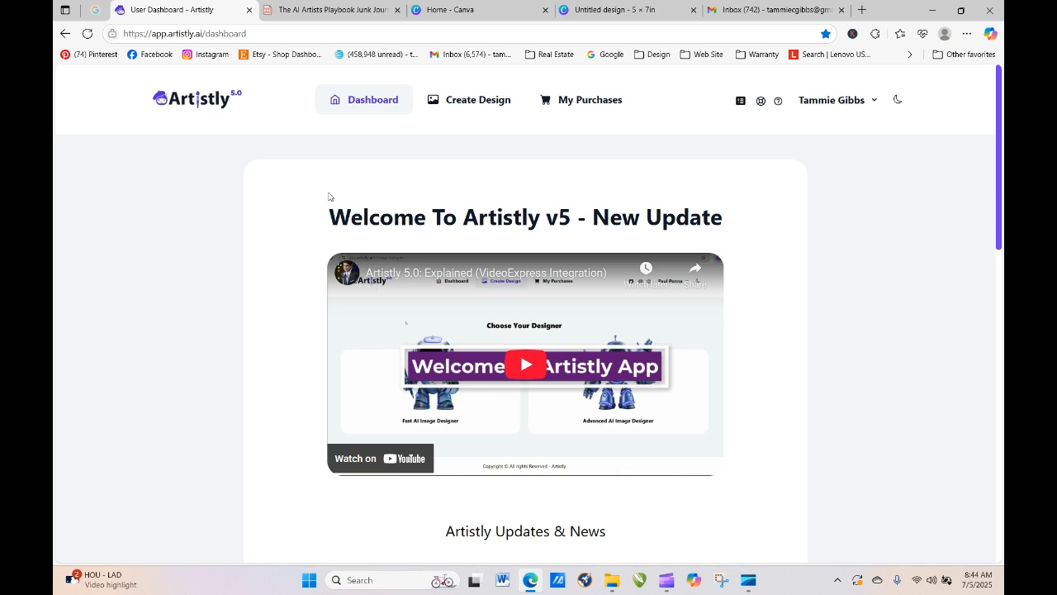
- In Artistly, open the Fast AI Image Designer's Personal Designs tab
left_click(464, 104)
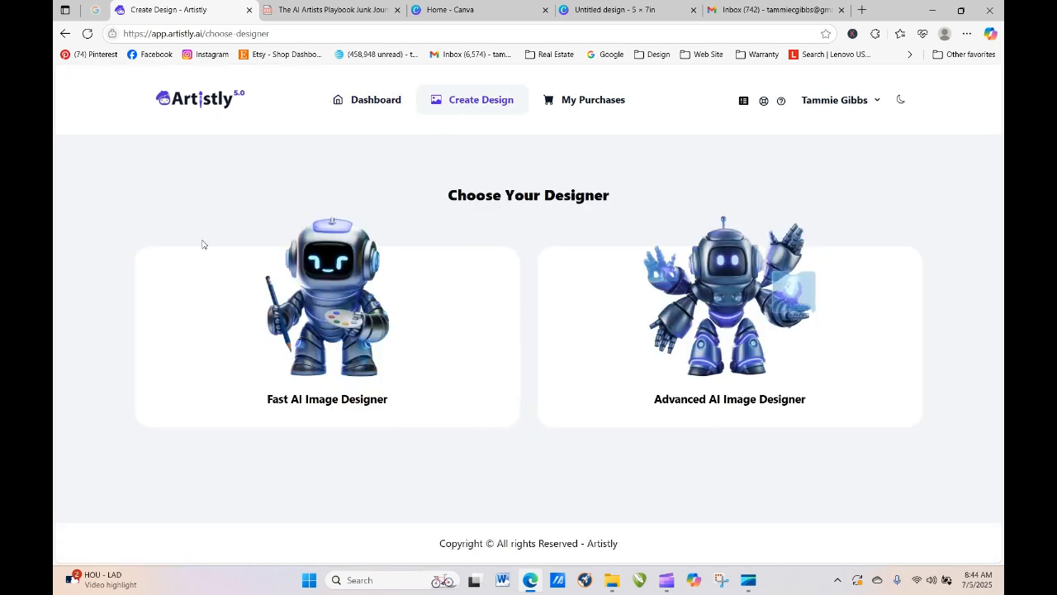
left_click(253, 339)
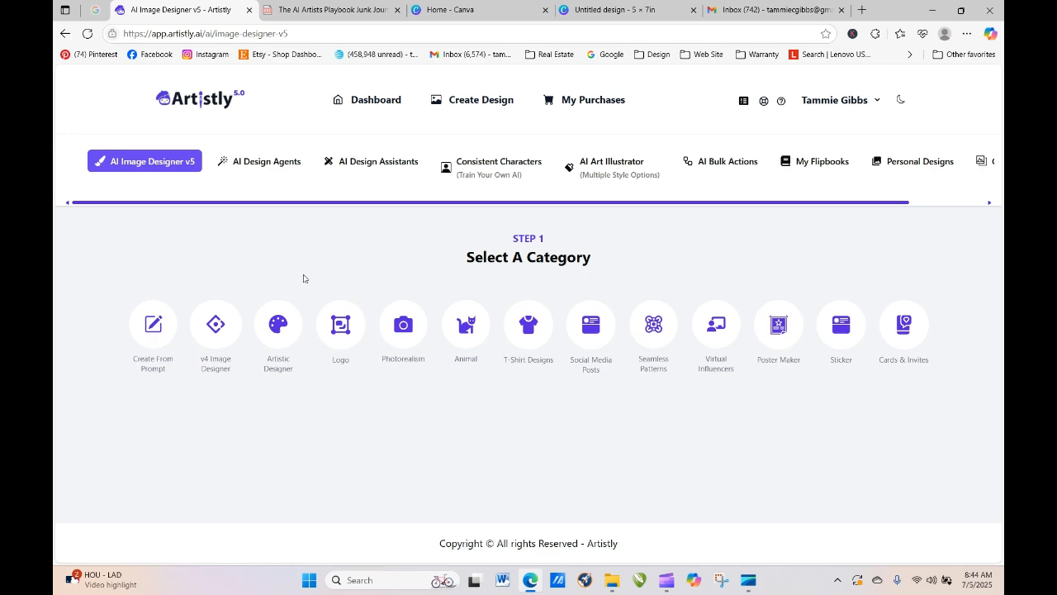
left_click(937, 162)
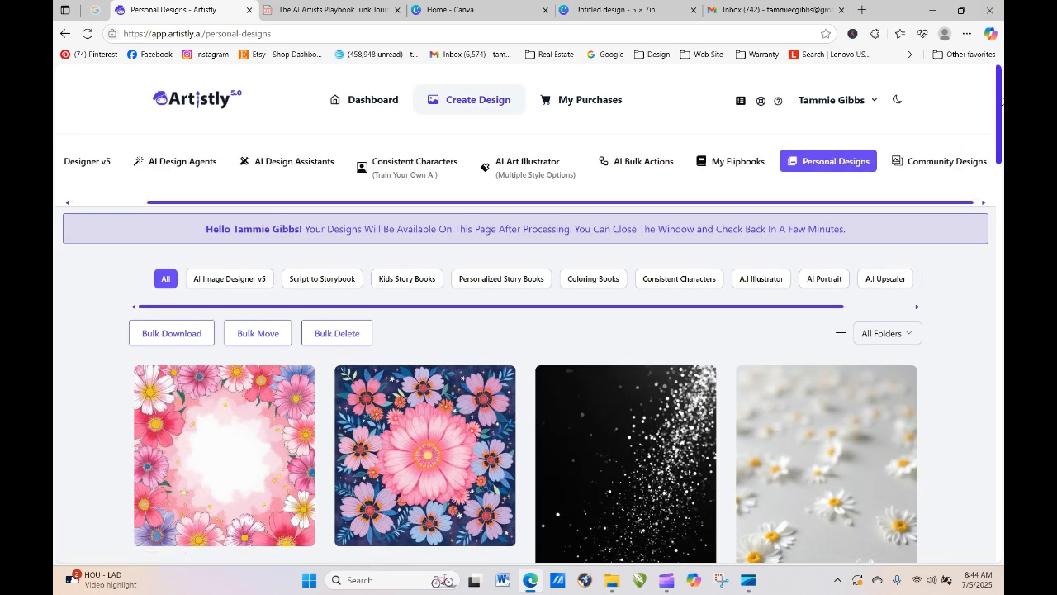
- Scroll down to the saved floral images, then switch to the blank 5×7 Canva design
left_click_drag(1001, 99, 1002, 225)
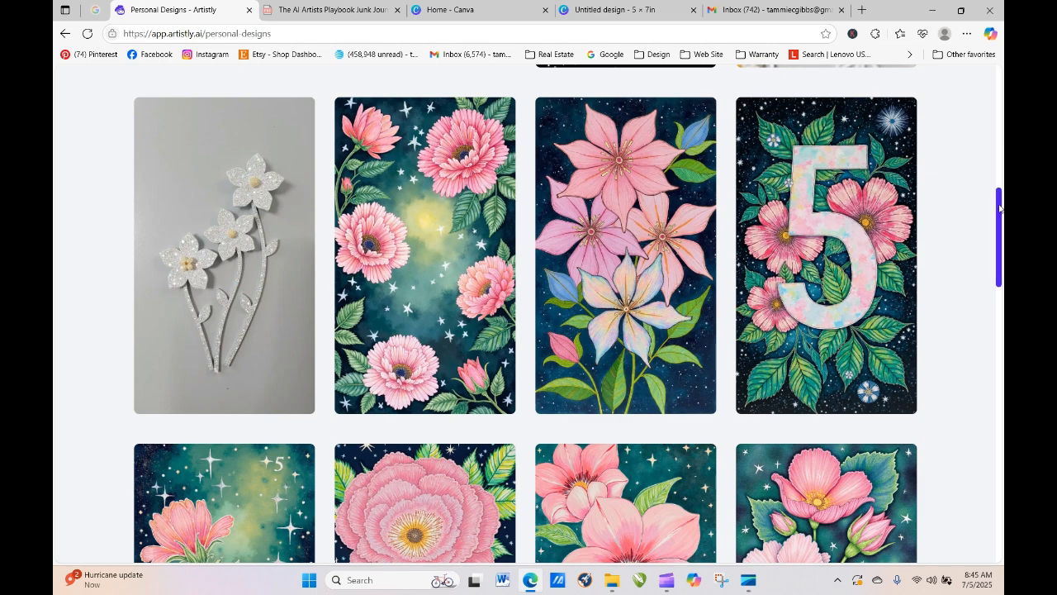
mouse_move(999, 205)
left_mouse_down()
mouse_move(1000, 223)
mouse_move(998, 198)
left_mouse_up()
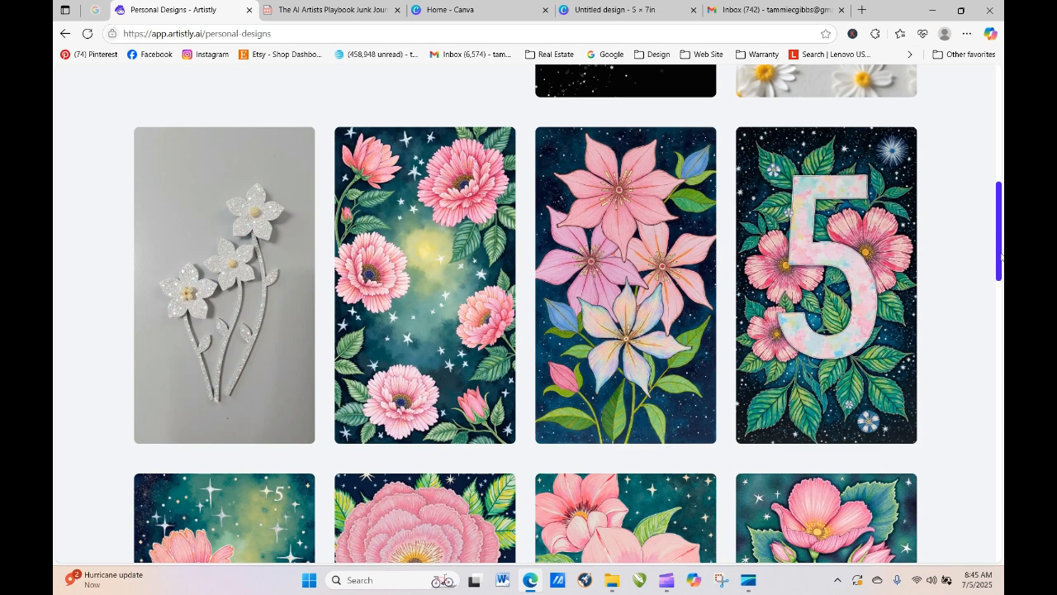
mouse_move(437, 187)
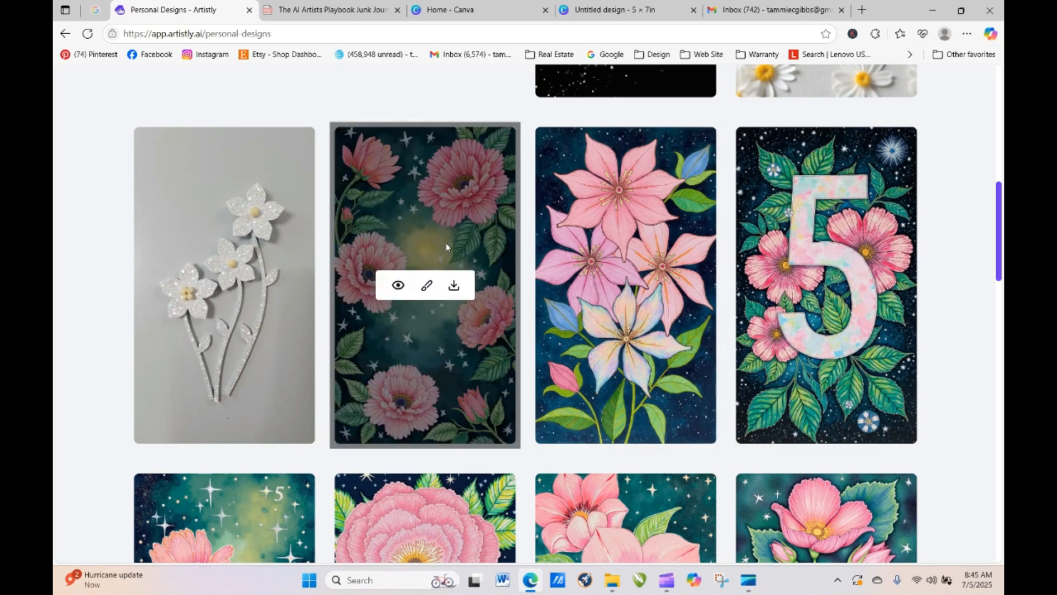
mouse_move(1000, 253)
left_mouse_down()
mouse_move(1000, 124)
mouse_move(1001, 273)
mouse_move(999, 261)
left_mouse_up()
mouse_move(440, 333)
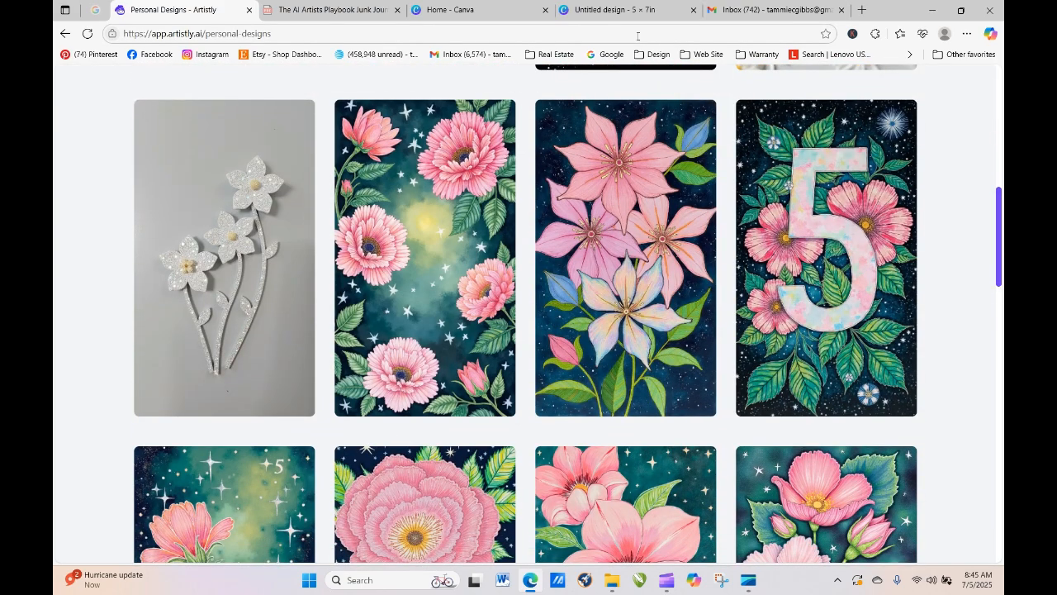
left_click(588, 11)
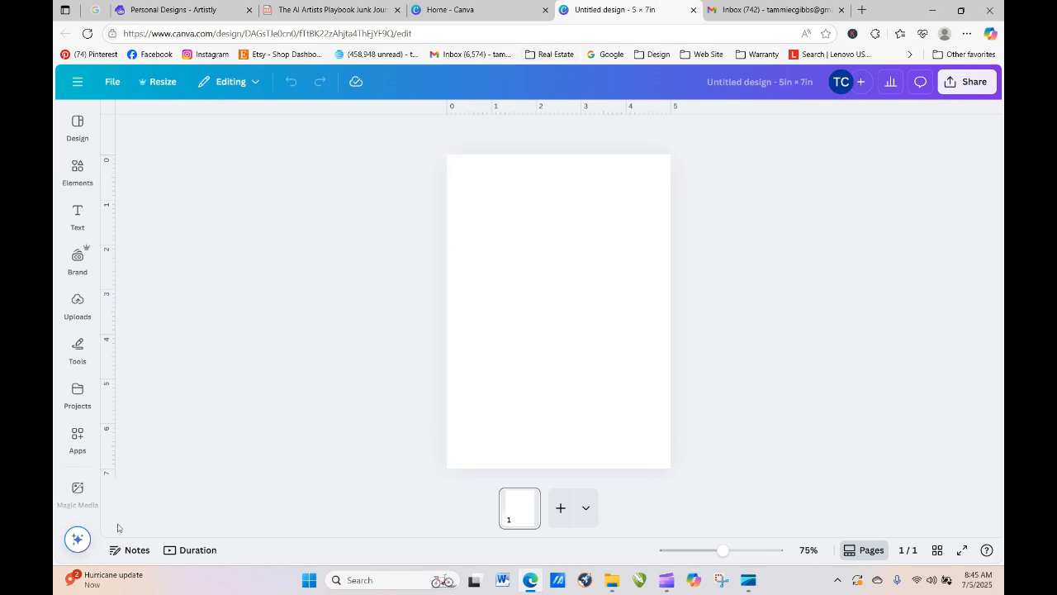
- Place the uploaded pink-flower starry image and stretch it to fill the 5×7 page edge to edge
left_click(76, 304)
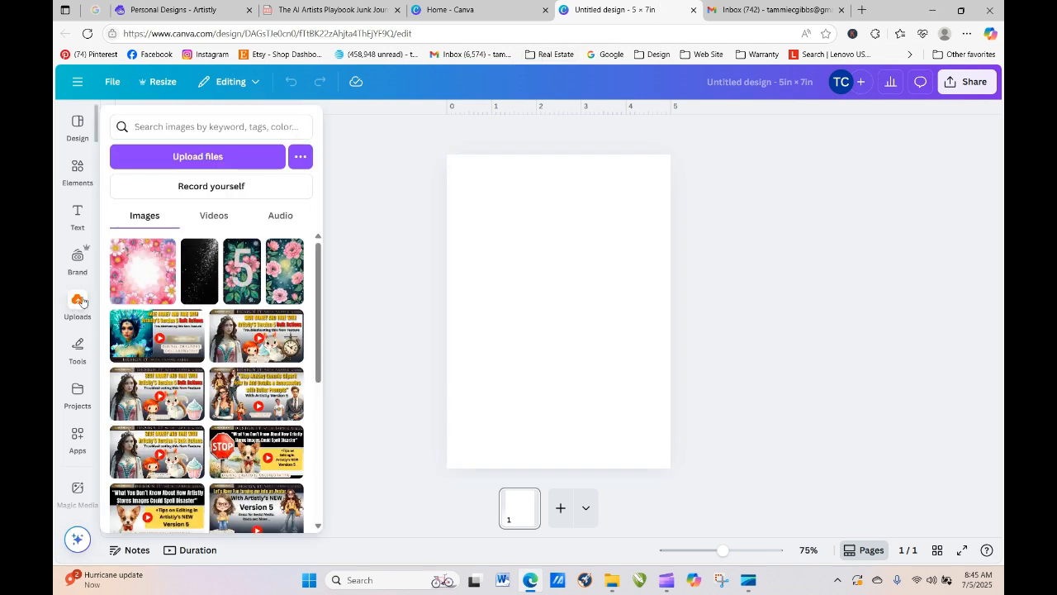
left_click_drag(278, 280, 458, 281)
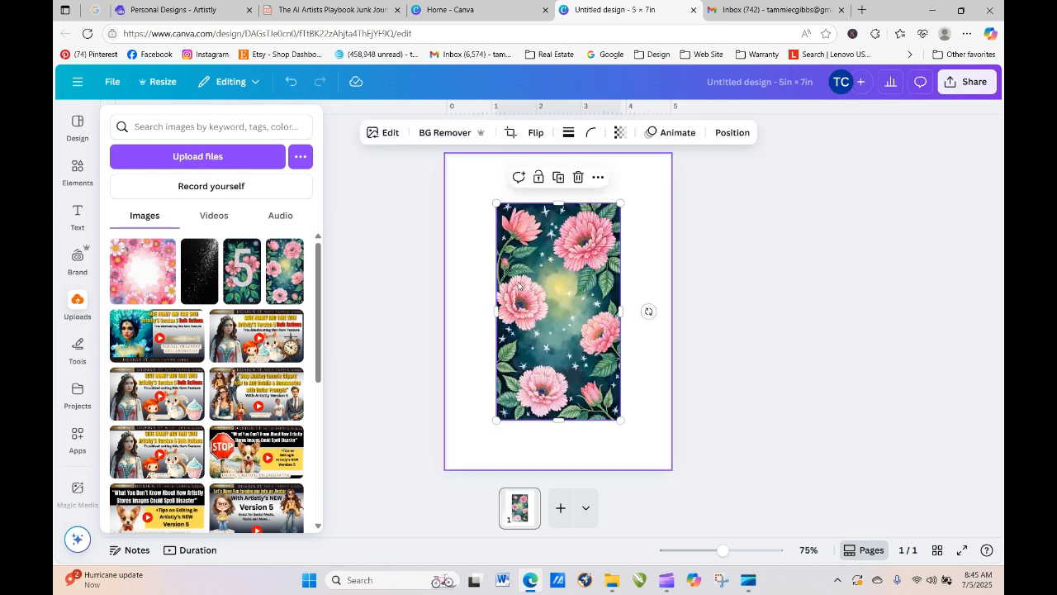
left_click_drag(485, 201, 451, 161)
left_click_drag(460, 417, 445, 470)
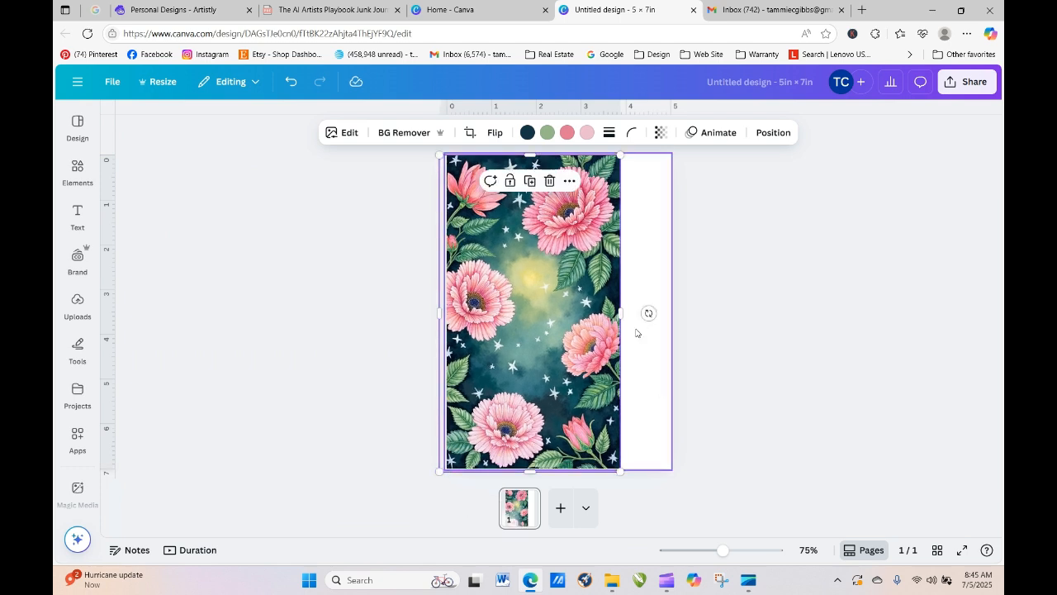
left_click_drag(621, 313, 671, 323)
left_click(677, 491)
left_click(509, 337)
mouse_move(510, 338)
left_mouse_down()
mouse_move(501, 338)
mouse_move(513, 338)
left_mouse_up()
left_click(709, 374)
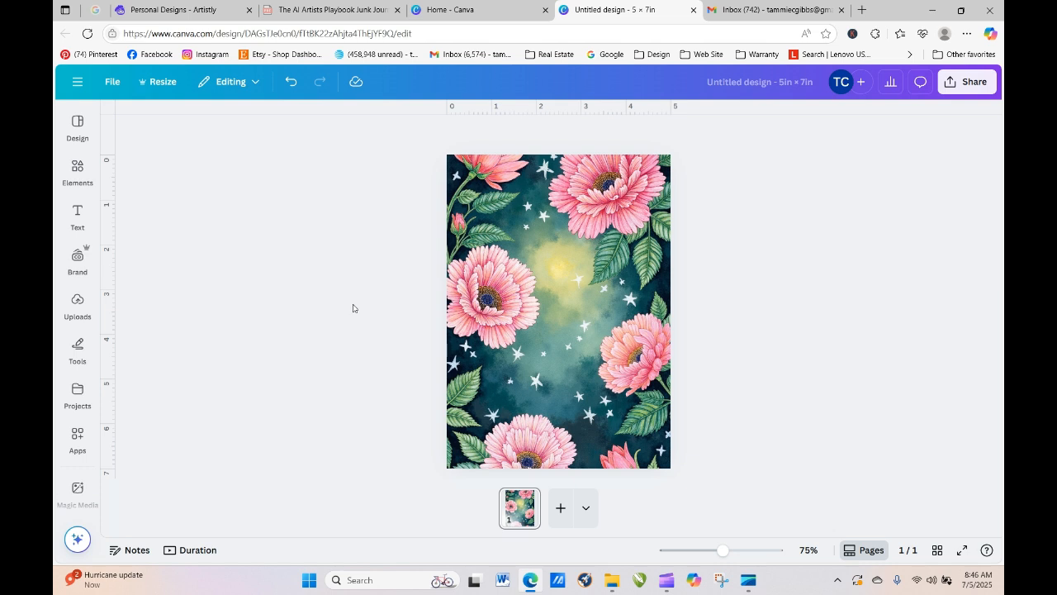
- Add a heading text box containing the letter 'T'
left_click(77, 213)
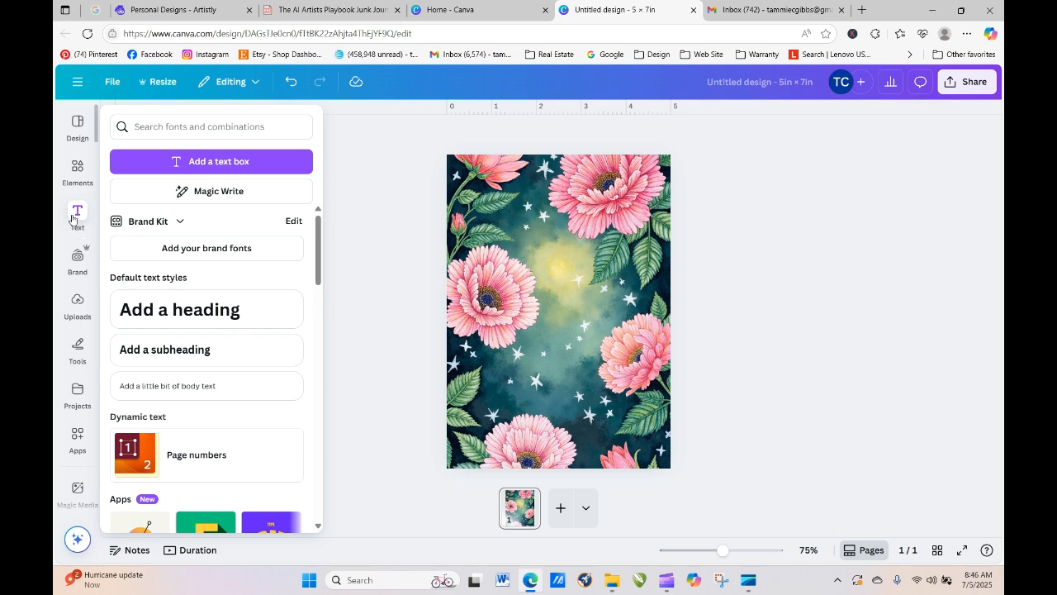
left_click(73, 216)
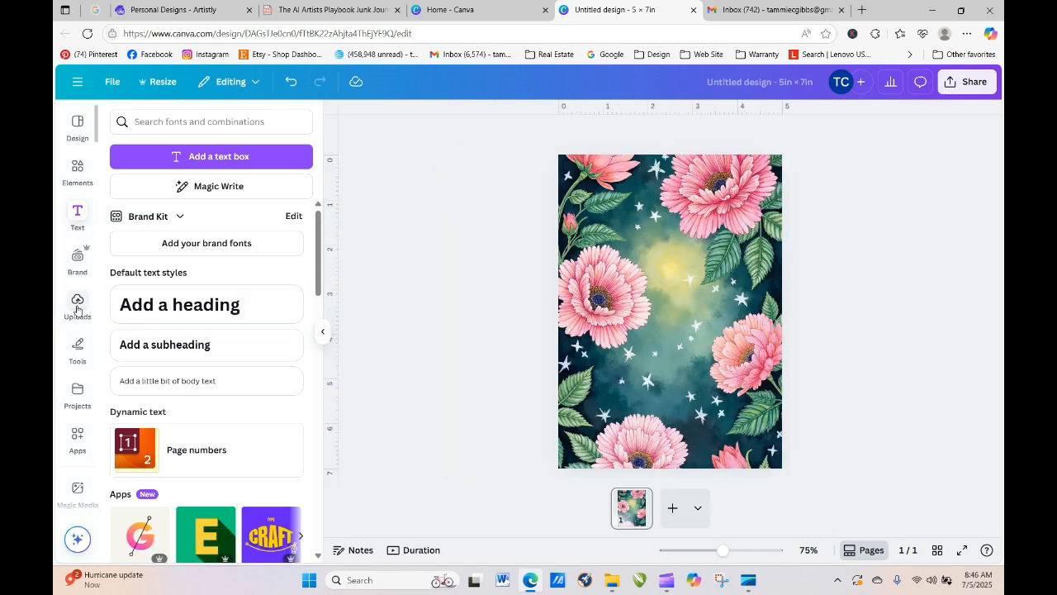
left_click(200, 318)
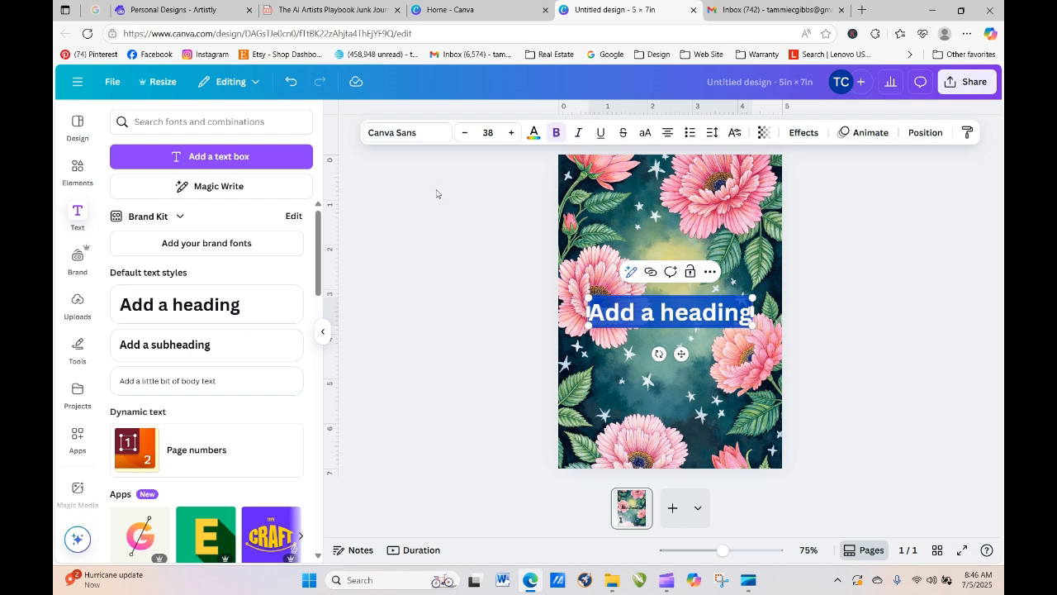
type("T")
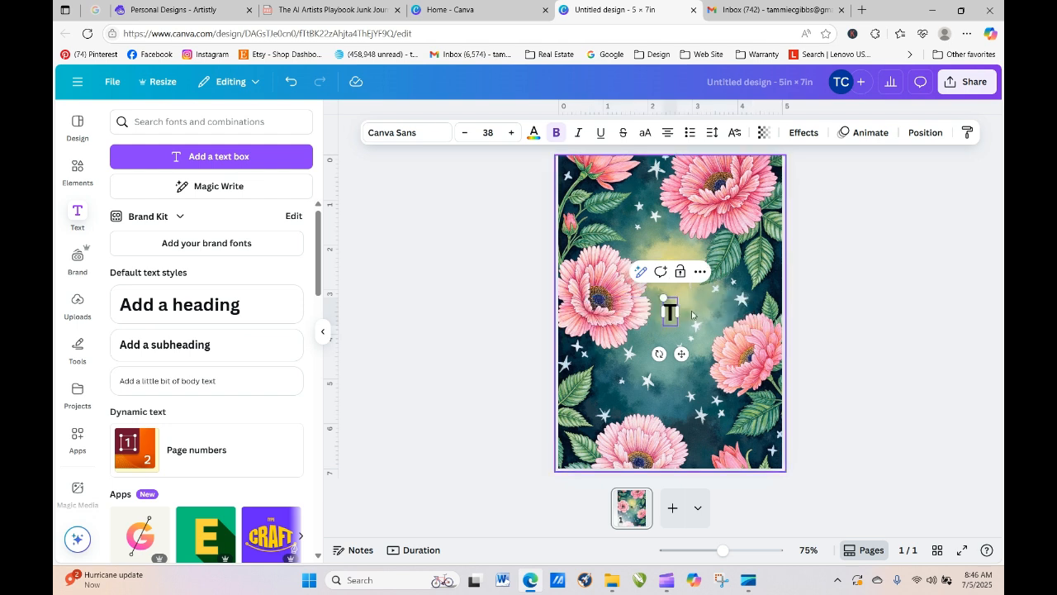
- Enlarge the T to size 351 and centre it over the floral page
left_click_drag(658, 293, 603, 177)
left_click_drag(677, 326, 758, 421)
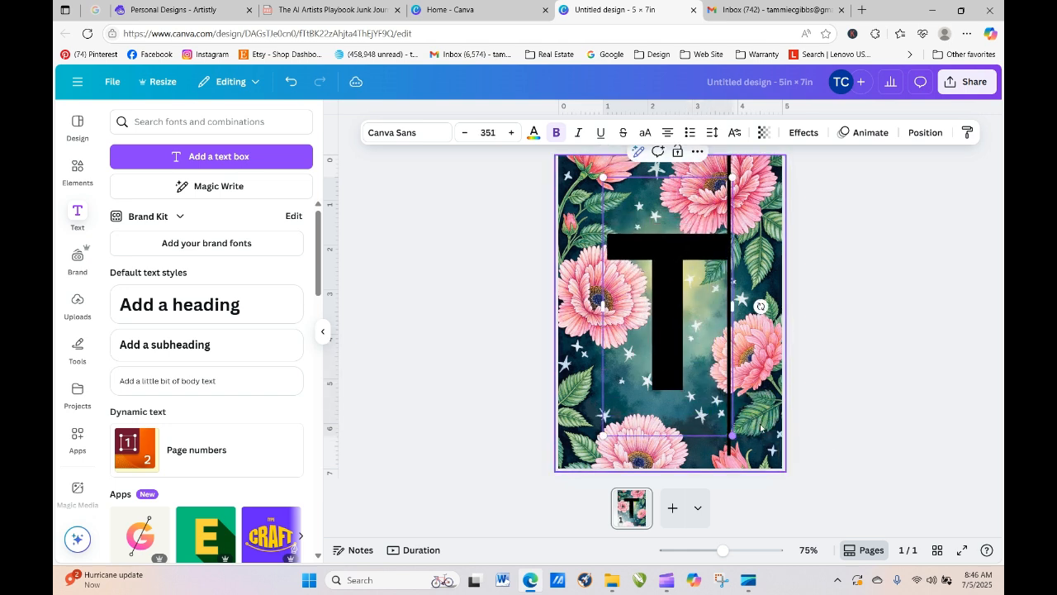
left_click(514, 305)
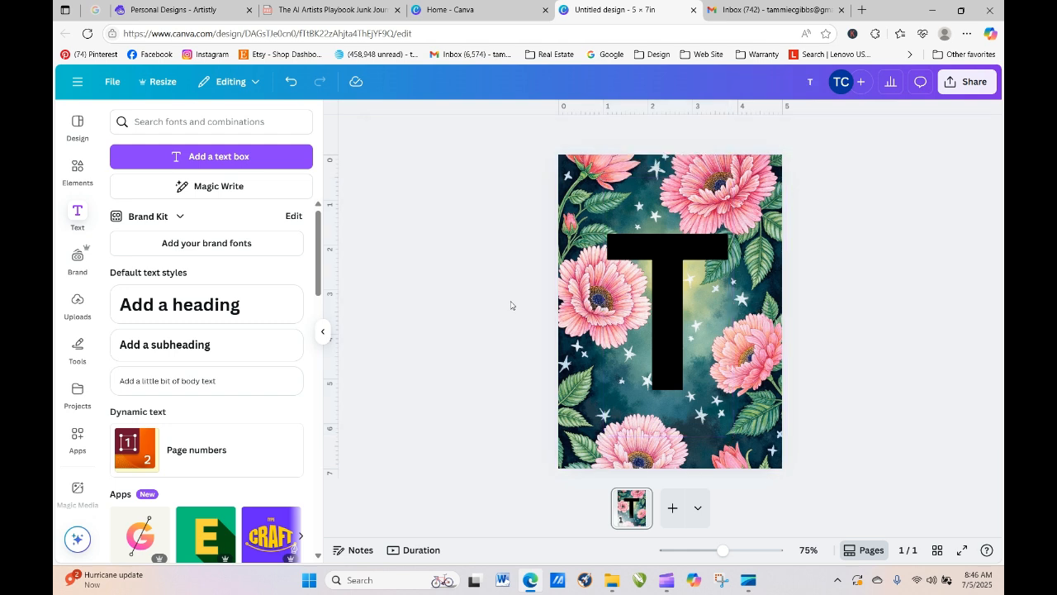
left_click(658, 263)
left_click_drag(658, 263, 656, 258)
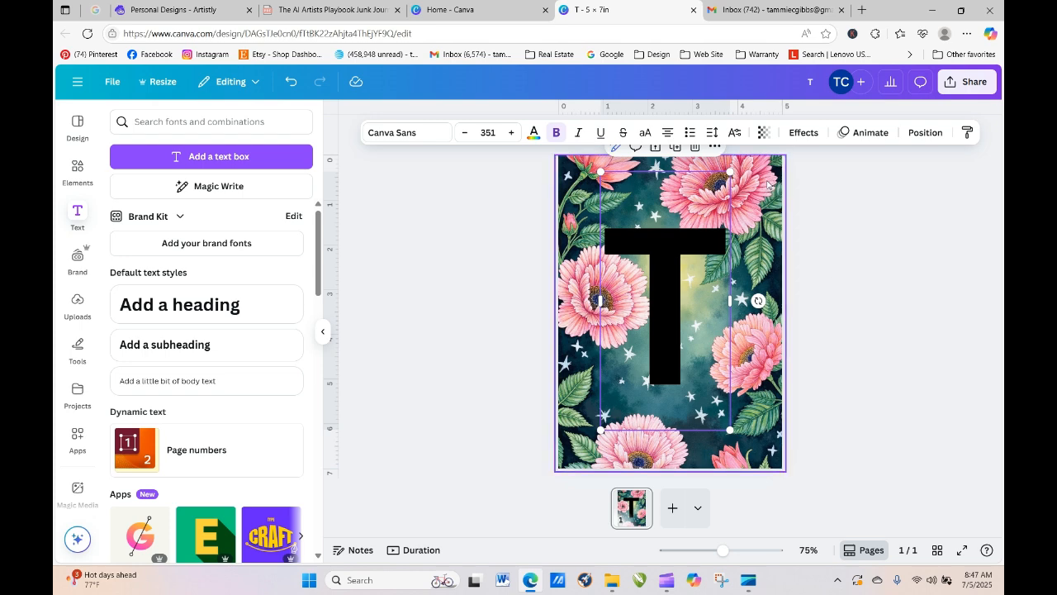
left_click(174, 9)
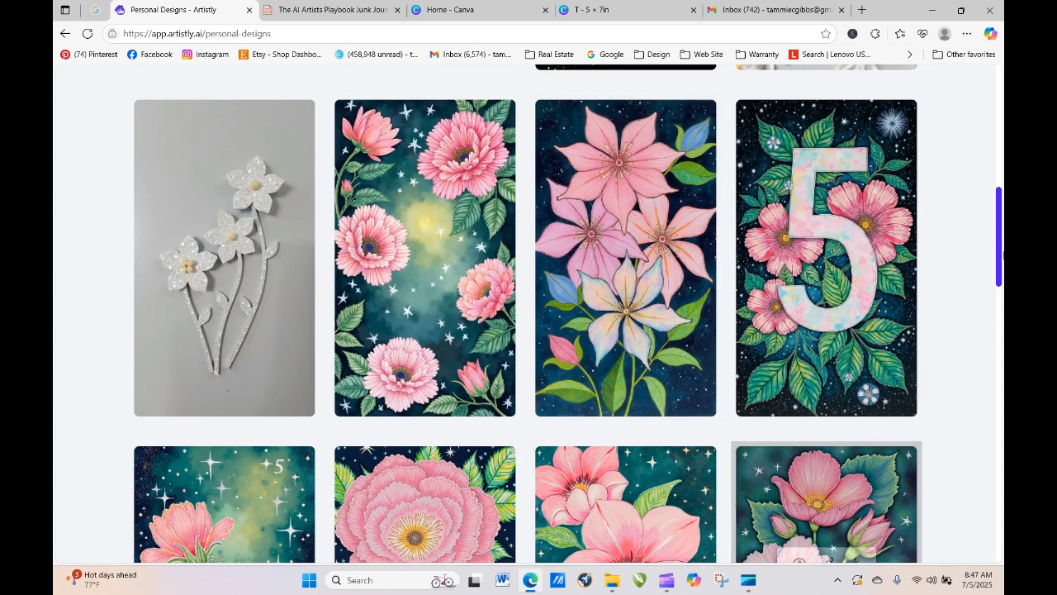
left_click_drag(999, 238, 1000, 288)
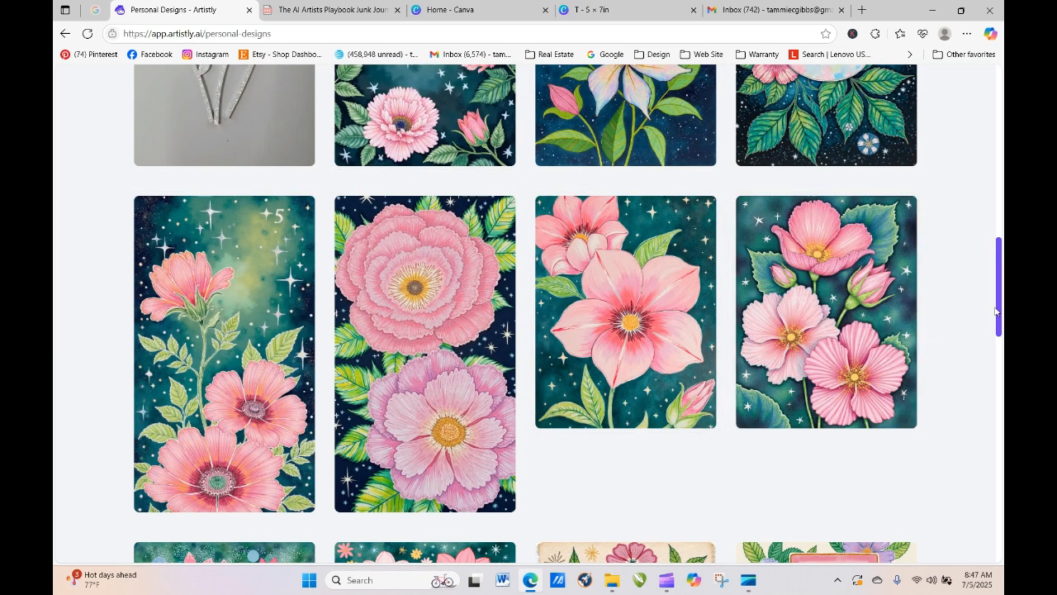
left_click_drag(998, 312, 997, 272)
left_click_drag(997, 269, 983, 132)
left_click(592, 12)
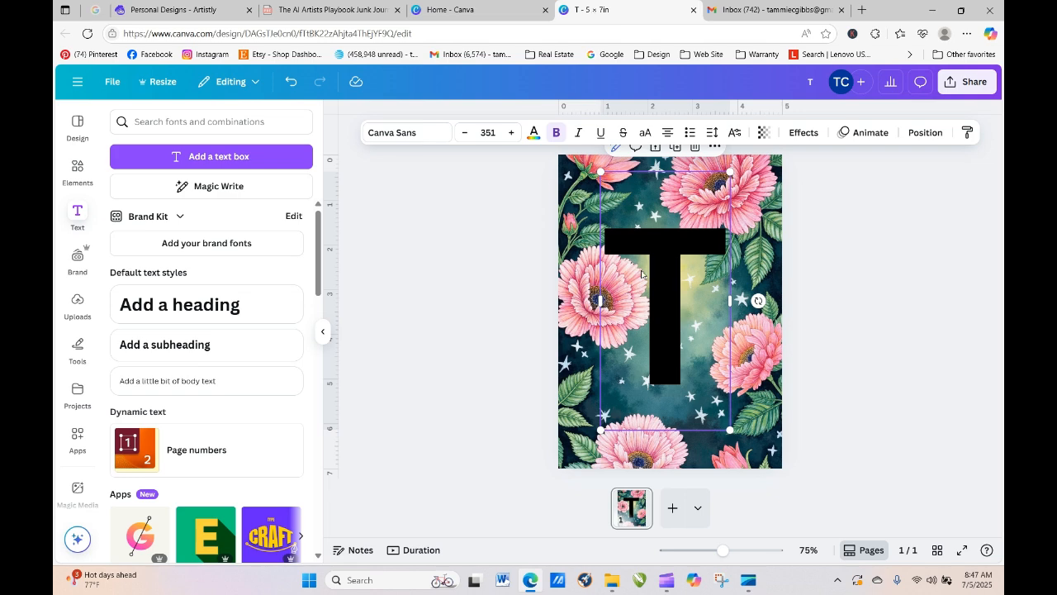
left_click(176, 10)
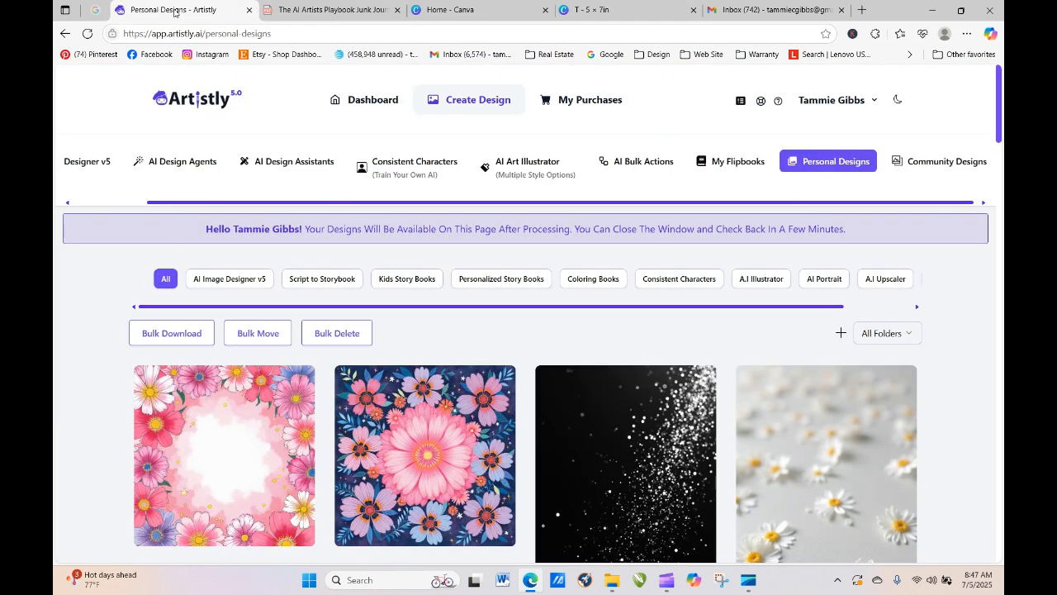
scroll(382, 282, "down", 6)
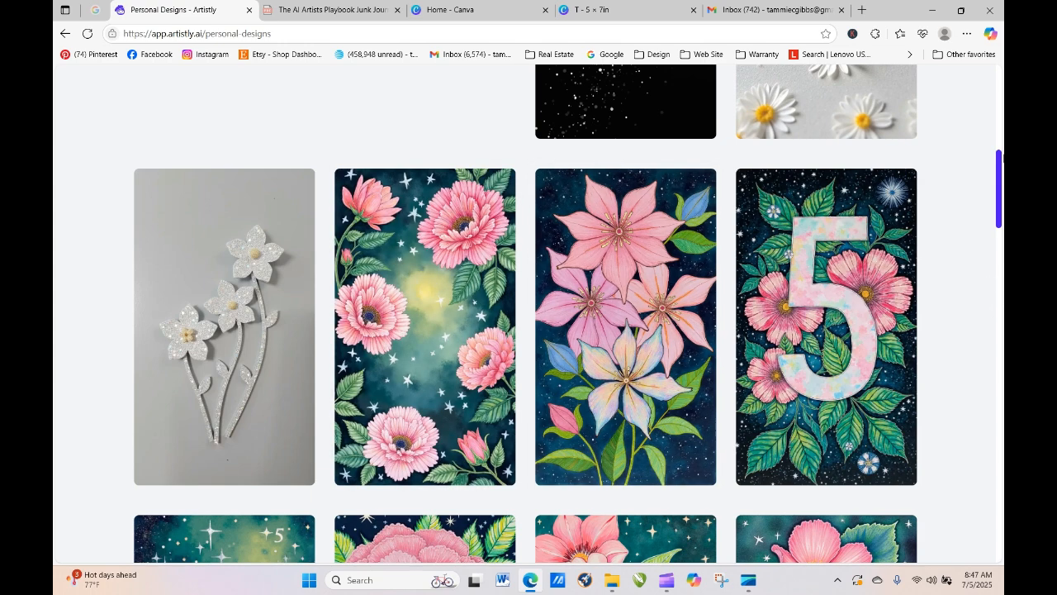
left_click_drag(1000, 153, 1001, 214)
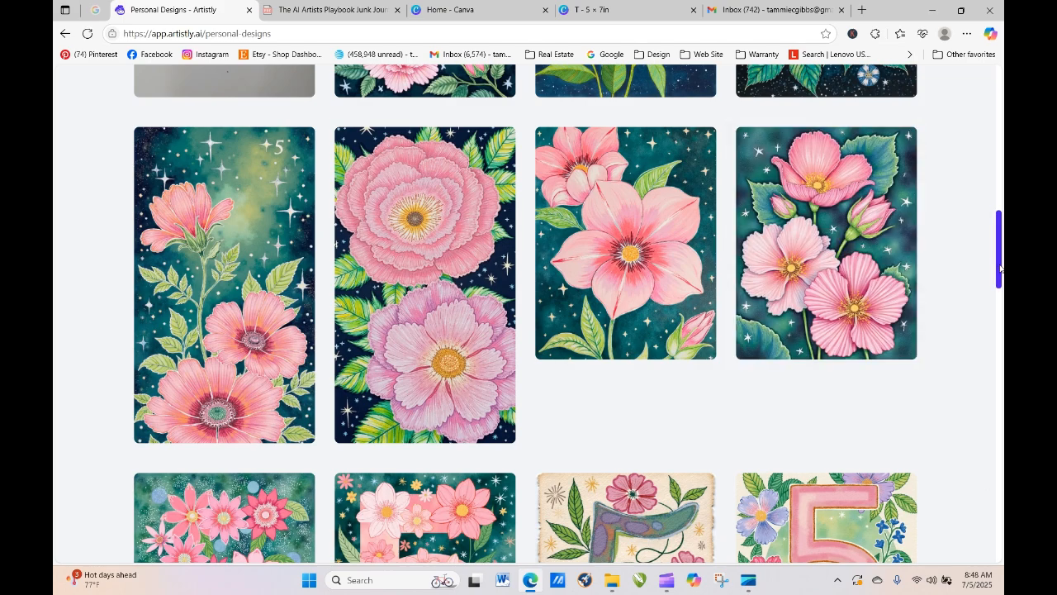
left_click_drag(1000, 269, 1001, 161)
- Set the T in Leisha Script, shrink it to size 316 and shift it slightly right
left_click(611, 10)
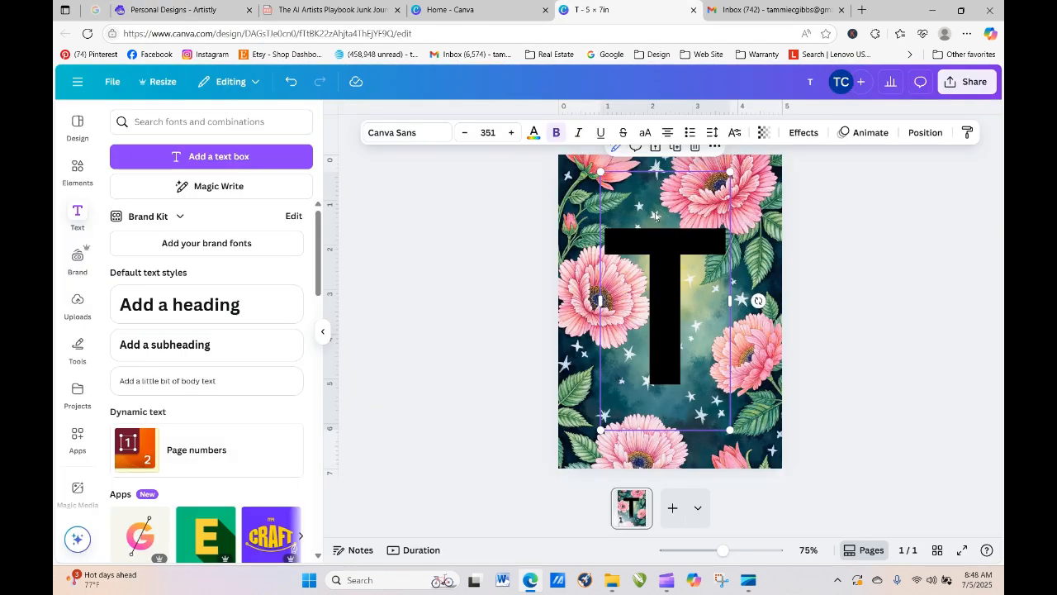
left_click(419, 144)
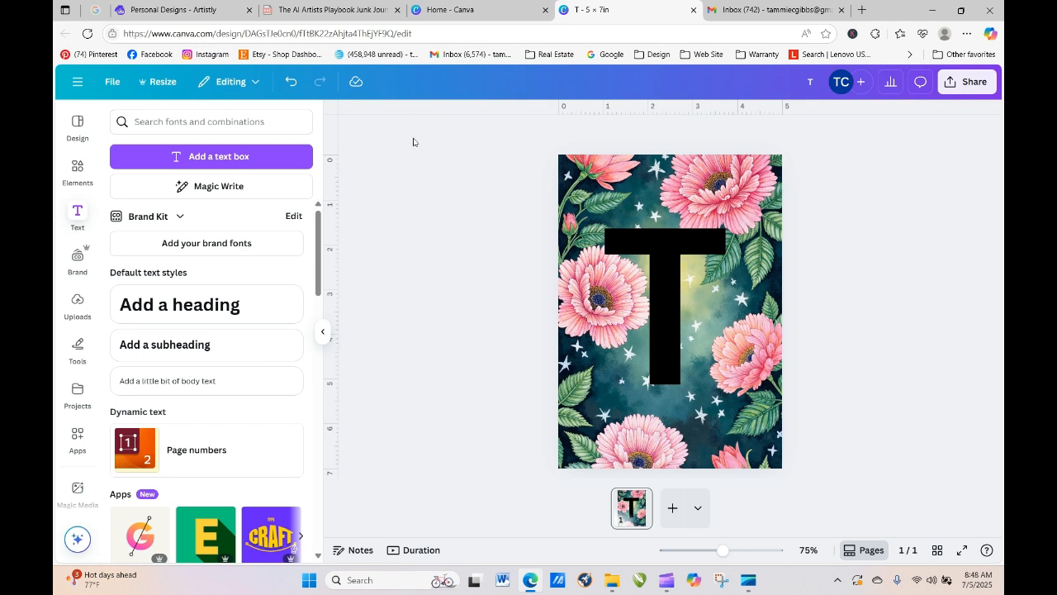
left_click(661, 317)
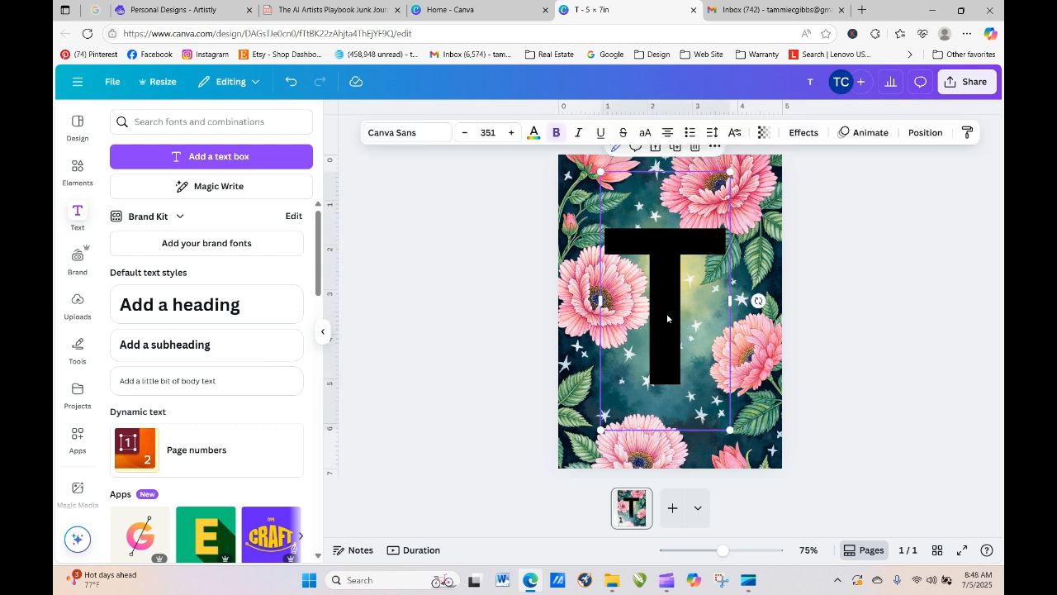
left_click(425, 134)
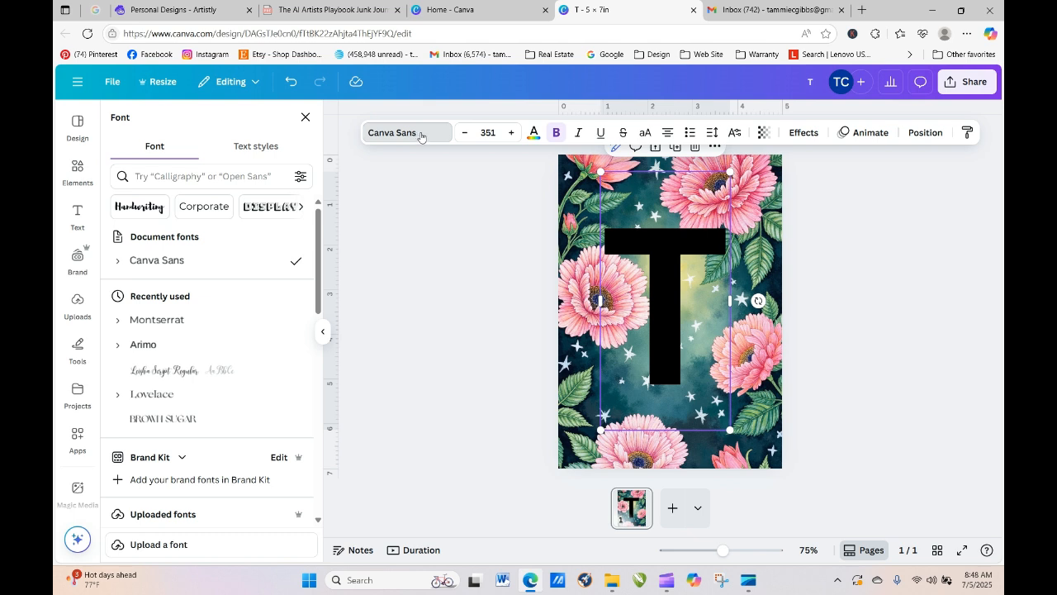
left_click(164, 373)
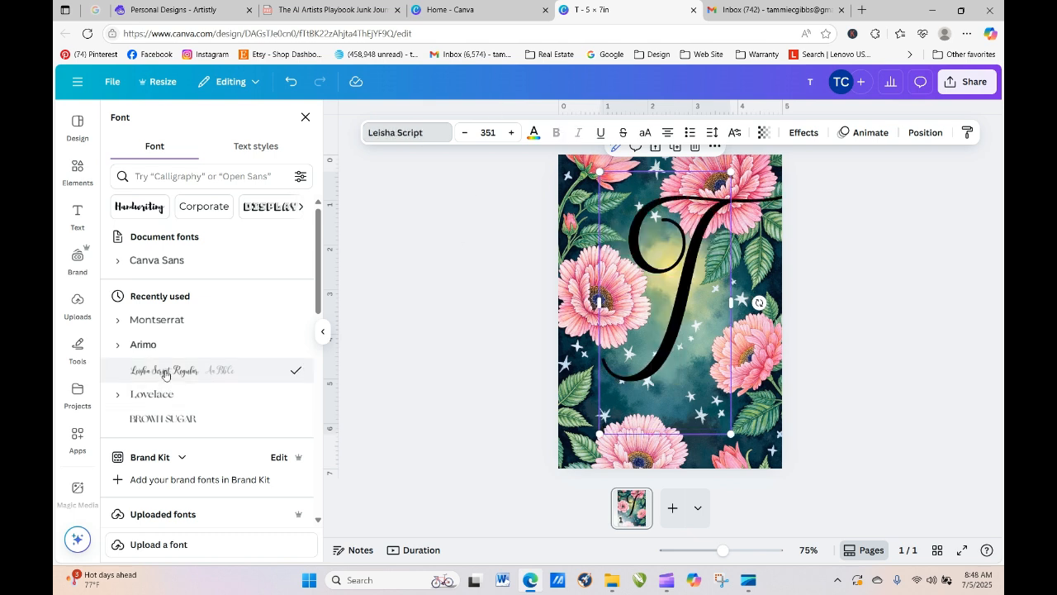
left_click_drag(677, 342, 656, 357)
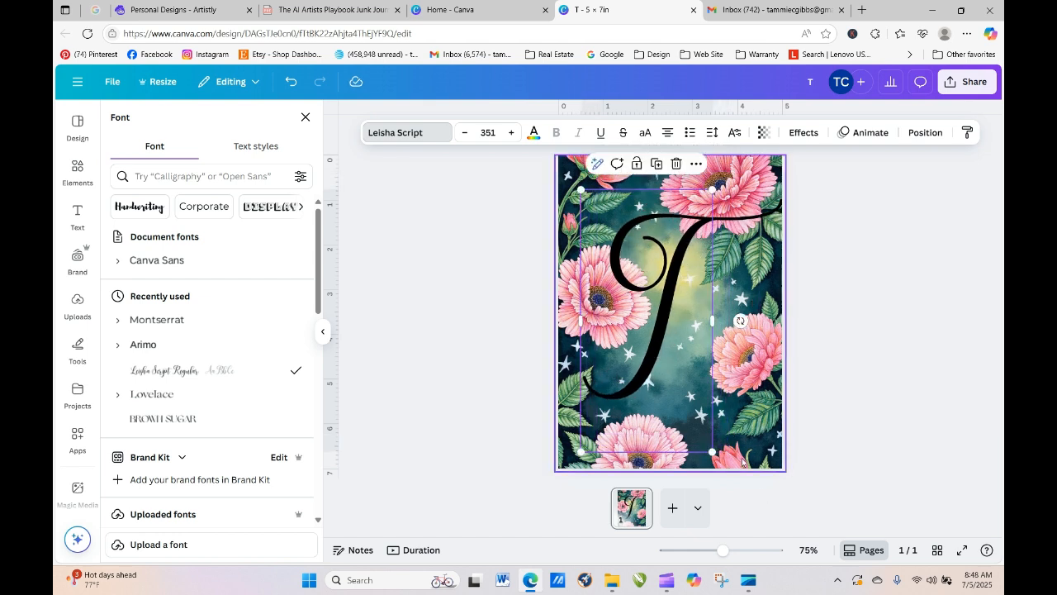
left_click_drag(712, 452, 688, 430)
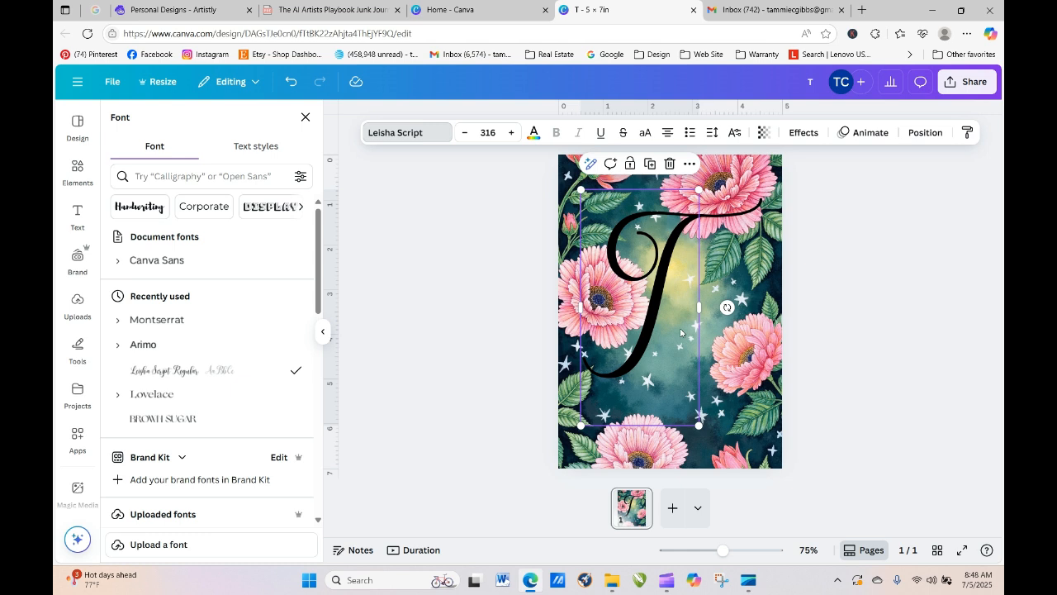
left_click_drag(647, 326, 661, 357)
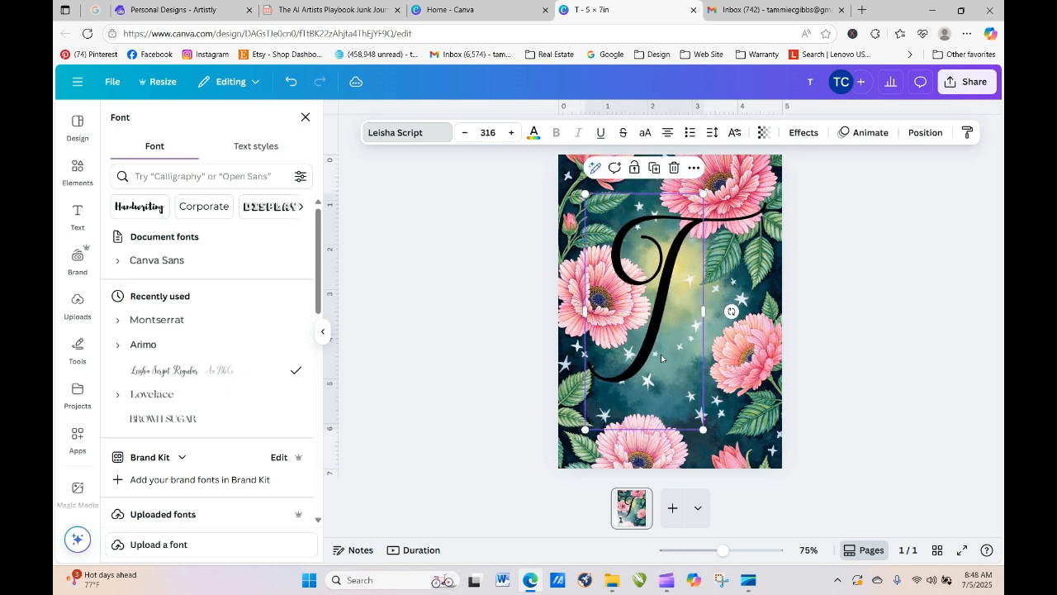
- Colour the T light pink and add a Shadow effect with offset lowered to 9
left_click(534, 132)
left_click(206, 505)
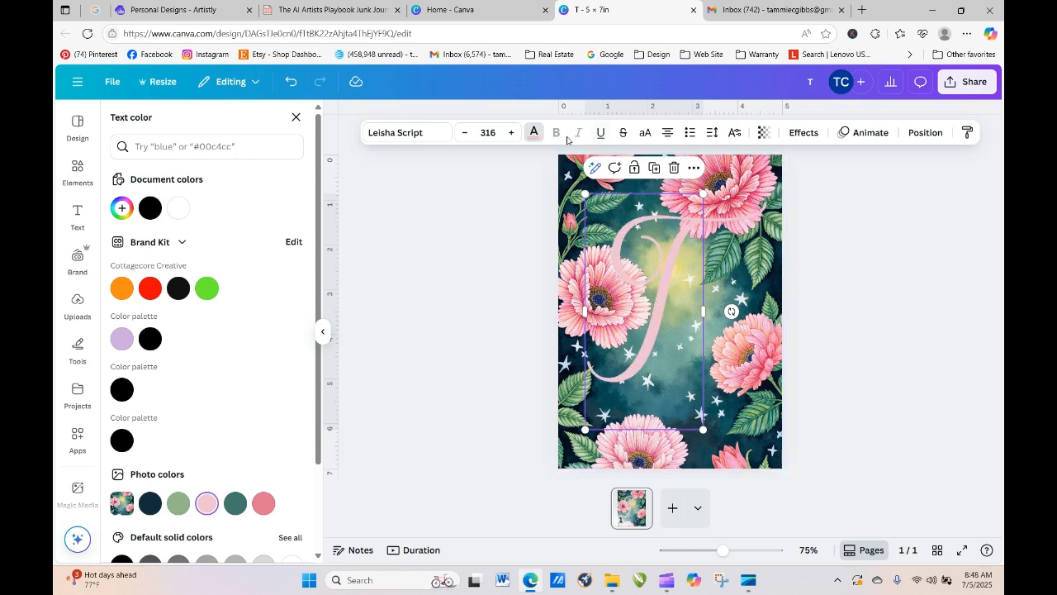
left_click(803, 133)
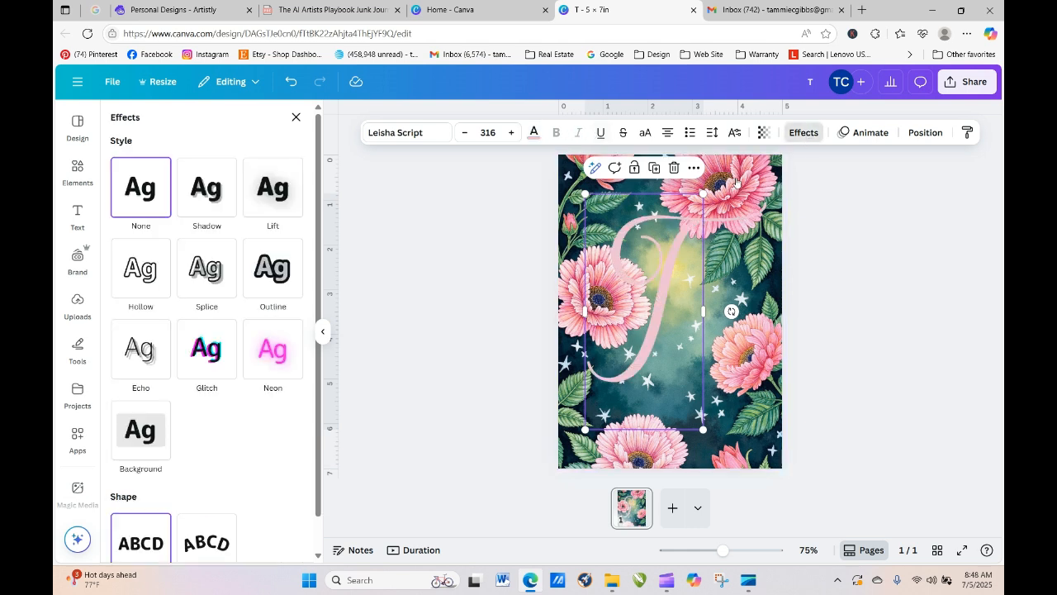
left_click(197, 191)
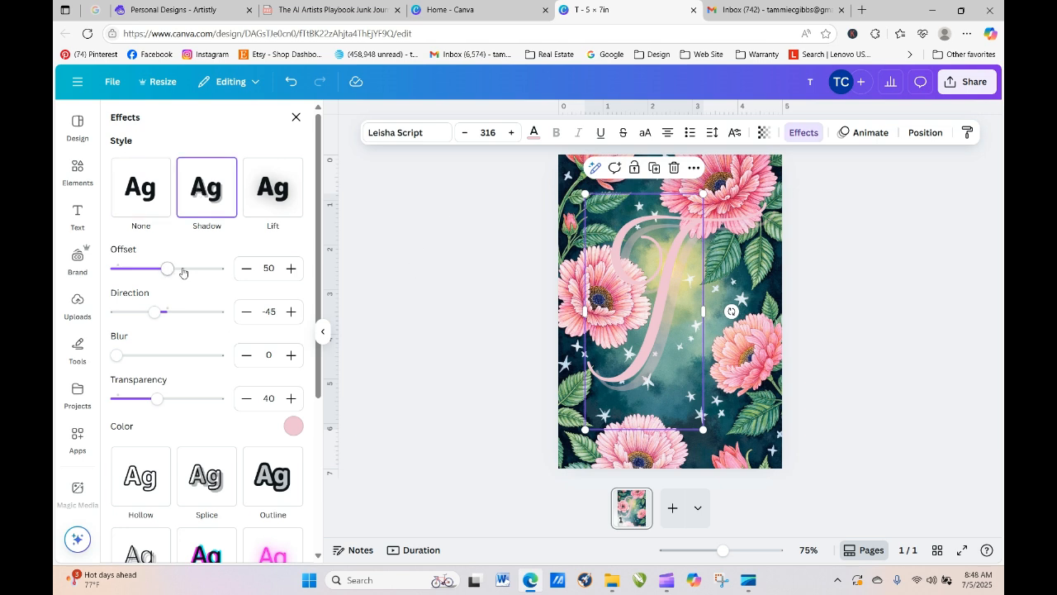
left_click_drag(161, 271, 125, 269)
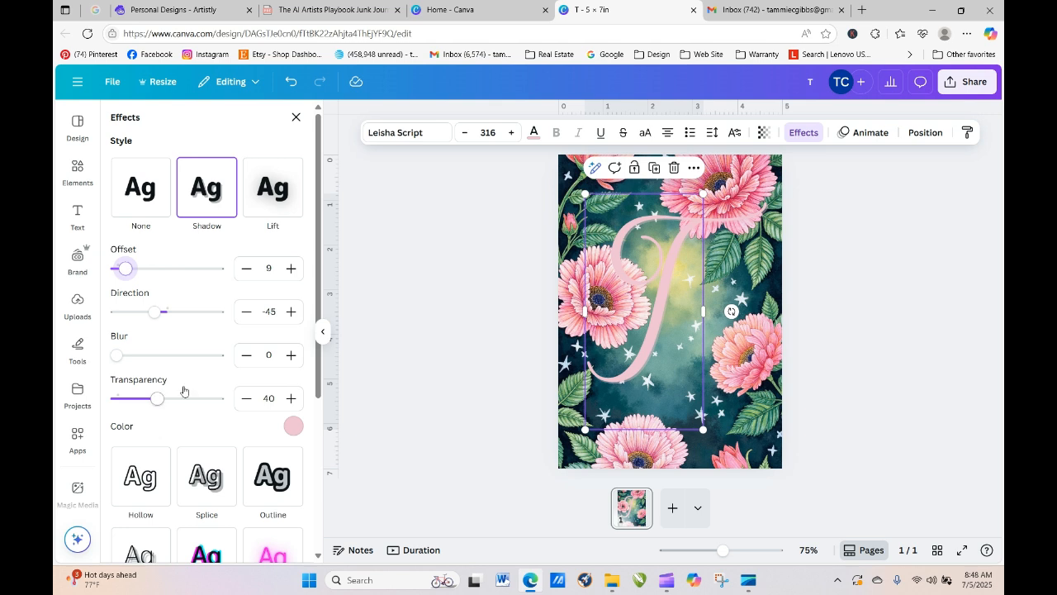
- Set the shadow colour to a custom deep pink, #ED1763
left_click(294, 427)
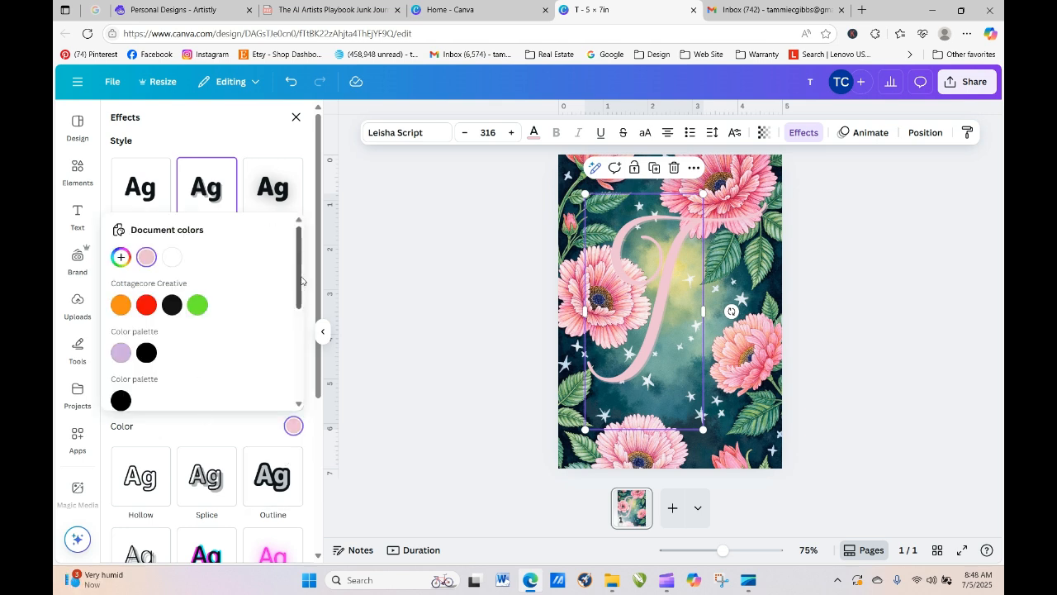
left_click(121, 256)
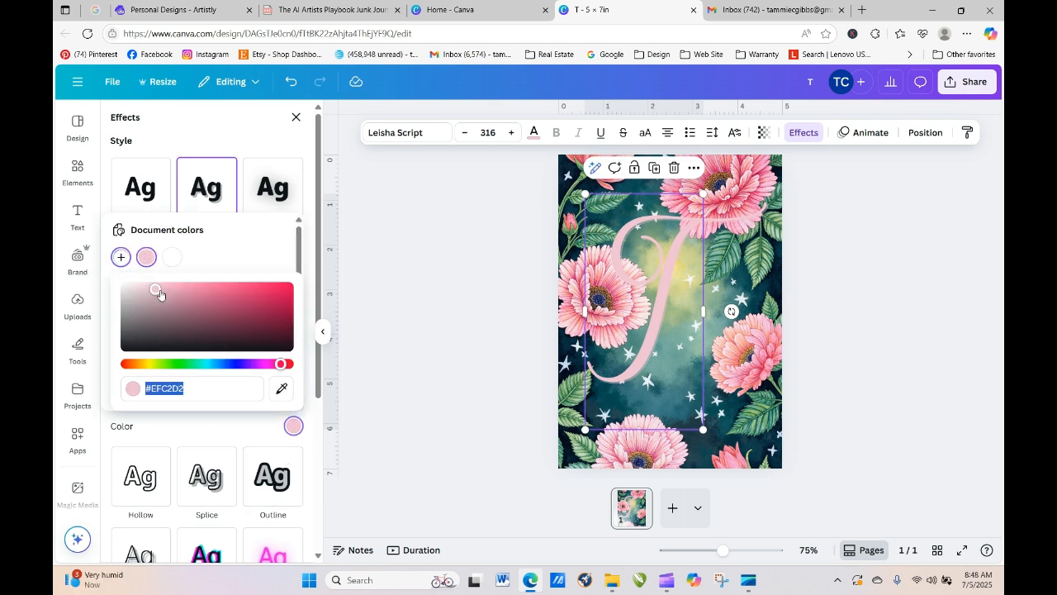
left_click(207, 291)
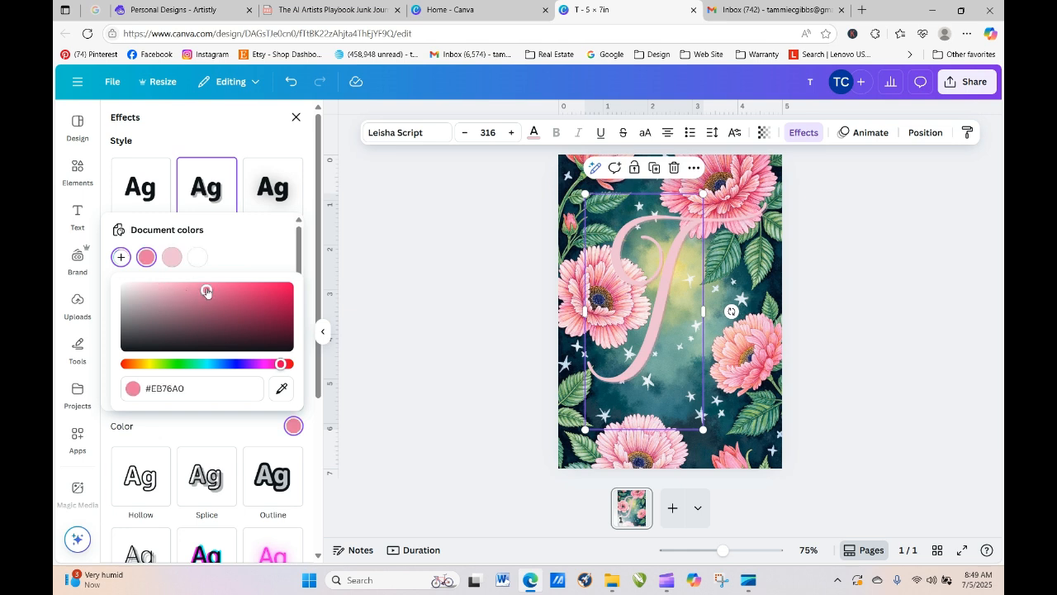
left_click(232, 290)
left_click(275, 290)
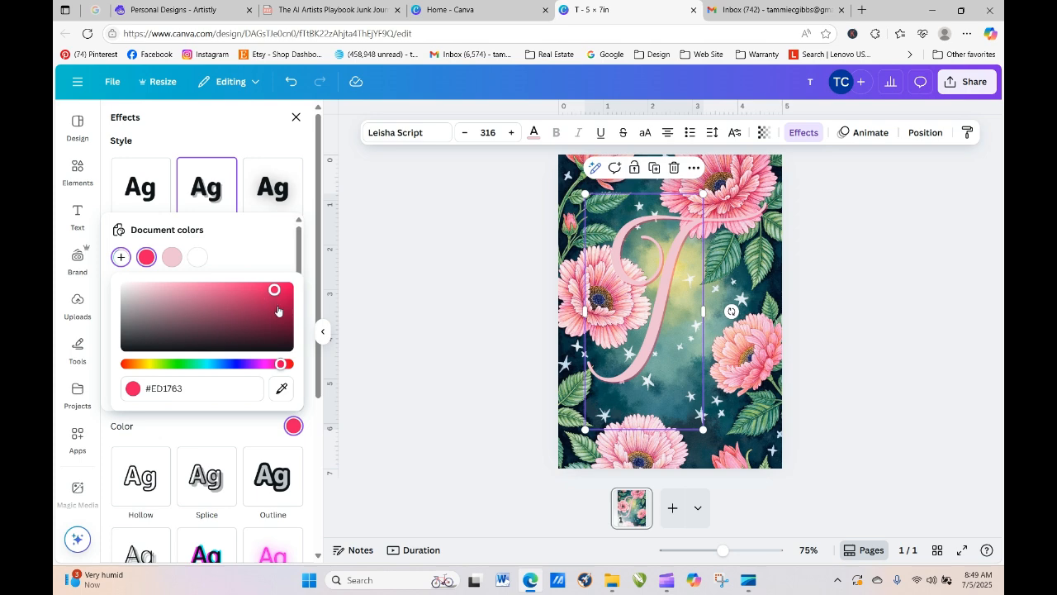
left_click(276, 307)
left_click(815, 402)
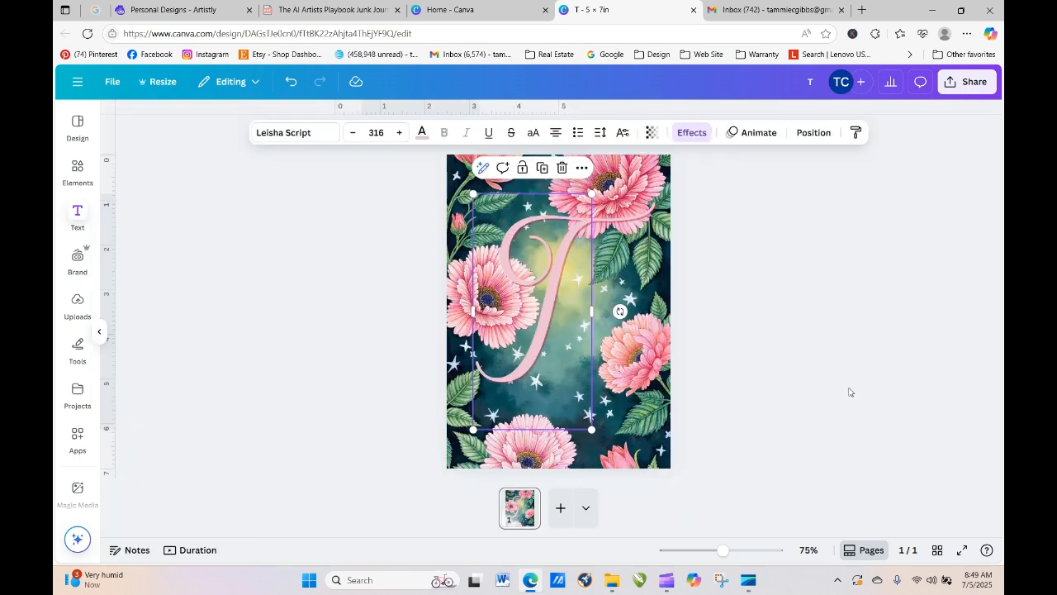
- Recentre the T and tilt it to about -8°
left_click_drag(656, 329, 661, 333)
left_click(845, 359)
mouse_move(735, 313)
left_mouse_down()
mouse_move(736, 284)
mouse_move(735, 301)
left_mouse_up()
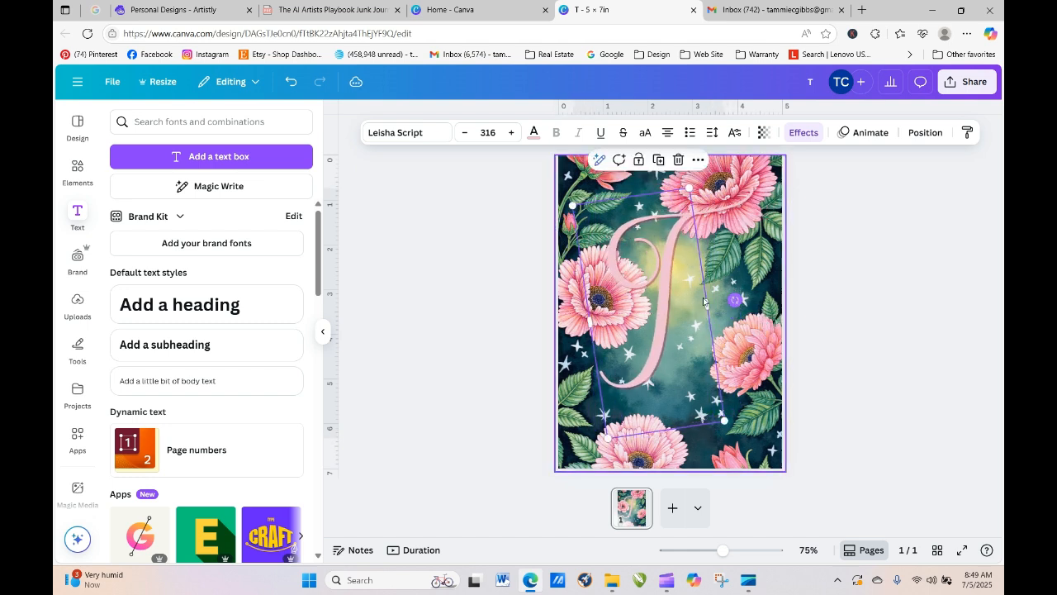
left_click_drag(668, 292, 679, 335)
left_click(869, 336)
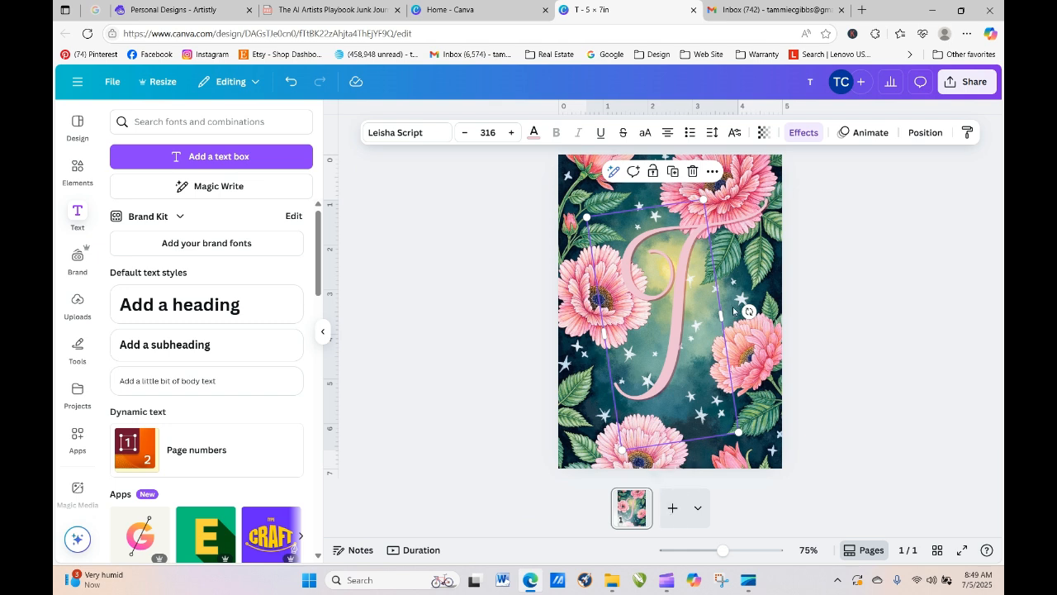
- Remove the accidental duplicate T and background image copies
left_click(675, 172)
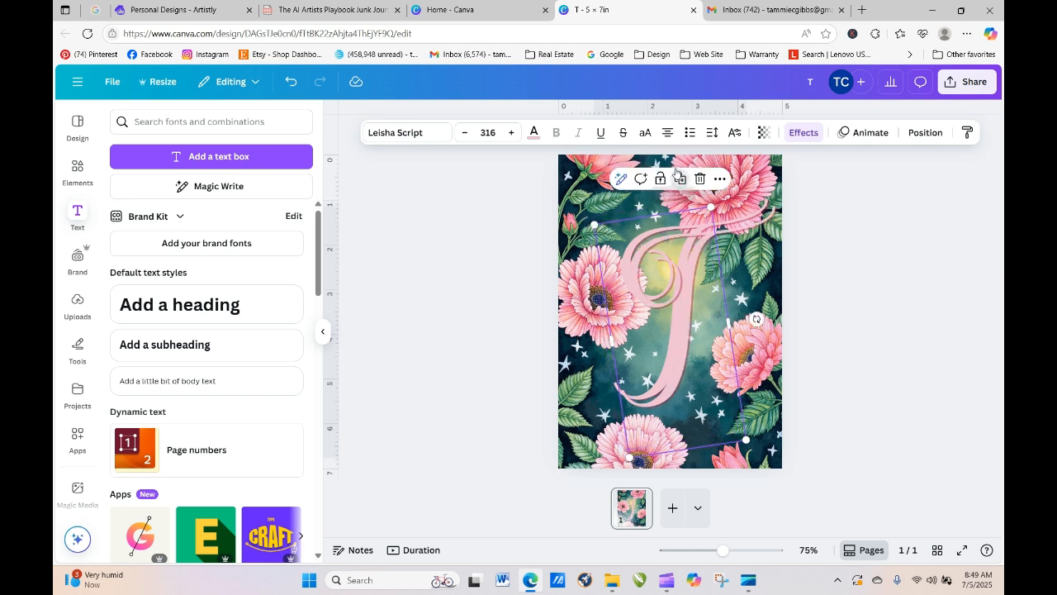
left_click_drag(670, 266, 374, 238)
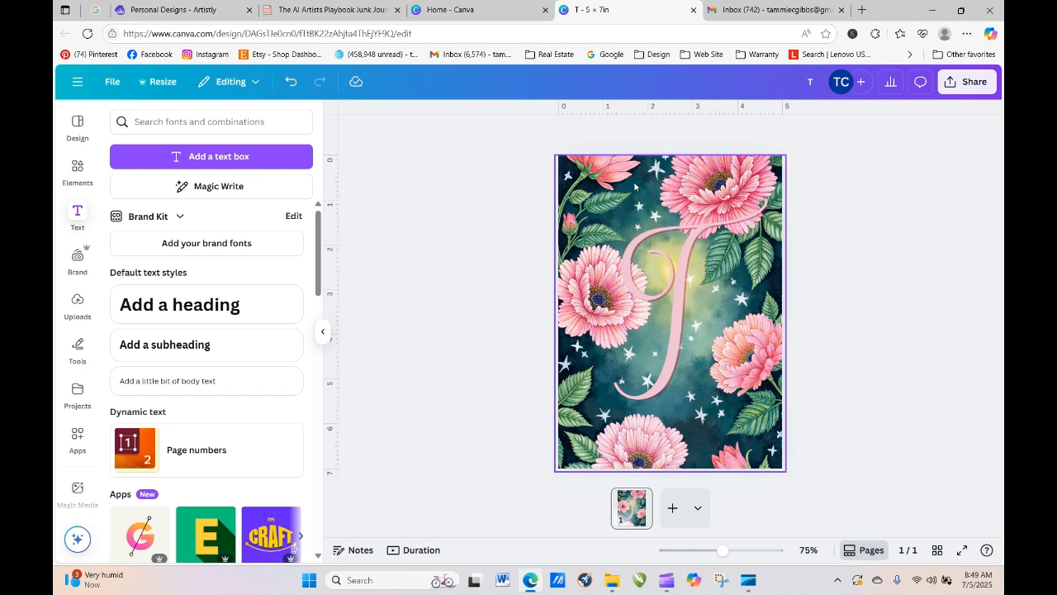
left_click(721, 173)
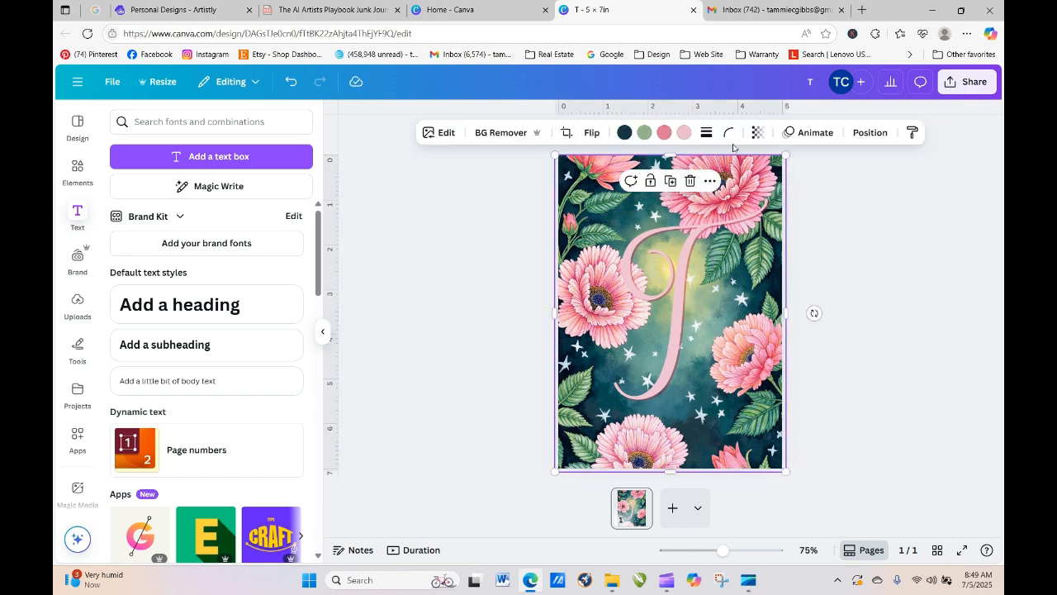
left_click(670, 180)
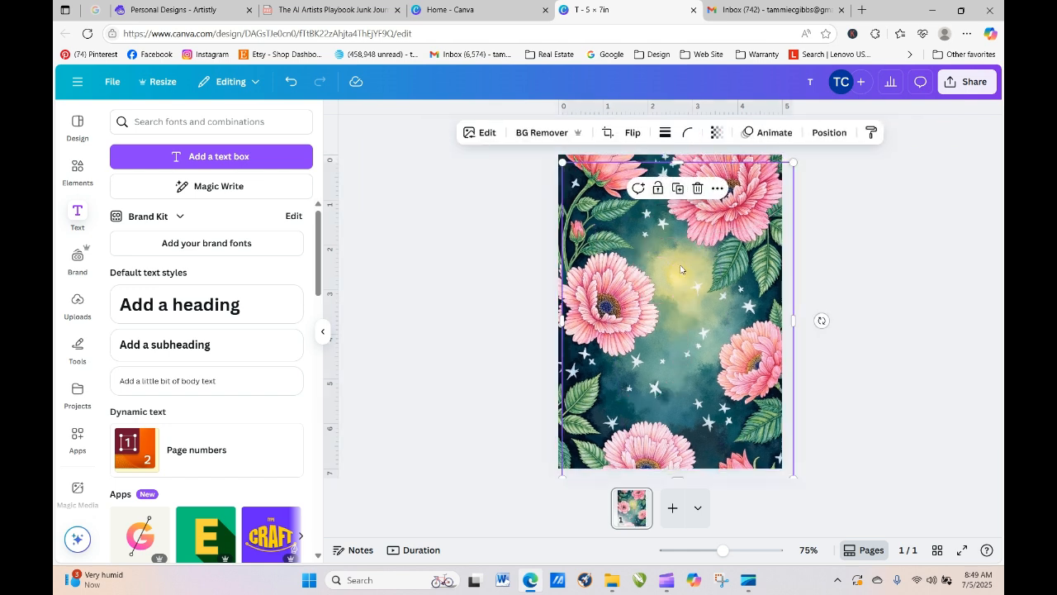
left_click(697, 188)
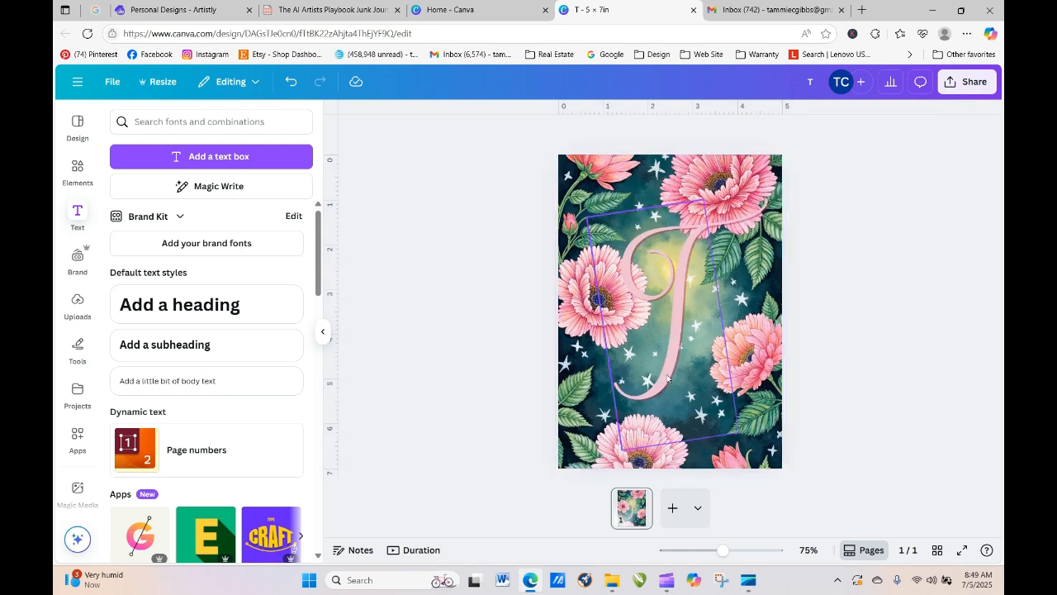
left_click(640, 508)
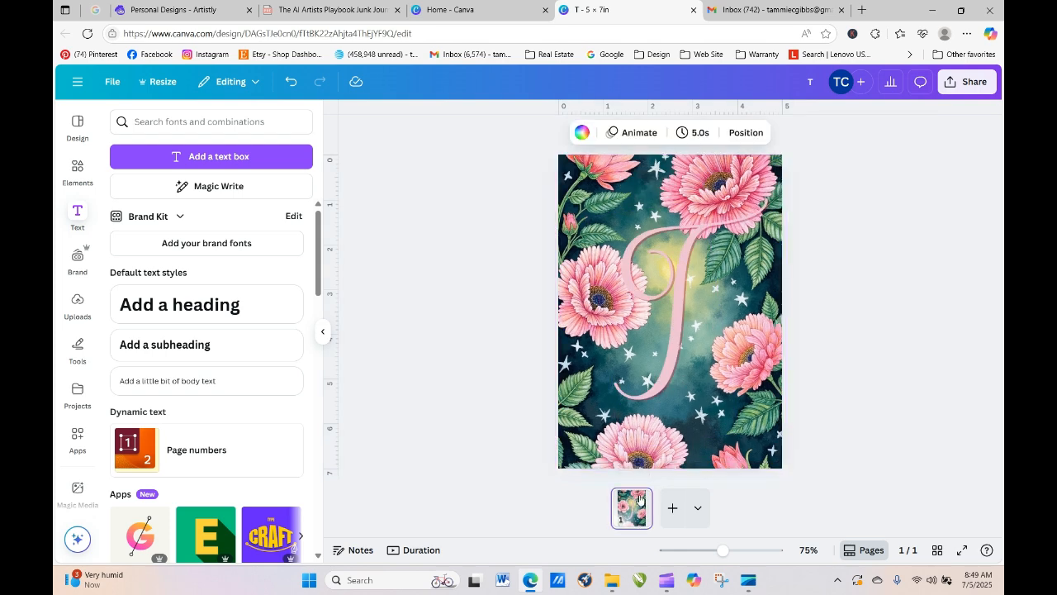
- Duplicate the first page and change page 2's script T to an A, nudged slightly left
left_click(642, 501)
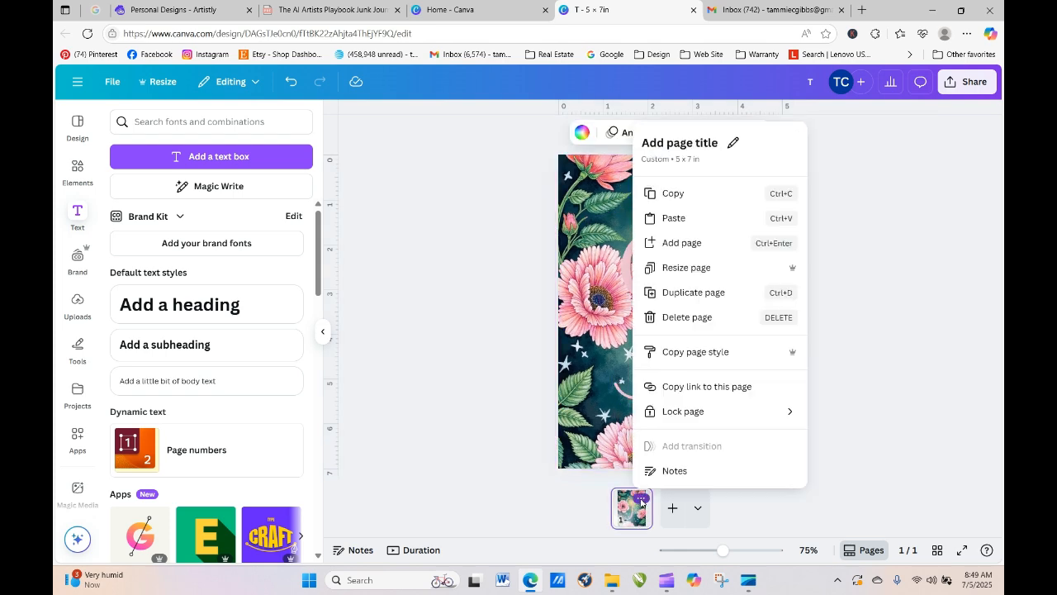
left_click(680, 291)
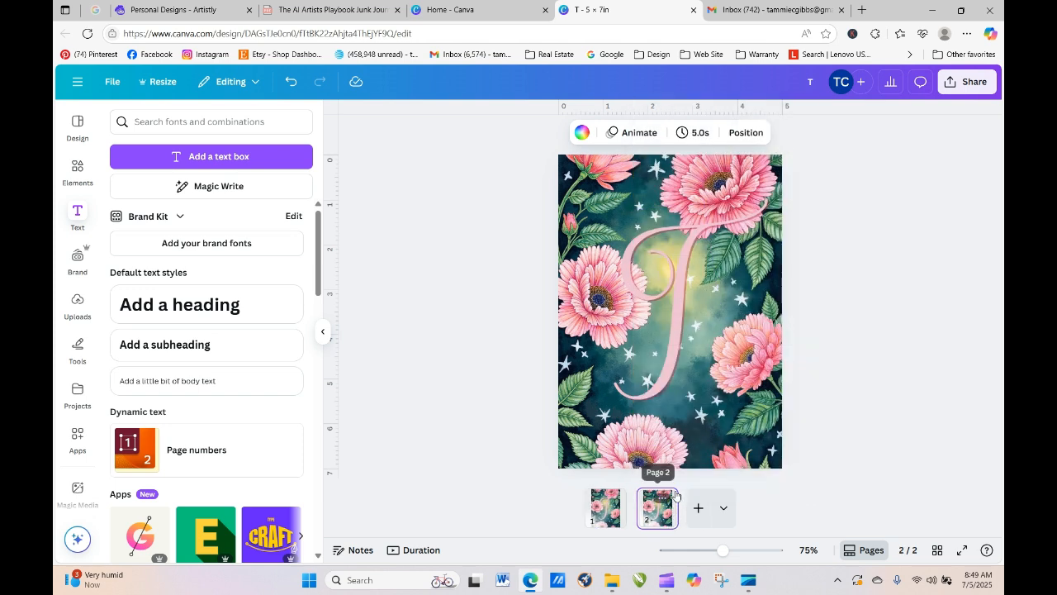
left_click(691, 266)
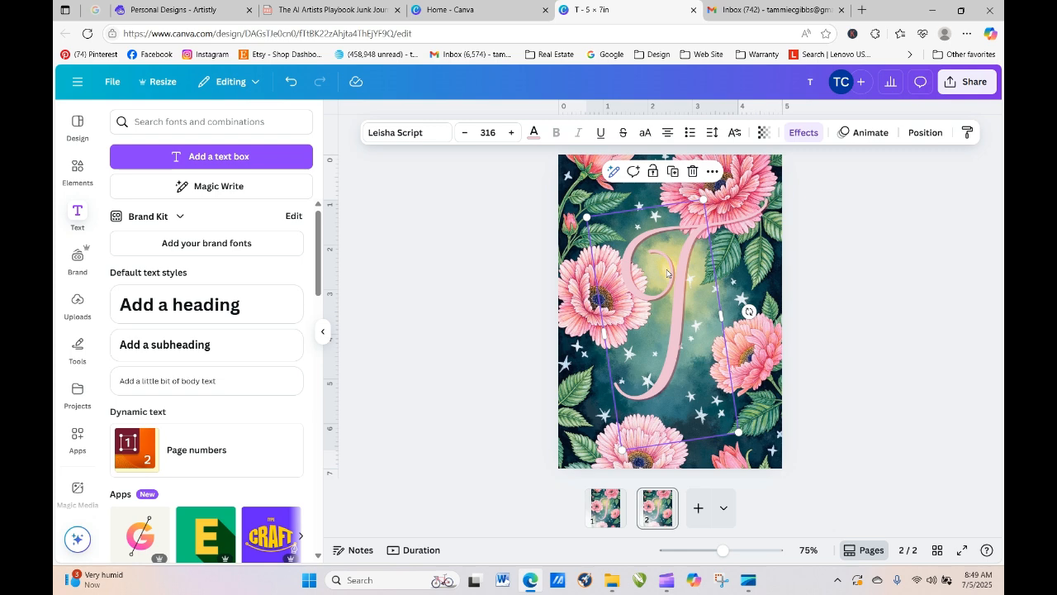
double_click(680, 318)
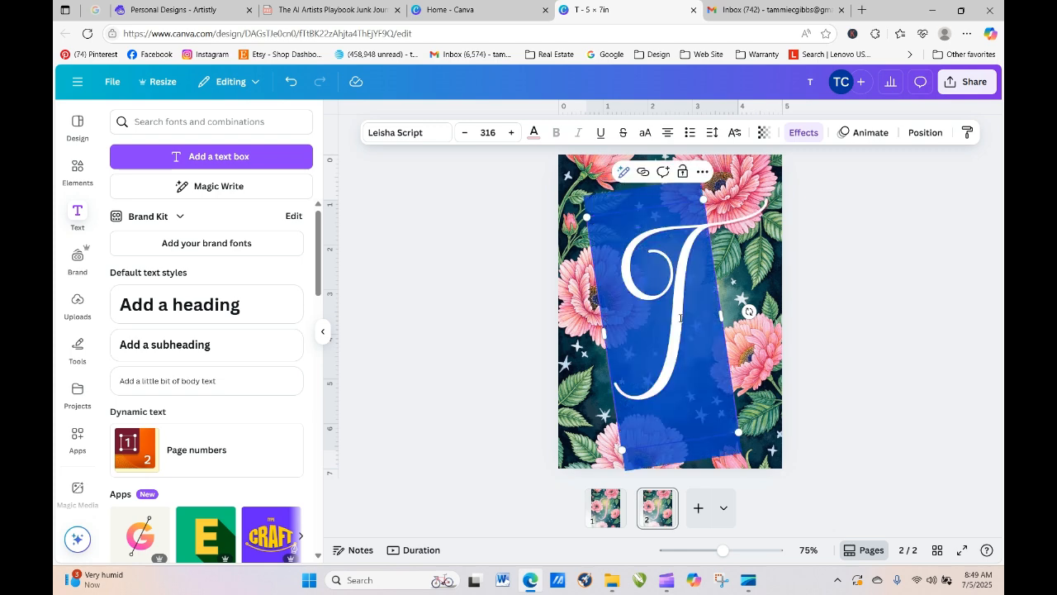
type("A")
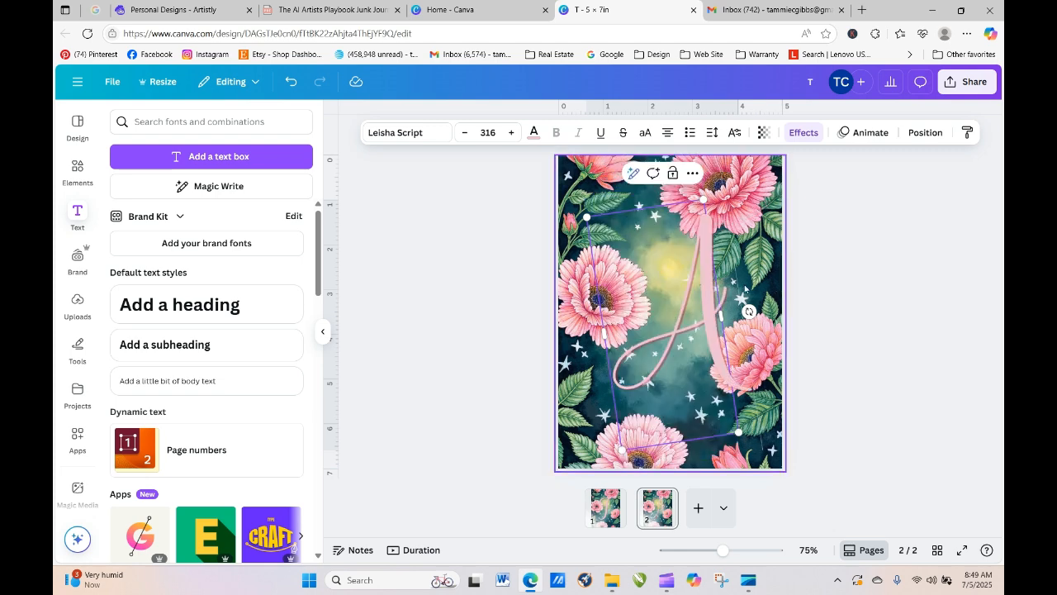
left_click(826, 309)
left_click_drag(715, 289, 695, 283)
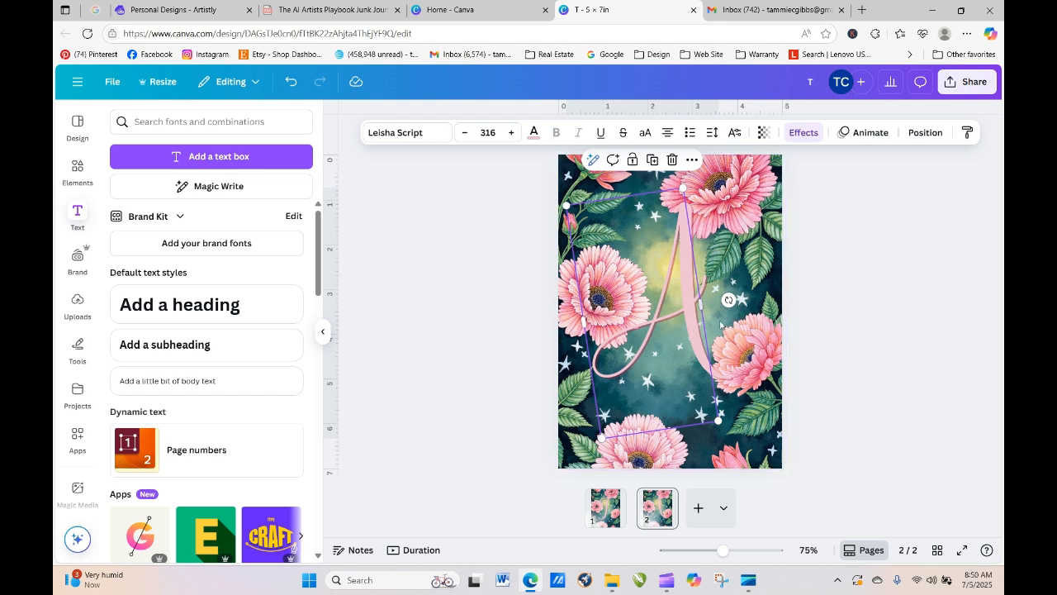
left_click(923, 337)
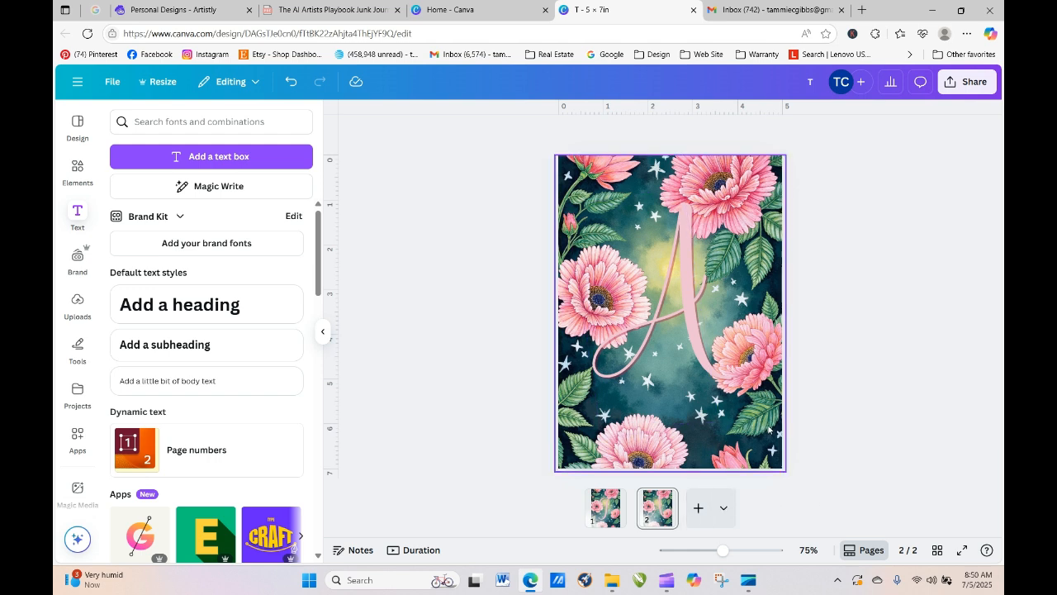
left_click(665, 501)
- Duplicate page 2 as a third page and remove its script A
left_click(724, 266)
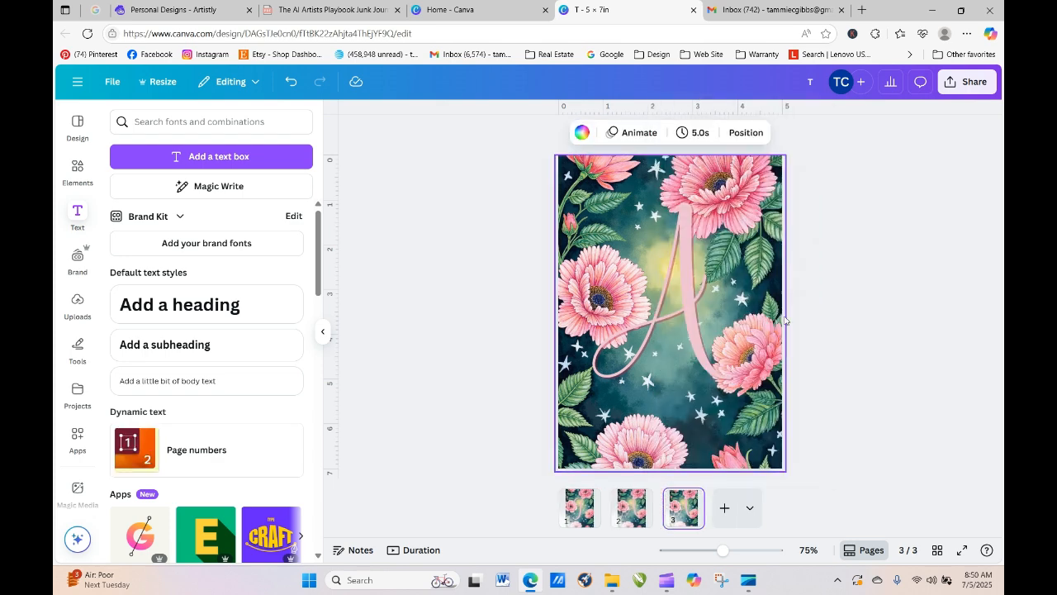
left_click_drag(686, 279, 466, 264)
left_click(862, 255)
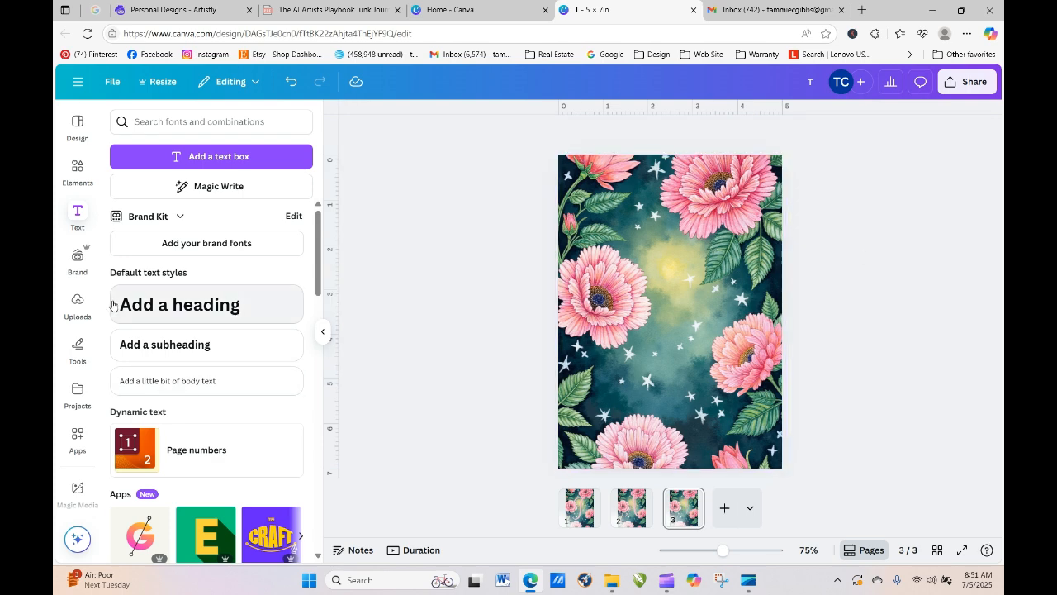
- Try an octagon from the Shapes library, then remove it from the page
left_click(77, 170)
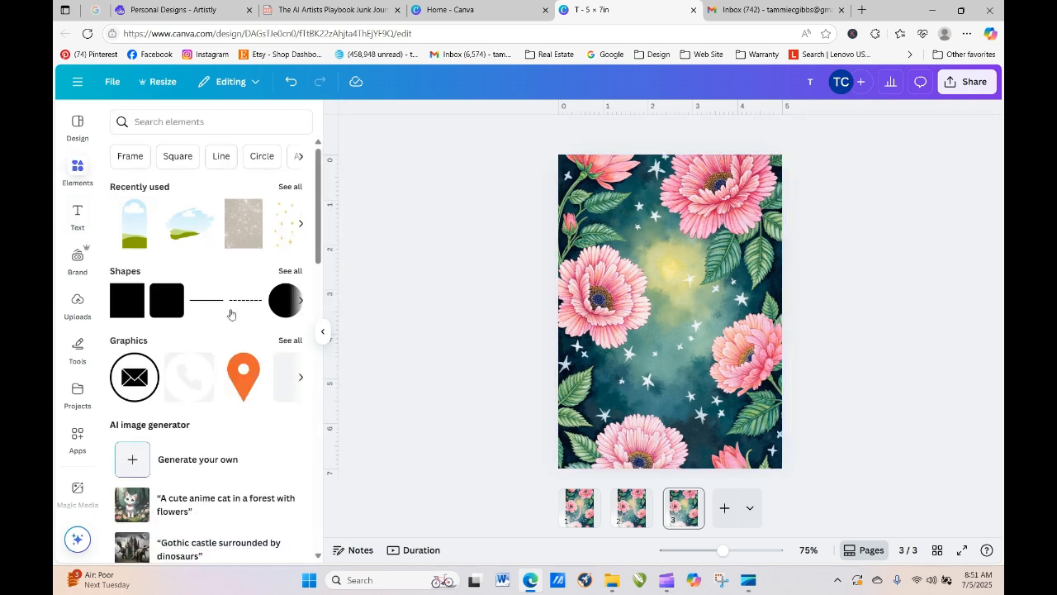
left_click(290, 272)
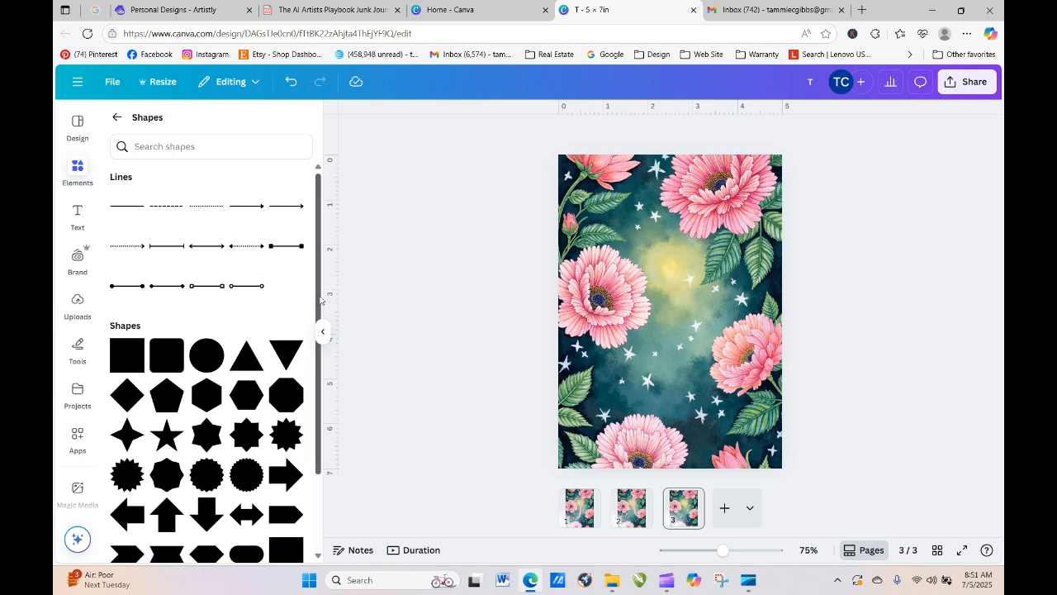
left_click_drag(317, 329, 325, 408)
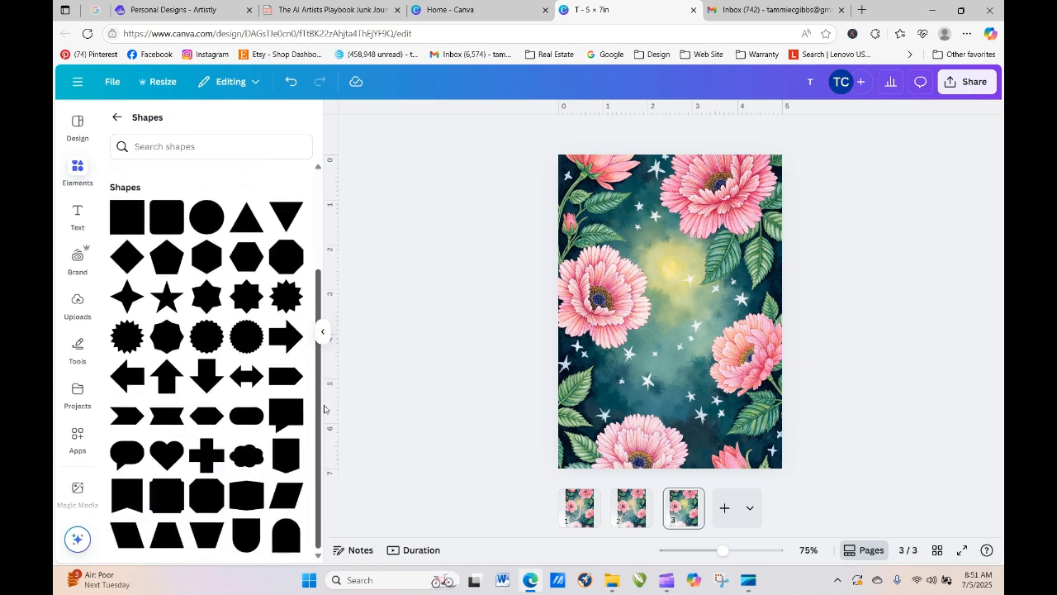
left_click(209, 500)
left_click_drag(635, 277, 582, 222)
left_click_drag(610, 189, 611, 189)
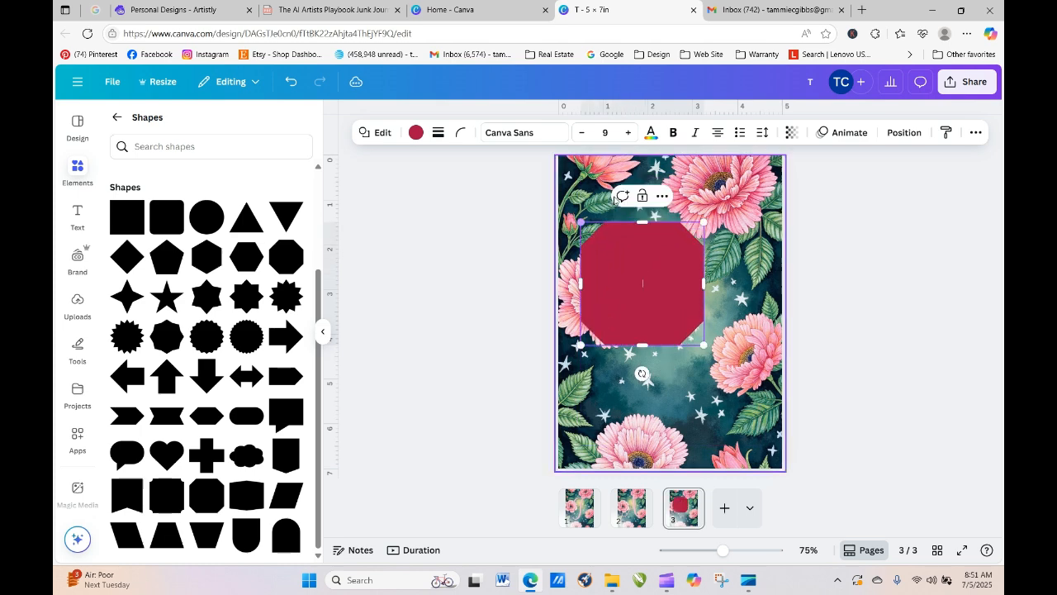
left_click_drag(703, 345, 764, 405)
left_click_drag(714, 341, 468, 383)
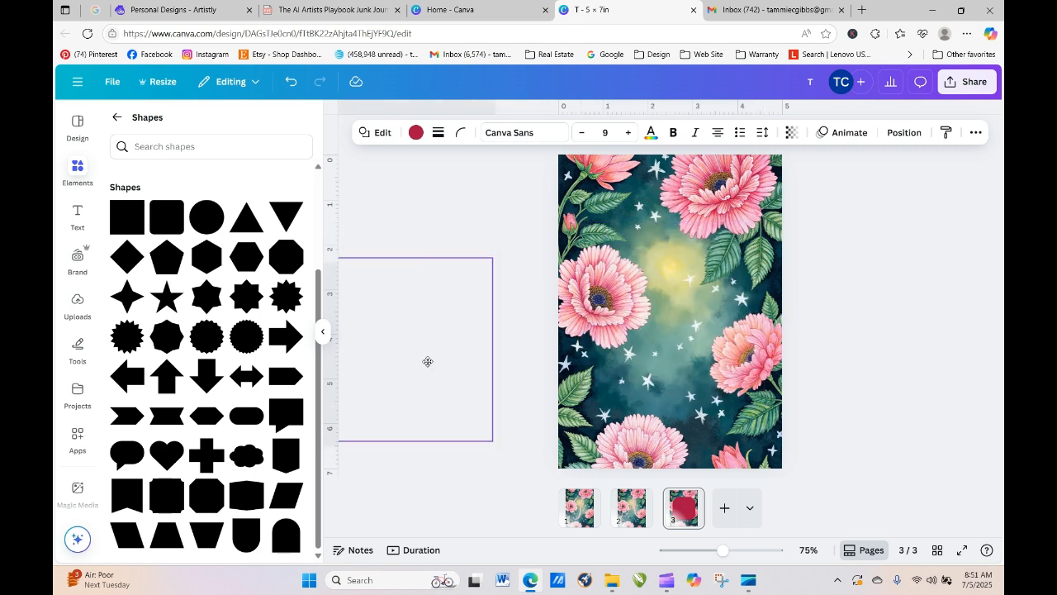
- Add an arch shape and stretch it to cover most of the third page
left_click(286, 536)
left_click_drag(670, 344, 670, 475)
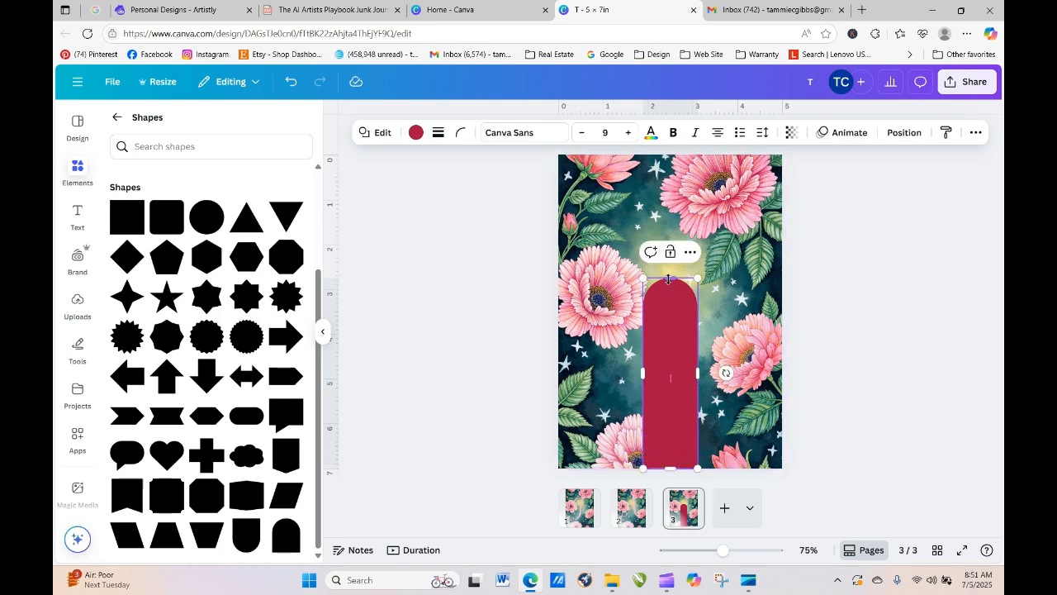
left_click_drag(669, 277, 670, 177)
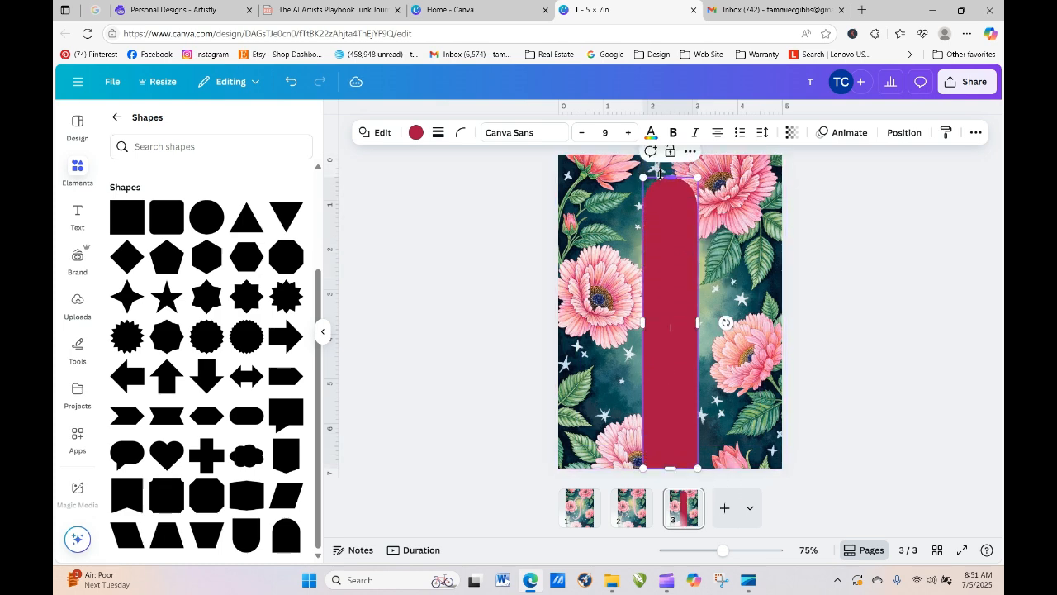
left_click_drag(647, 328, 594, 328)
left_click_drag(698, 322, 711, 341)
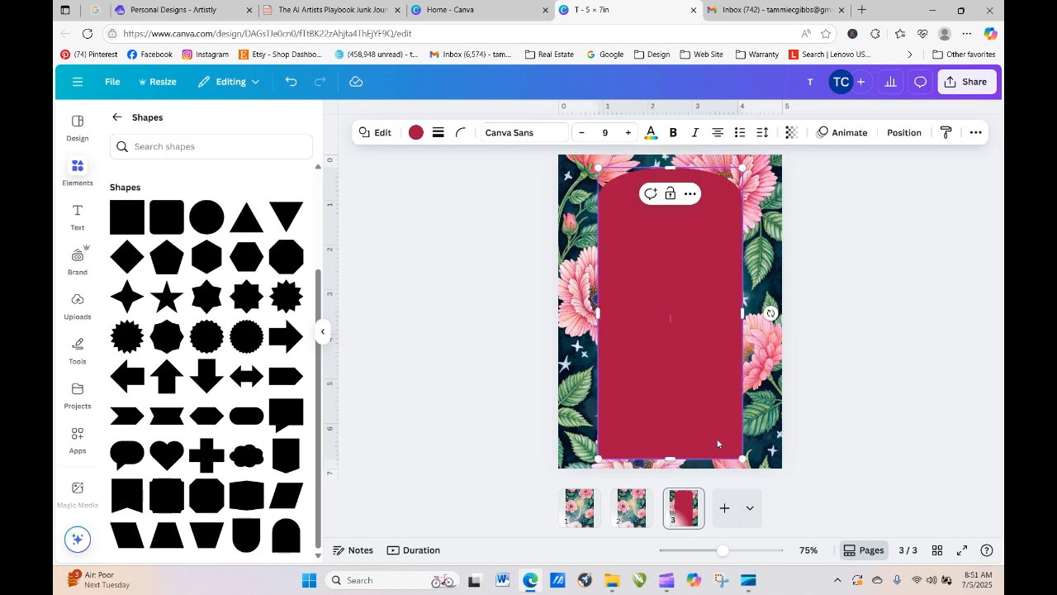
left_click_drag(694, 386, 697, 385)
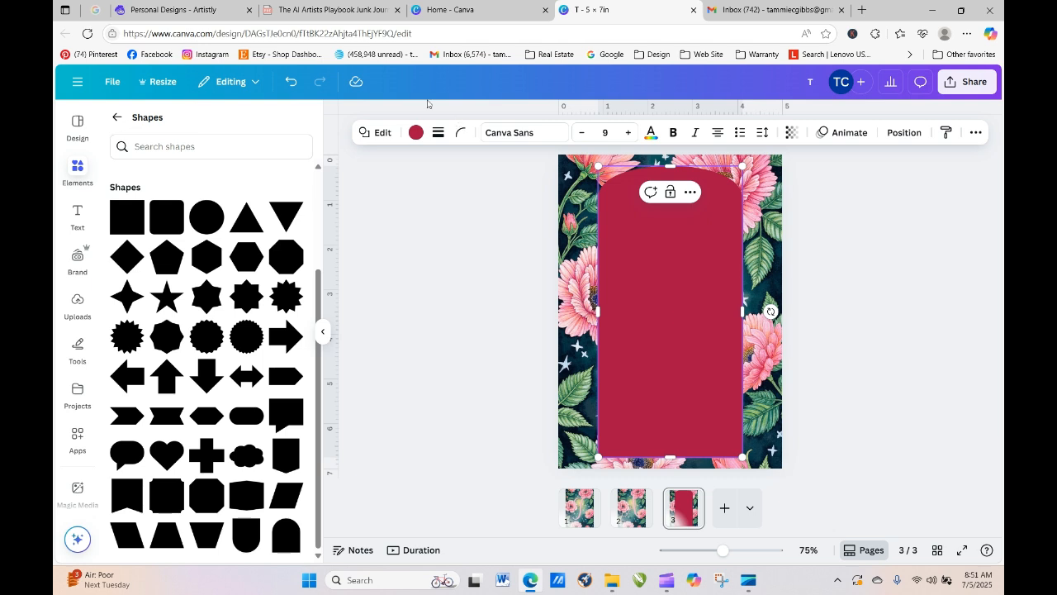
- Fill the arch white and set its transparency to 75 so the flowers show through
left_click(415, 132)
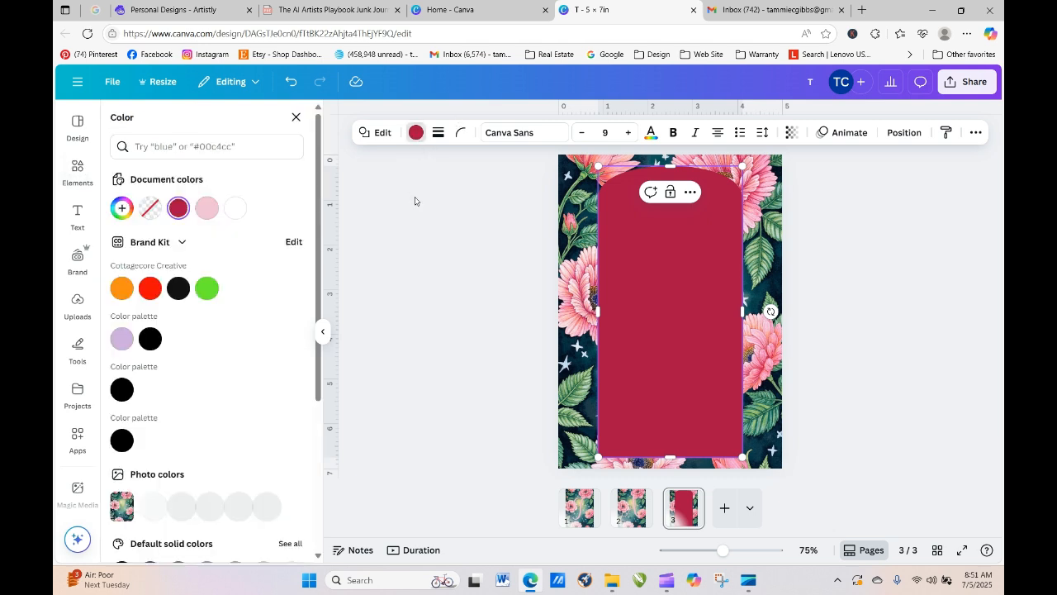
left_click(207, 208)
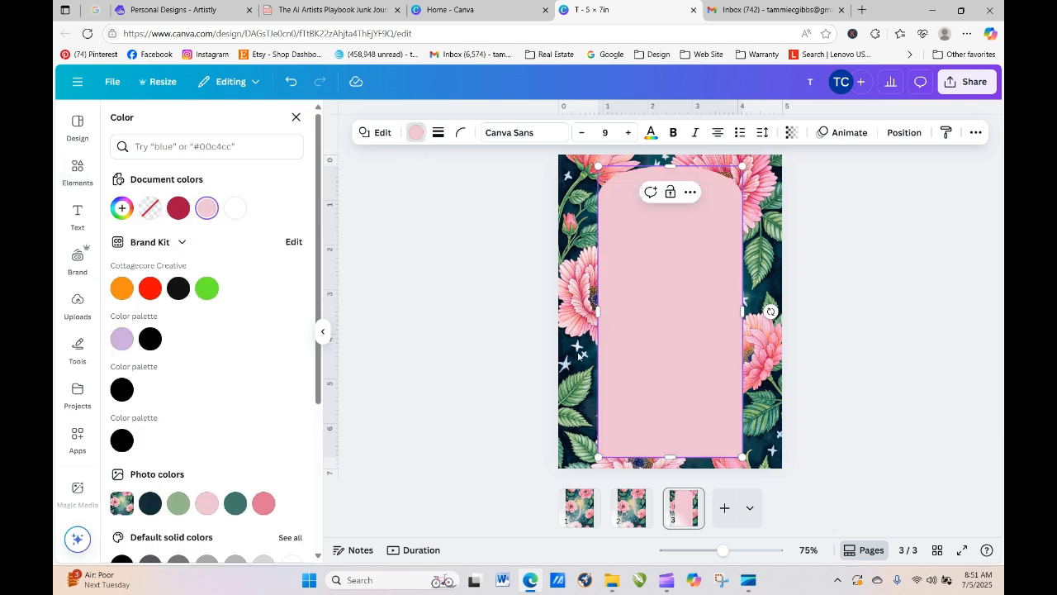
left_click(236, 208)
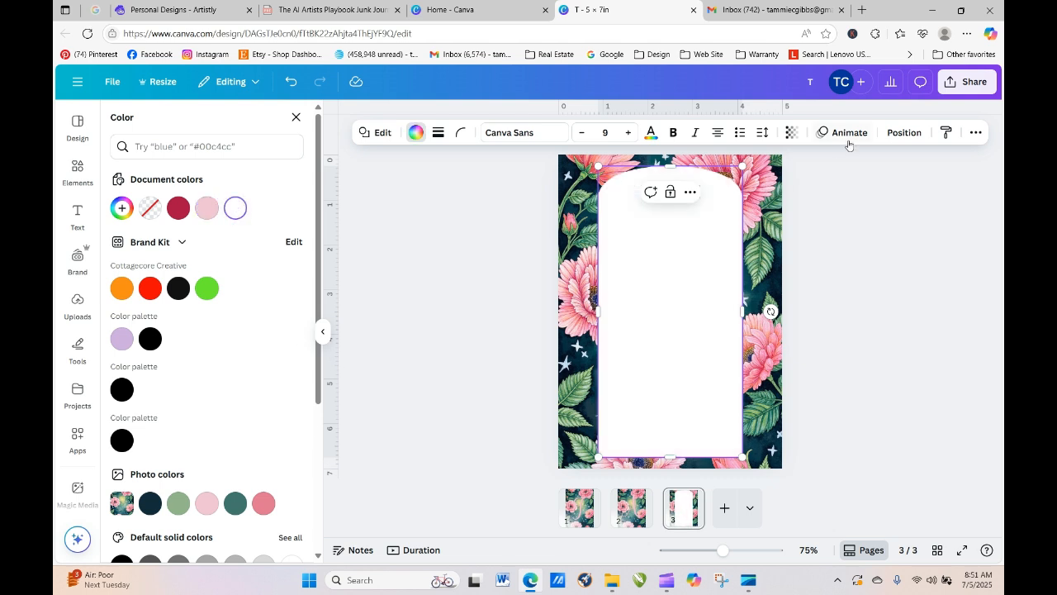
left_click(791, 132)
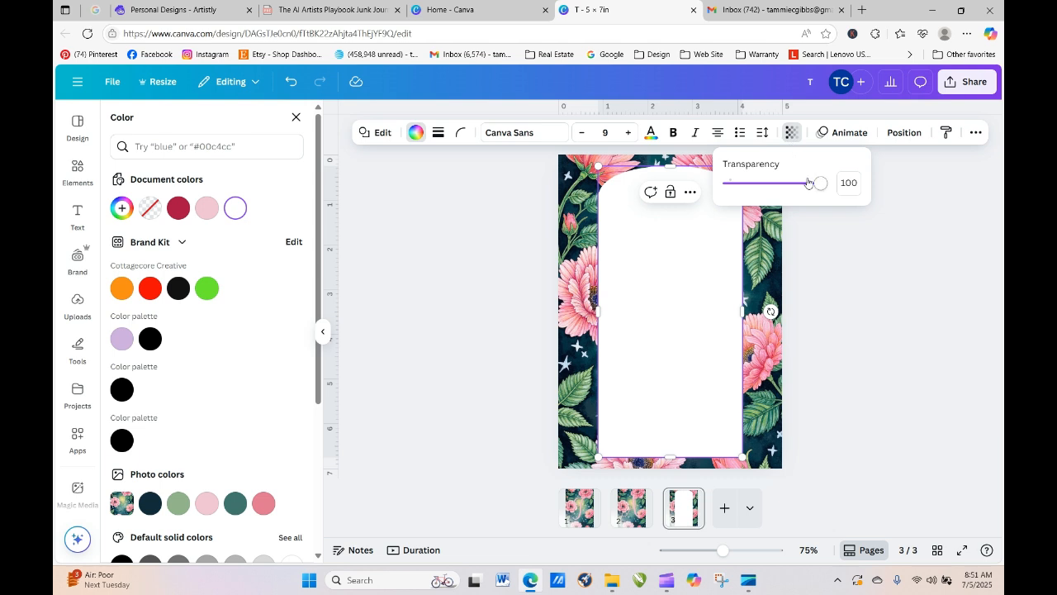
left_click_drag(823, 188, 795, 182)
left_click(898, 287)
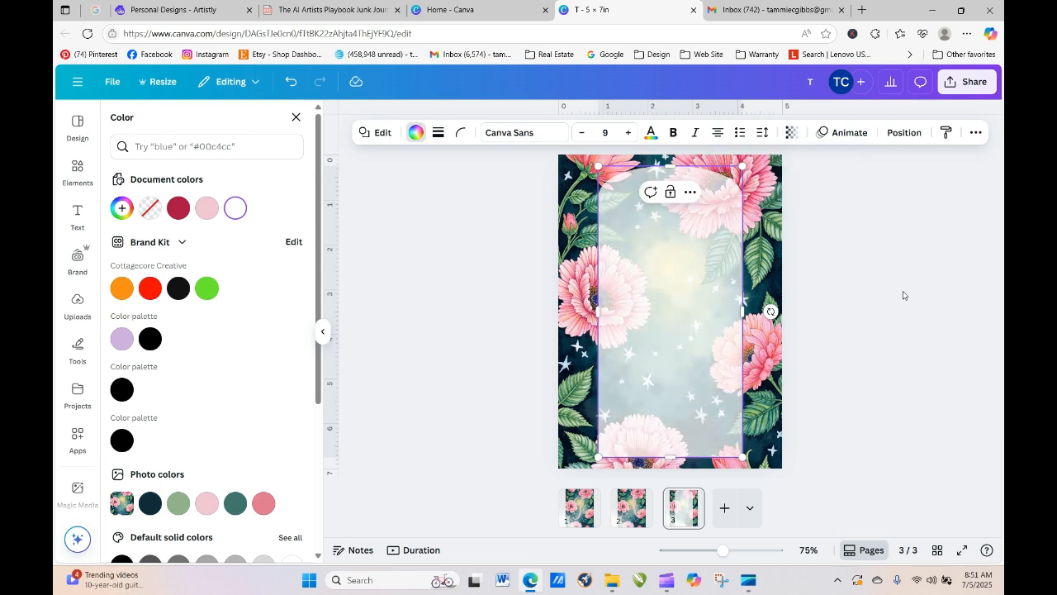
left_click(701, 330)
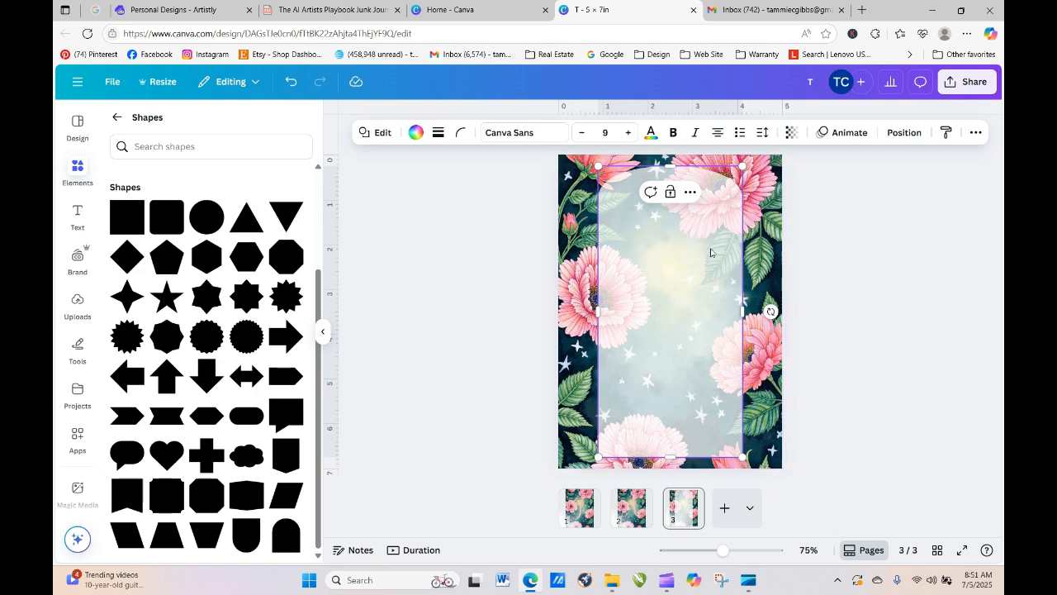
left_click(689, 192)
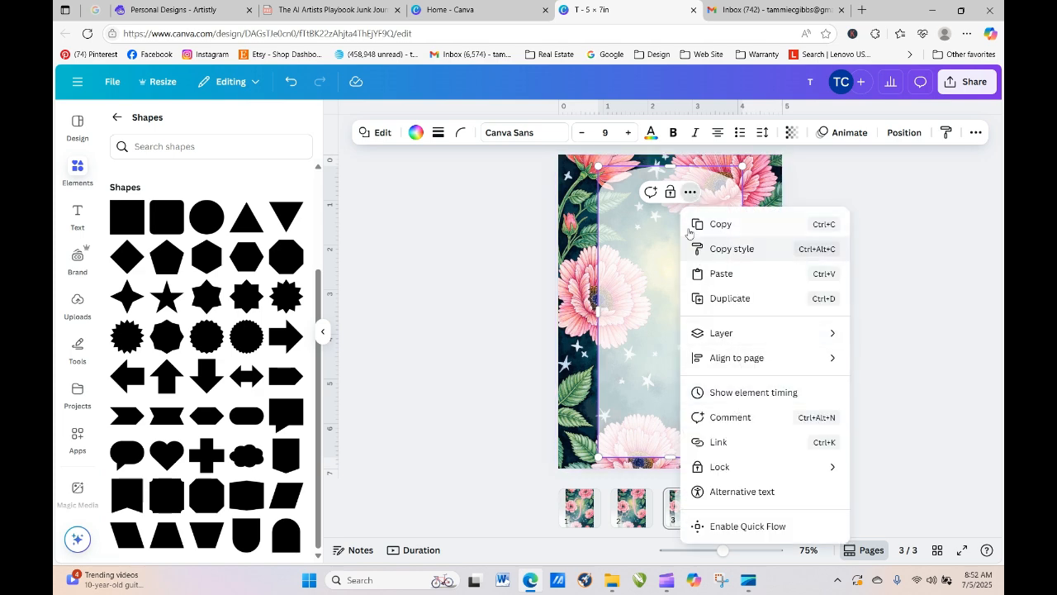
mouse_move(720, 366)
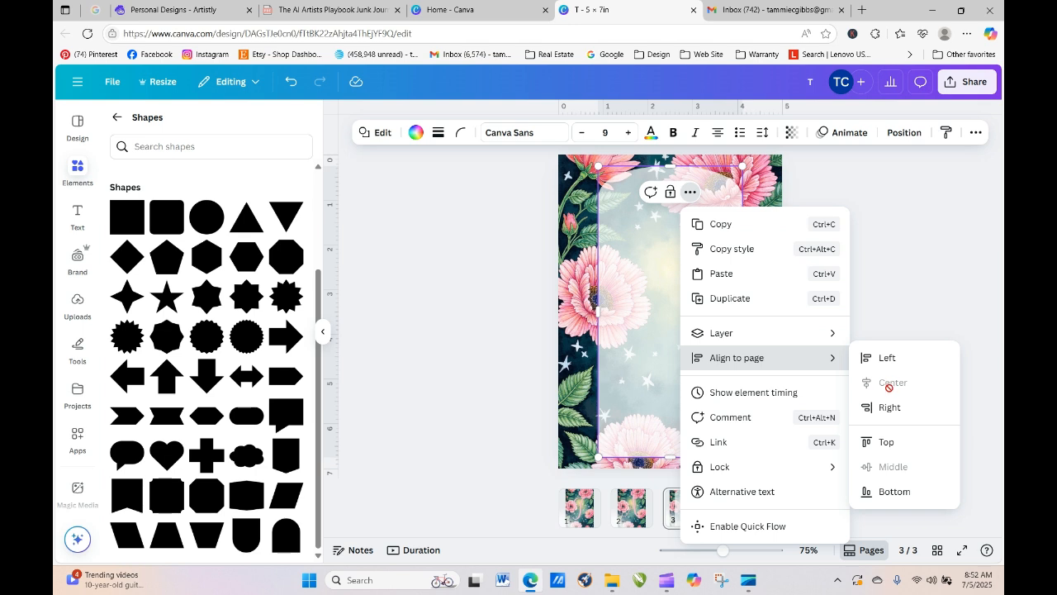
left_click(893, 272)
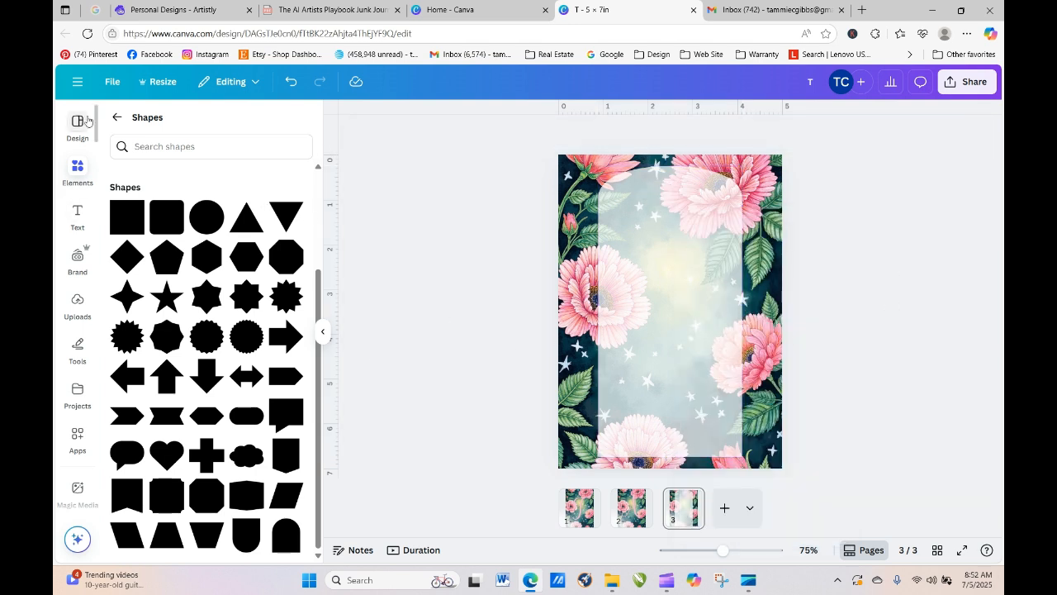
- Add a non-bold 'You're Invited to' subheading in Montserrat
left_click(77, 214)
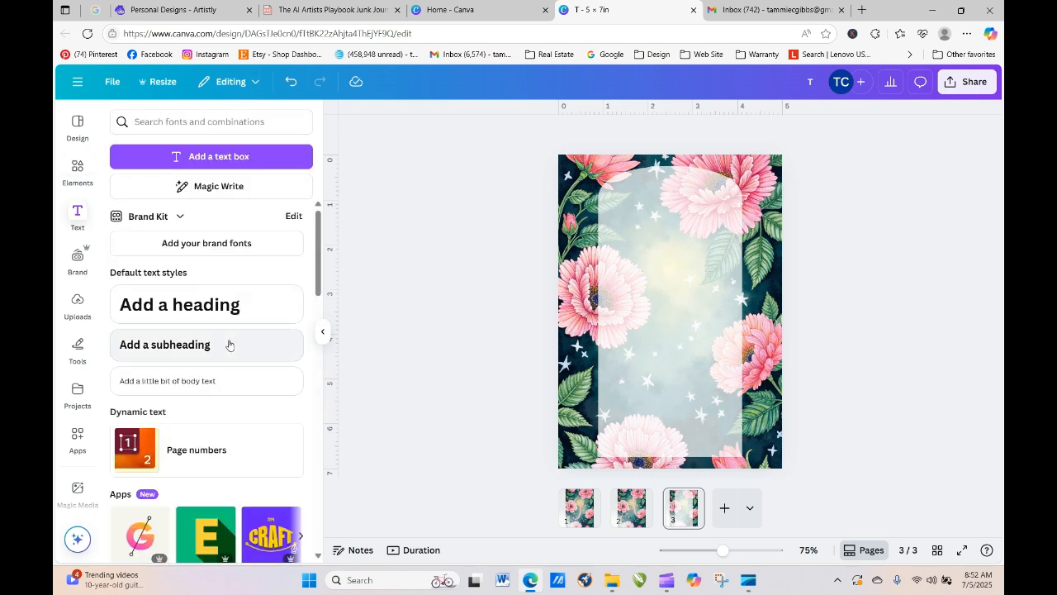
left_click(216, 354)
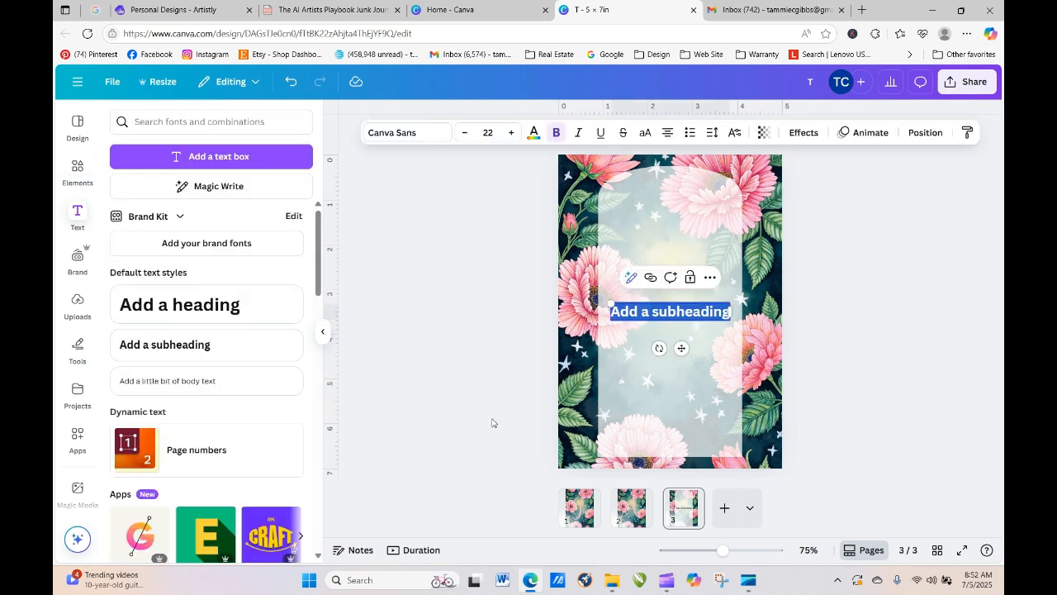
type("You're Invited to")
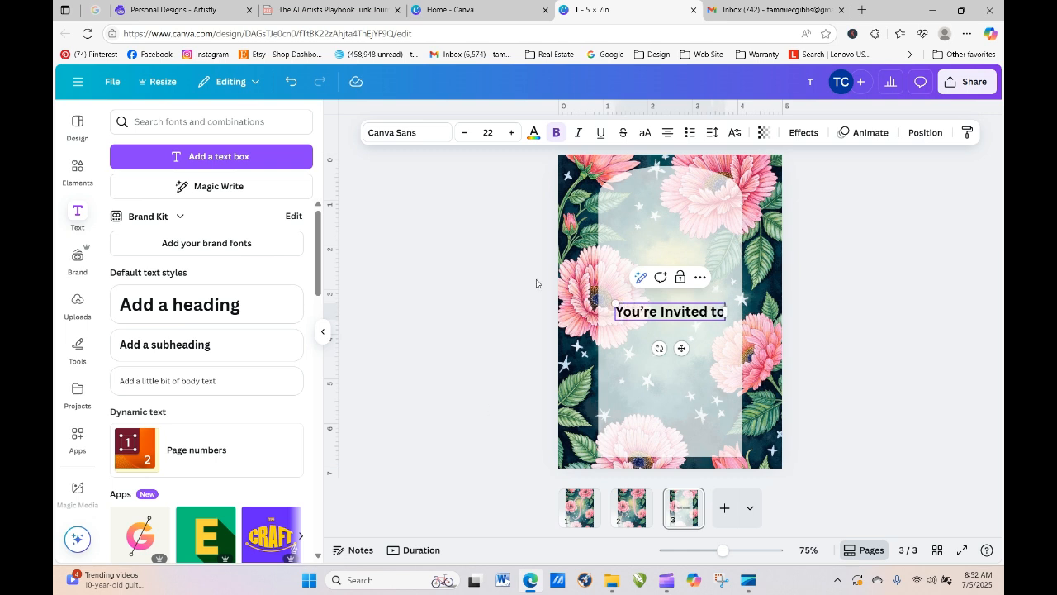
left_click(411, 132)
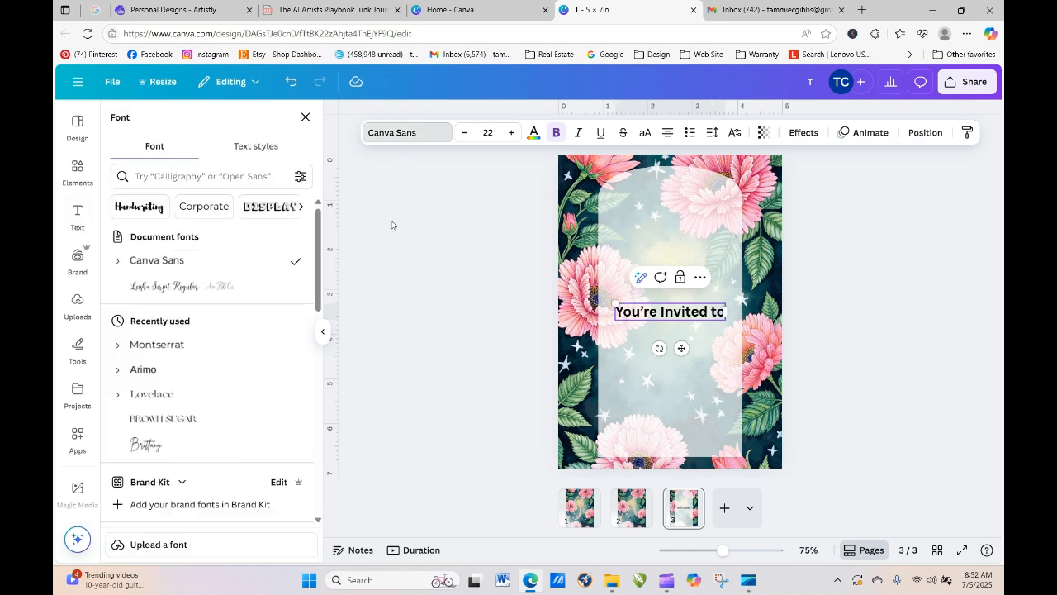
left_click(183, 356)
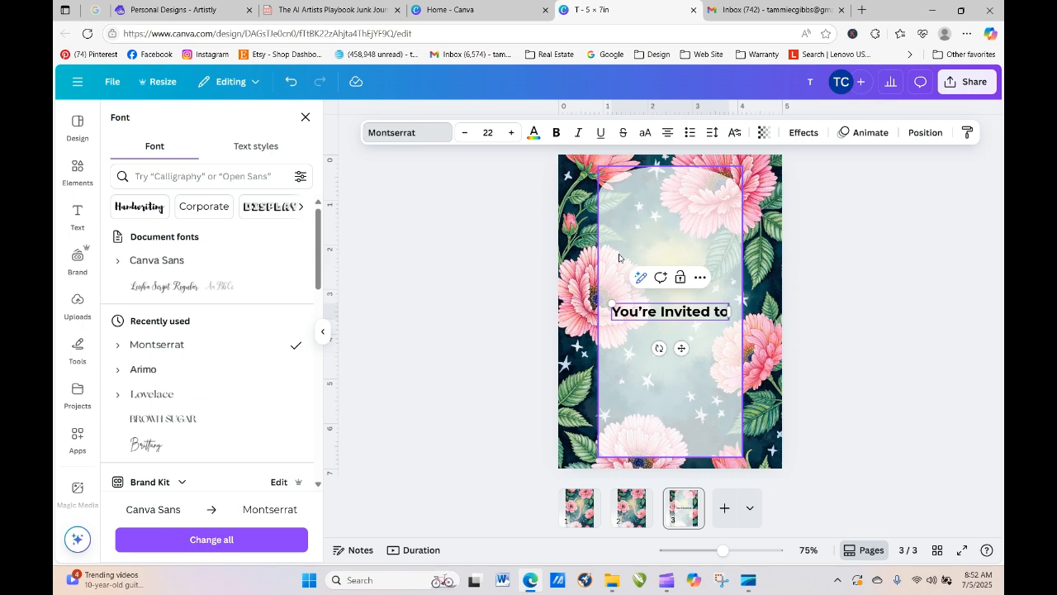
left_click(474, 284)
left_click(646, 310)
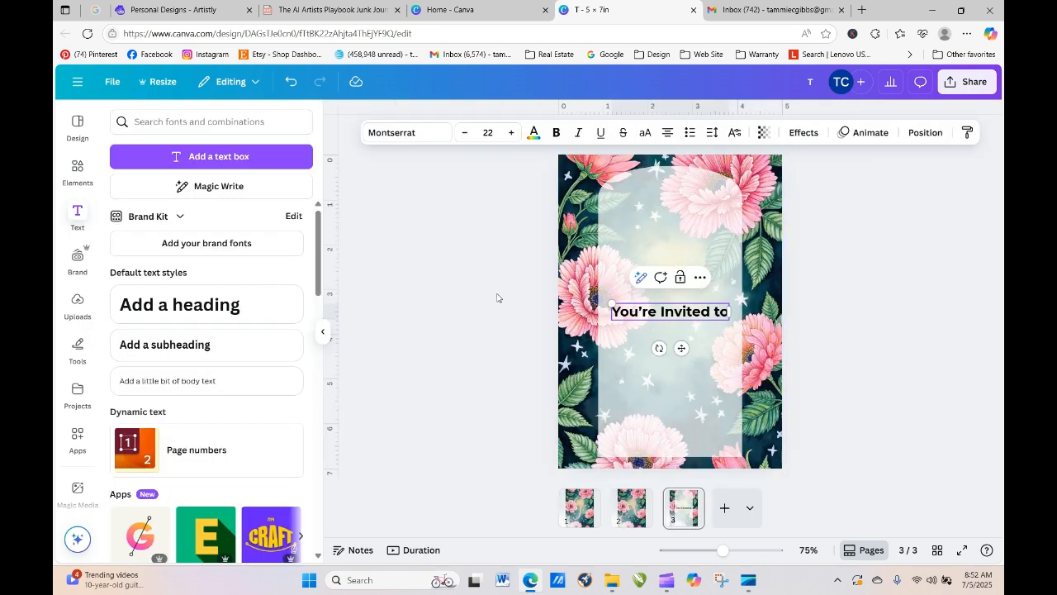
left_click(496, 298)
left_click(653, 314)
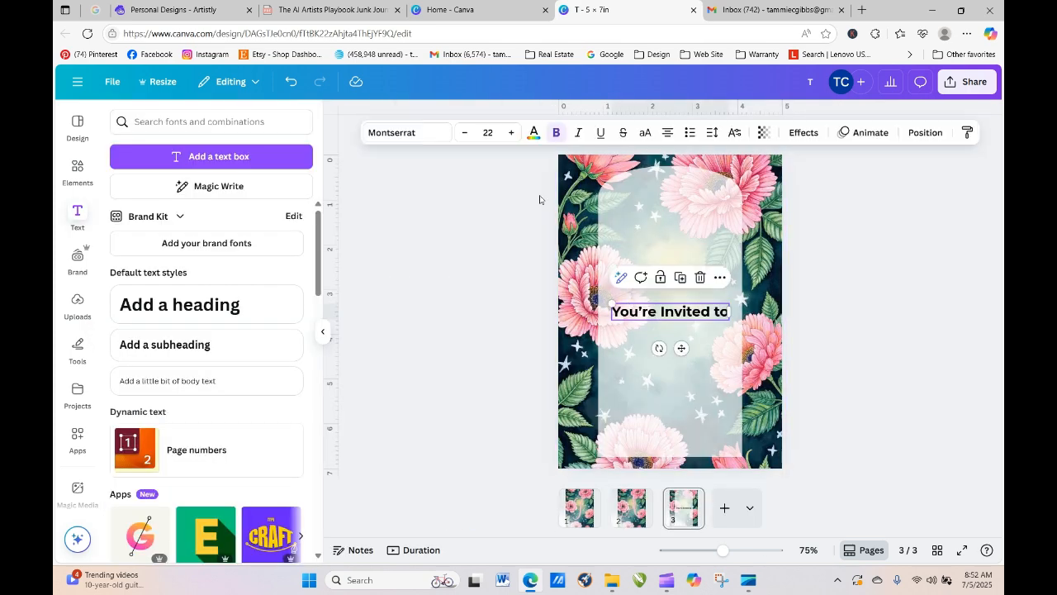
left_click(558, 134)
- Move the heading near the arch top, shrink it to 17.9 and centre it on the page
left_click(853, 367)
left_click_drag(705, 311, 705, 202)
left_click_drag(609, 191, 631, 198)
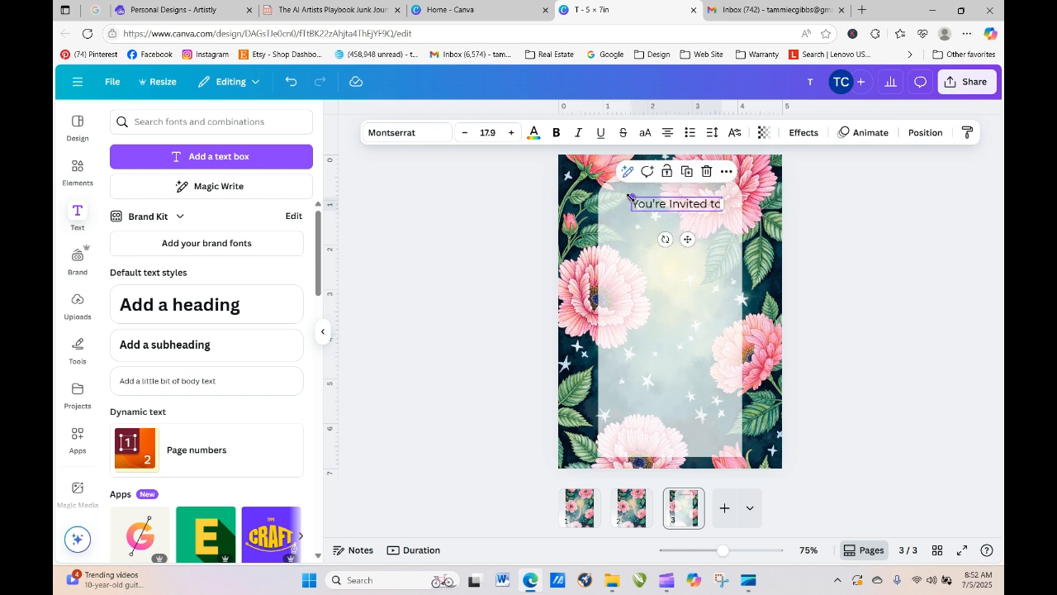
left_click(727, 171)
mouse_move(838, 361)
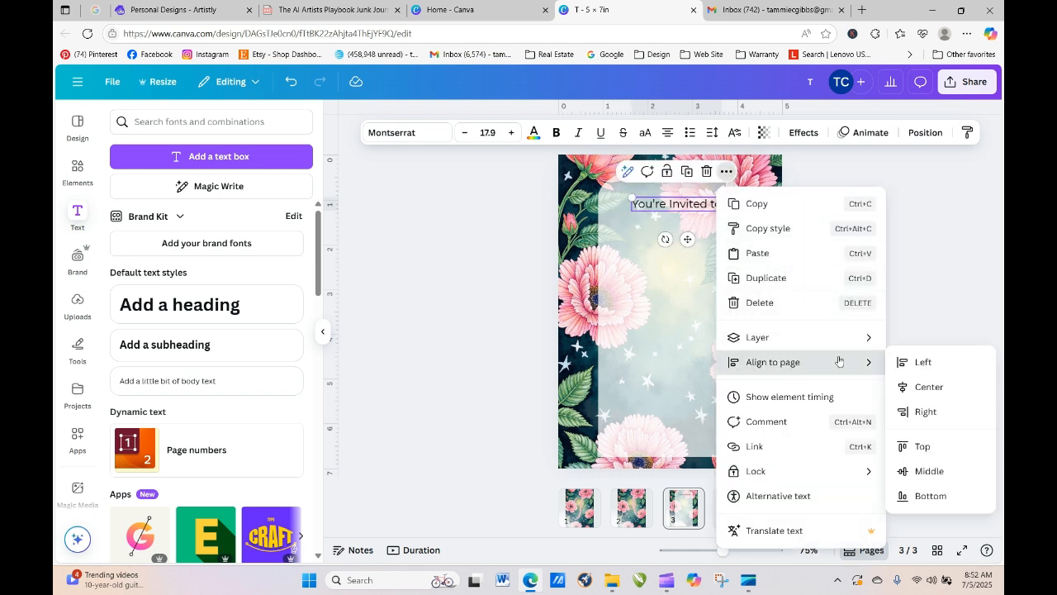
left_click(923, 386)
left_click(927, 390)
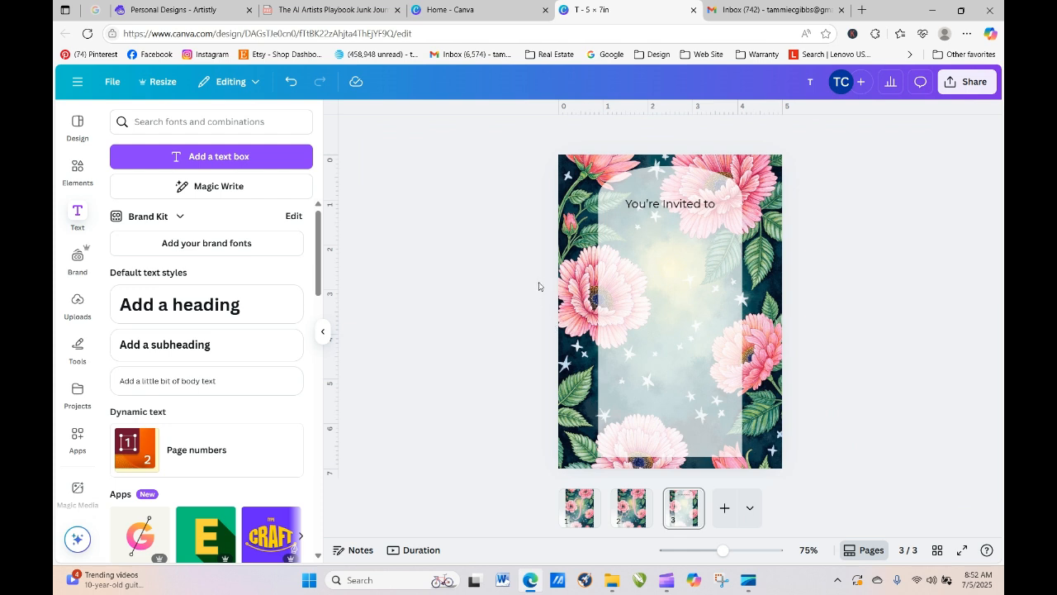
left_click(671, 205)
left_click(557, 134)
left_click(557, 134)
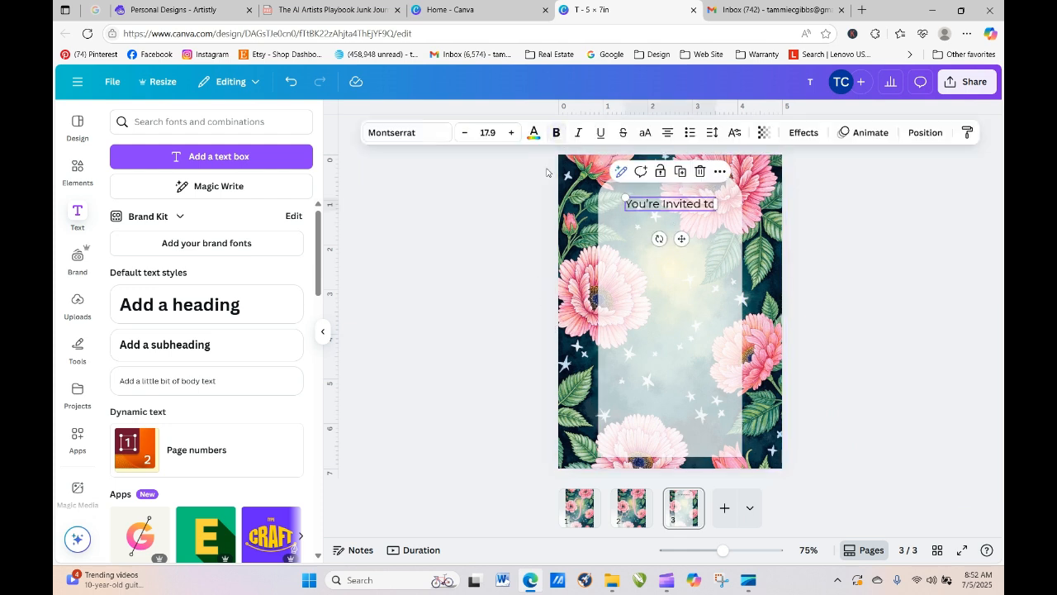
left_click(505, 219)
- Raise the central panel's transparency from 73 to 86
left_click(667, 267)
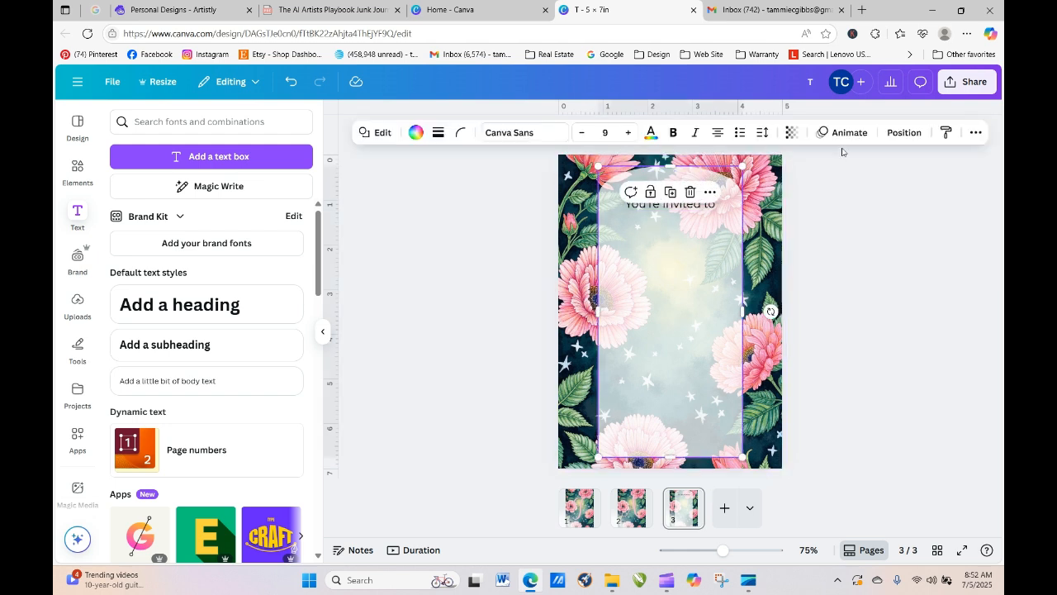
left_click(791, 132)
left_click_drag(796, 188, 808, 191)
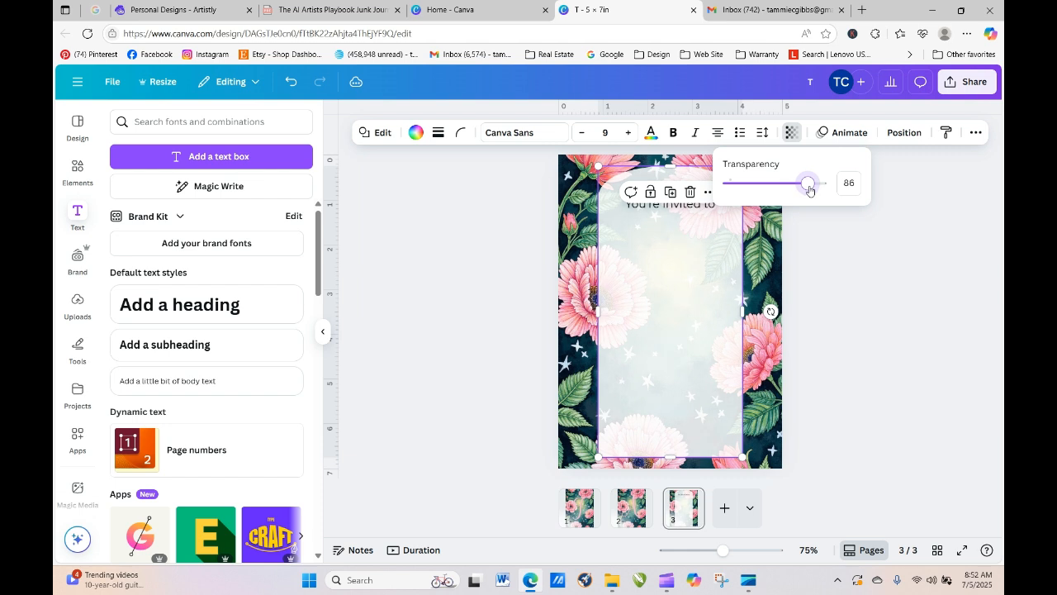
- Duplicate the 'You're Invited to' heading and drag the copy just below it
left_click(845, 260)
left_click(847, 263)
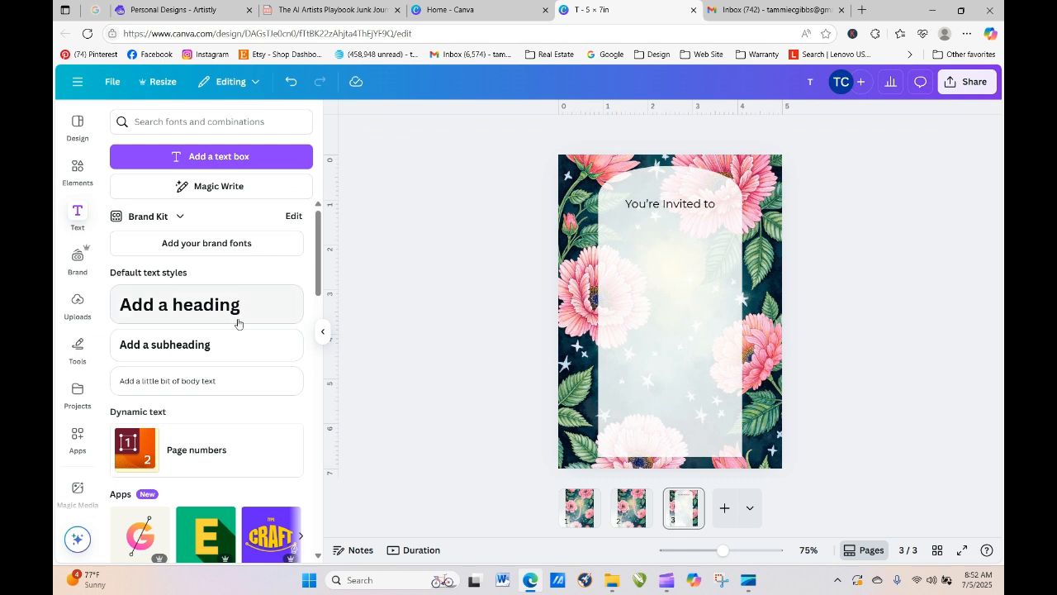
left_click(679, 210)
left_click(679, 172)
left_click_drag(669, 208, 667, 236)
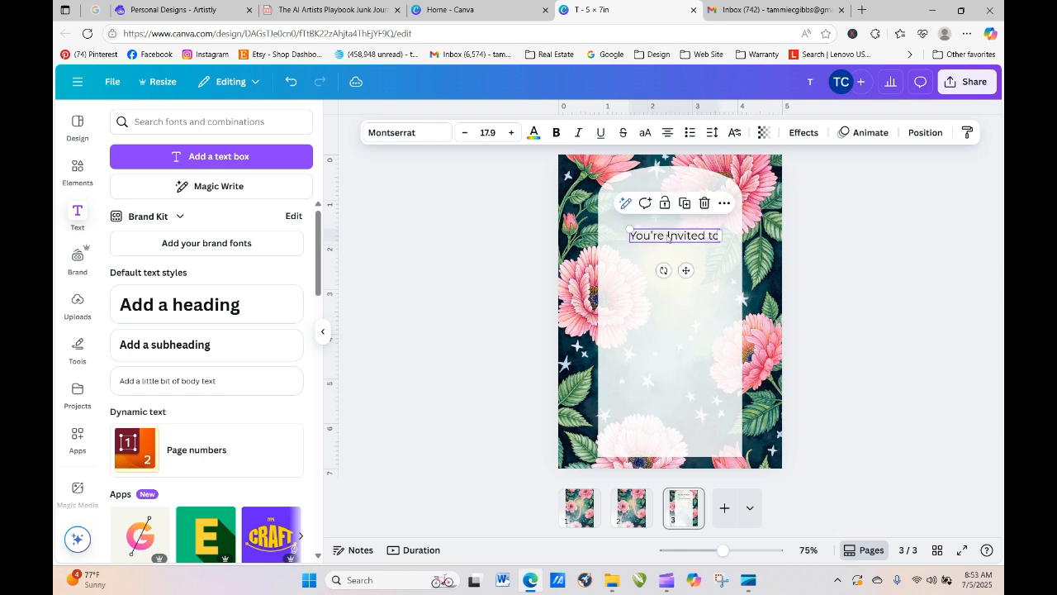
- Retype the copied line as 'a bridal shower for'
double_click(667, 236)
type("Amand")
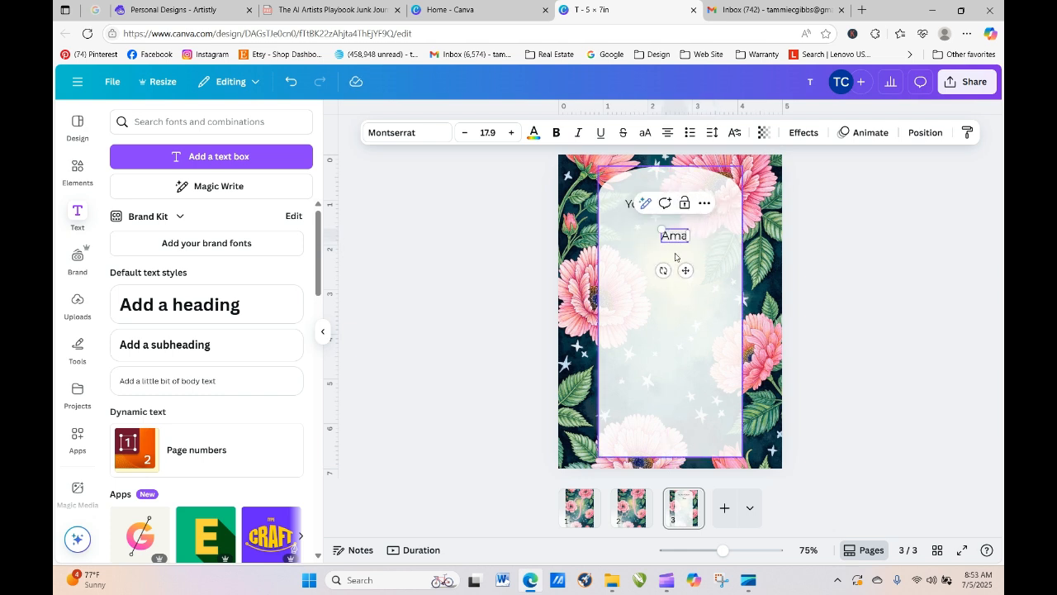
key("BackSpace")
key("BackSpace")
key("BackSpace")
key("BackSpace")
key("BackSpace")
type("a bir")
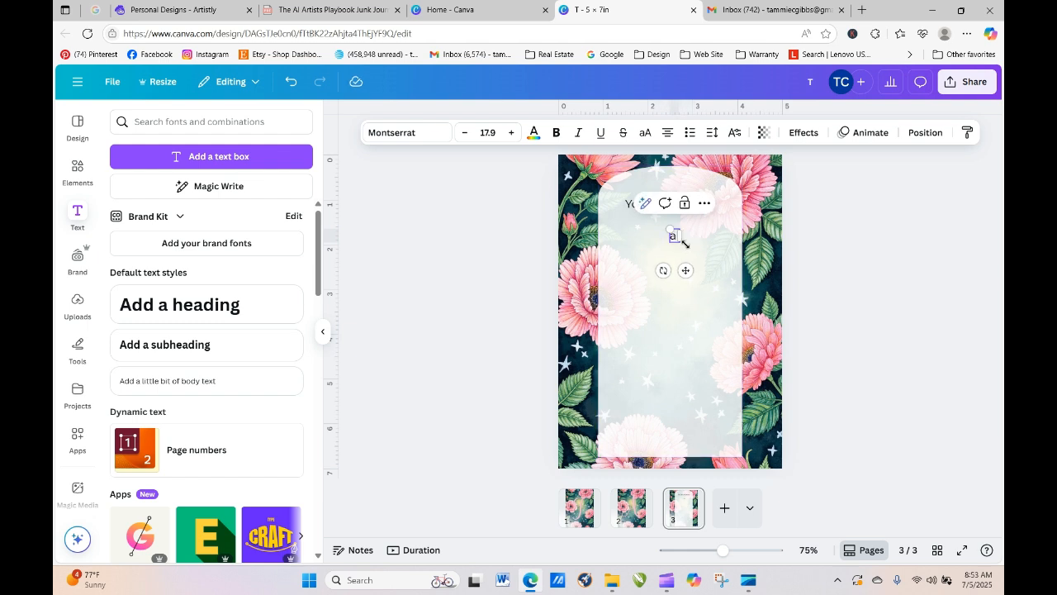
type("d")
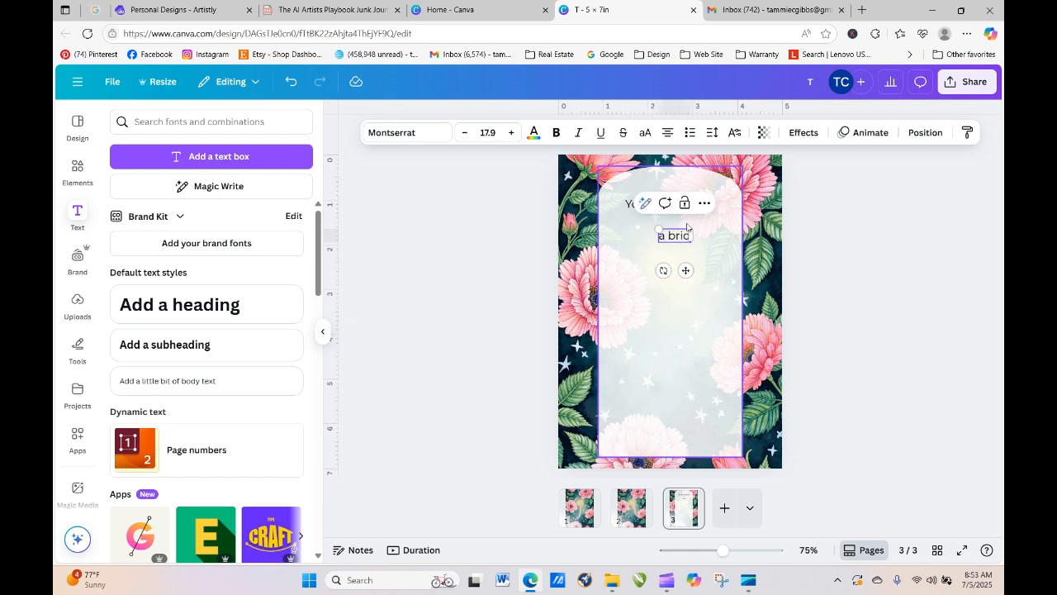
type("al shower for")
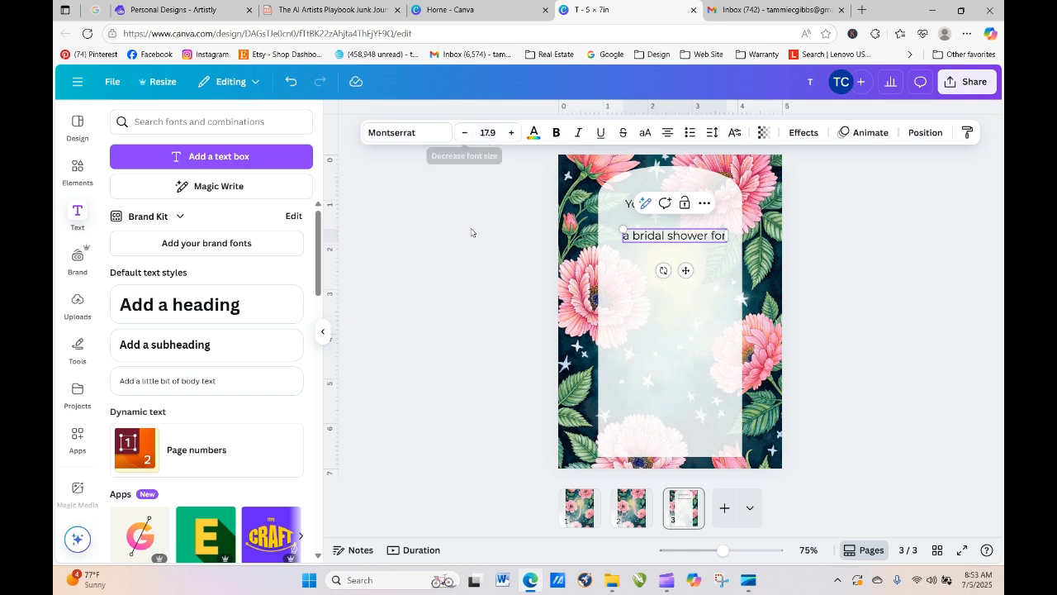
left_click(506, 227)
- Shrink the 'a bridal shower for' line to font size 10.9
left_click(673, 236)
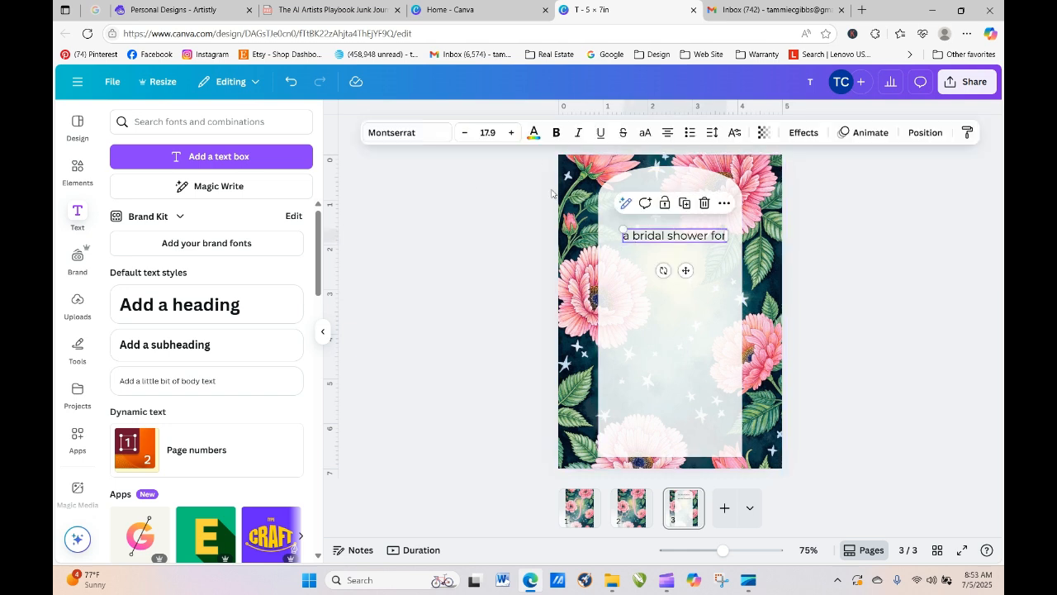
left_click(466, 133)
left_click(465, 133)
left_click(465, 133)
left_click(466, 133)
left_click(465, 133)
left_click(466, 133)
left_click(479, 300)
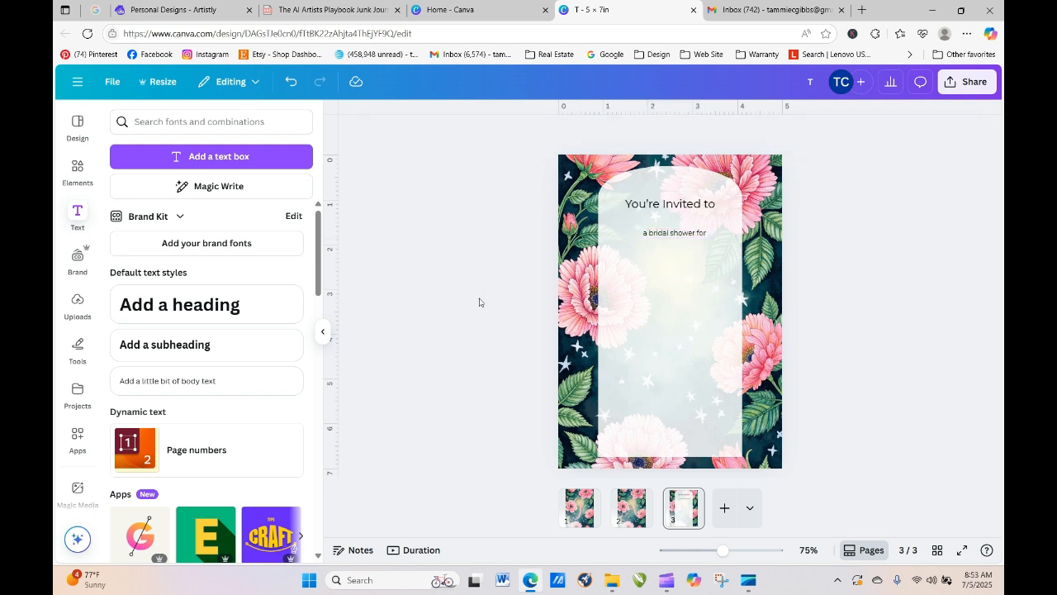
- Centre the smaller line directly beneath the heading
left_click(672, 238)
left_click_drag(671, 238, 666, 226)
left_click(721, 195)
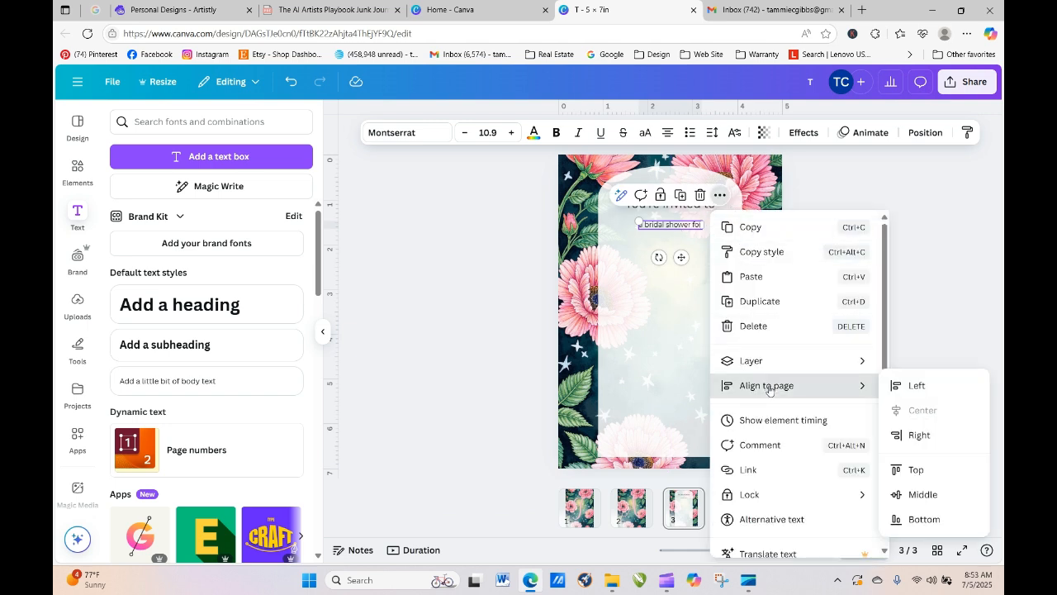
left_click(892, 218)
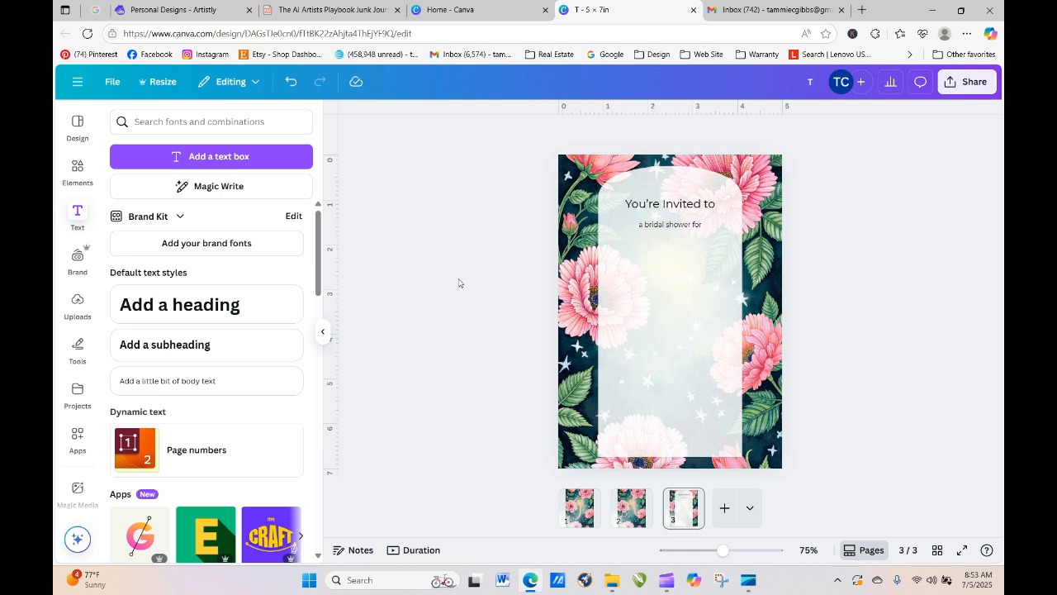
left_click_drag(680, 225, 677, 224)
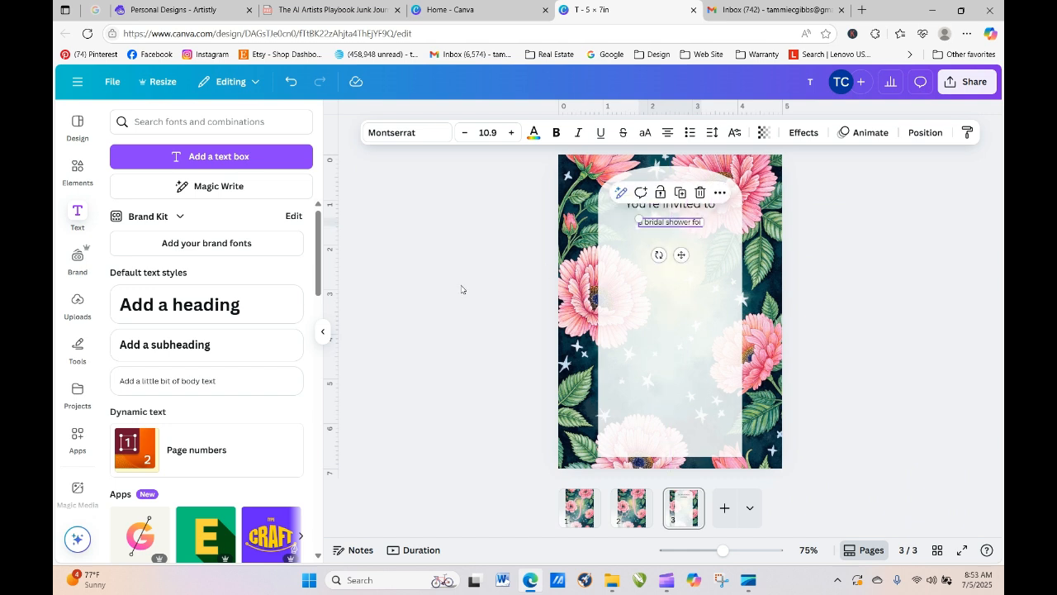
left_click(459, 289)
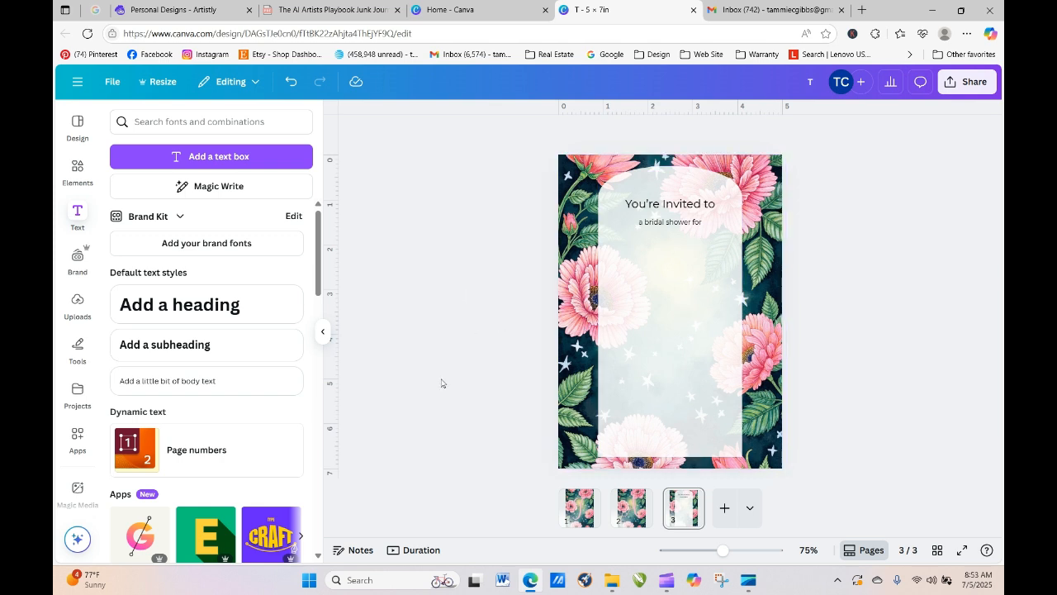
- Duplicate the floral image, remove the copy's background with BG Remover, and shrink and narrow it
left_click(569, 190)
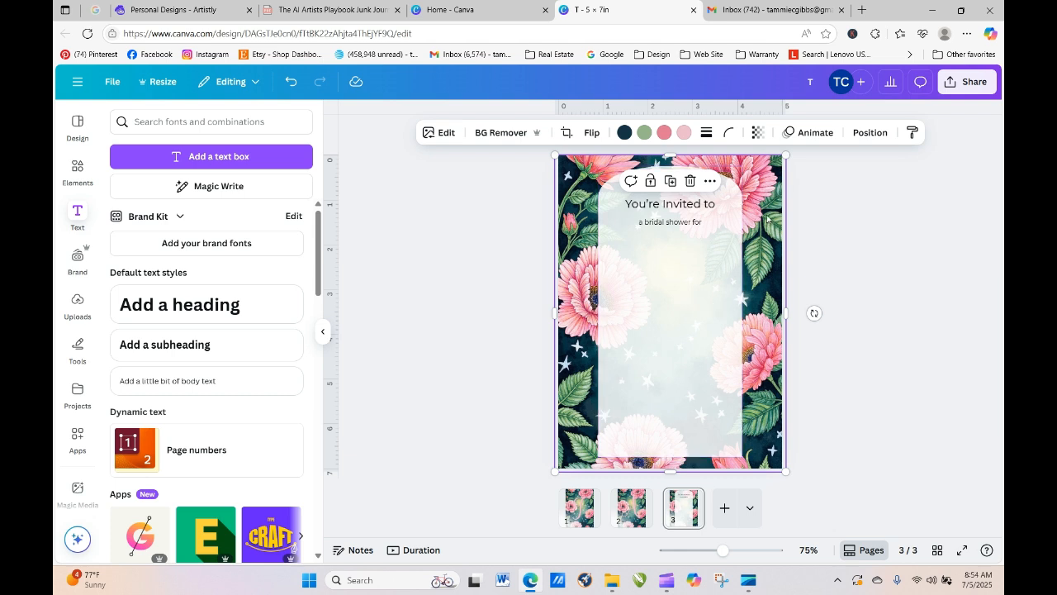
left_click(671, 180)
left_click(501, 132)
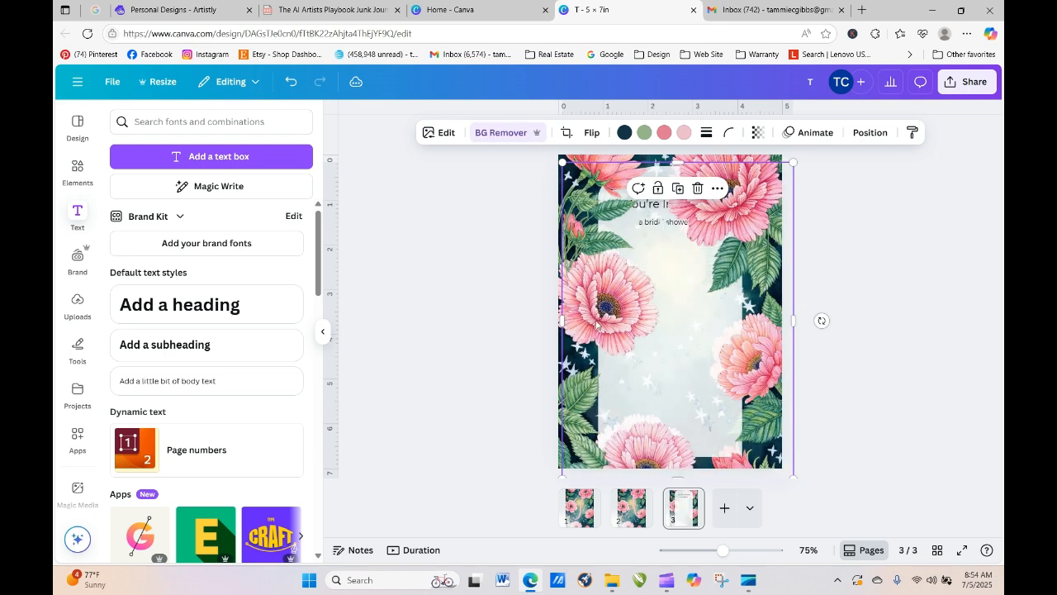
left_click_drag(563, 163, 608, 227)
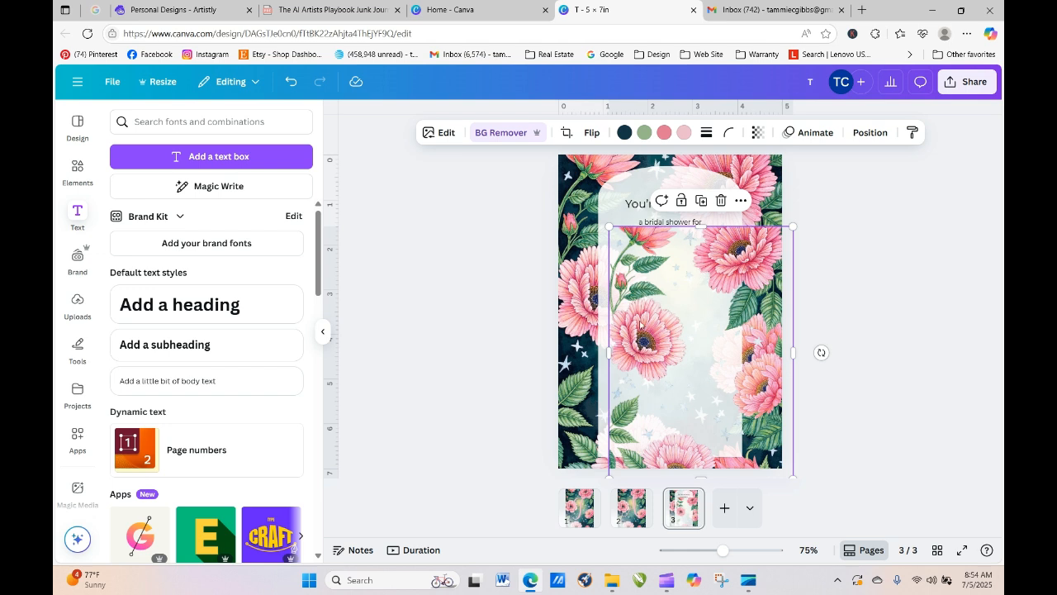
left_click_drag(608, 353, 731, 285)
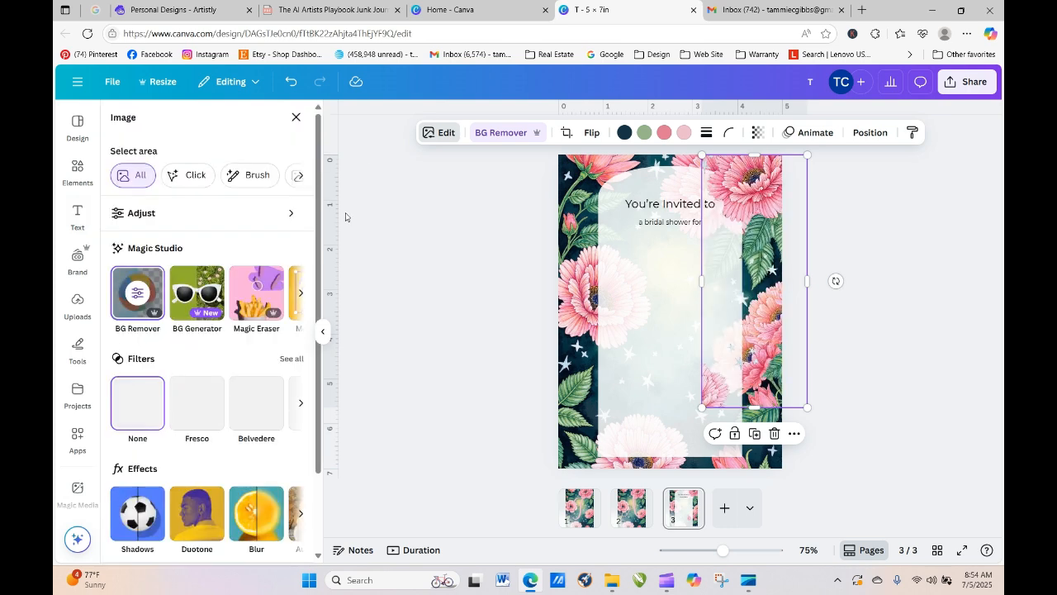
- Use Magic Eraser to wipe the left and top-left flowers from the narrow floral copy
left_click(261, 302)
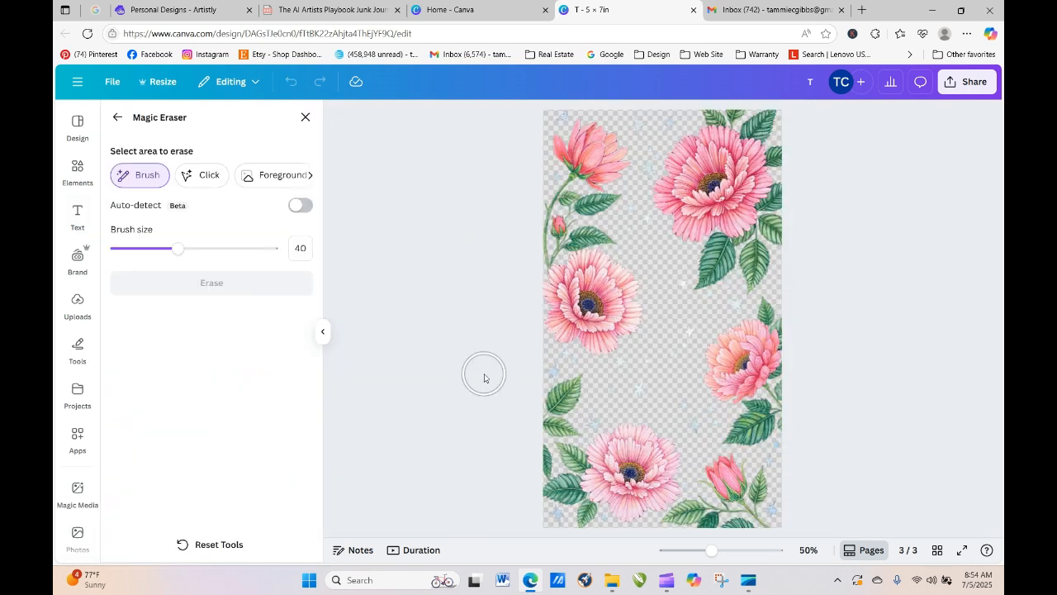
mouse_move(570, 137)
left_mouse_down()
mouse_move(618, 146)
mouse_move(671, 316)
mouse_move(613, 337)
mouse_move(609, 282)
mouse_move(649, 297)
mouse_move(624, 287)
mouse_move(588, 156)
mouse_move(560, 195)
mouse_move(552, 337)
mouse_move(588, 193)
mouse_move(540, 141)
mouse_move(533, 115)
mouse_move(559, 537)
mouse_move(605, 518)
mouse_move(647, 480)
mouse_move(638, 505)
mouse_move(664, 481)
mouse_move(664, 457)
mouse_move(620, 424)
mouse_move(587, 510)
mouse_move(642, 456)
mouse_move(614, 444)
mouse_move(603, 458)
mouse_move(572, 409)
mouse_move(584, 336)
mouse_move(599, 421)
mouse_move(620, 377)
mouse_move(642, 405)
mouse_move(677, 334)
left_mouse_up()
left_click(203, 286)
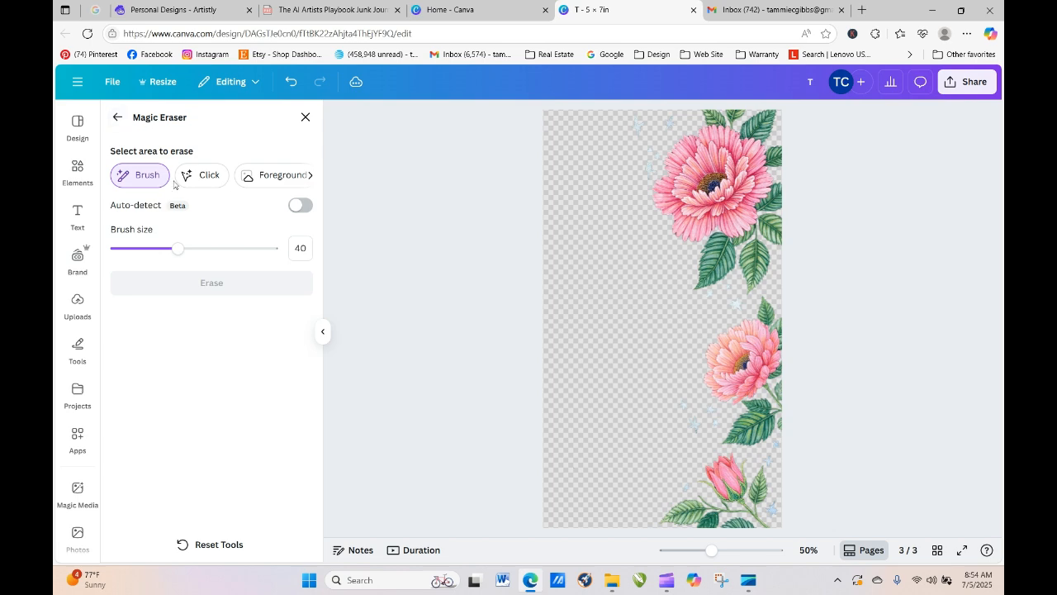
left_click(116, 116)
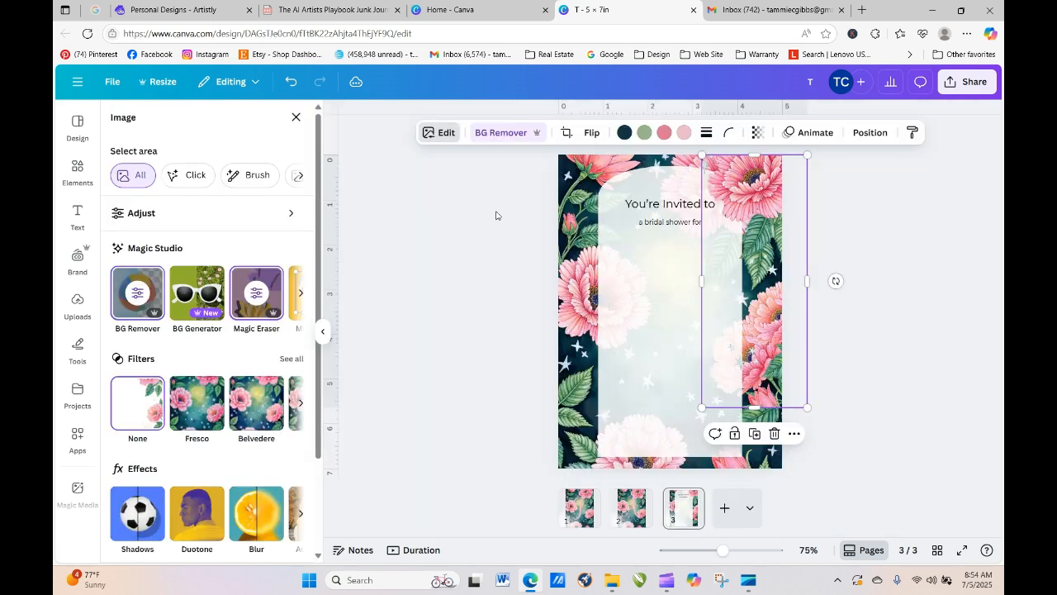
left_click(938, 417)
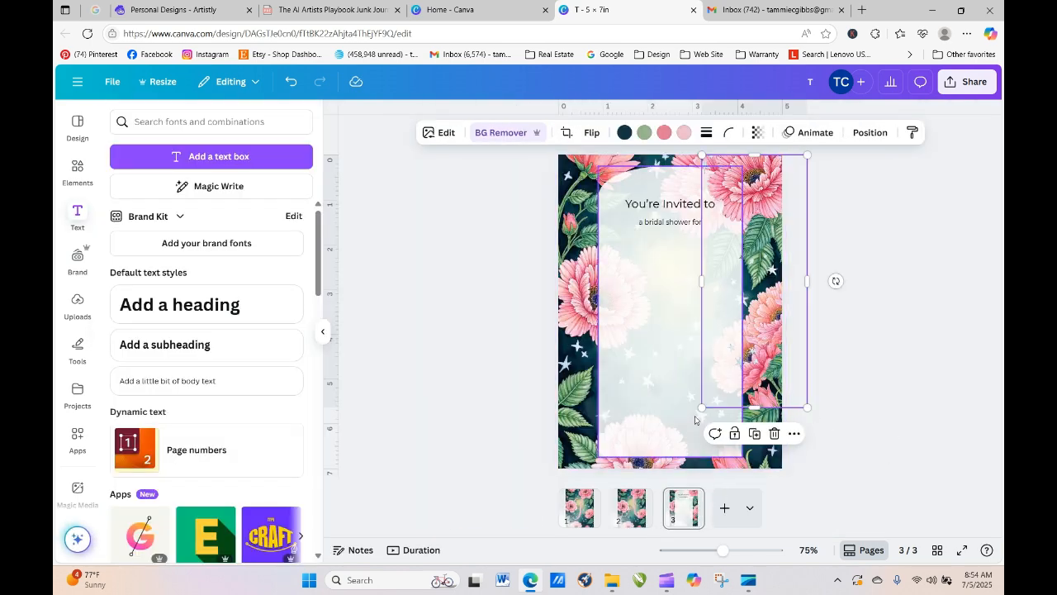
- Enlarge and nudge the floral copy, then shift 'You're Invited to' along the centre guide
left_click_drag(703, 407, 699, 483)
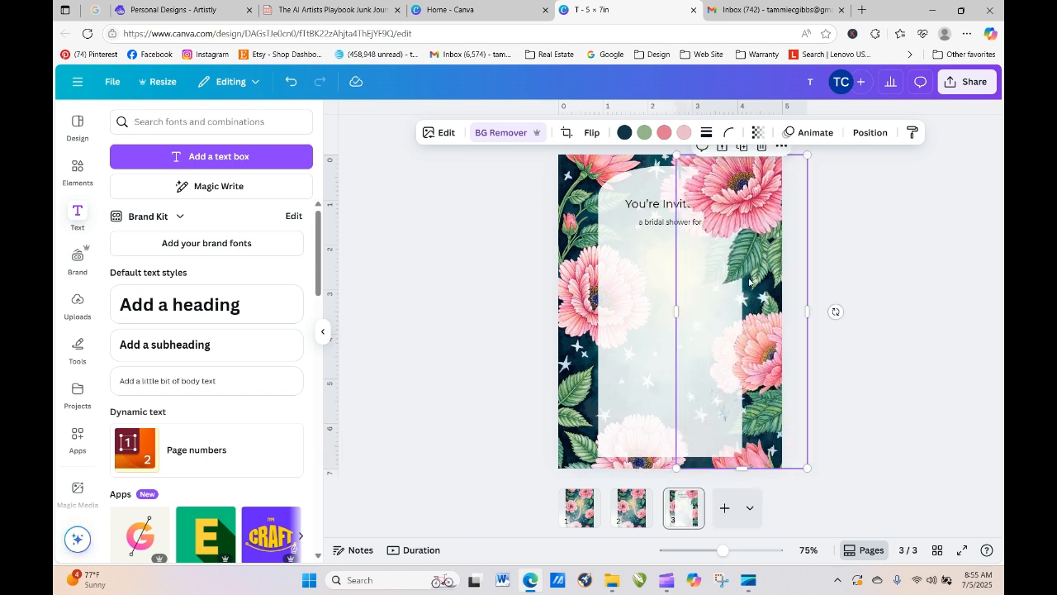
left_click_drag(753, 265, 751, 260)
left_click(819, 290)
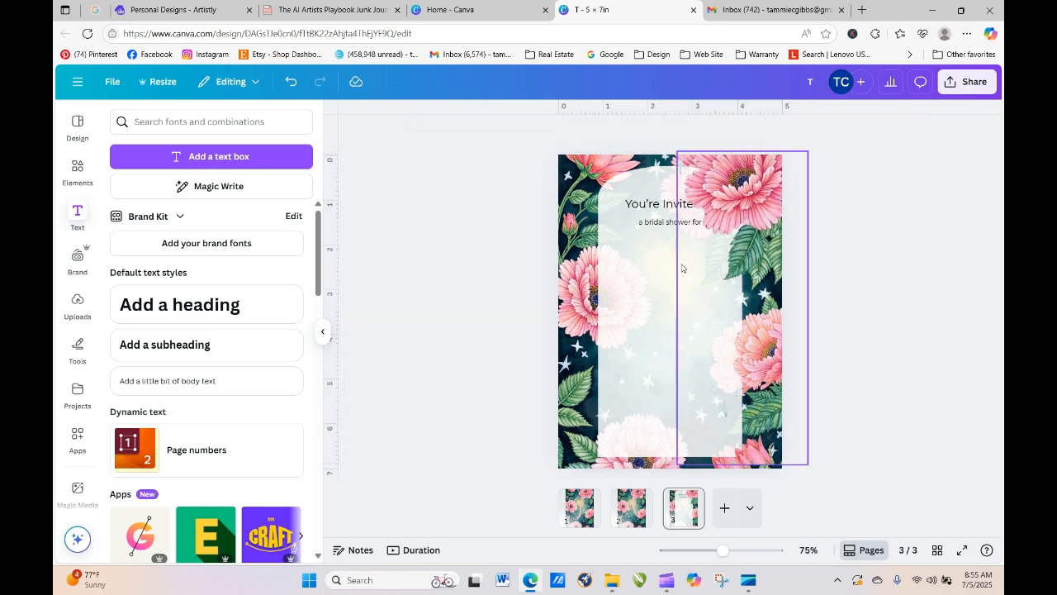
left_click(634, 202)
left_click_drag(634, 202, 682, 222)
left_click(507, 226)
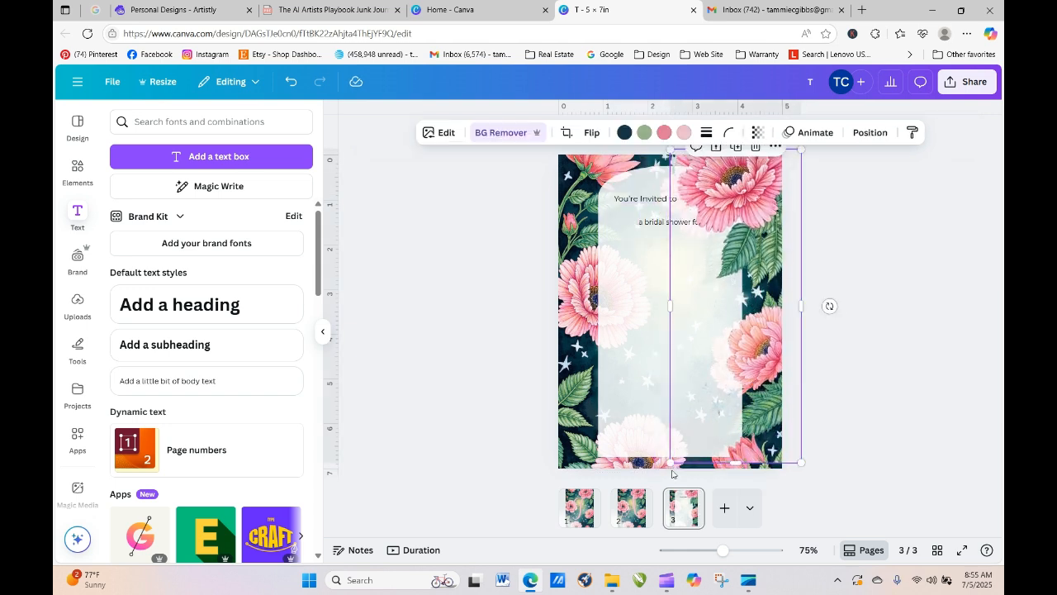
- Enlarge the right floral copy over the card edge and centre 'You're Invited to' on the card
left_click_drag(674, 461, 680, 442)
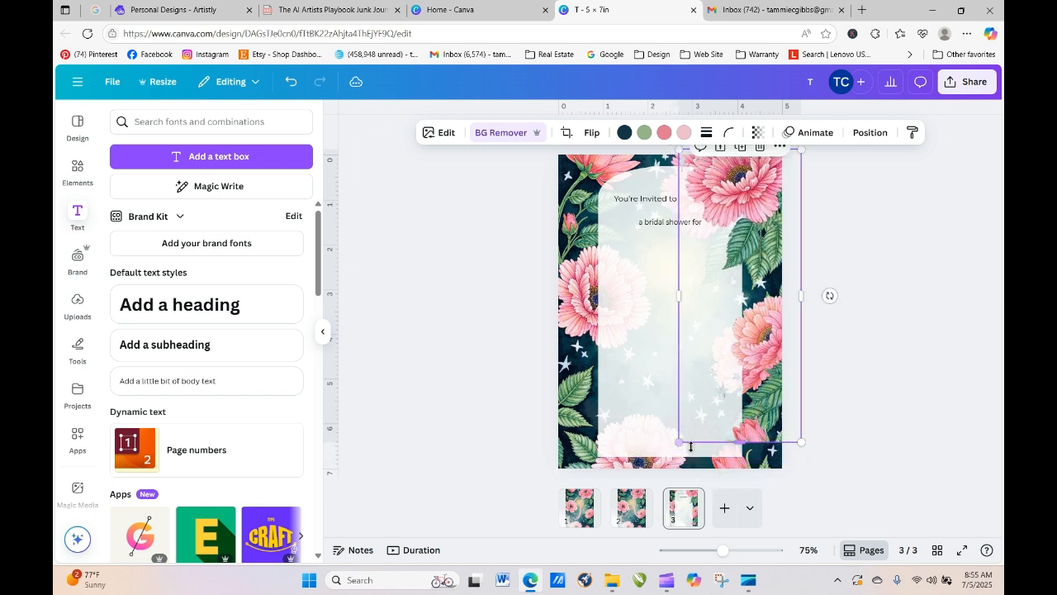
left_click_drag(801, 441, 815, 476)
left_click(863, 450)
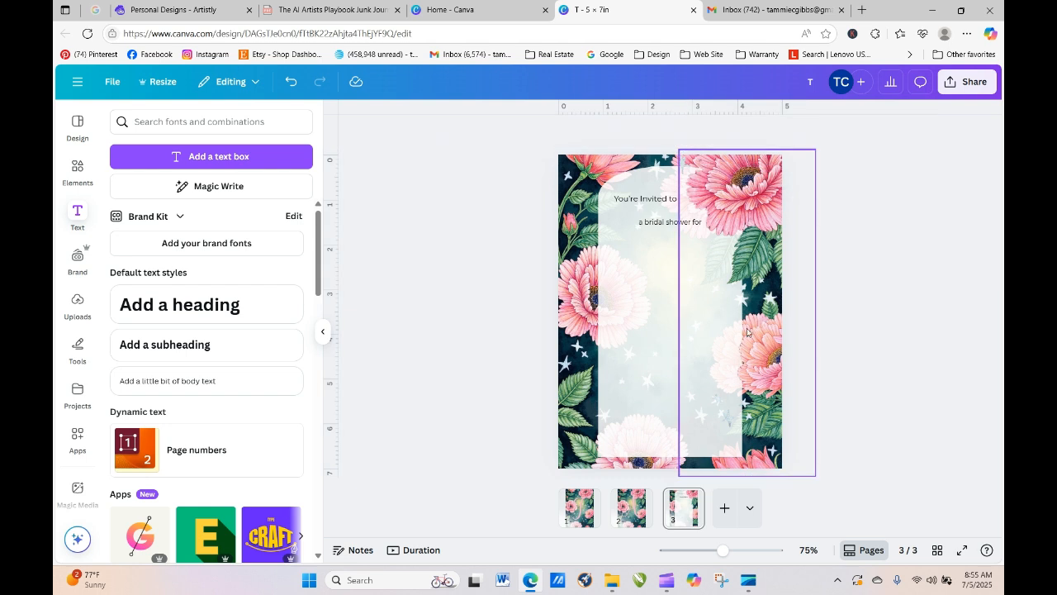
left_click_drag(741, 210, 754, 206)
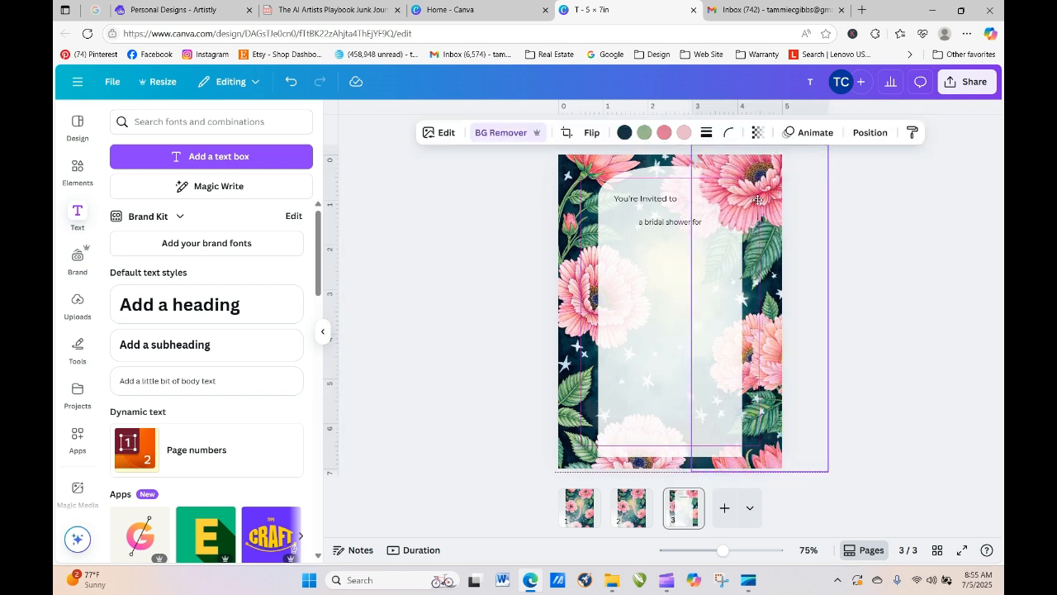
left_click(655, 204)
left_click_drag(651, 204, 675, 200)
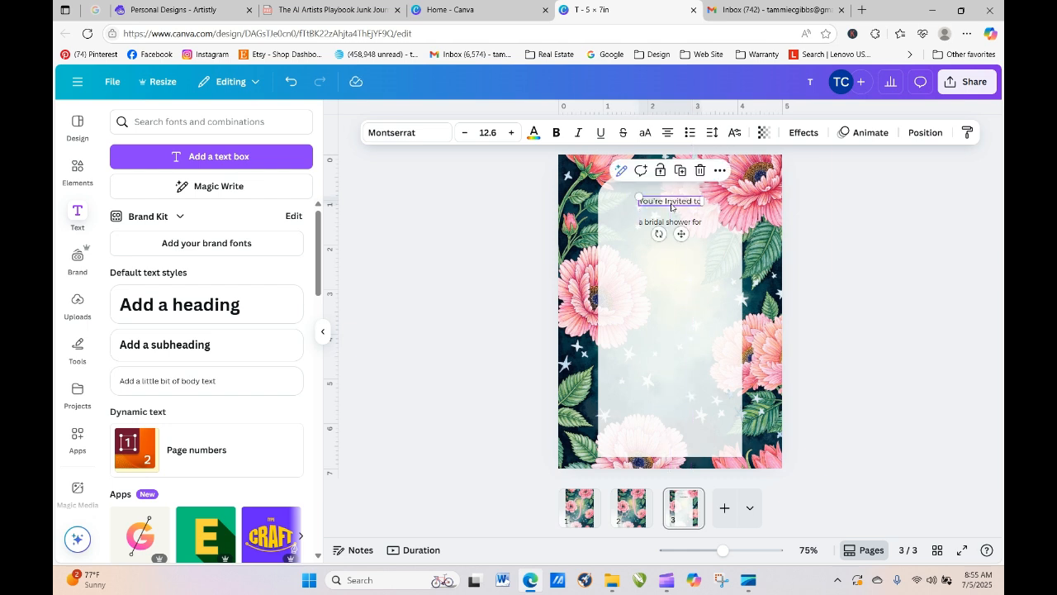
- Duplicate the right floral border and move the copy to the card's left side
left_click(747, 206)
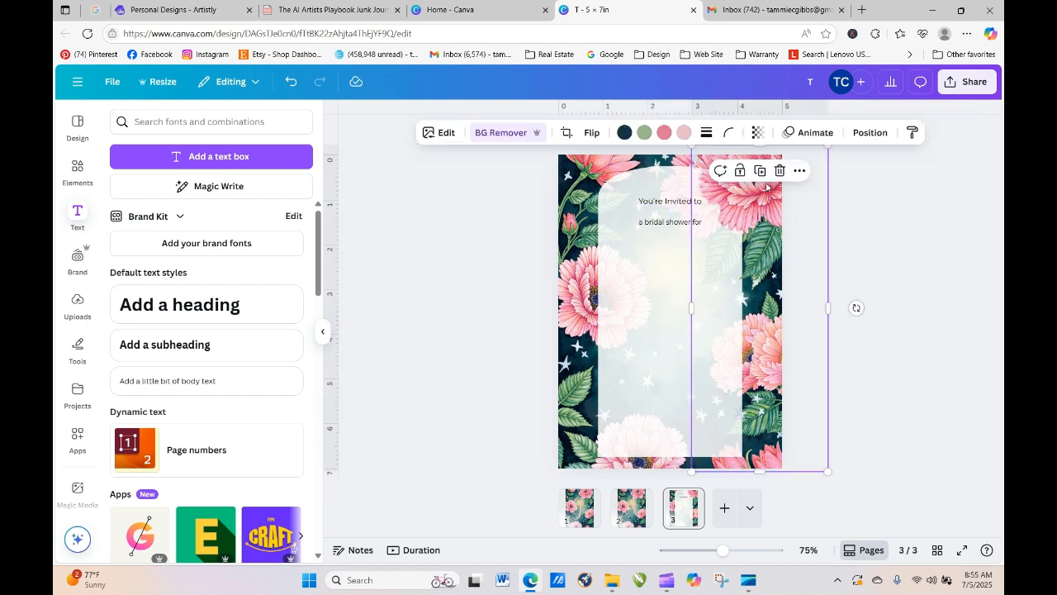
left_click(762, 173)
left_click_drag(771, 297, 582, 309)
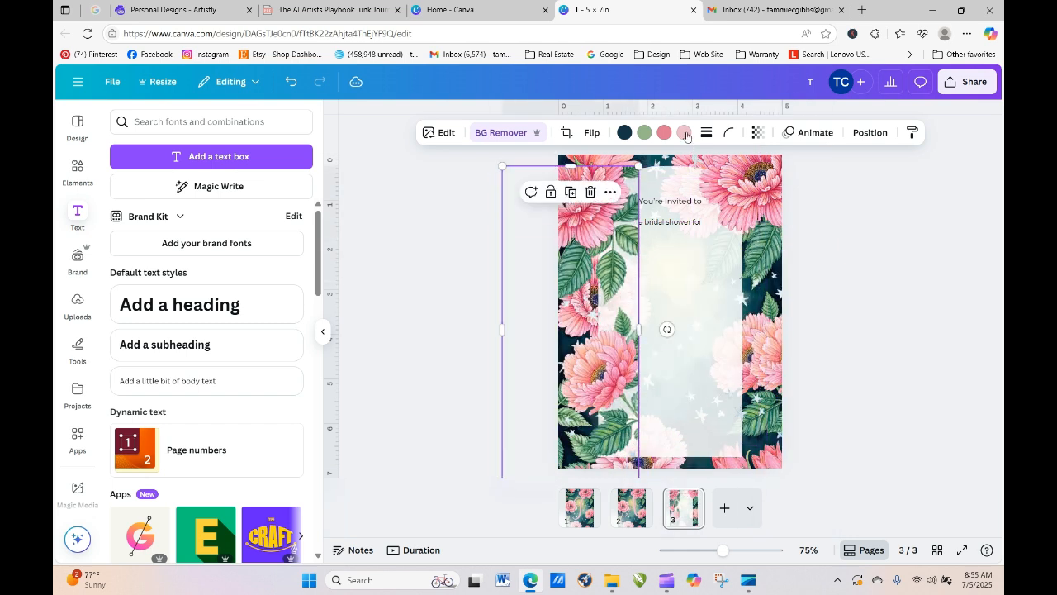
- Flip the left floral copy horizontally and crop off its top
left_click(590, 133)
left_click(592, 166)
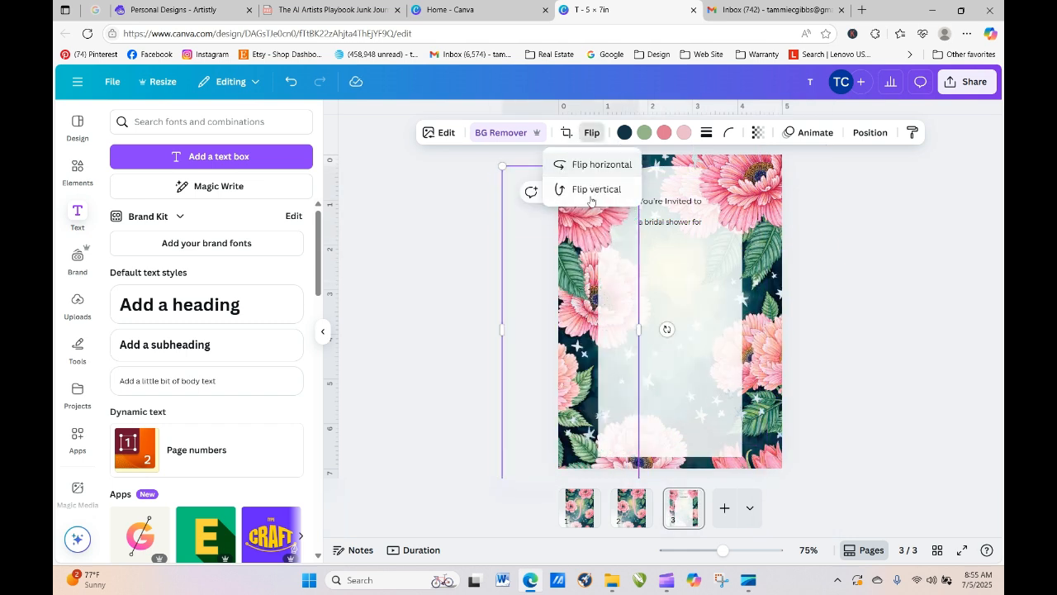
left_click_drag(581, 235, 599, 221)
left_click_drag(590, 148, 593, 299)
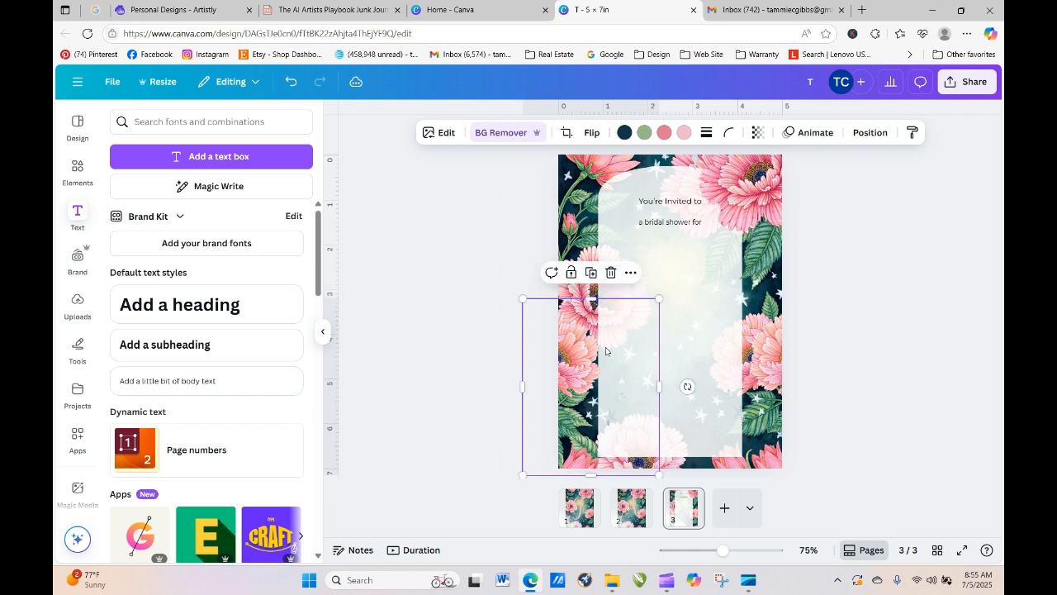
- Resize and position the mirrored flowers so they overlap the arch's lower-left edge
left_click_drag(582, 385, 612, 320)
left_click_drag(691, 414, 735, 472)
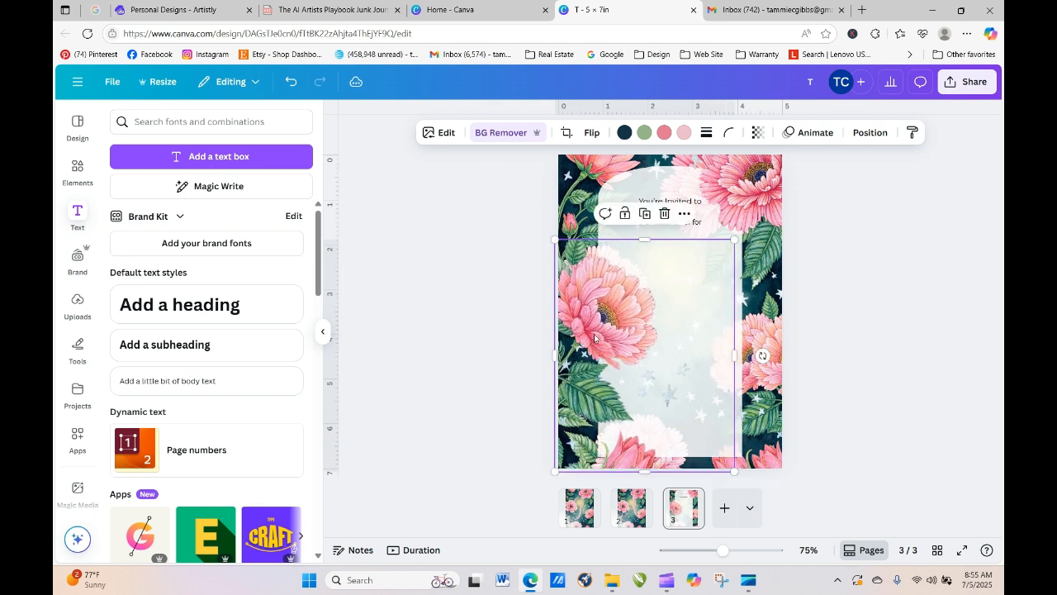
left_click_drag(586, 303, 563, 309)
left_click_drag(616, 246, 608, 231)
left_click(478, 229)
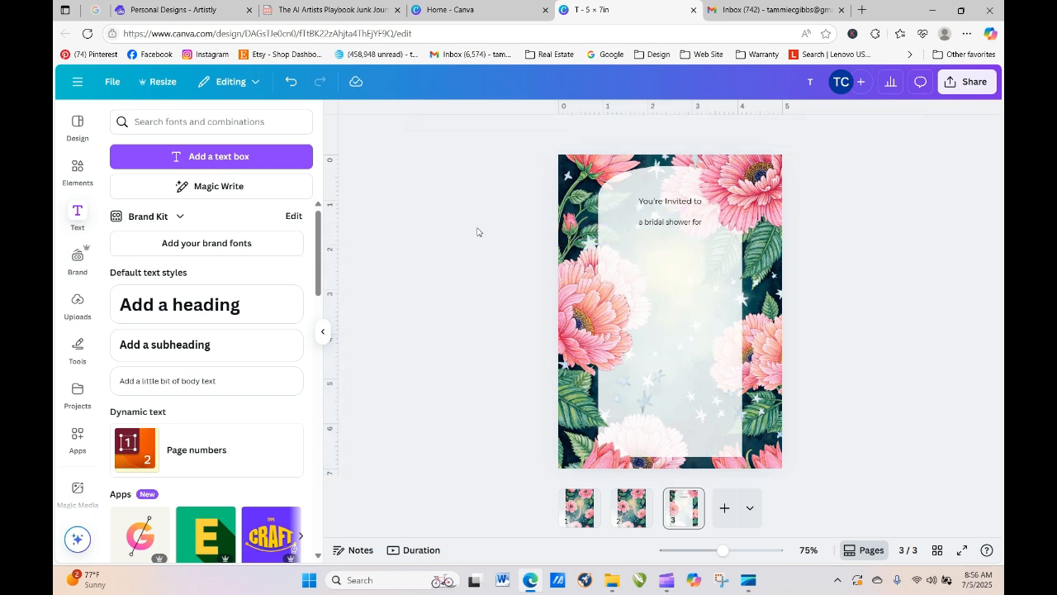
left_click_drag(582, 335, 600, 359)
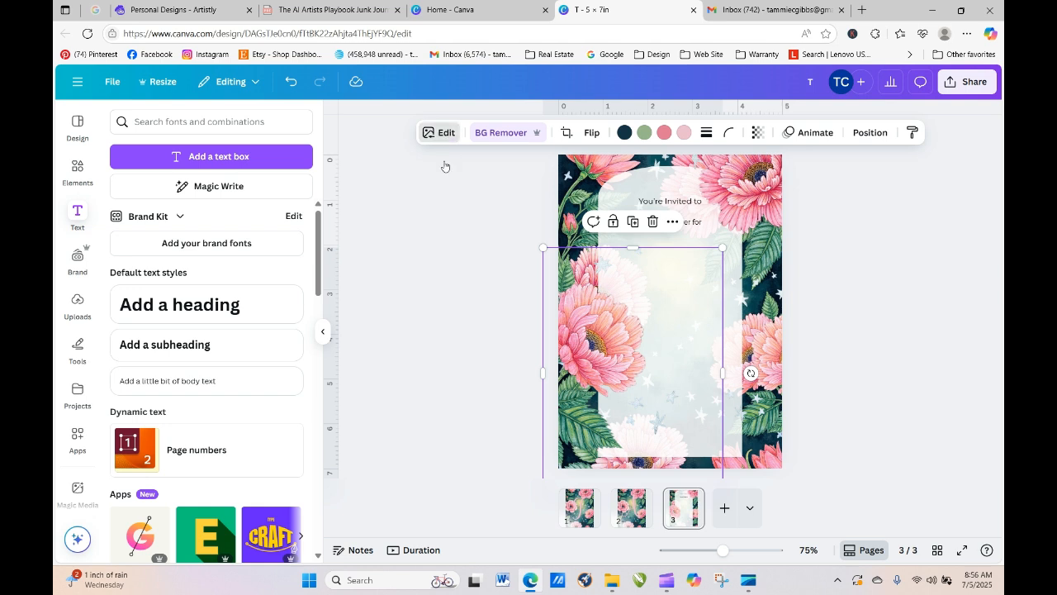
left_click_drag(601, 346, 598, 402)
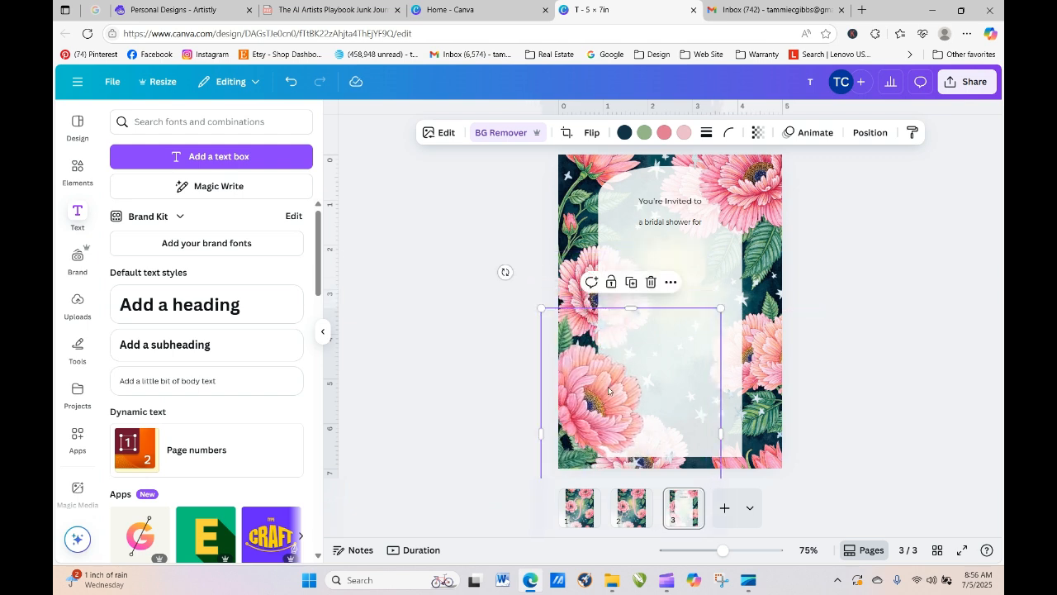
left_click(891, 340)
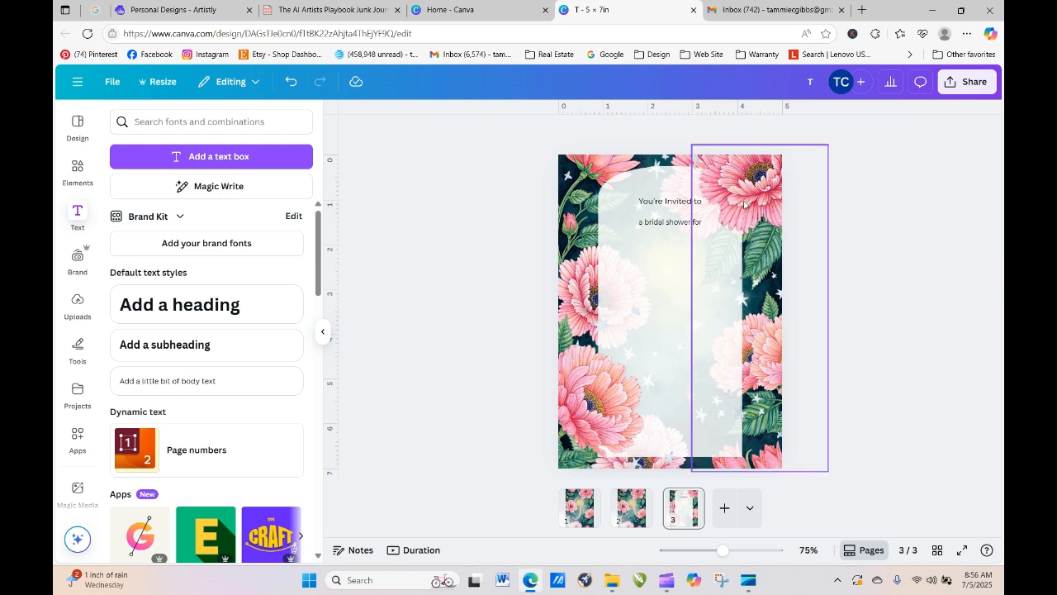
left_click(668, 206)
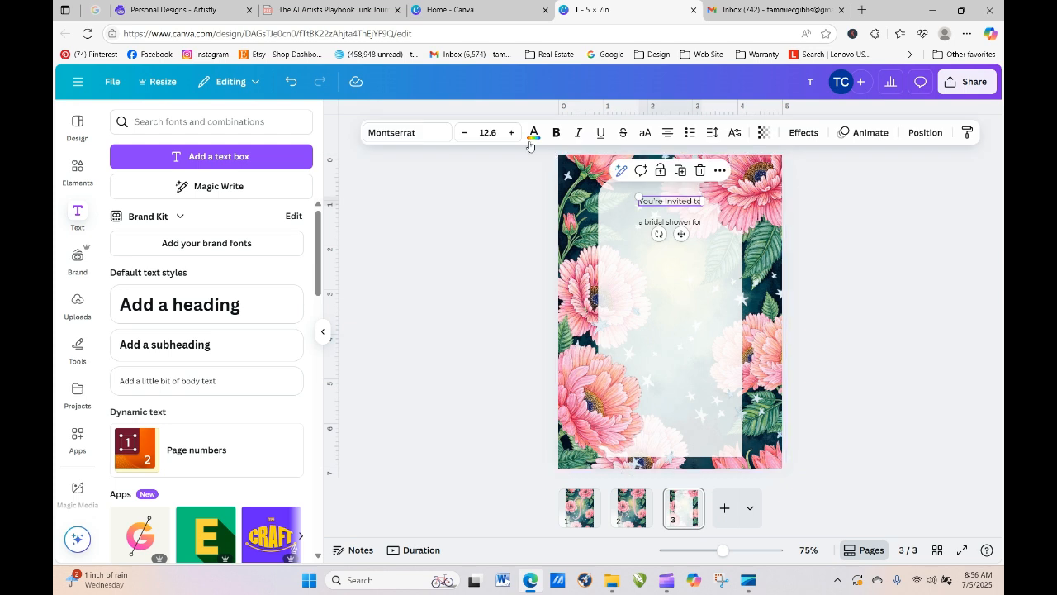
- Set 'You're Invited to' in Leisha Script, enlarge and recentre it, and tuck 'a bridal shower for' beneath
left_click(418, 139)
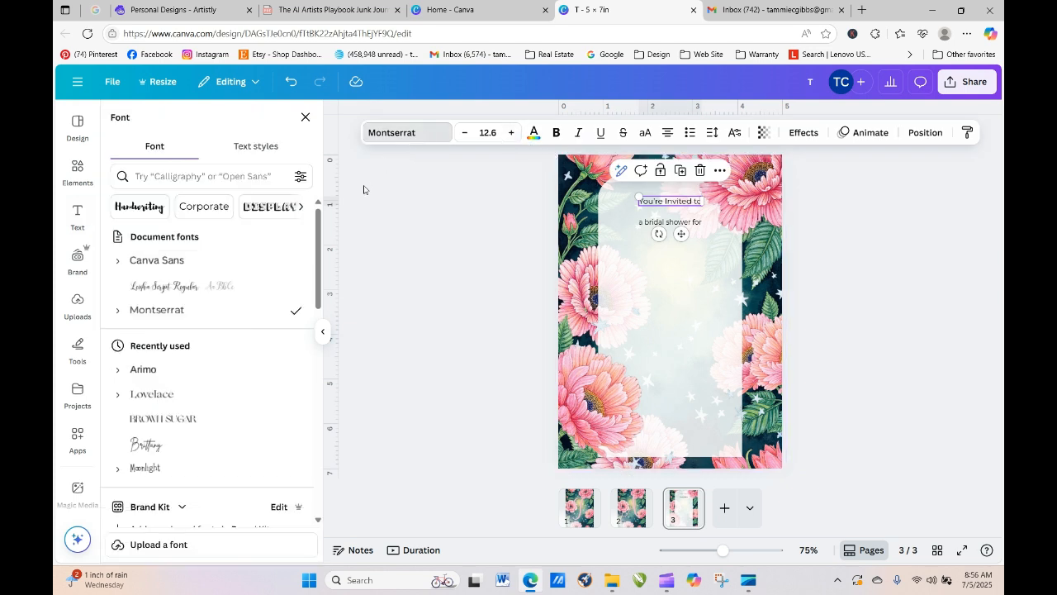
left_click(165, 285)
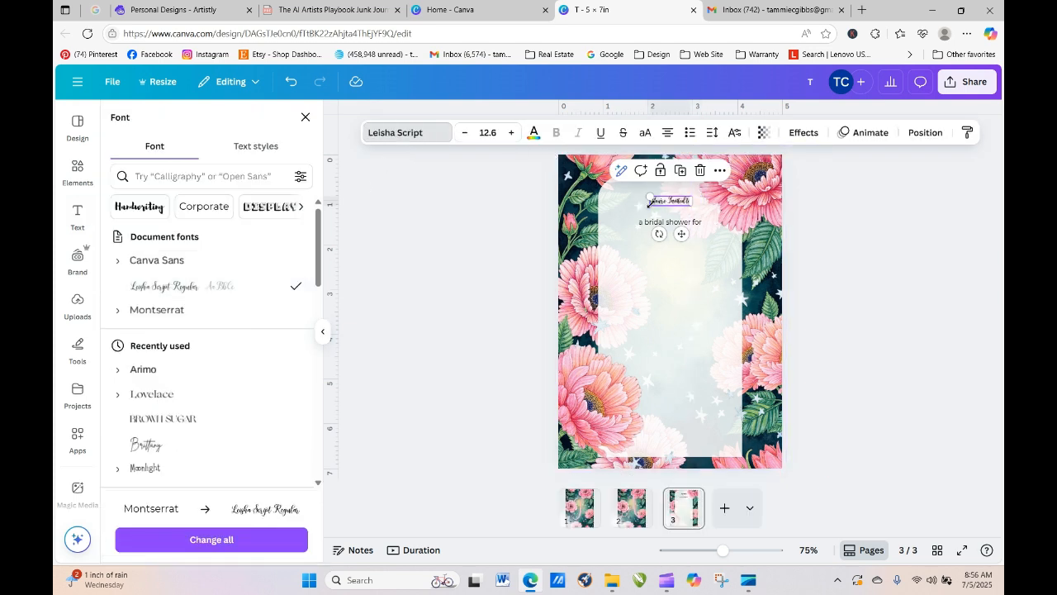
left_click_drag(650, 196, 616, 187)
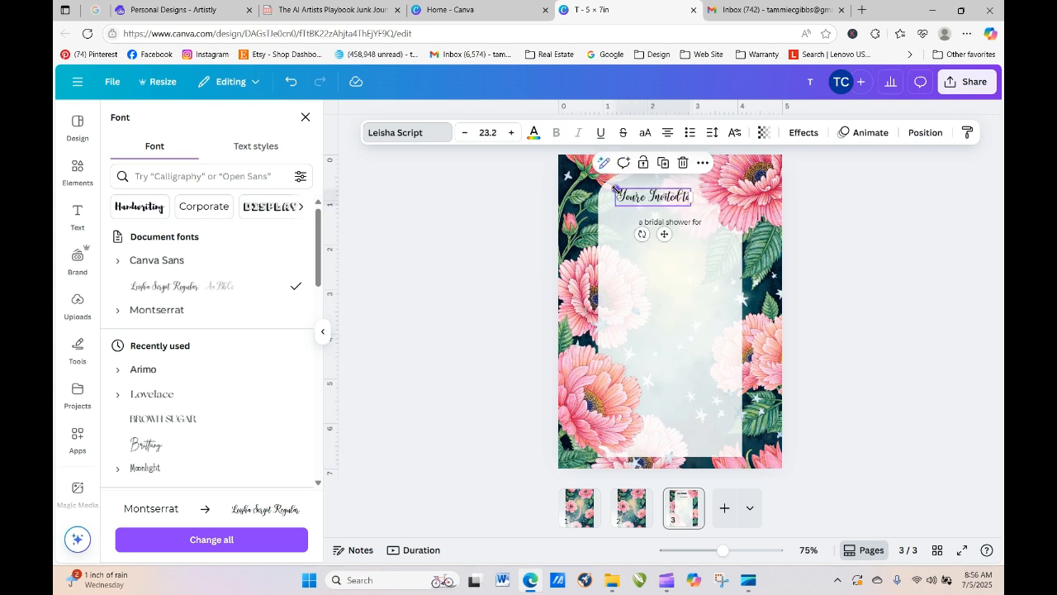
left_click_drag(693, 185, 758, 187)
mouse_move(675, 199)
left_mouse_down()
mouse_move(688, 198)
mouse_move(685, 214)
left_mouse_up()
left_click(691, 225)
left_click(427, 323)
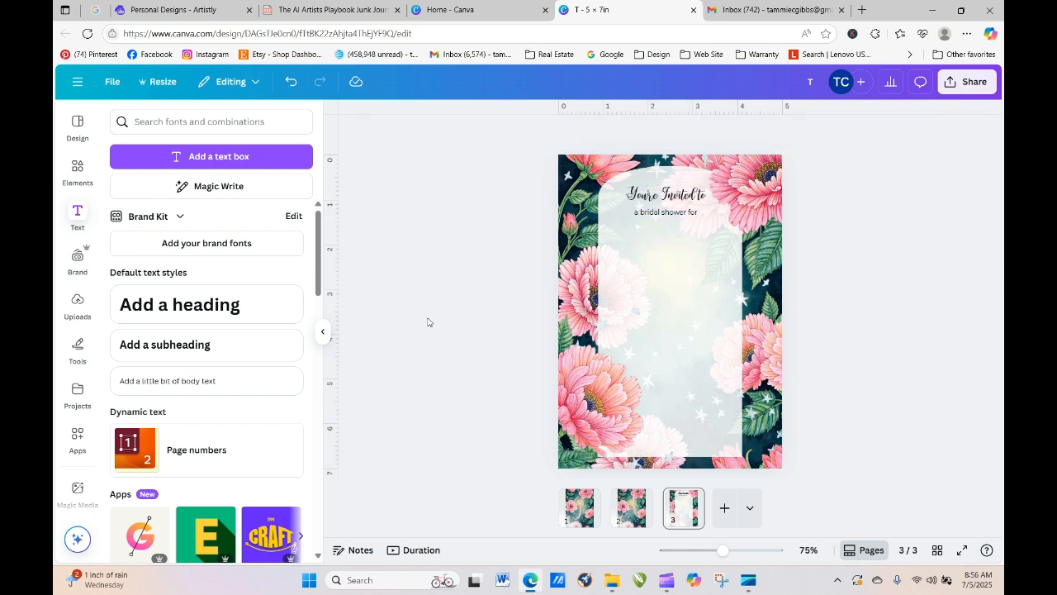
- Add the bride's name as a Leisha Script subheading at size 41.7 under 'a bridal shower for'
left_click(165, 344)
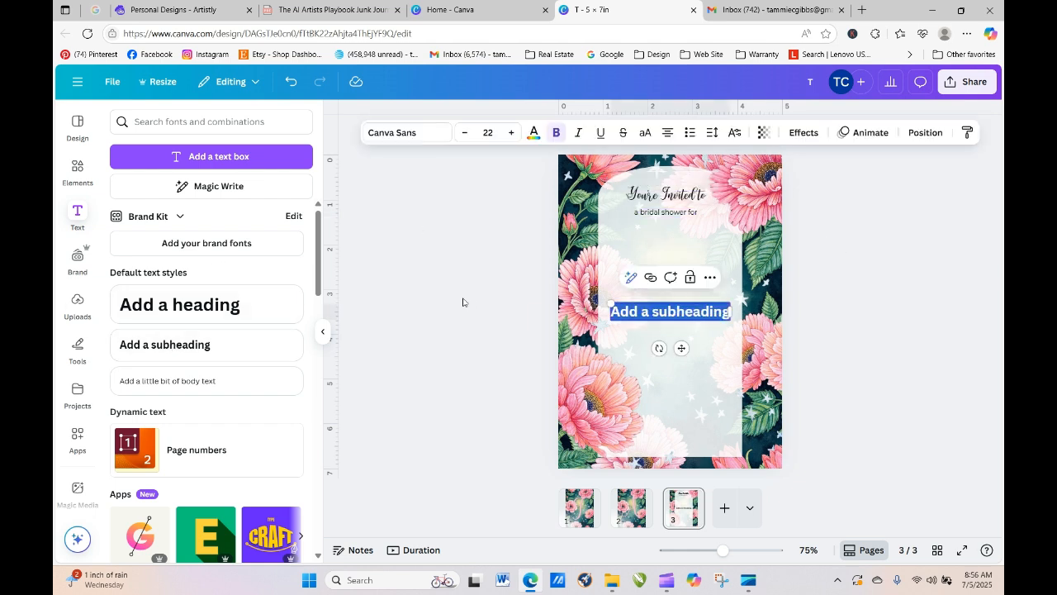
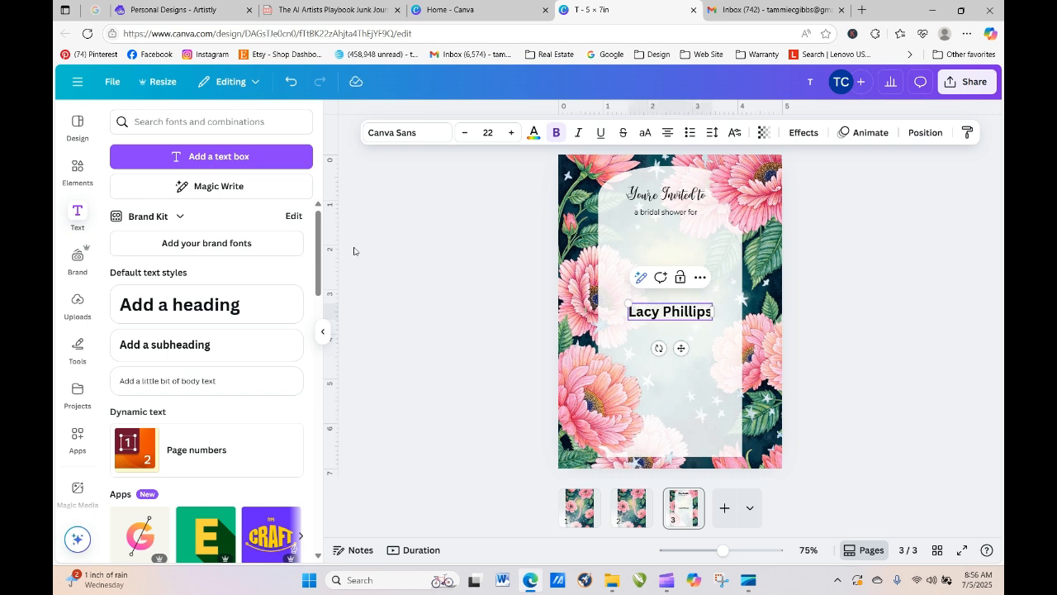
left_click(442, 132)
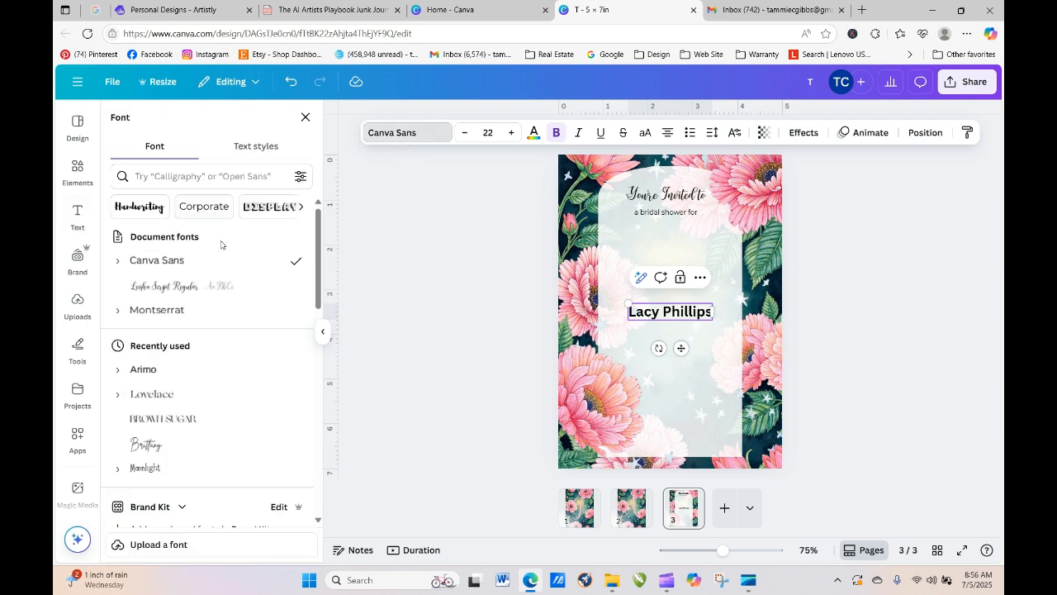
left_click(190, 286)
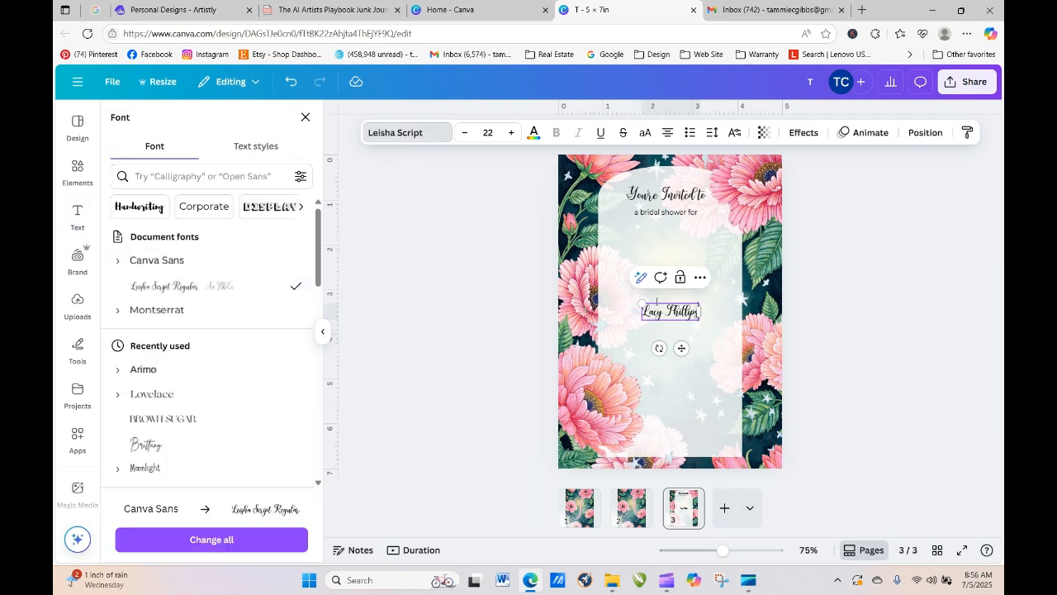
left_click_drag(638, 303, 598, 291)
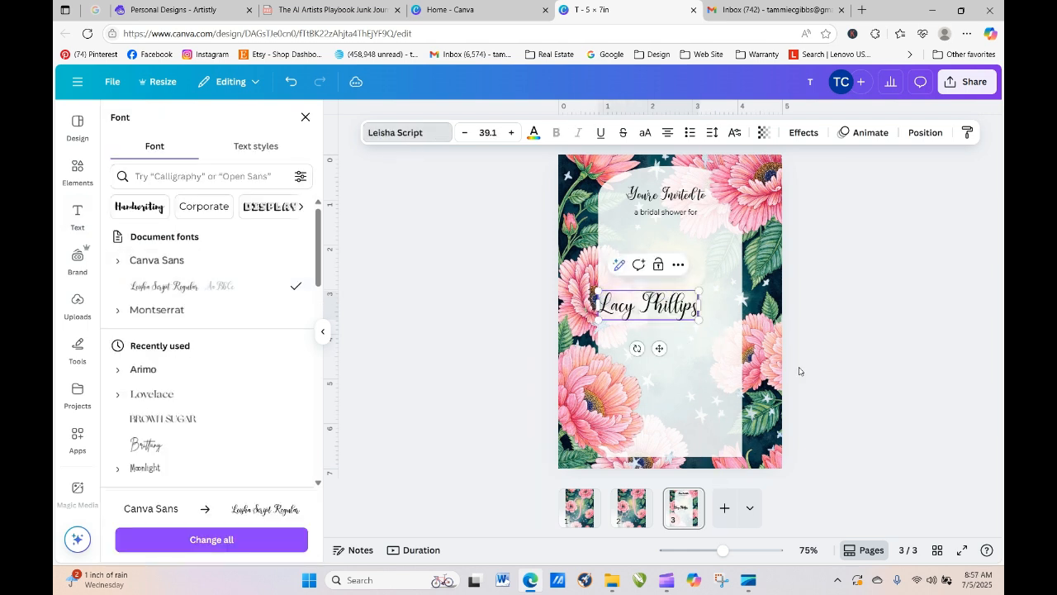
left_click_drag(699, 321, 717, 329)
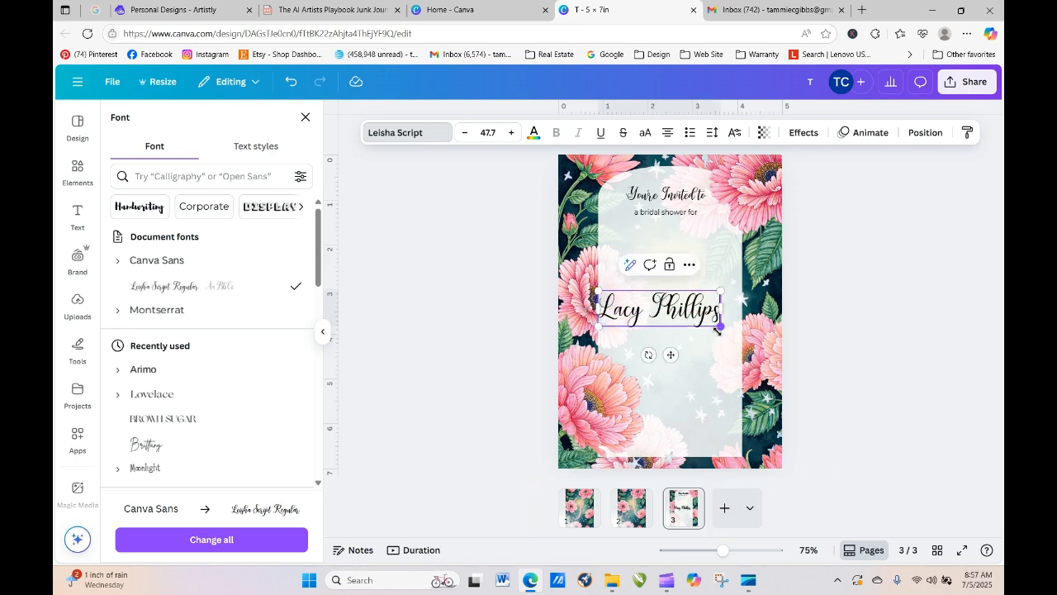
left_click_drag(598, 291, 613, 296)
left_click(922, 323)
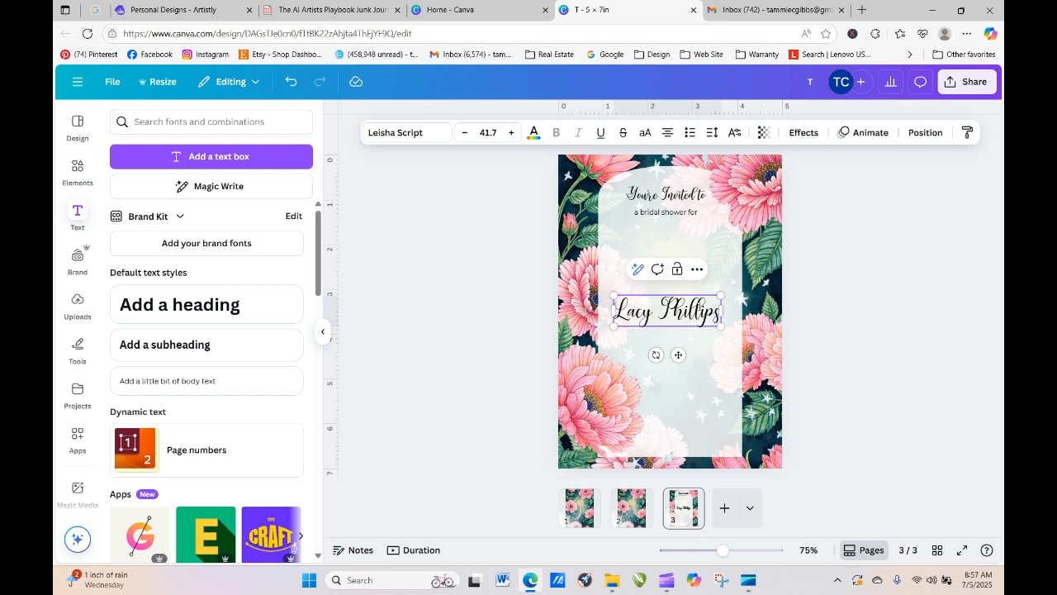
left_click_drag(690, 324, 691, 248)
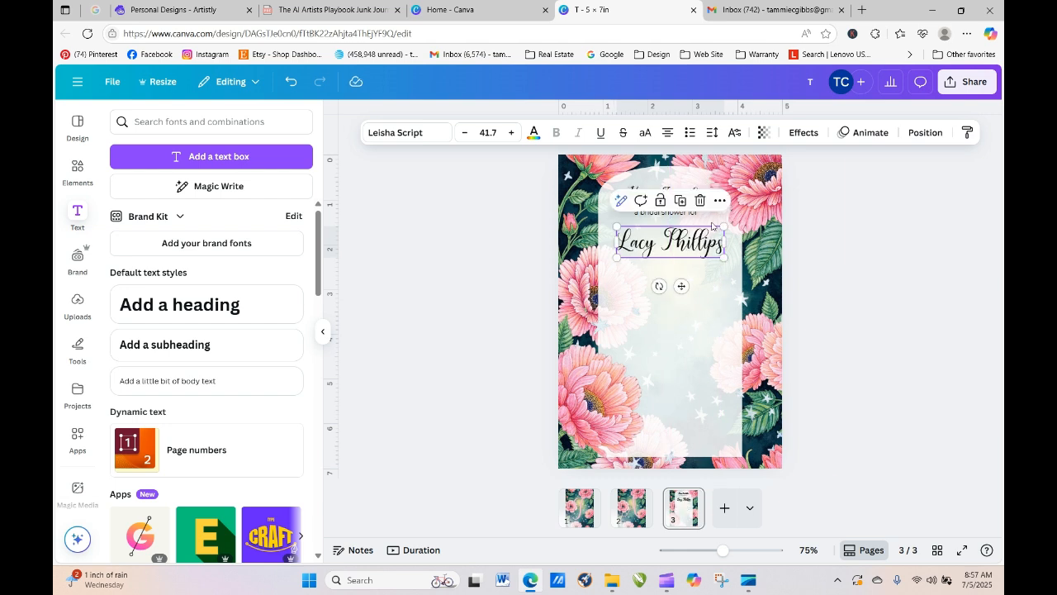
- Centre 'a bridal shower for' and 'You're Invited to' on the page with Align to page > Center
left_click(722, 200)
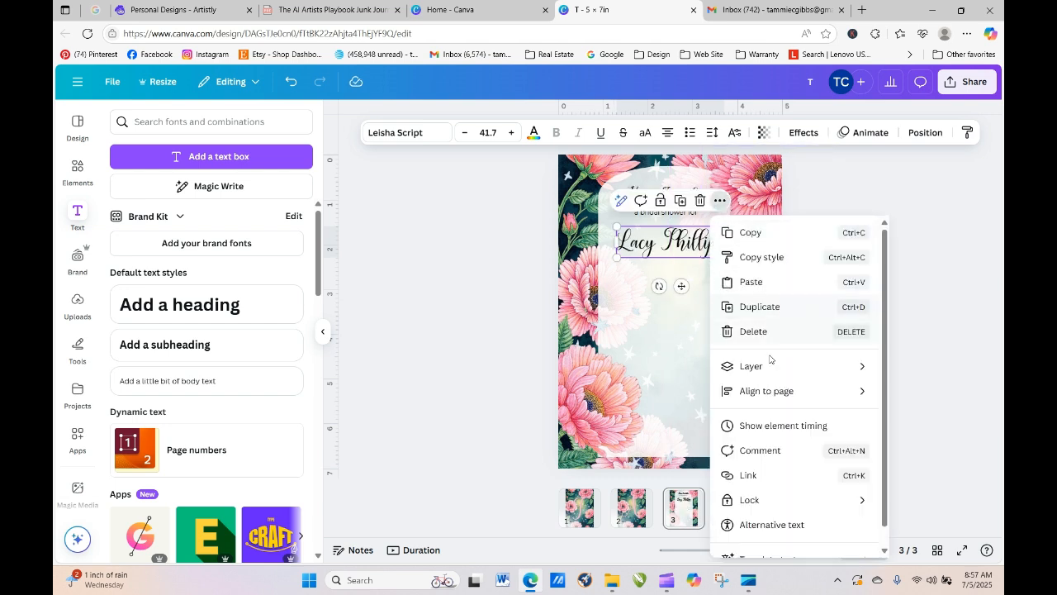
mouse_move(772, 392)
left_click(921, 280)
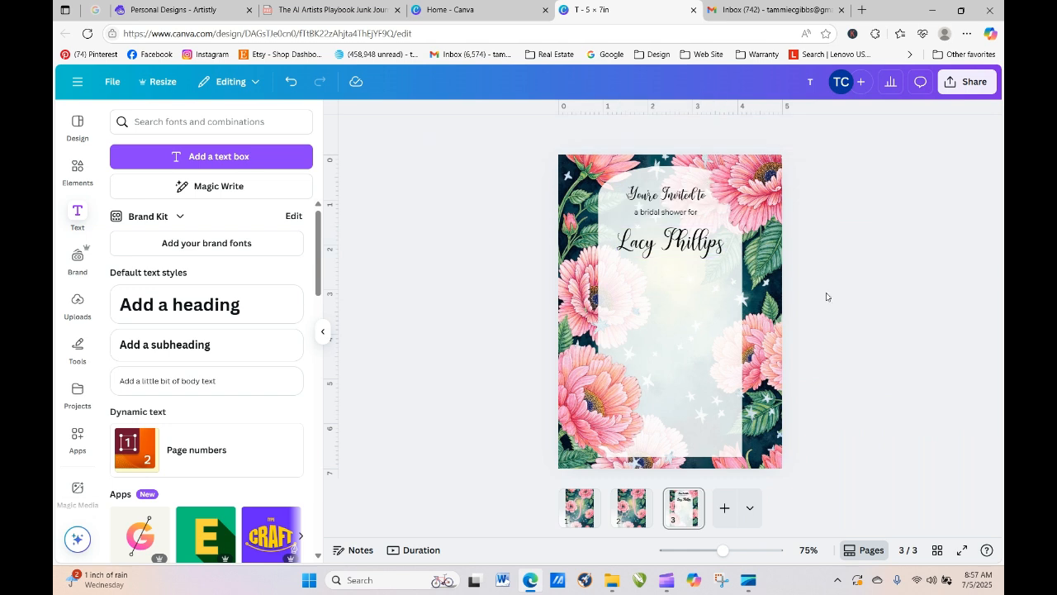
left_click(686, 212)
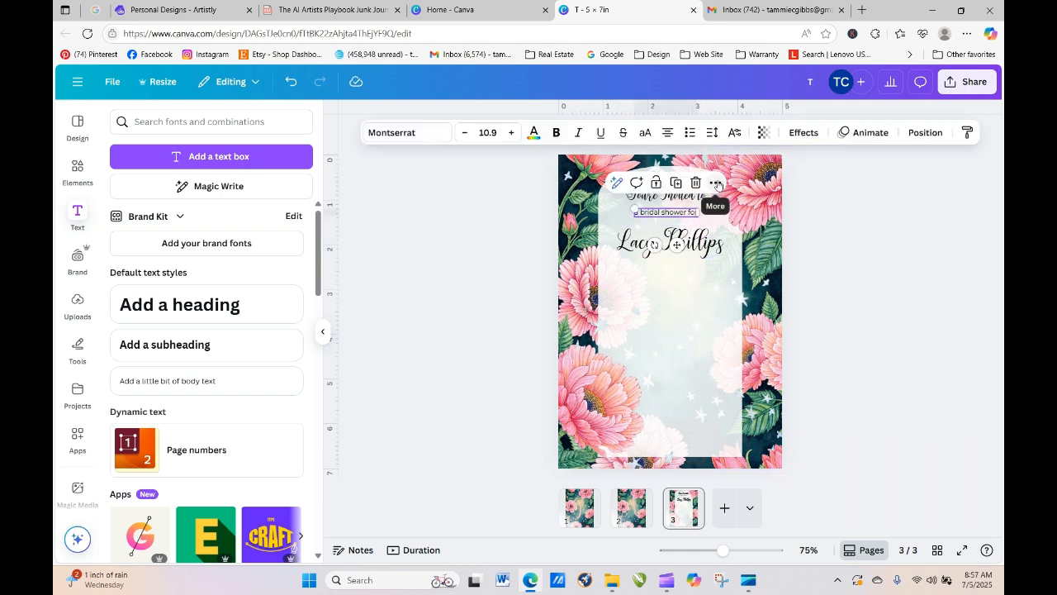
left_click(716, 183)
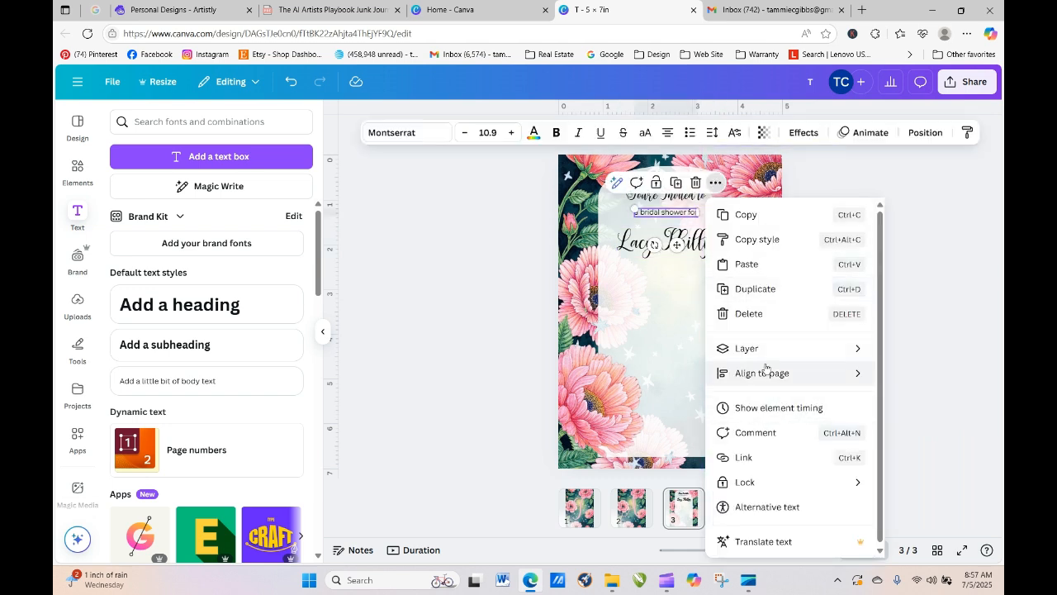
mouse_move(766, 370)
left_click(909, 395)
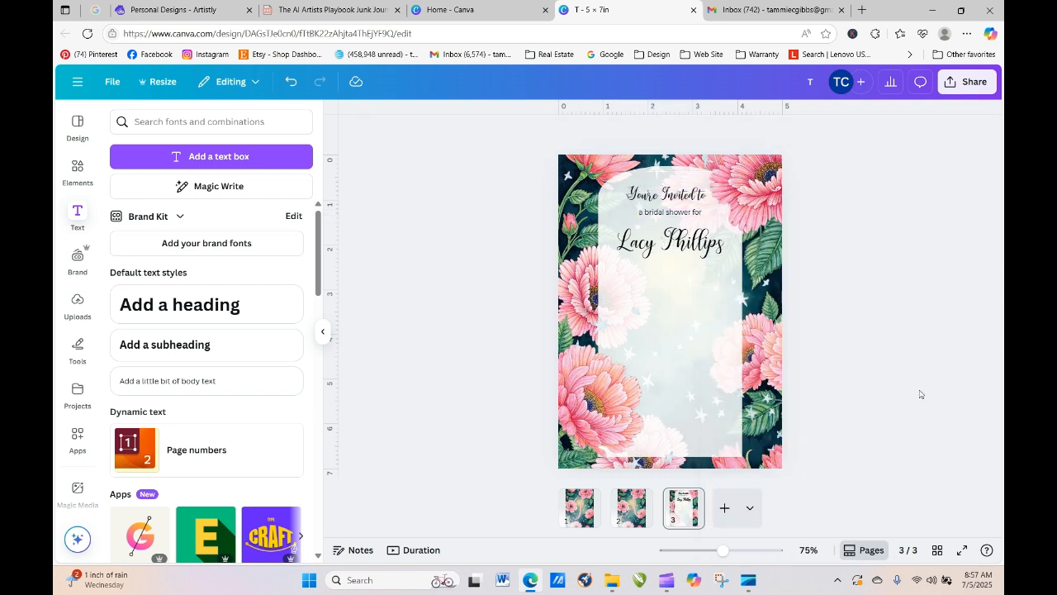
left_click(666, 195)
left_click(716, 162)
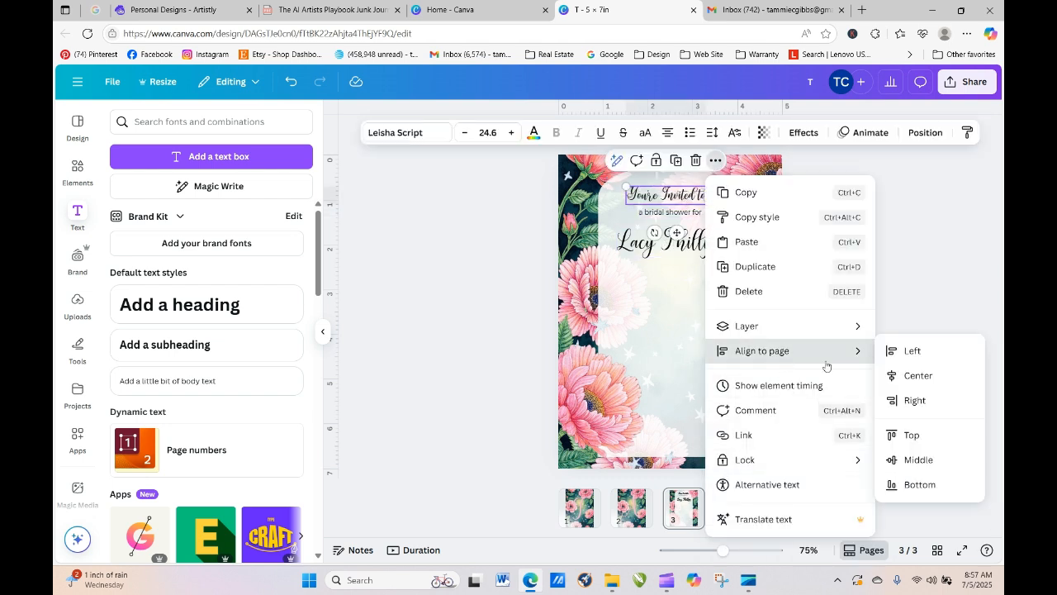
left_click(919, 377)
left_click(931, 401)
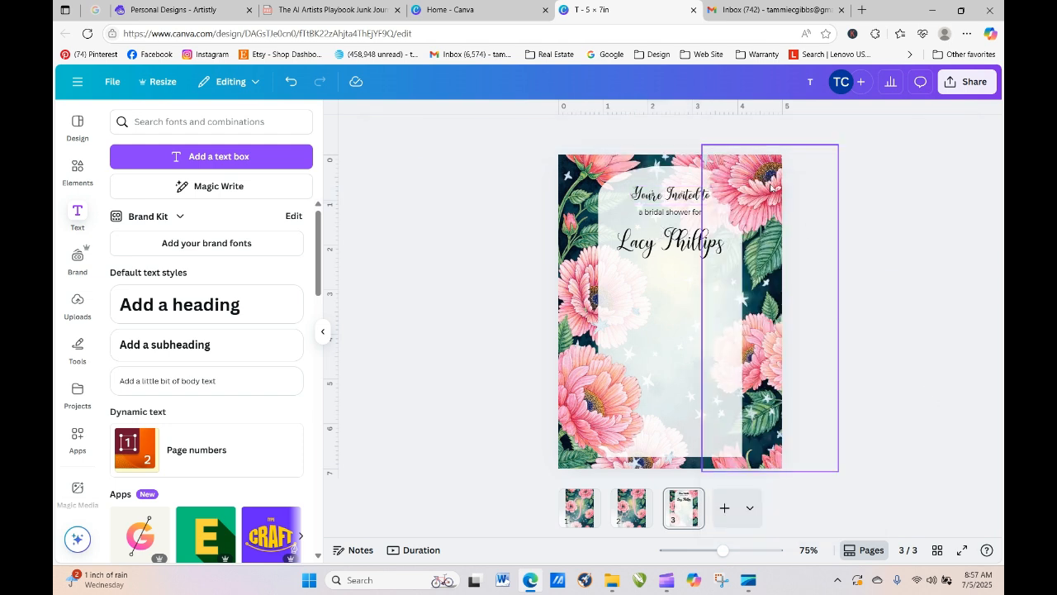
- Shrink the floral image along the card's right edge
left_click(773, 188)
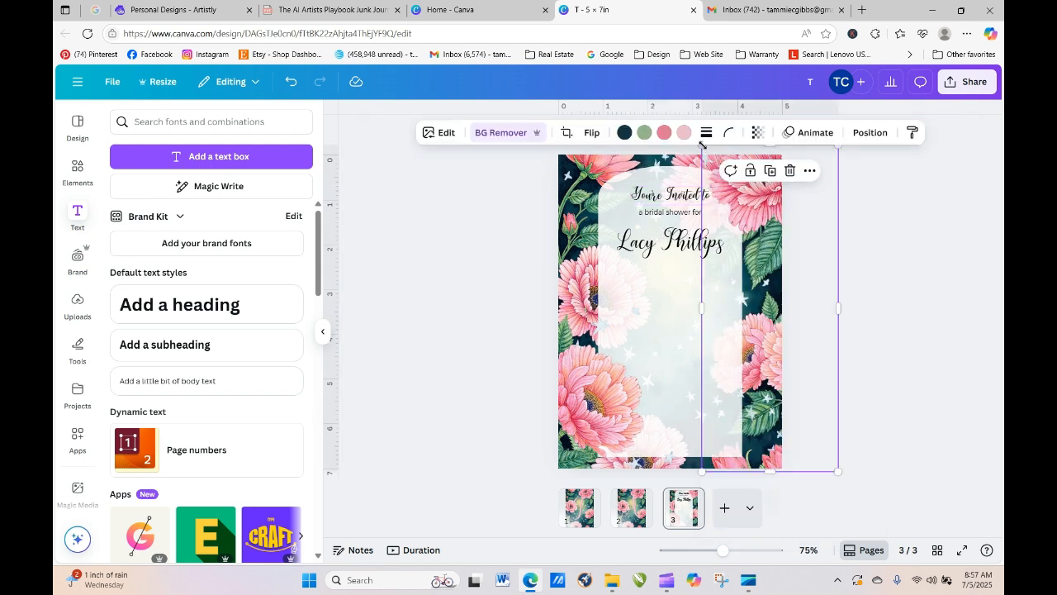
mouse_move(839, 471)
left_mouse_down()
mouse_move(826, 455)
mouse_move(833, 466)
left_mouse_up()
left_click(878, 458)
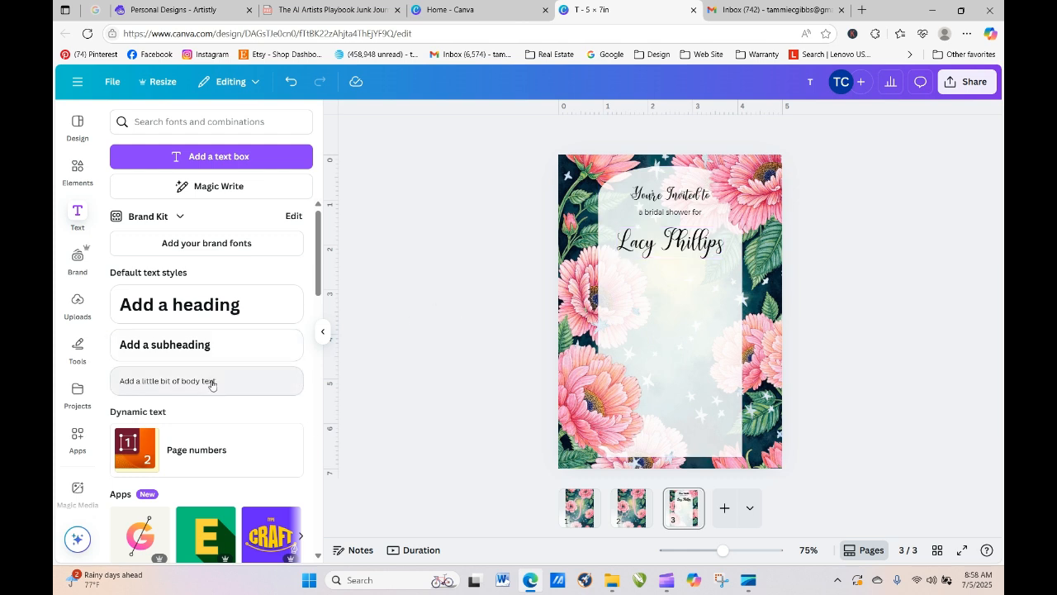
- Add a subheading reading 'July 25, 2025'
left_click(211, 346)
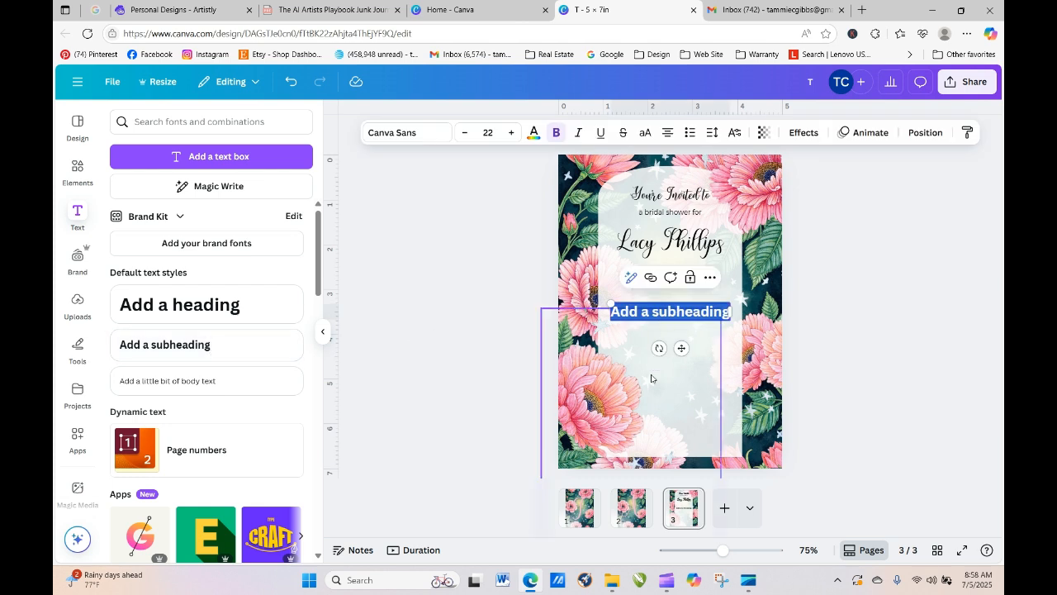
type("June")
key("BackSpace")
key("BackSpace")
type("ly")
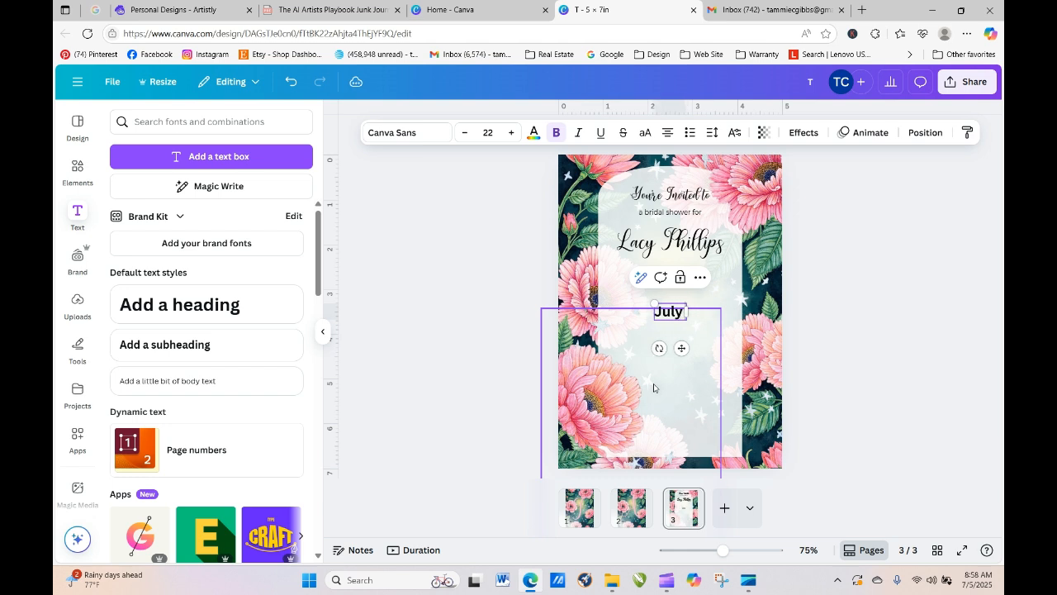
type(" 25,")
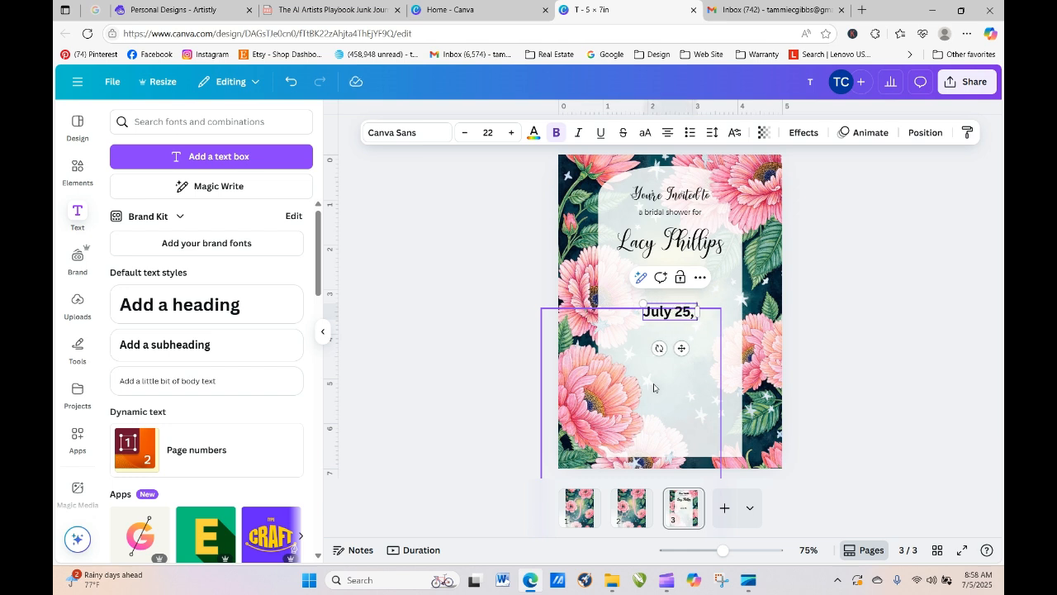
type(" 2026")
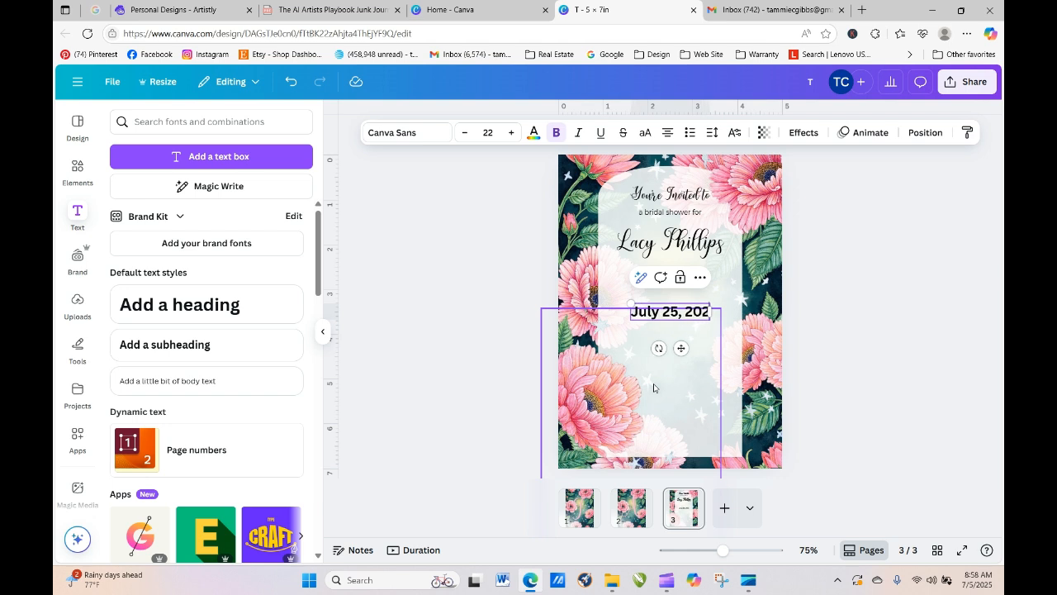
key("BackSpace")
type("5")
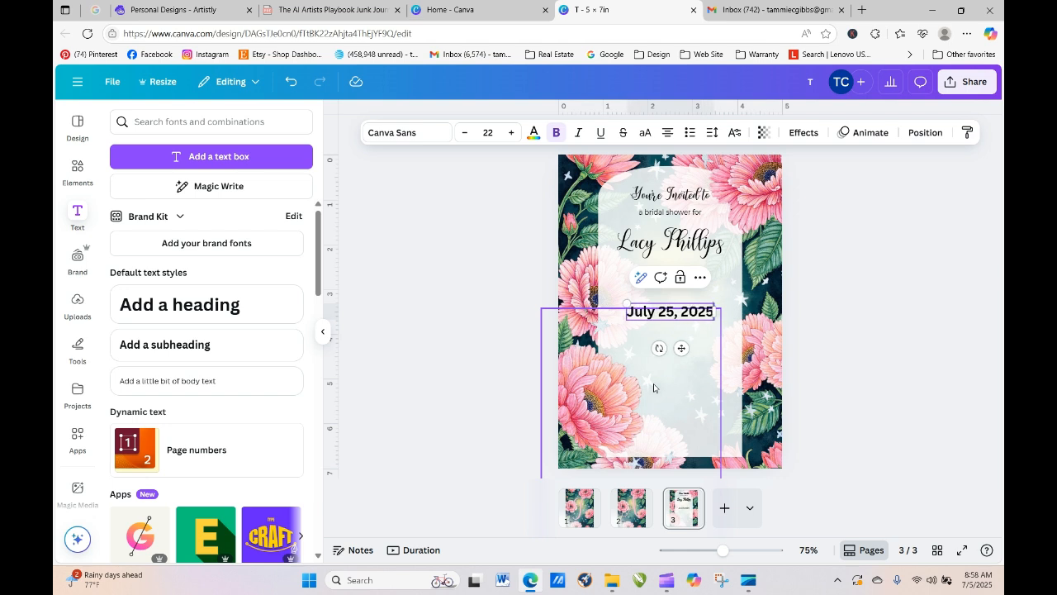
left_click(836, 331)
- Move the date line up just beneath the bride's name
left_click(698, 318)
left_click_drag(698, 318, 699, 284)
left_click(838, 387)
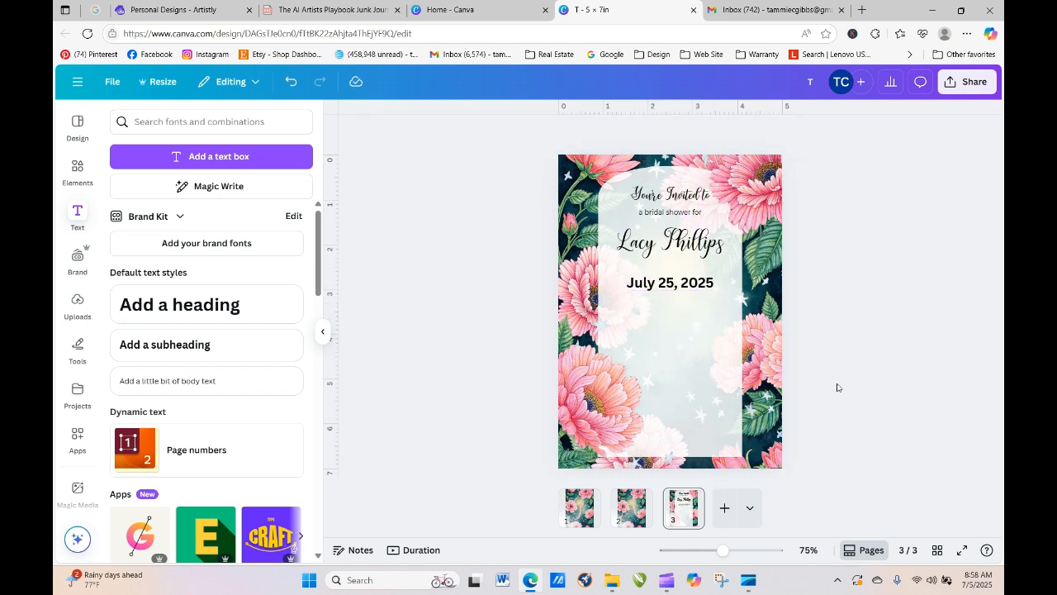
left_click(649, 286)
left_click(489, 344)
- Turn off bold on the July 25, 2025 date so it's regular weight
left_click(672, 286)
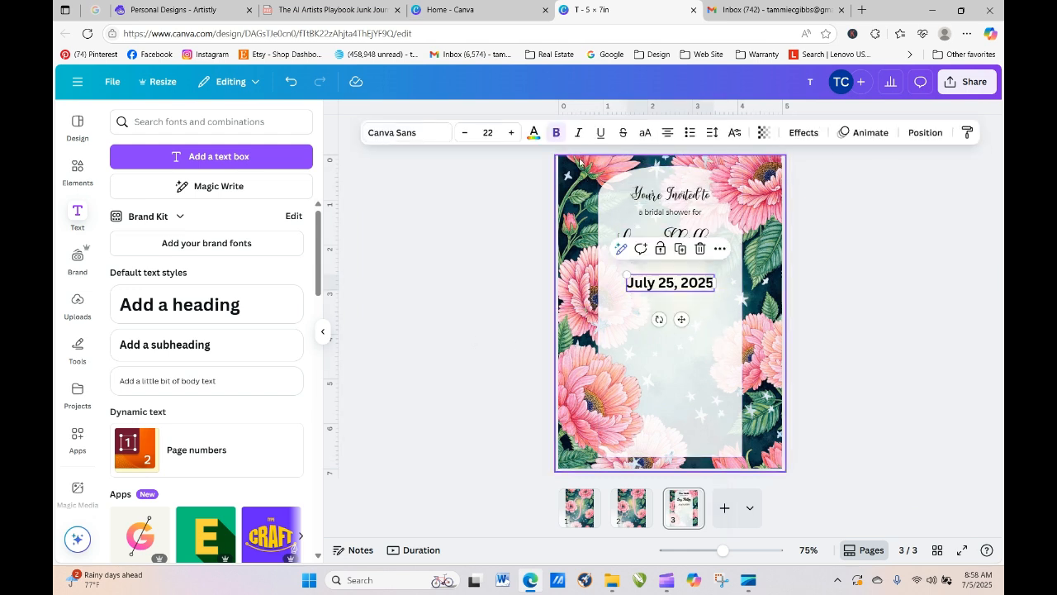
left_click(557, 132)
left_click(865, 330)
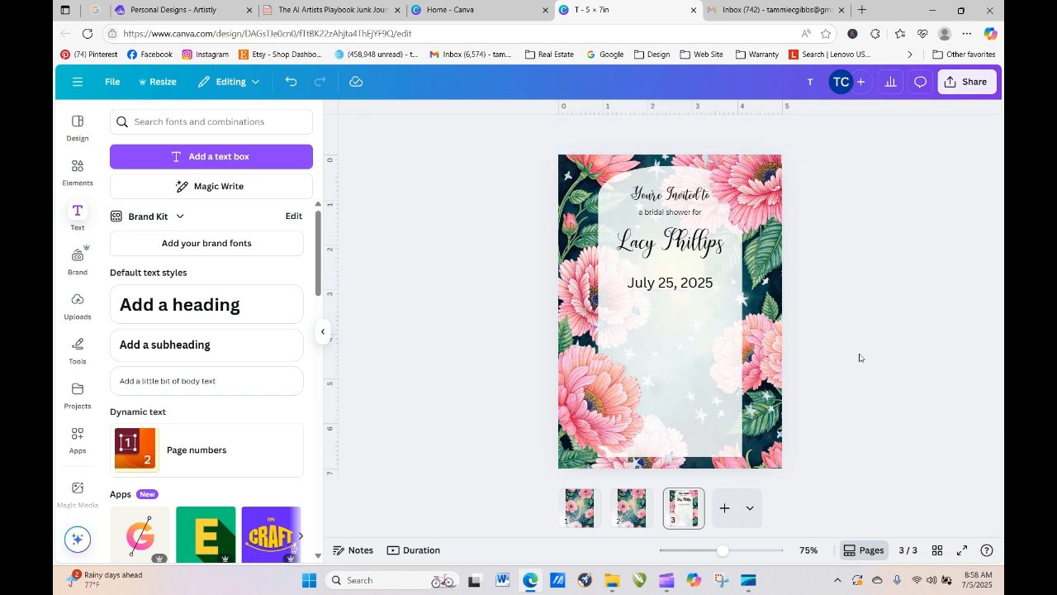
left_click(675, 291)
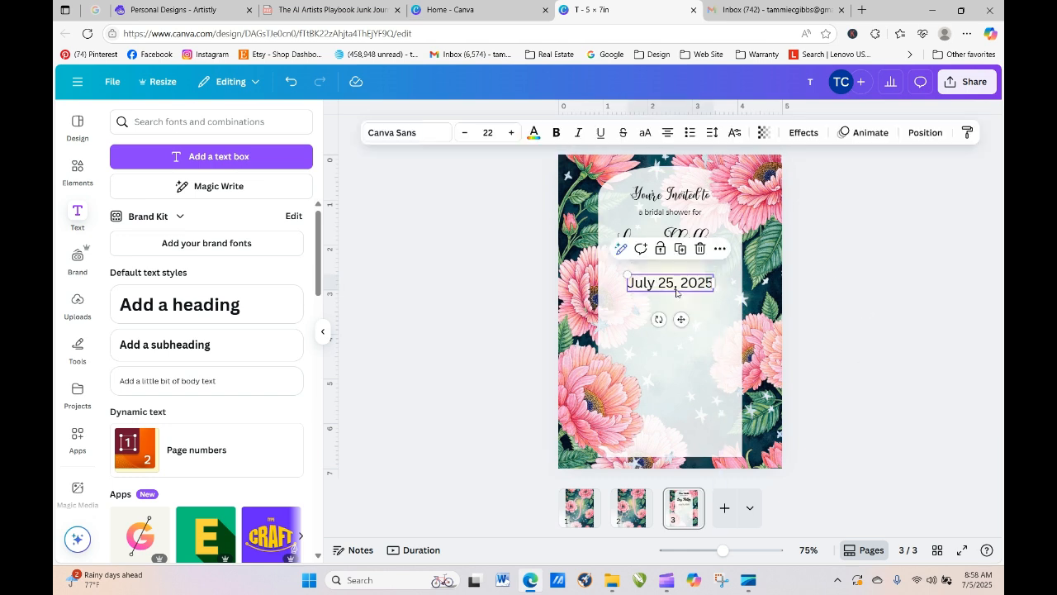
left_click(797, 274)
left_click(689, 243)
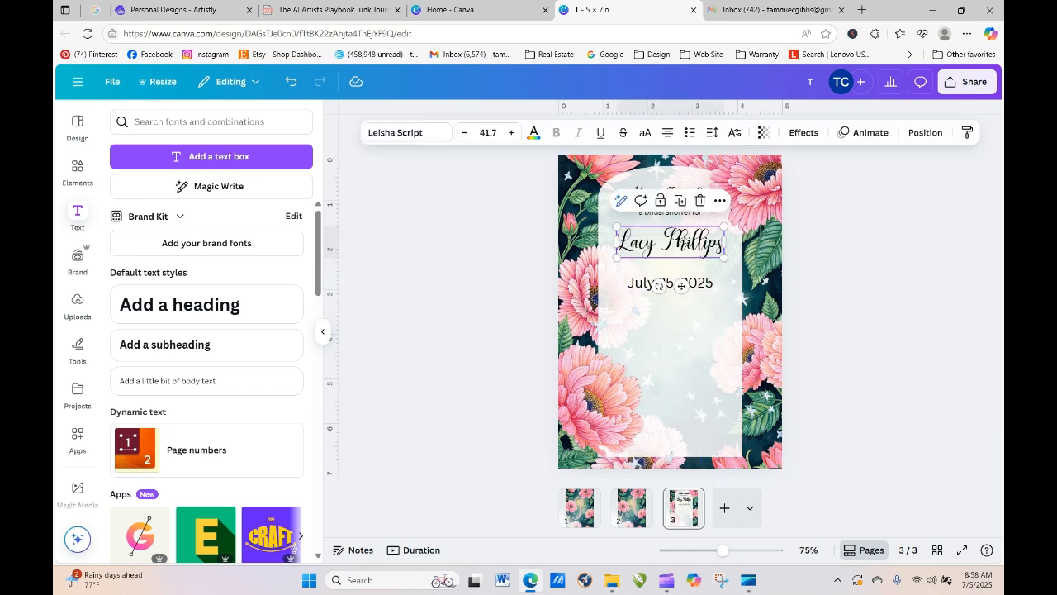
left_click(859, 299)
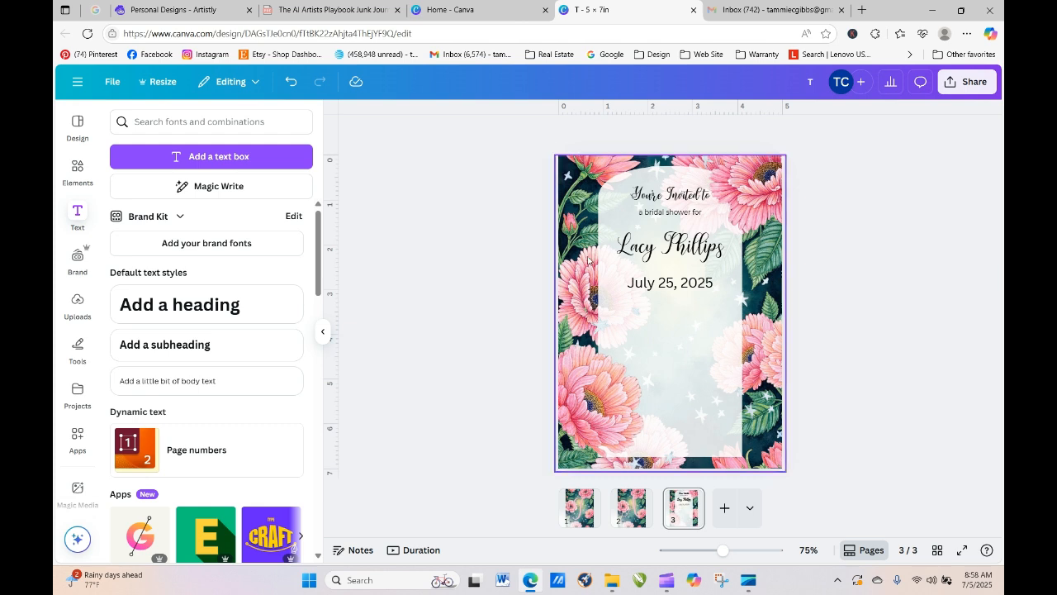
left_click(684, 284)
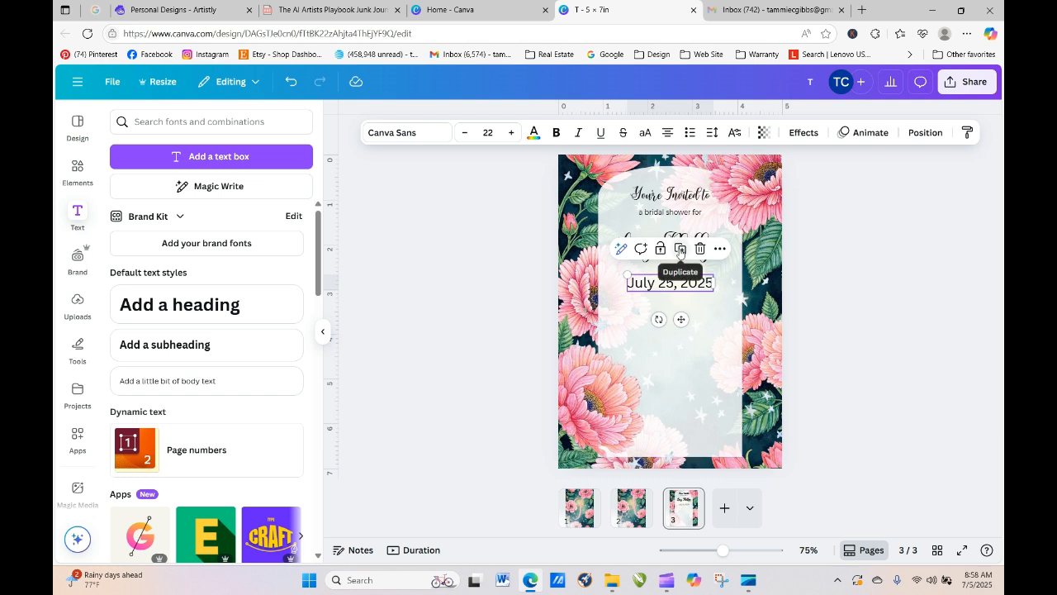
- Duplicate the date box and drag the copy lower on the card
left_click(682, 253)
left_click_drag(666, 308, 665, 331)
double_click(664, 330)
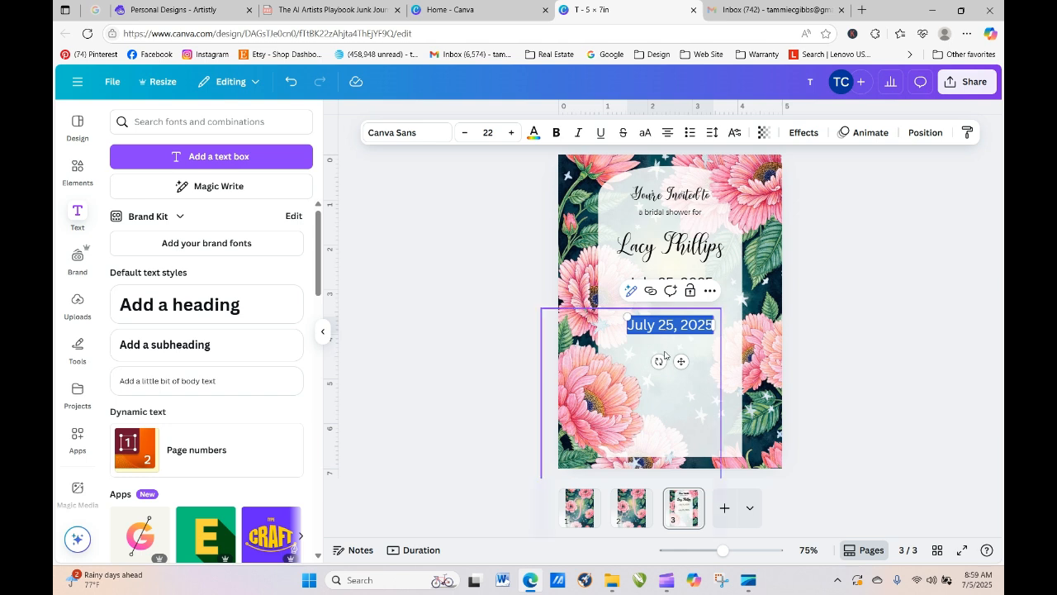
left_click(665, 356)
left_click(665, 330)
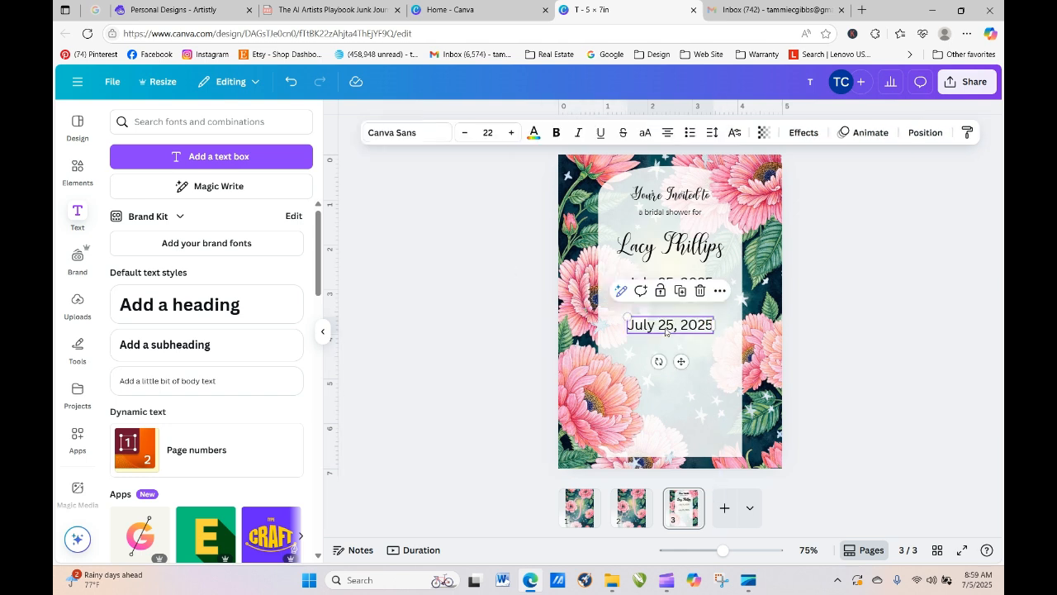
double_click(665, 331)
- Retype the copy as 'Southern Park Pavillion'
type("Southern")
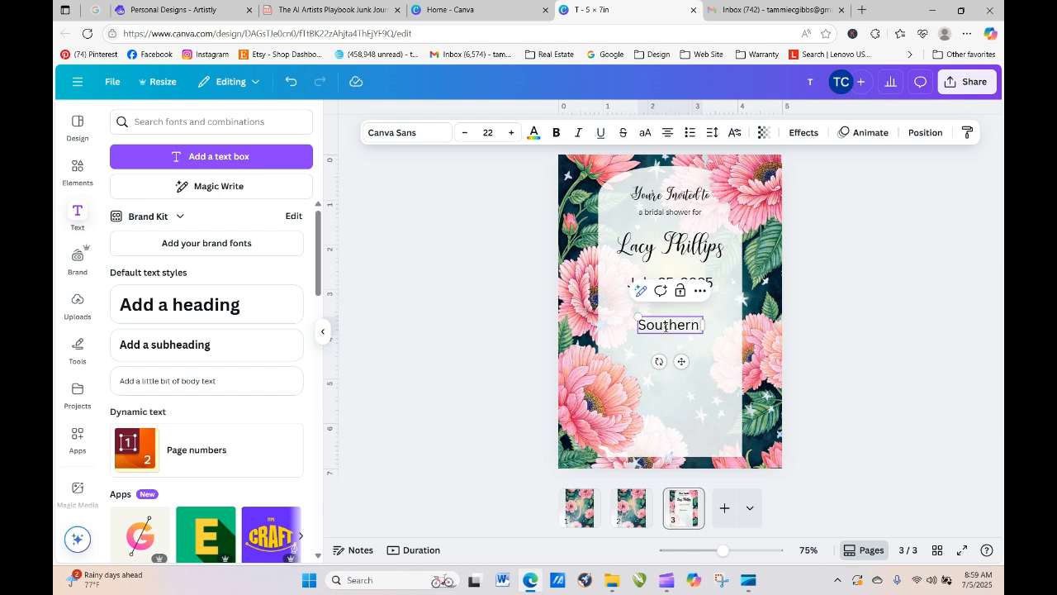
type("Park")
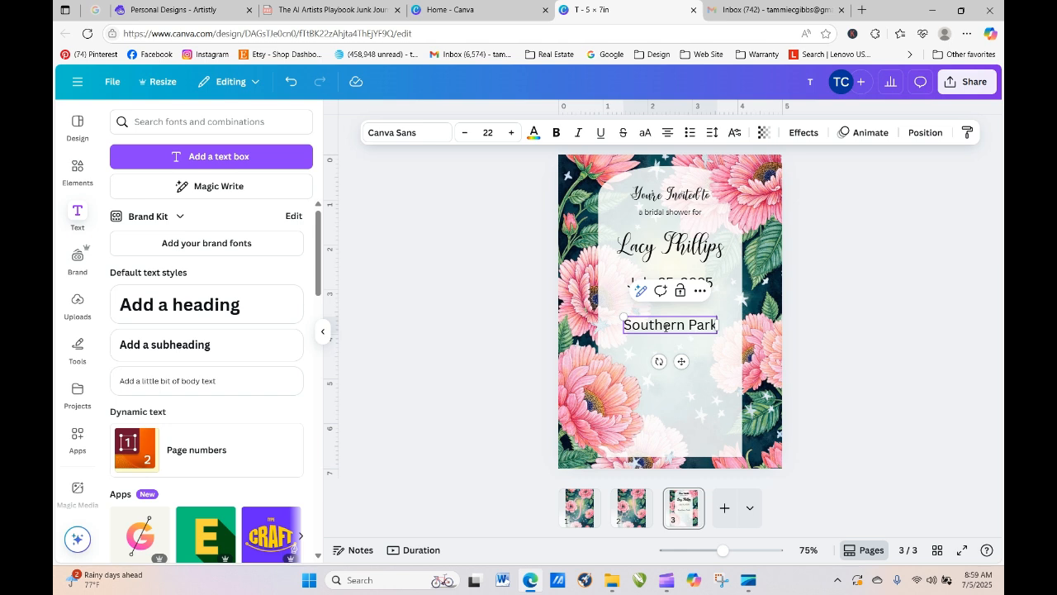
left_click(706, 366)
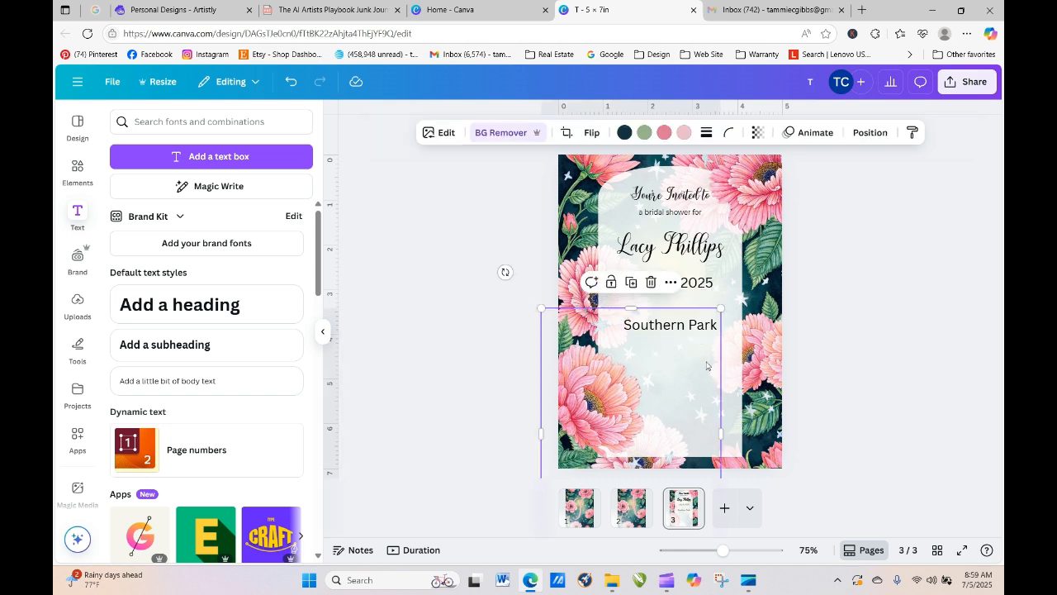
left_click(706, 329)
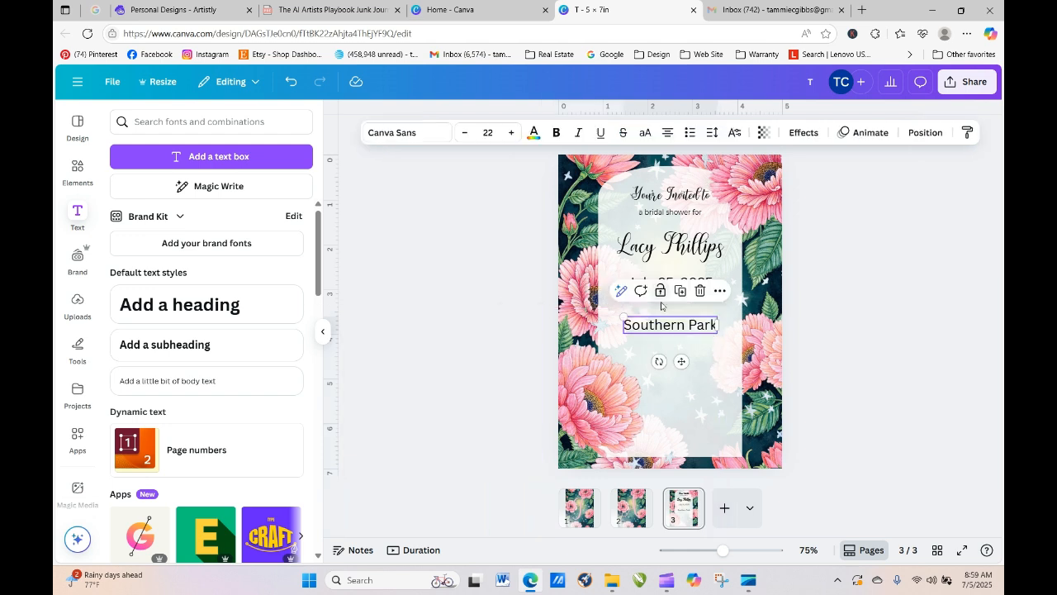
left_click(685, 326)
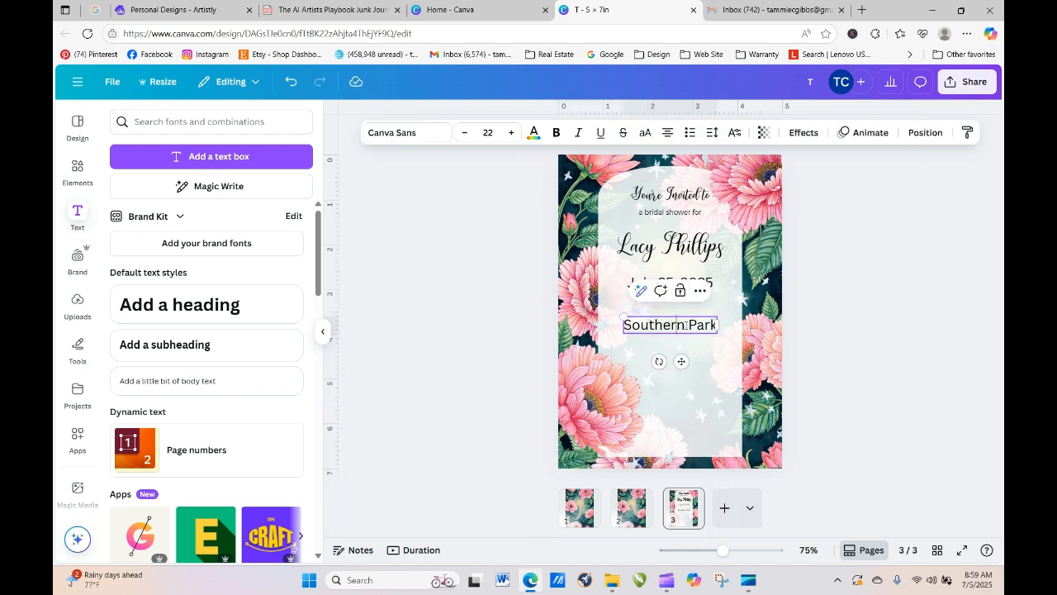
key("End")
type("Pavillion")
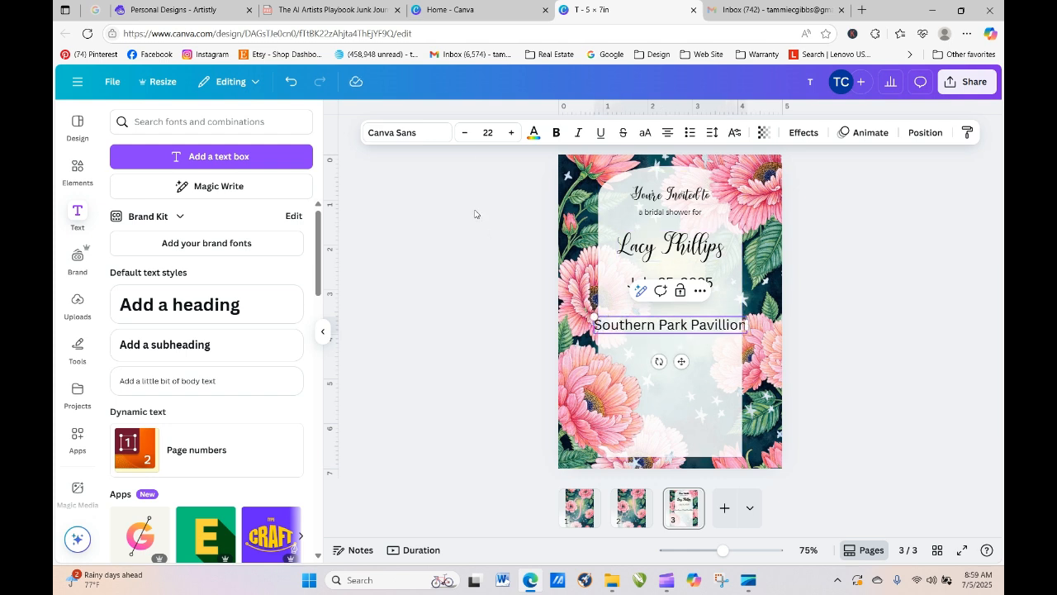
- Reduce the venue line to font size 15 and nudge it up under the date
left_click(464, 133)
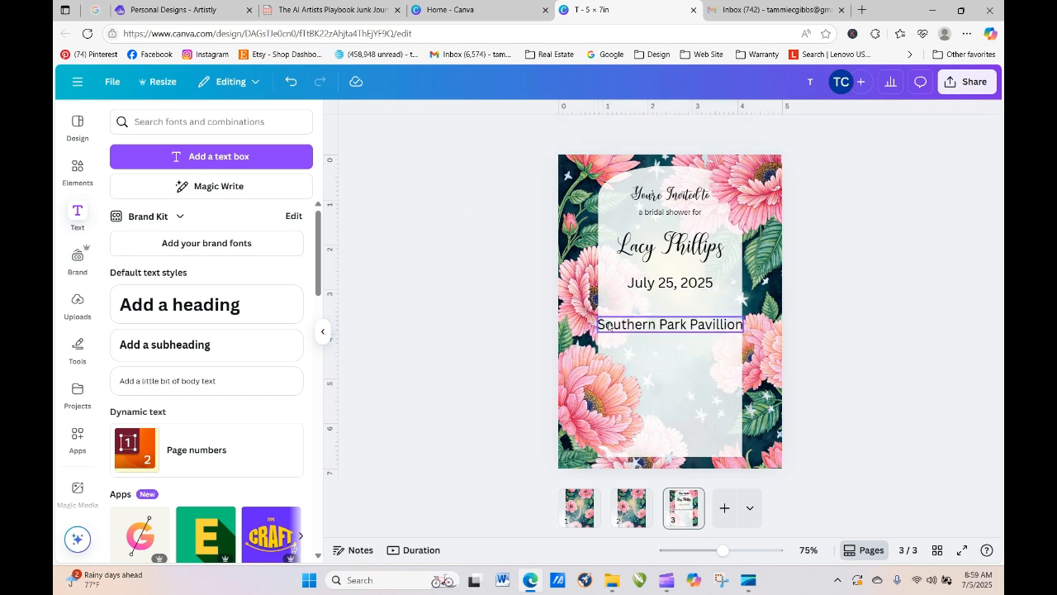
left_click(469, 134)
left_click(469, 134)
left_click(469, 134)
left_click(469, 134)
left_click(470, 134)
left_click(469, 134)
left_click(460, 252)
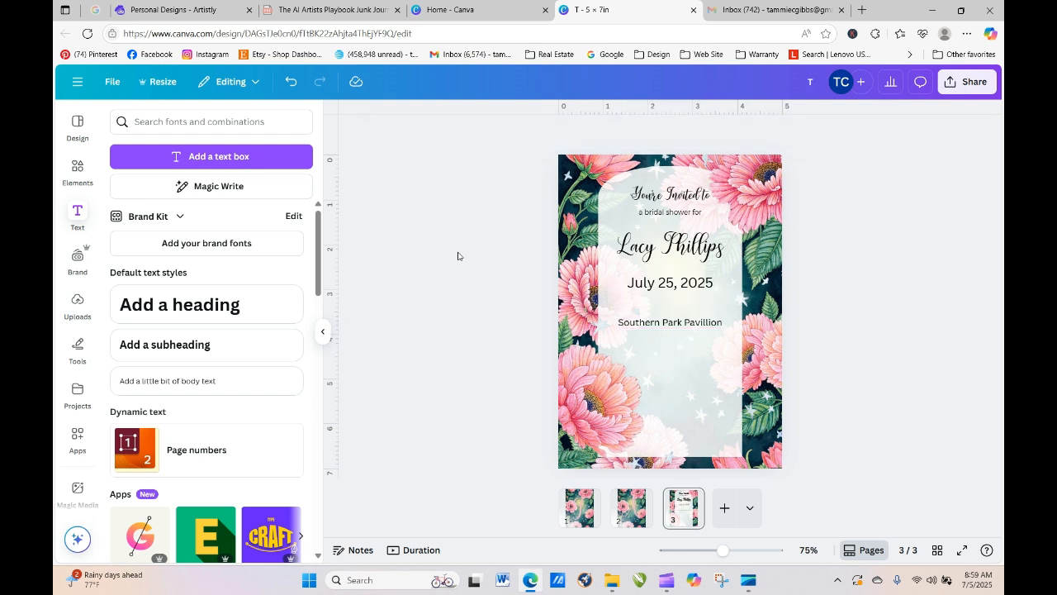
left_click(685, 327)
mouse_move(685, 329)
left_mouse_down()
mouse_move(686, 312)
mouse_move(681, 326)
left_mouse_up()
- Make 'Southern Park Pavillion' bold with Ctrl+B and raise it slightly beneath the date
left_click(517, 342)
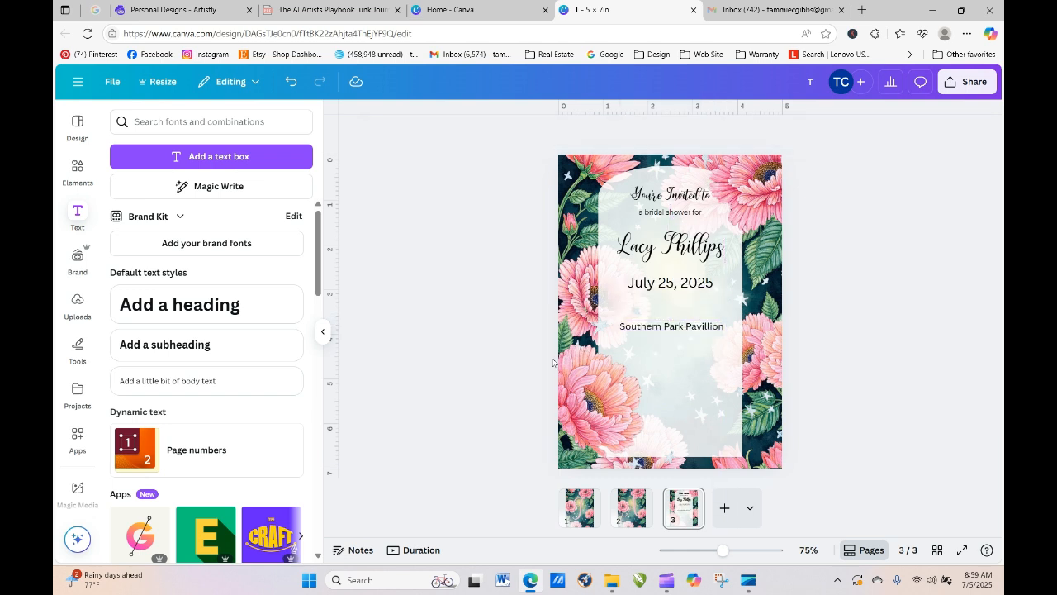
left_click(667, 327)
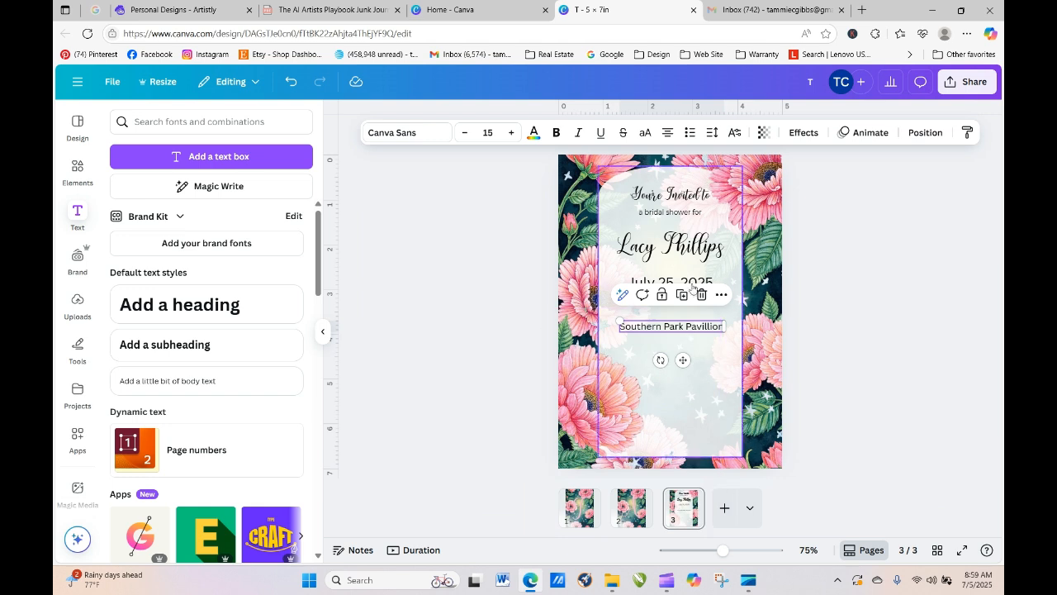
left_click(829, 299)
left_click(686, 328)
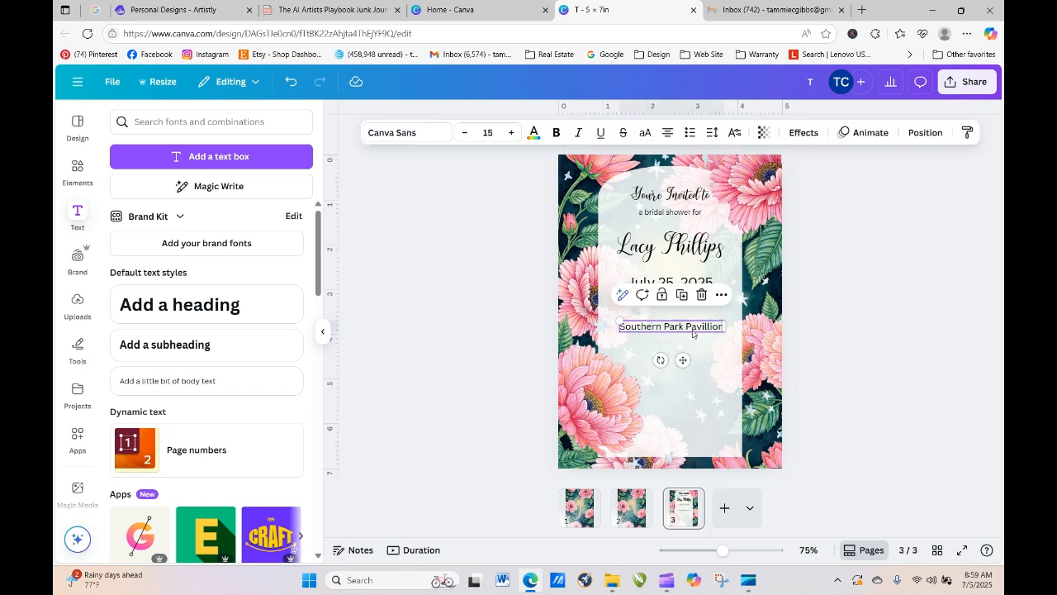
key("ctrl+b")
left_click(962, 294)
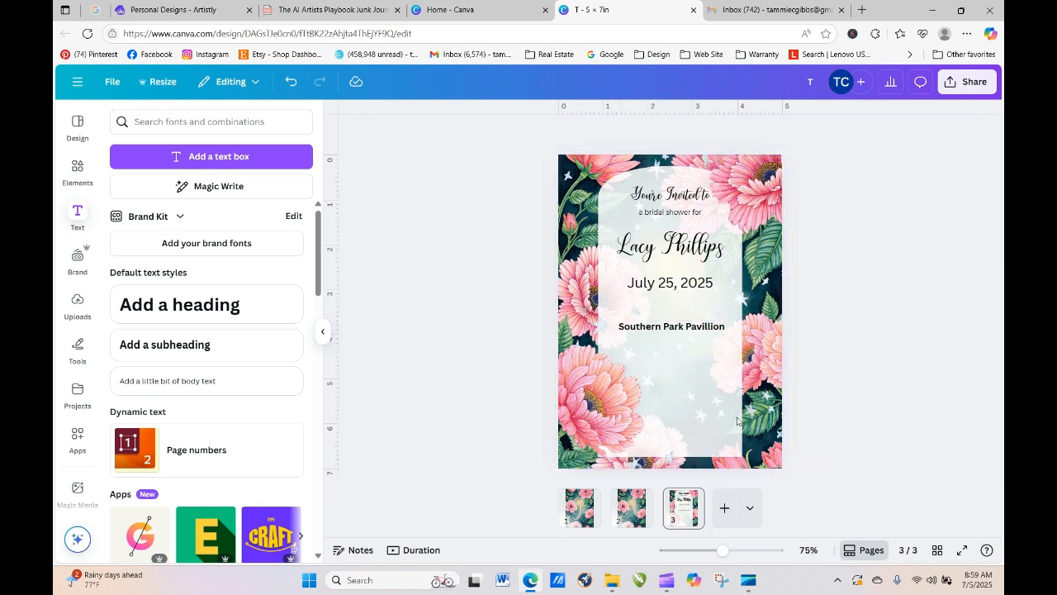
left_click_drag(682, 328, 681, 323)
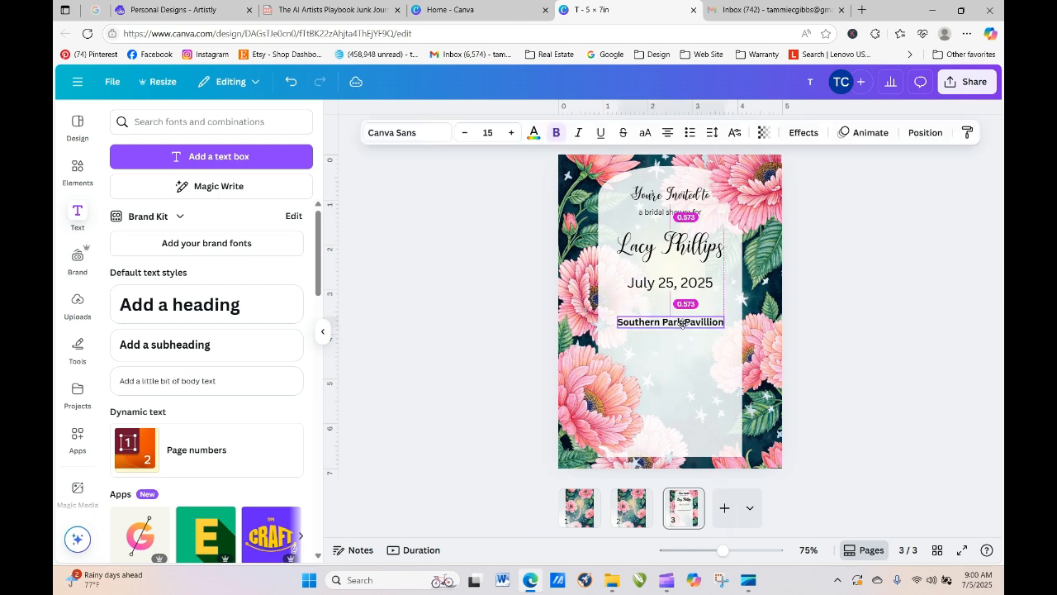
left_click(809, 364)
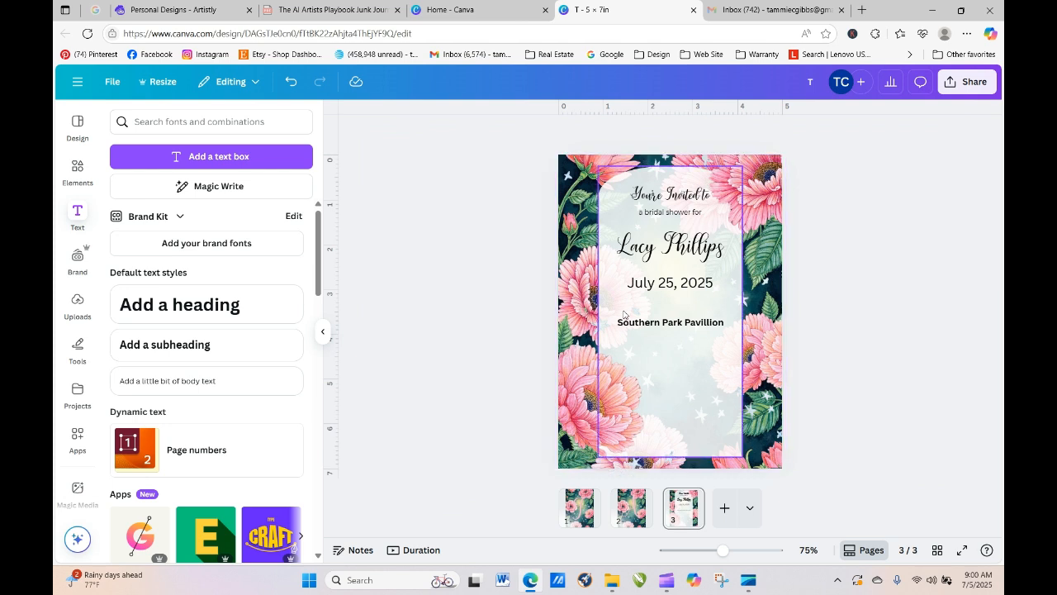
left_click(702, 322)
left_click(718, 293)
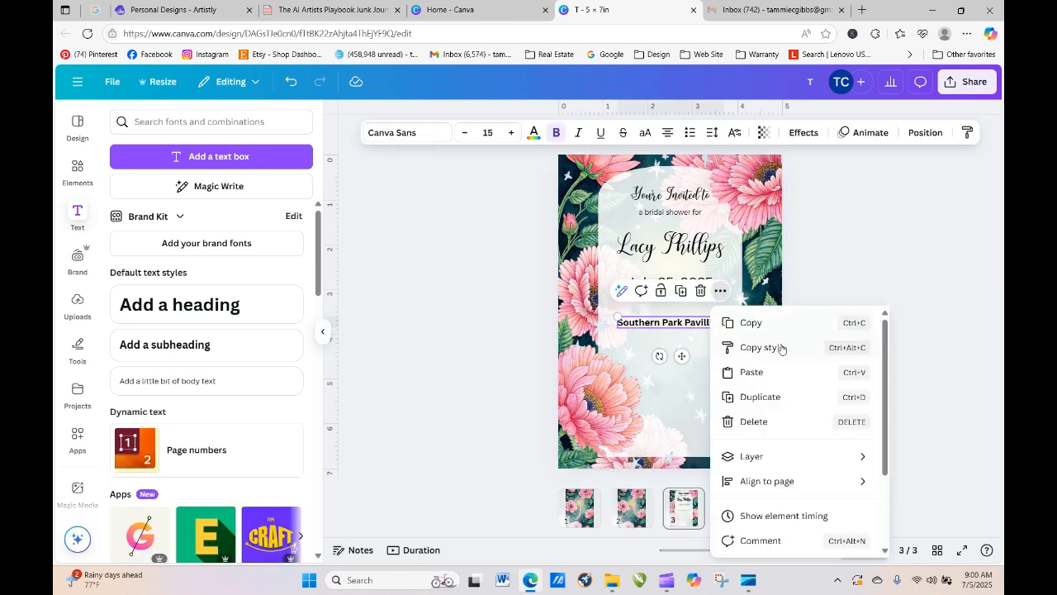
- Centre the Southern Park Pavillion line on the page and place a duplicate just below it
mouse_move(770, 487)
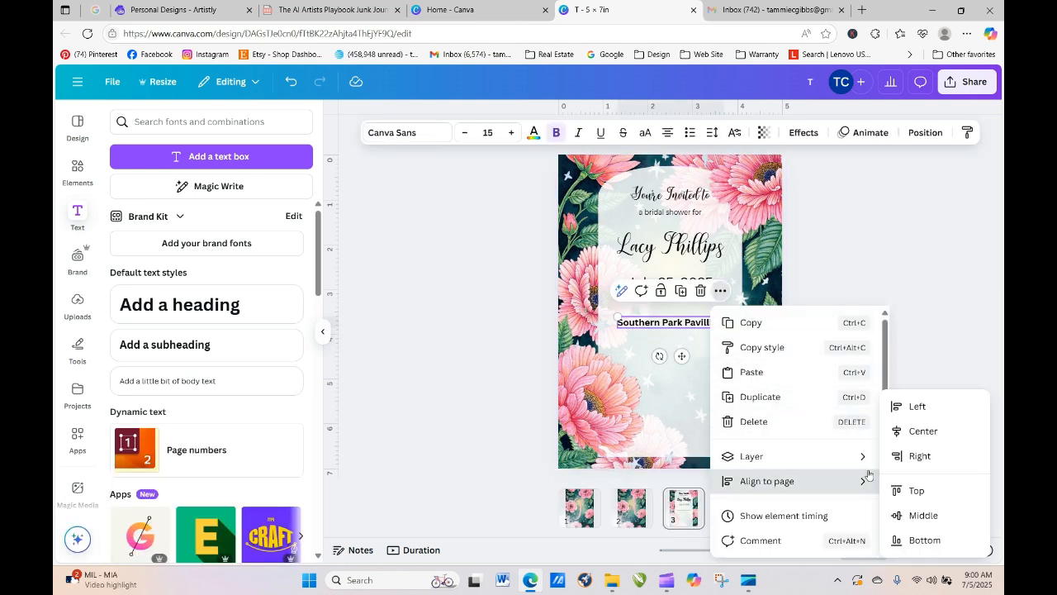
left_click(921, 432)
left_click(527, 341)
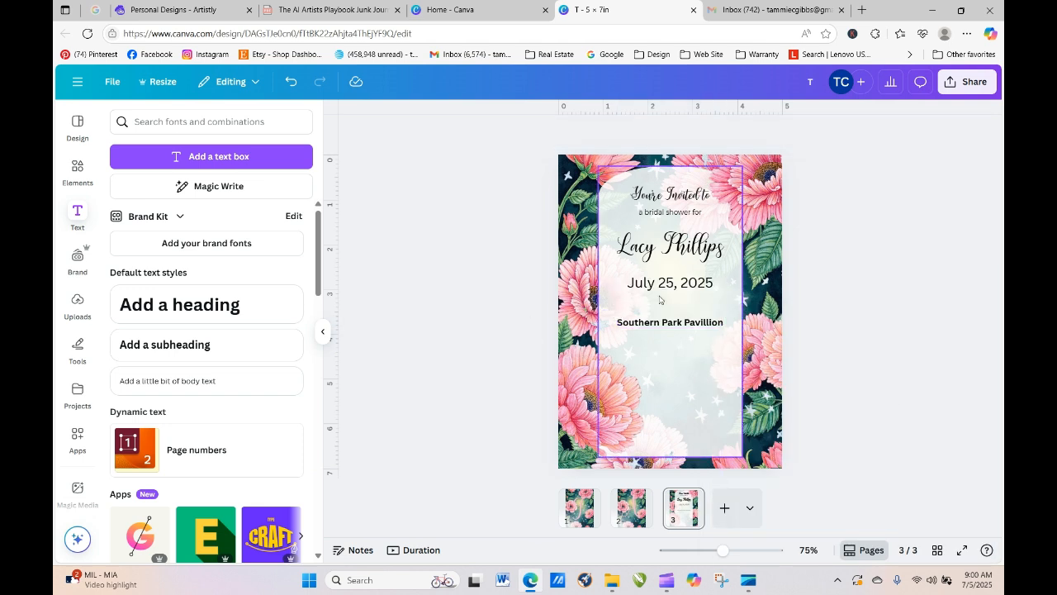
left_click(686, 328)
left_click(683, 295)
left_click_drag(679, 332, 673, 341)
- Replace the duplicate's text with the city line 'Savannah, Ga.'
double_click(674, 340)
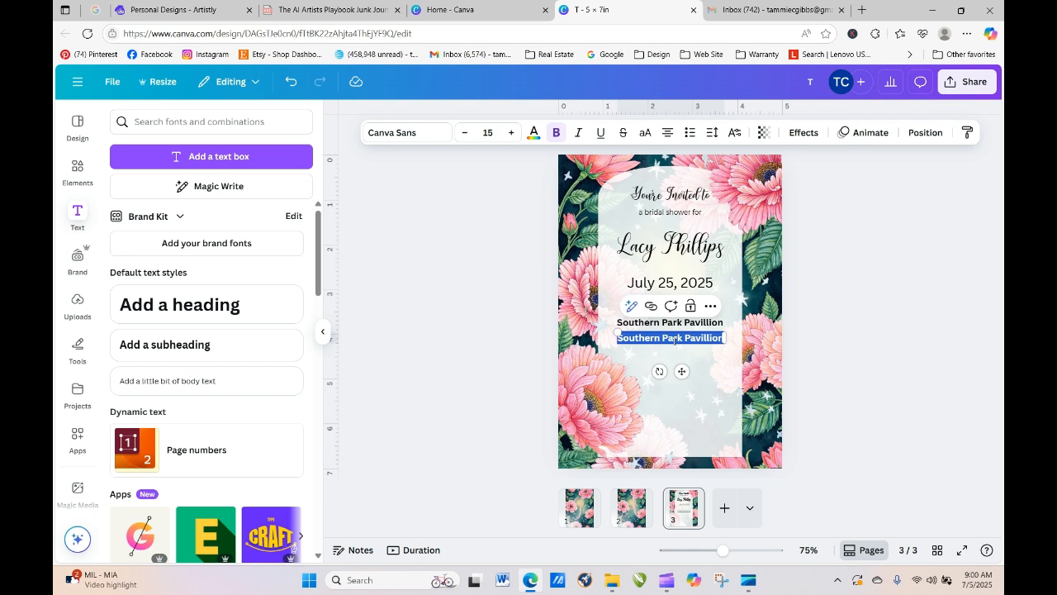
type("addi")
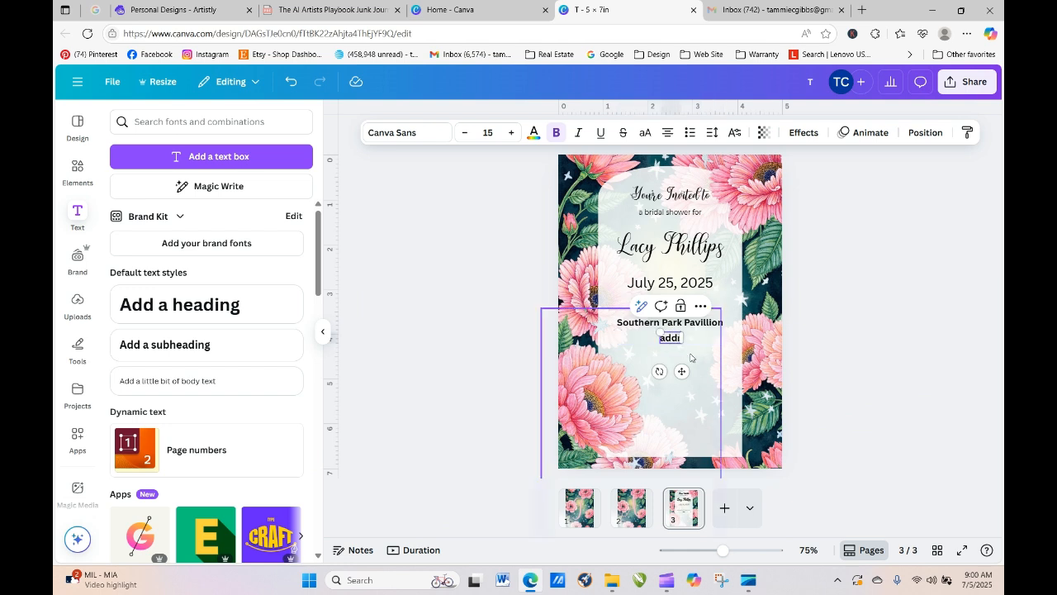
type("ess")
key("BackSpace")
key("BackSpace")
key("BackSpace")
key("BackSpace")
key("BackSpace")
key("BackSpace")
key("BackSpace")
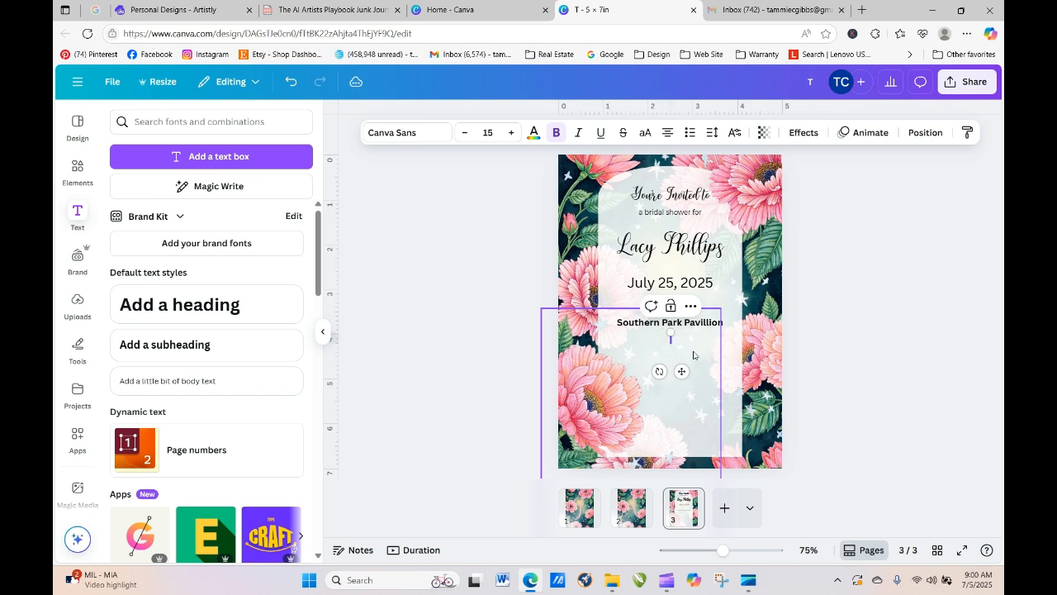
type("Savannha,")
key("BackSpace")
key("BackSpace")
key("BackSpace")
type("ah, Ga")
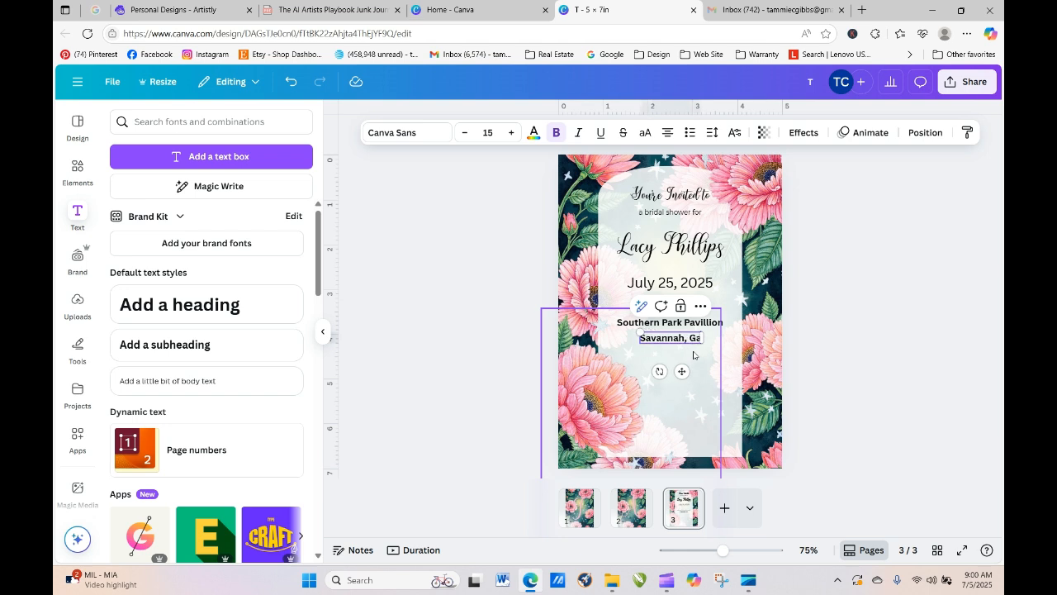
type(" .")
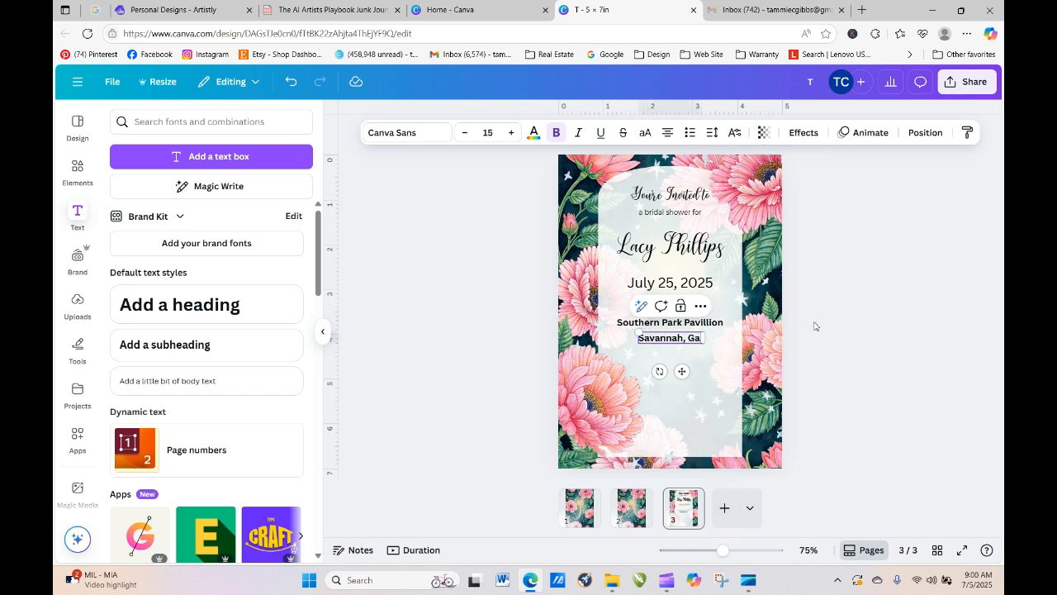
left_click(814, 330)
left_click_drag(660, 342, 659, 343)
double_click(641, 341)
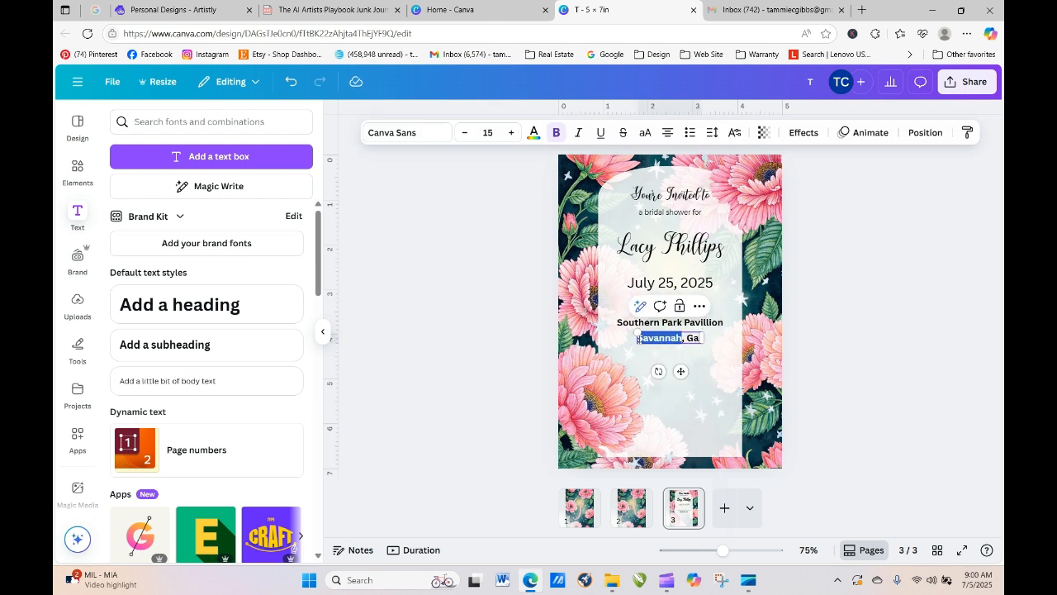
left_click(638, 338)
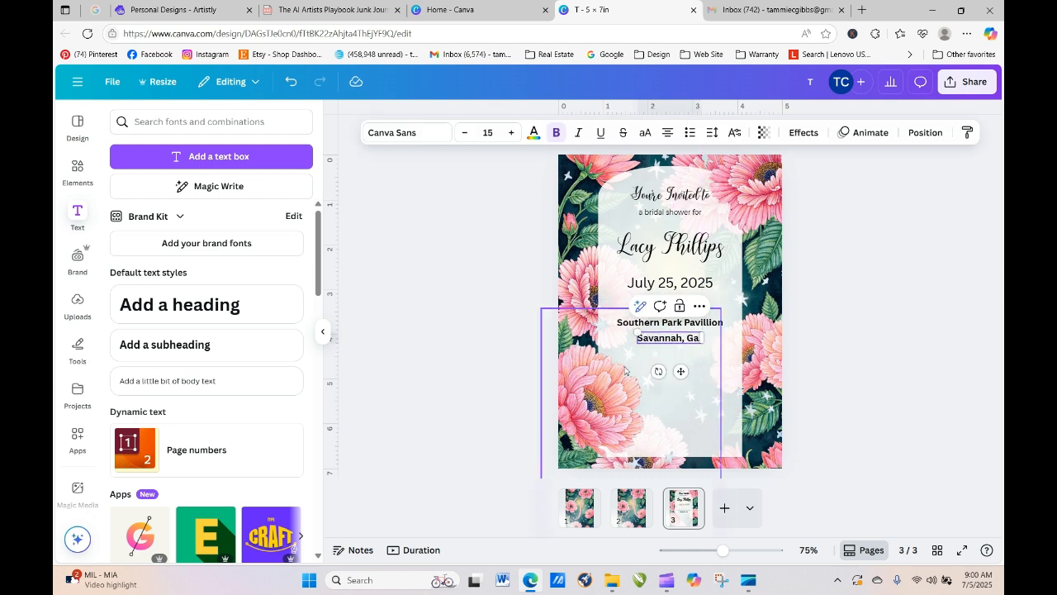
type("bush bl")
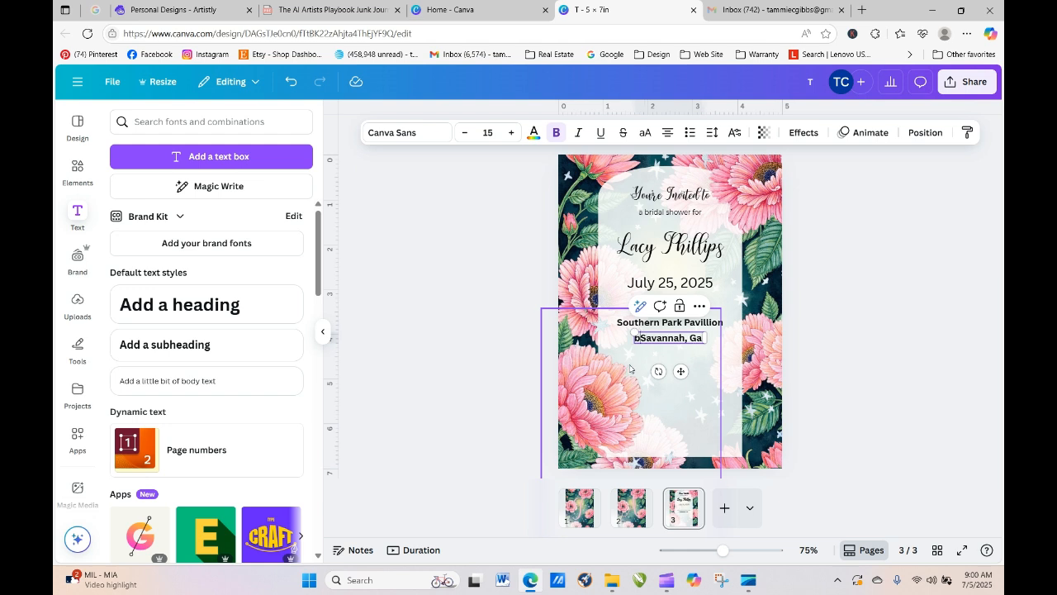
key("BackSpace")
key("BackSpace")
key("BackSpace")
key("BackSpace")
key("BackSpace")
key("BackSpace")
key("BackSpace")
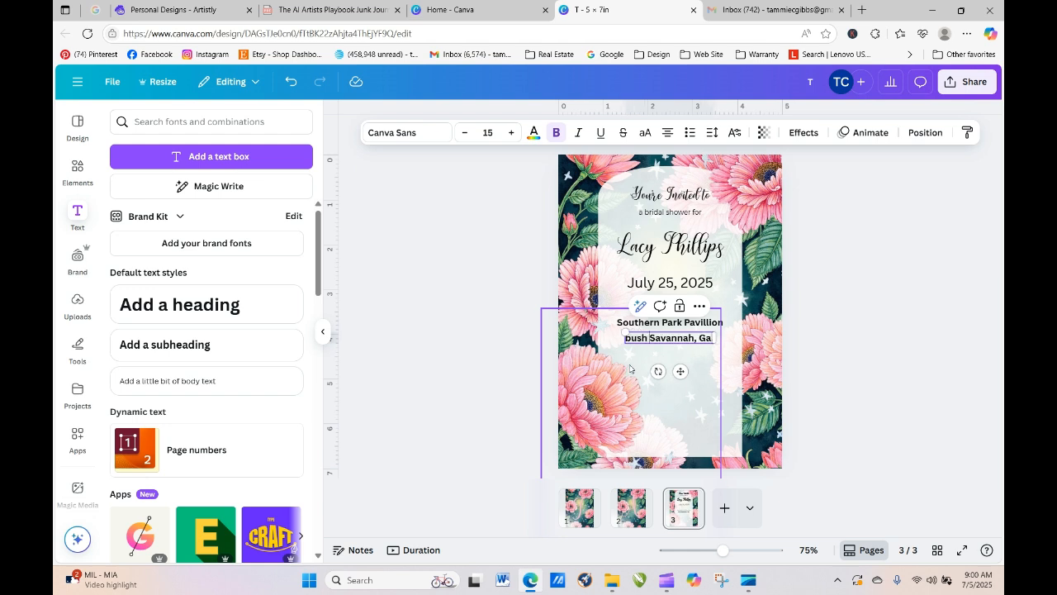
key("Return")
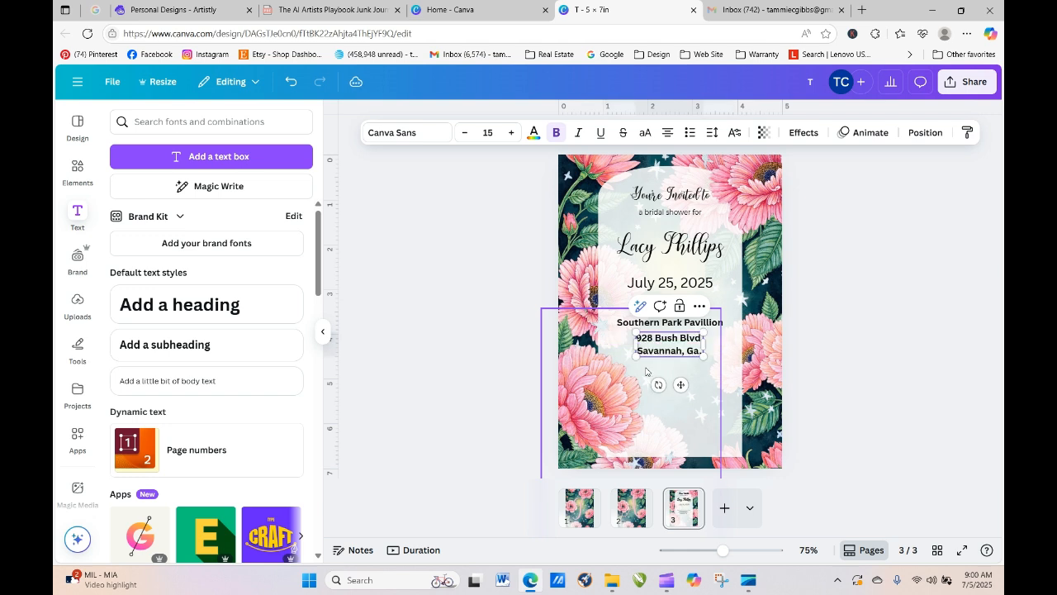
- Align the two-line address block directly under the venue name
left_click(514, 198)
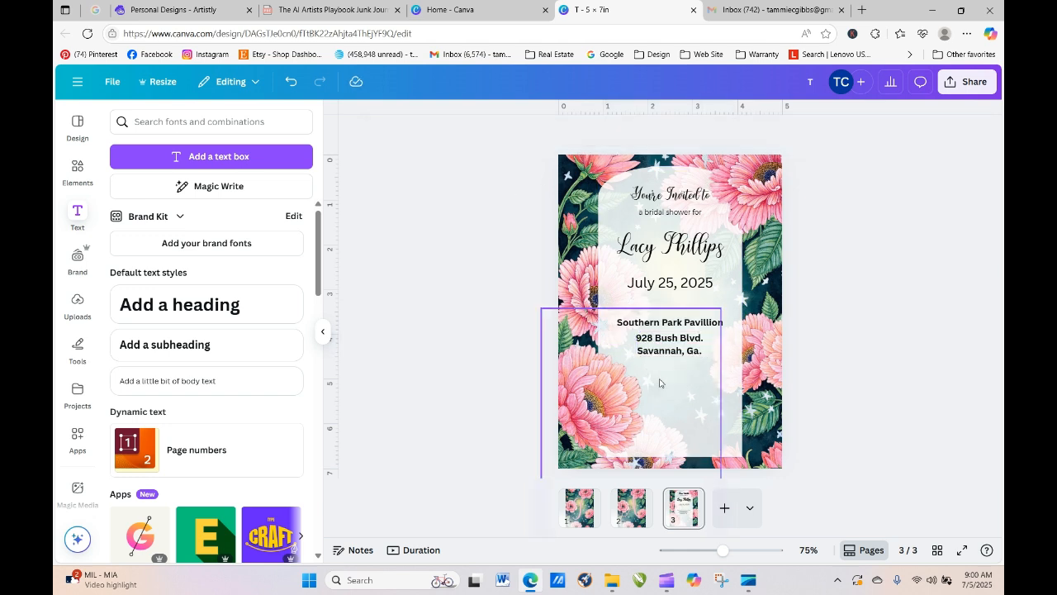
left_click(673, 351)
left_click_drag(702, 144, 802, 432)
left_click(679, 354)
left_click_drag(679, 353, 679, 351)
left_click(859, 413)
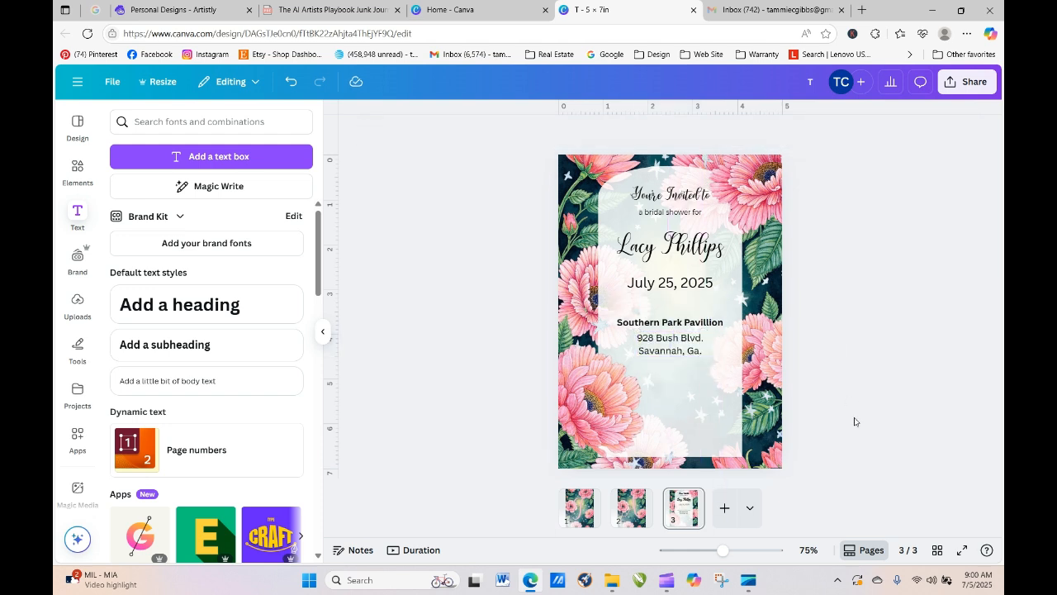
- Add '2 pm' on a new line beneath July 25, 2025
left_click(716, 285)
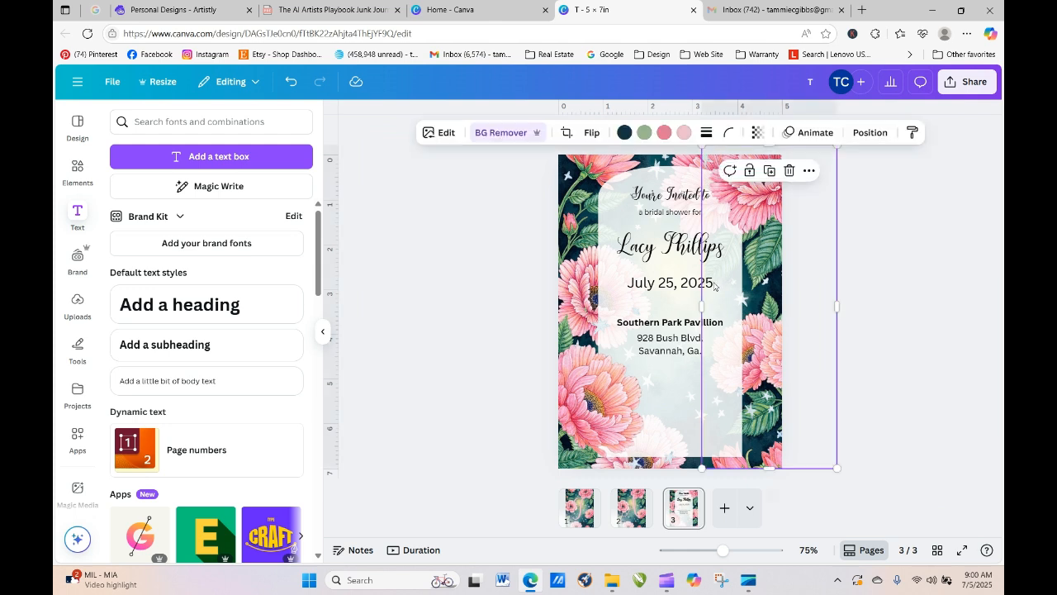
left_click(714, 286)
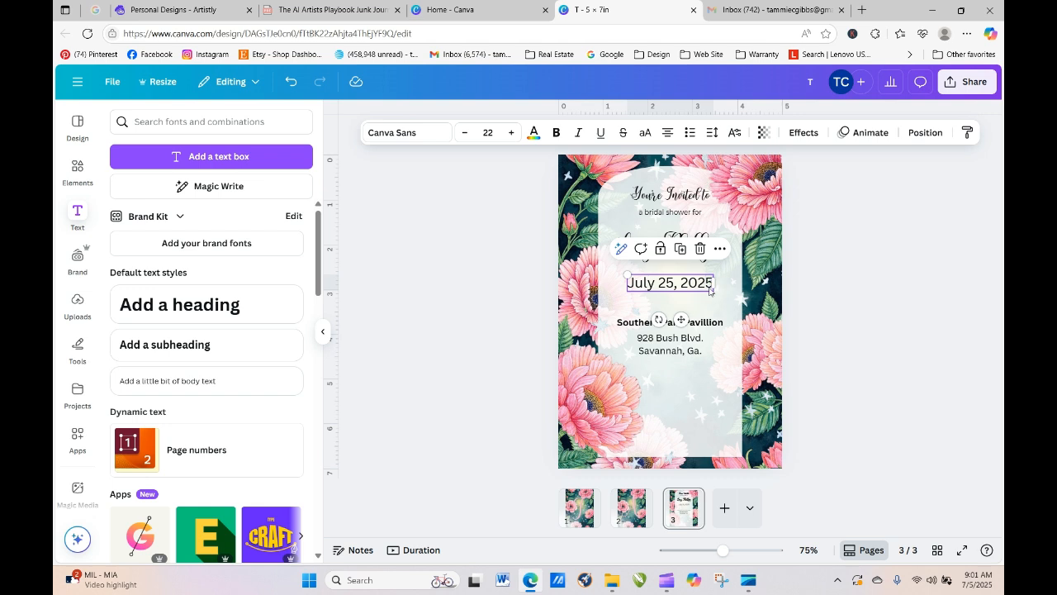
left_click(712, 284)
key("Return")
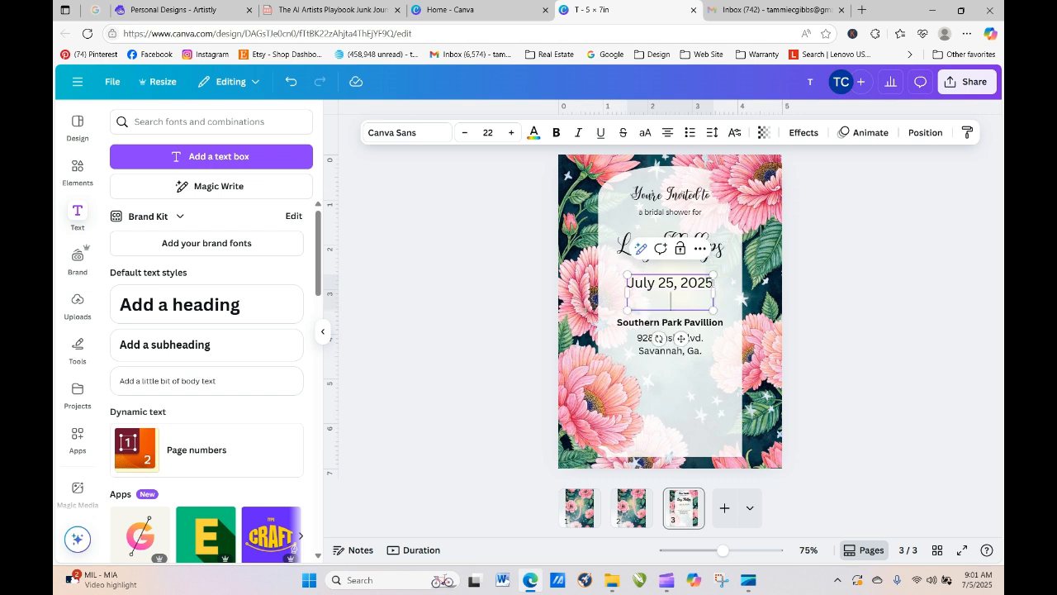
type("2 pm")
left_click(859, 269)
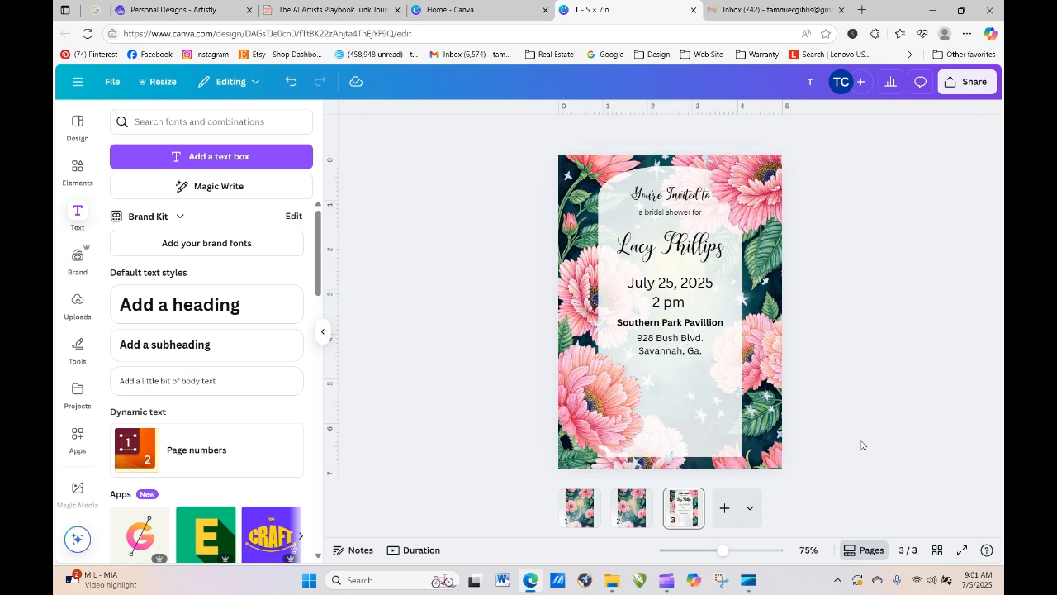
- Group the venue and address lines and move them slightly lower
left_click(702, 345)
left_click(708, 323)
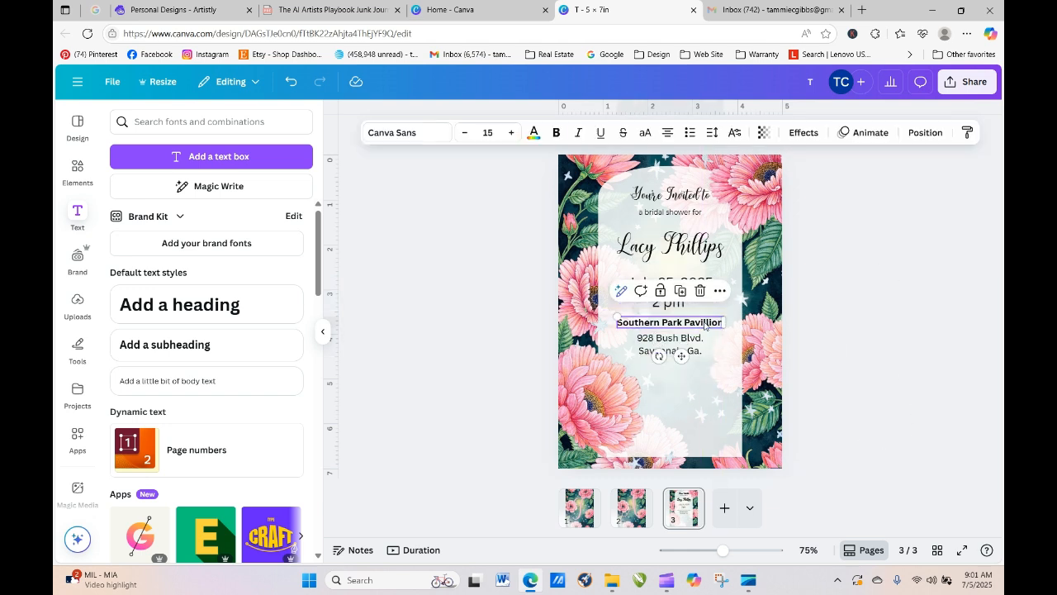
left_click(696, 340, "shift")
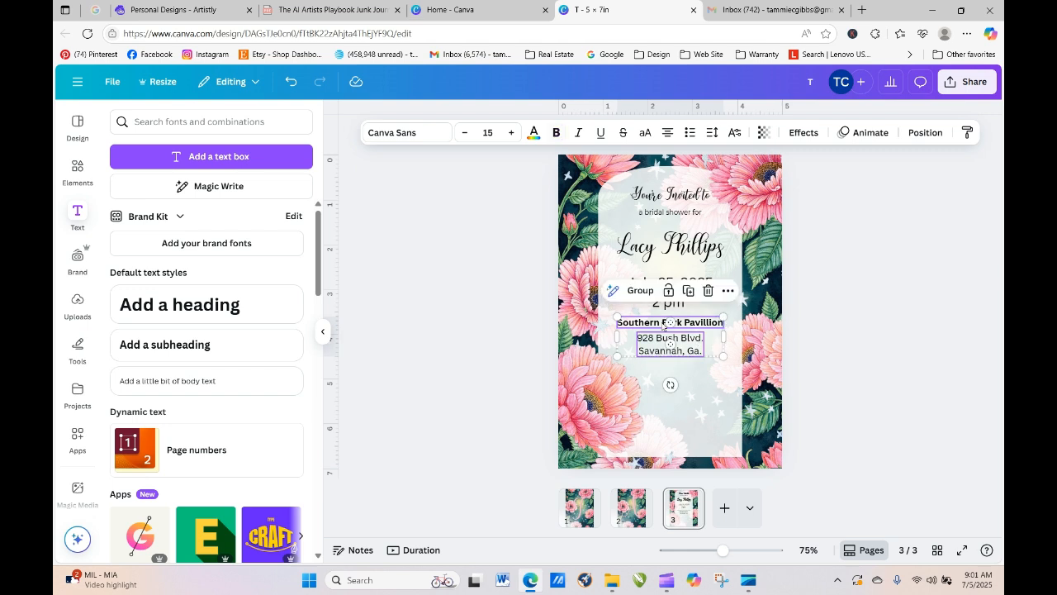
left_click(632, 290)
left_click_drag(653, 330, 652, 337)
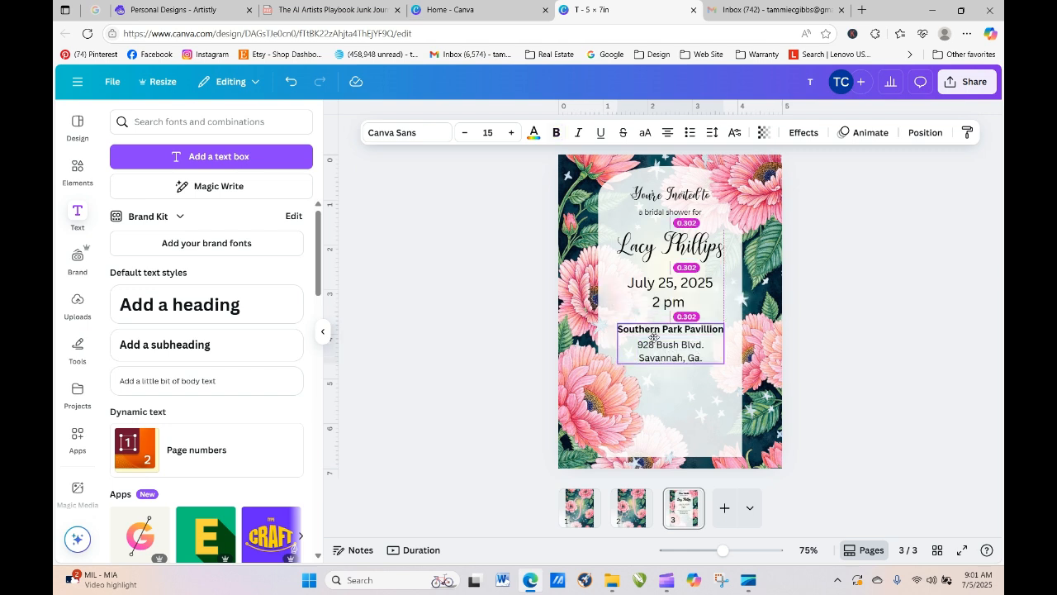
left_click(826, 407)
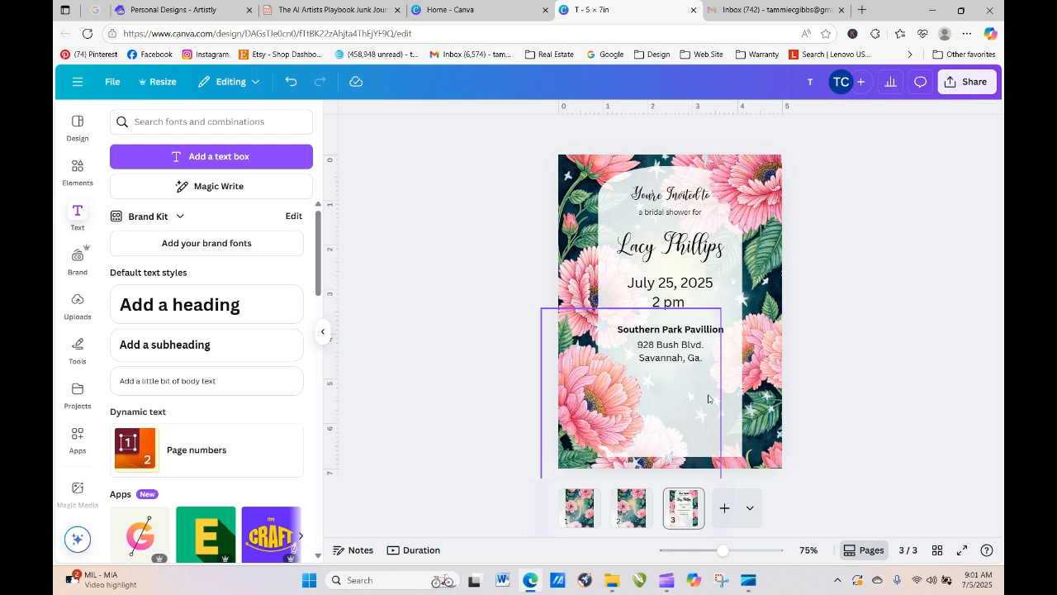
- Ungroup the venue and address, then shift the address lines lower and slightly right
left_click(671, 358)
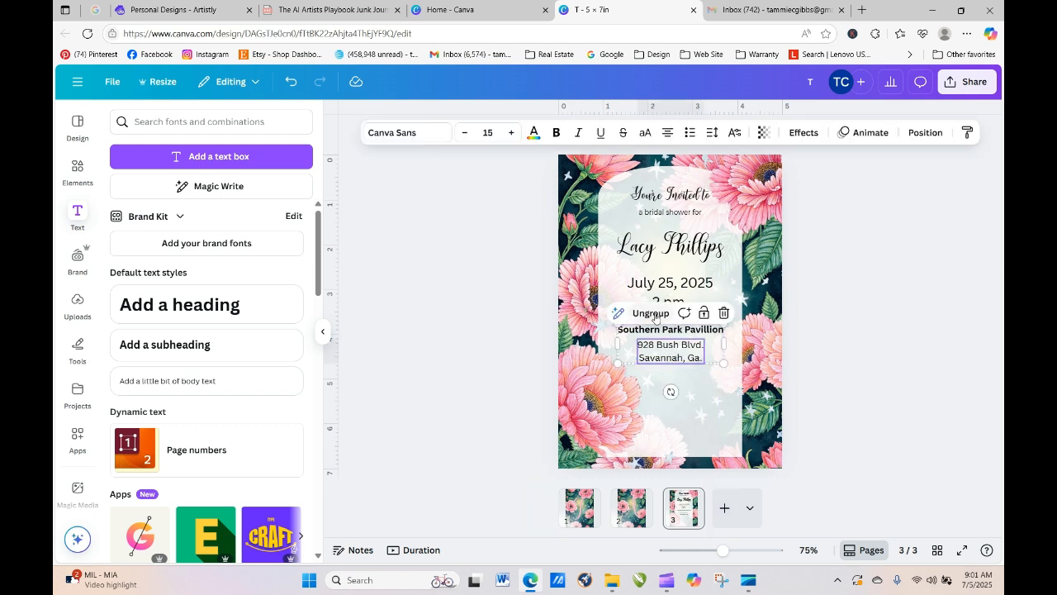
left_click(654, 313)
left_click(893, 385)
left_click(675, 361)
left_click_drag(675, 361, 694, 423)
- Retype the bottom block as RSVP, the contact's name and phone number on three lines
left_click(692, 415)
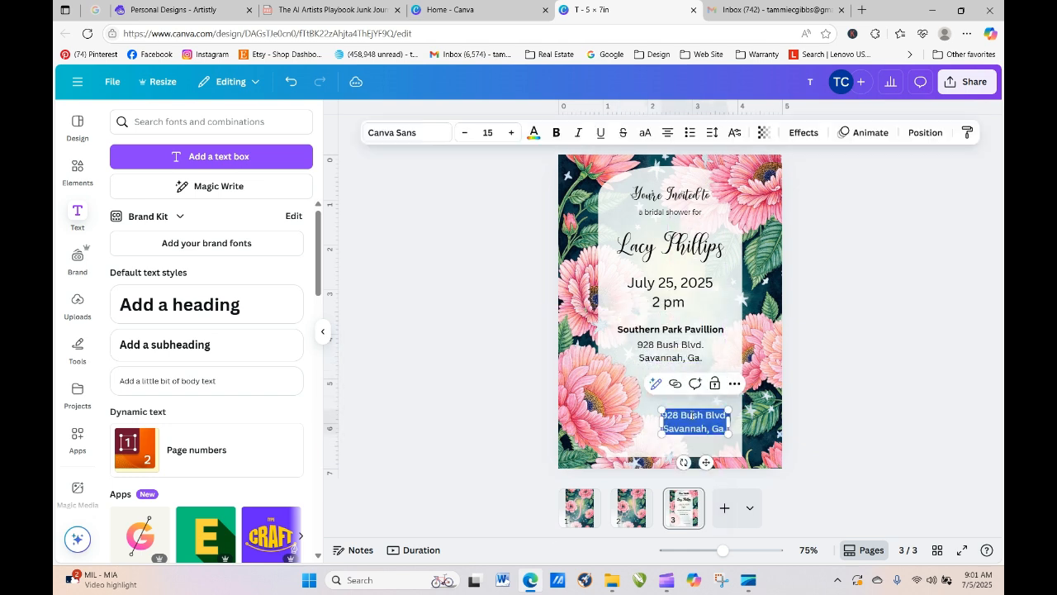
type("REV")
key("BackSpace")
key("BackSpace")
type("SVP")
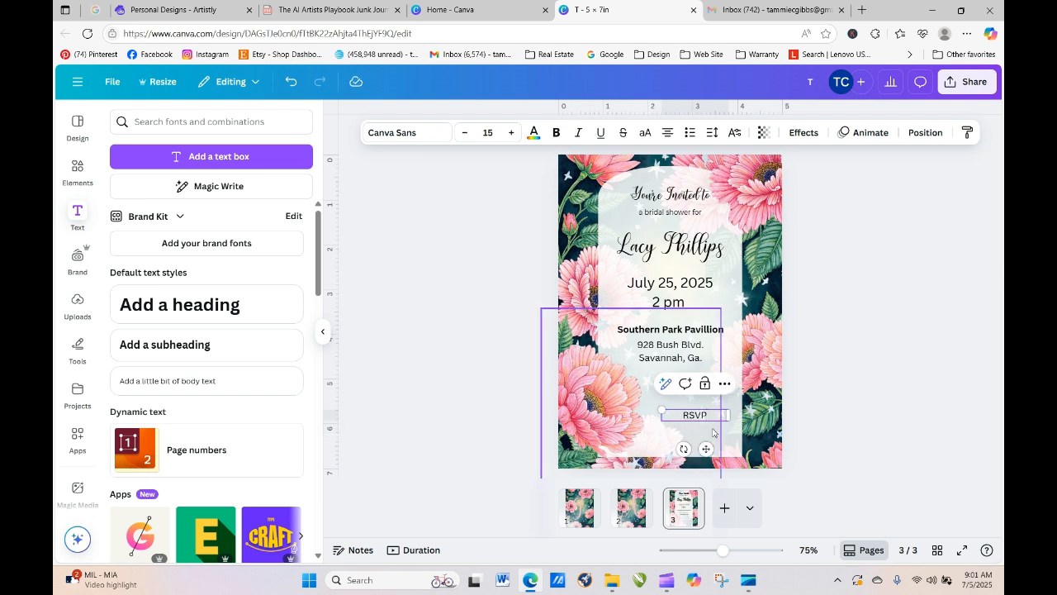
key("Return")
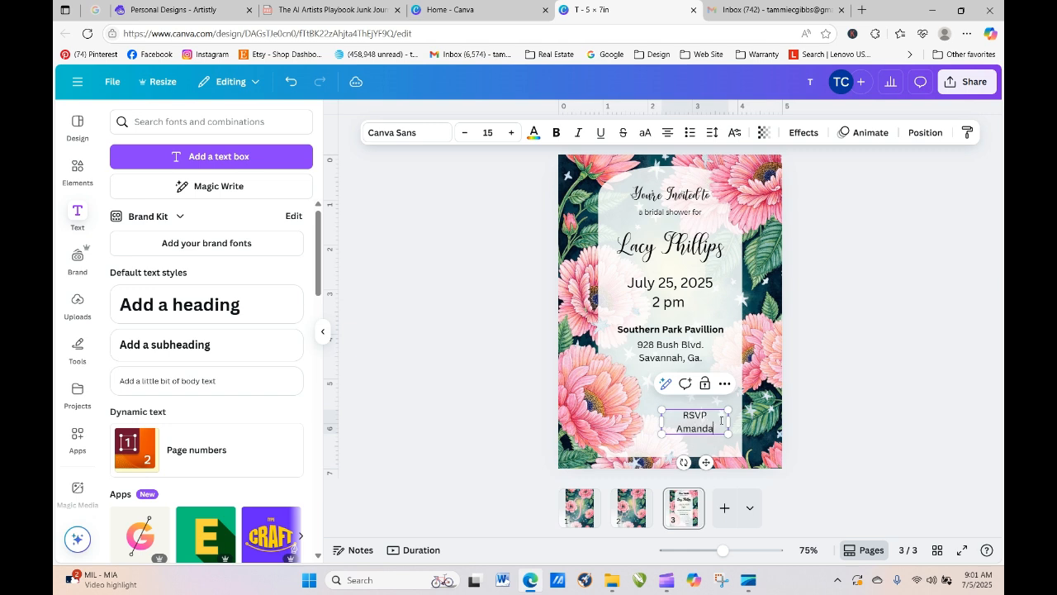
key("Return")
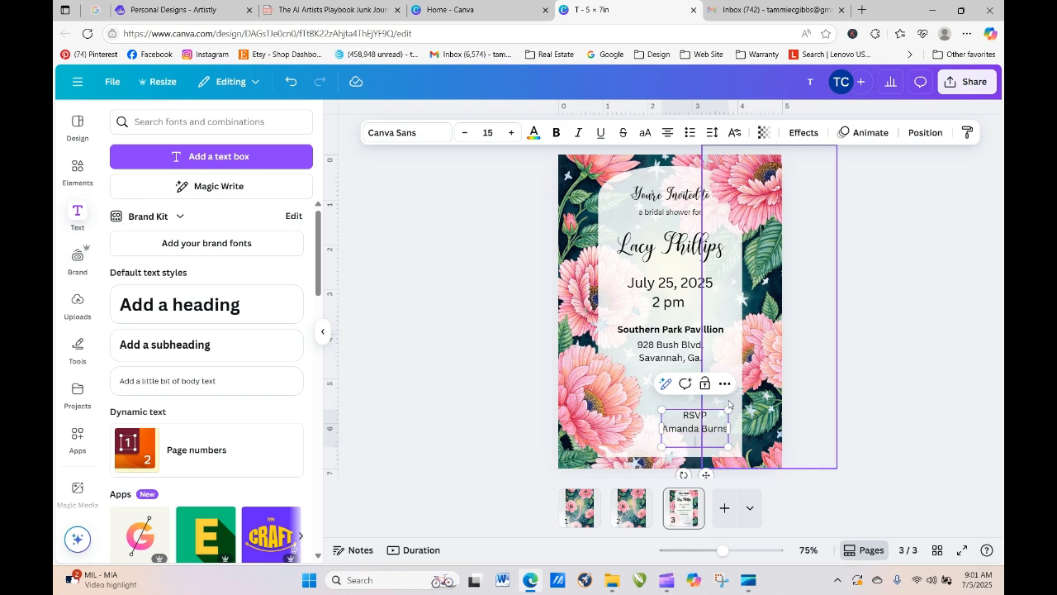
left_click(927, 331)
- Set the RSVP block to Montserrat, widen it so the name fits, and centre it
left_click(698, 436)
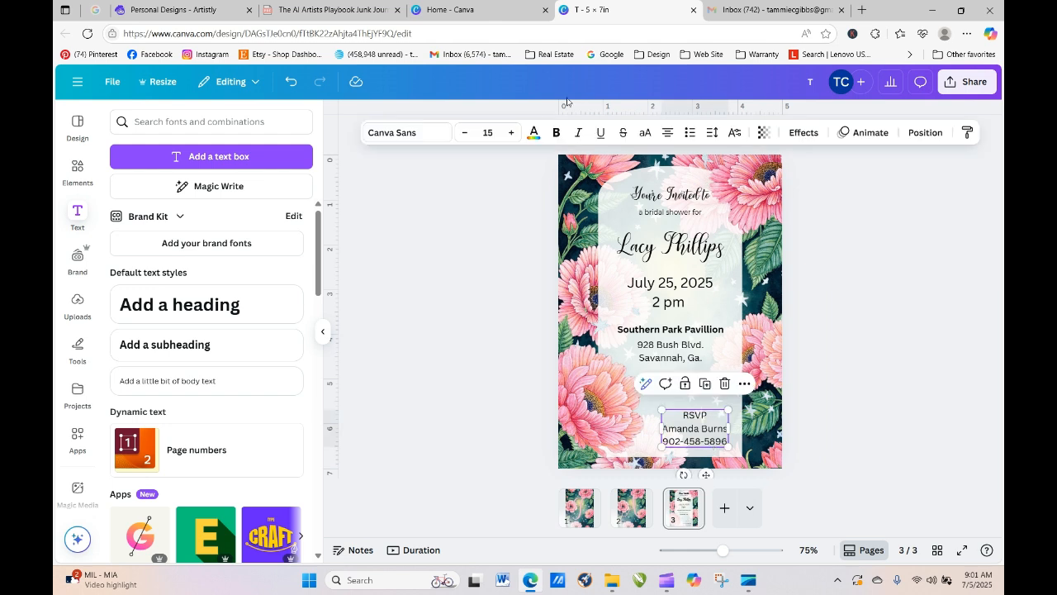
left_click(401, 134)
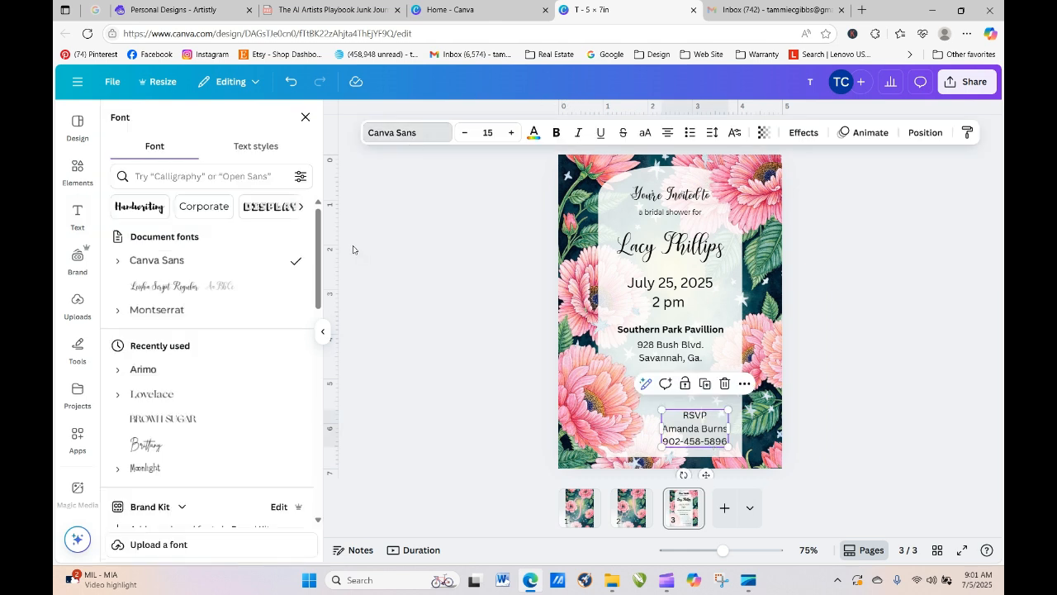
left_click(169, 314)
left_click(837, 464)
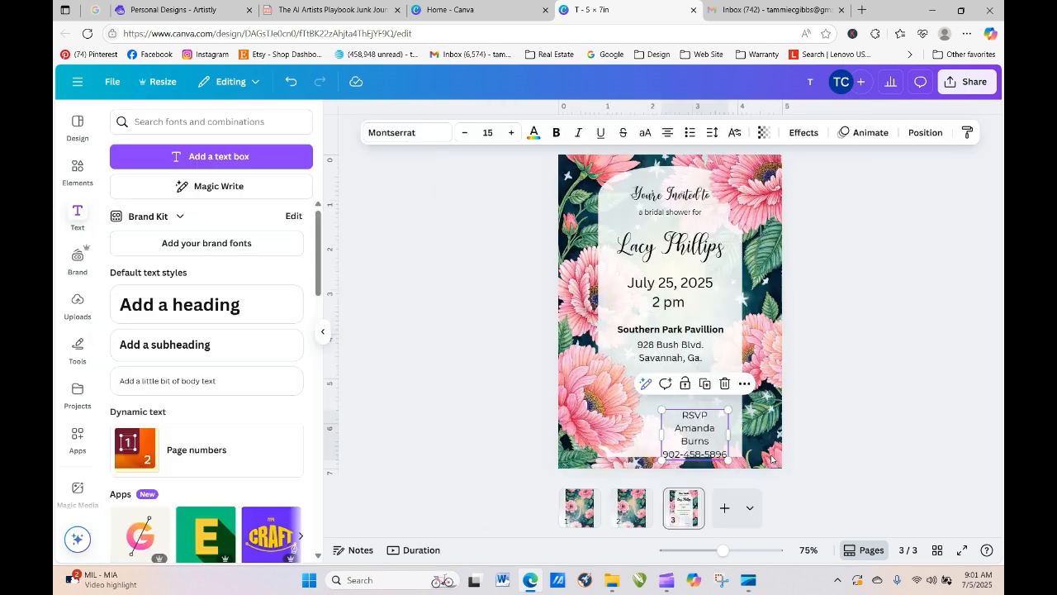
left_click_drag(659, 433, 643, 435)
left_click(852, 443)
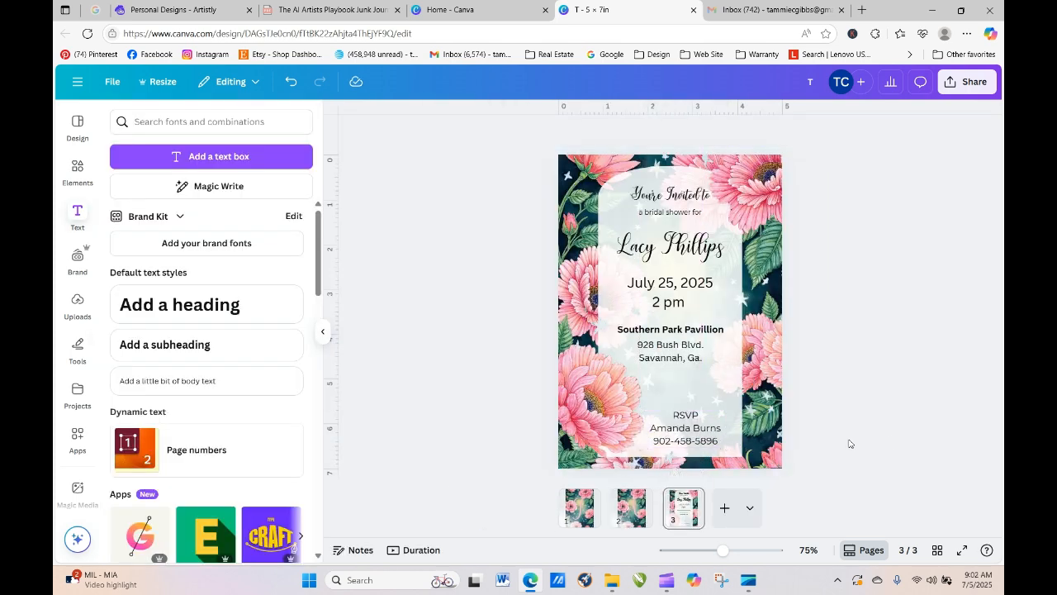
left_click(715, 430)
left_click_drag(715, 430, 720, 430)
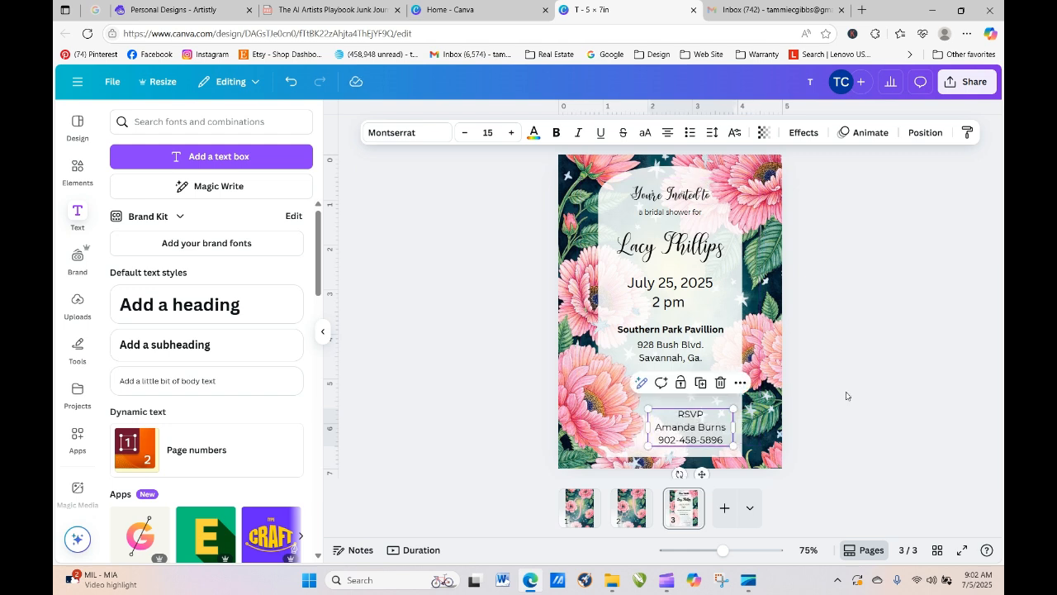
left_click(878, 384)
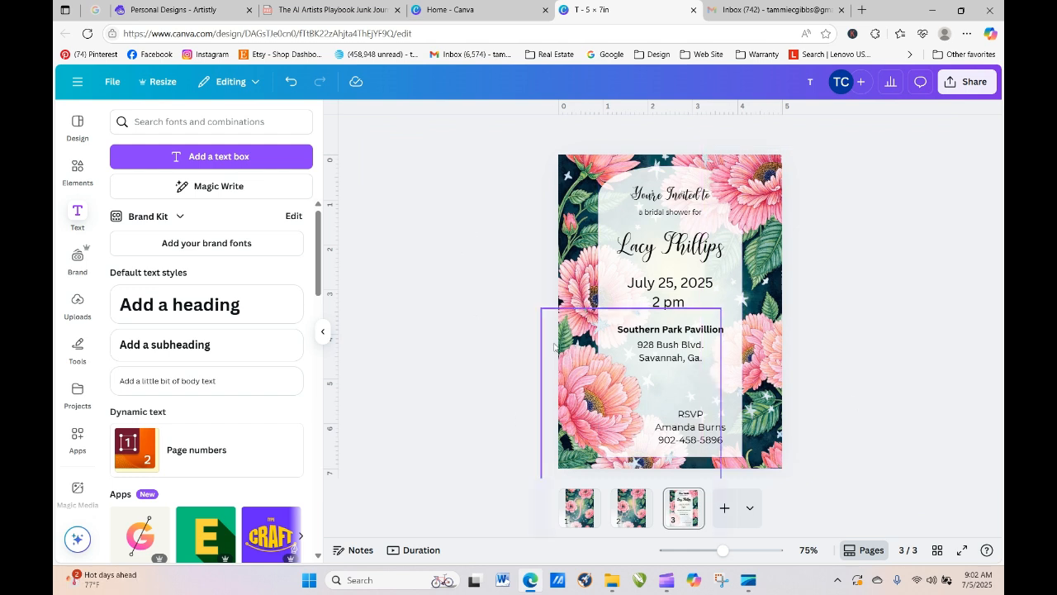
- Scroll through the Artistly personal designs gallery, then return to the Canva invitation
left_click(165, 7)
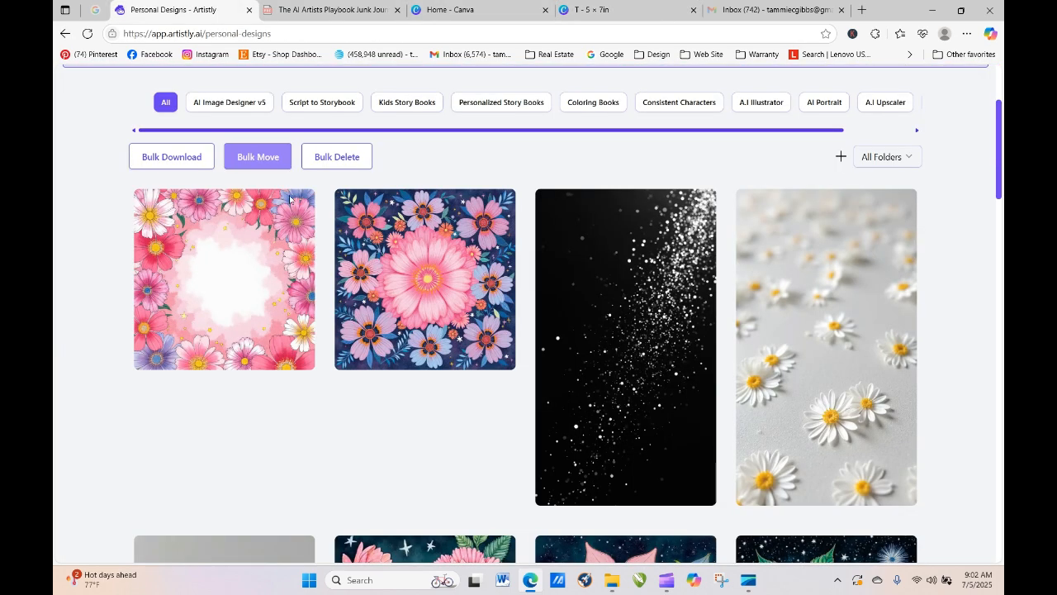
left_click_drag(1002, 153, 1000, 54)
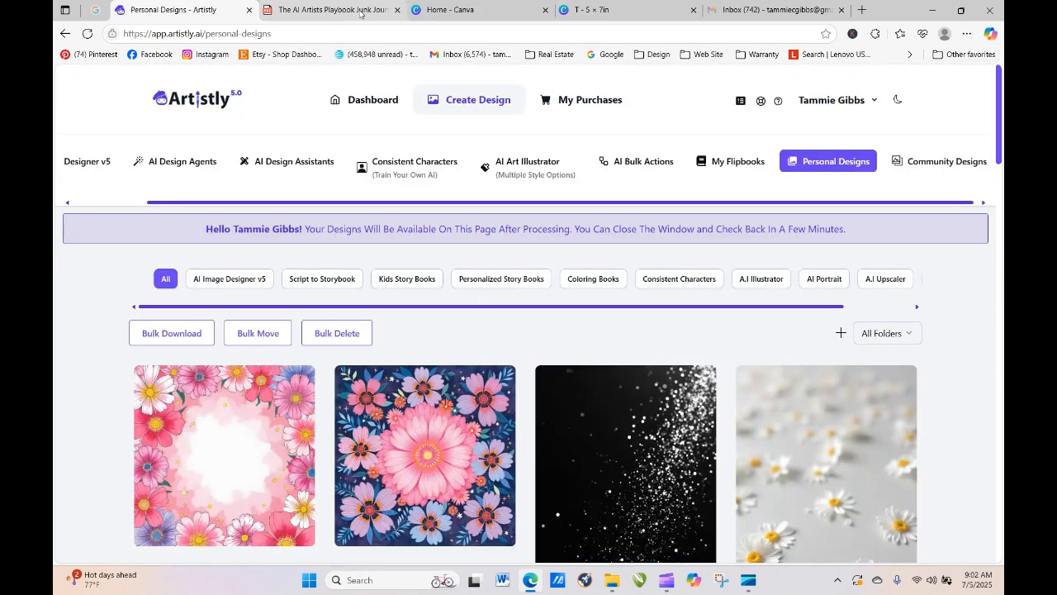
left_click(595, 8)
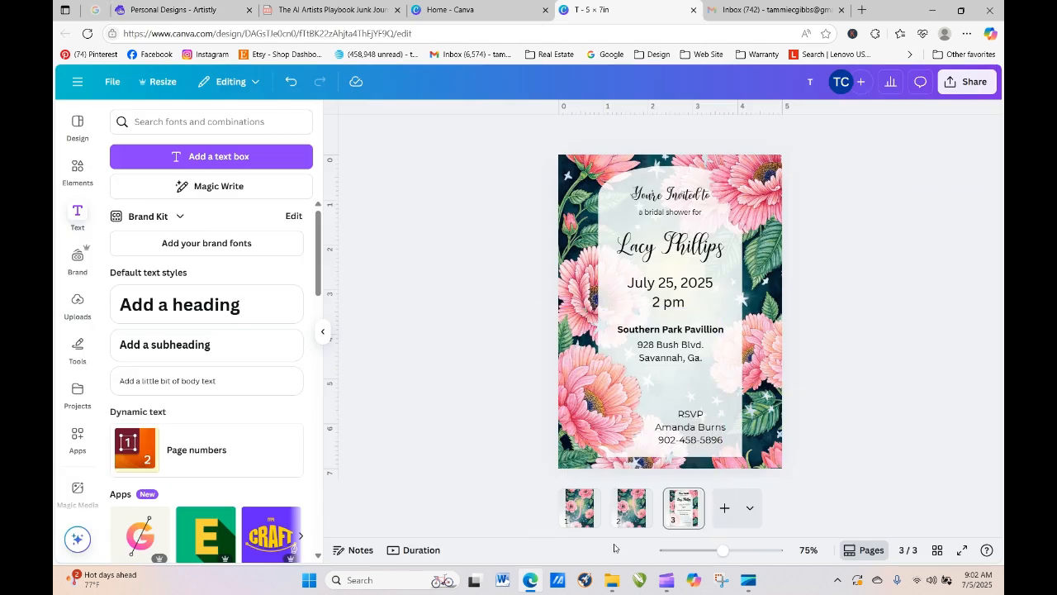
- Add a blank page 4 after the invitation pages, then browse the Artistly personal designs gallery
left_click(580, 511)
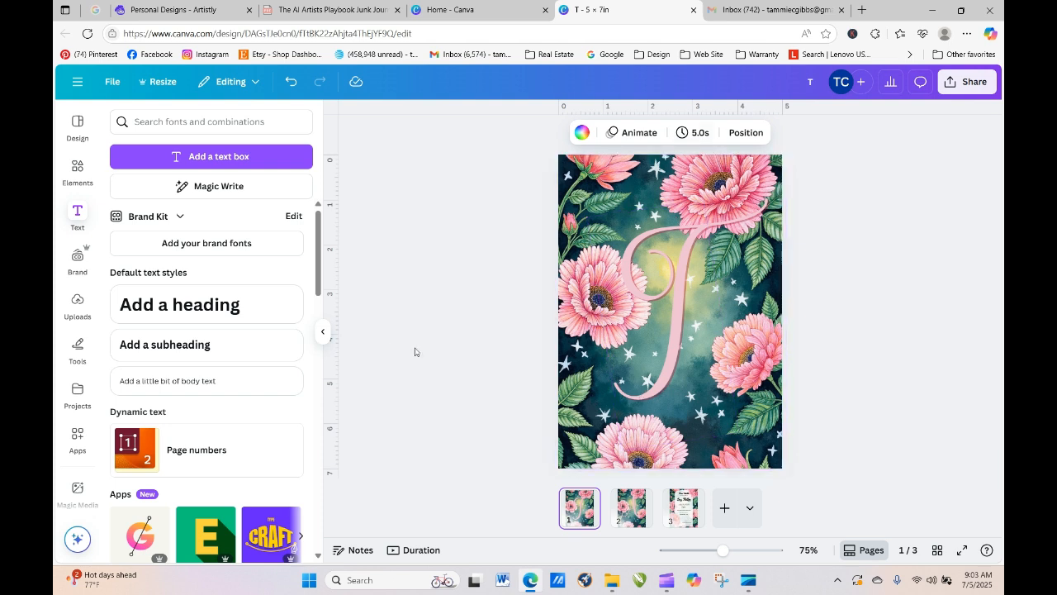
left_click(391, 335)
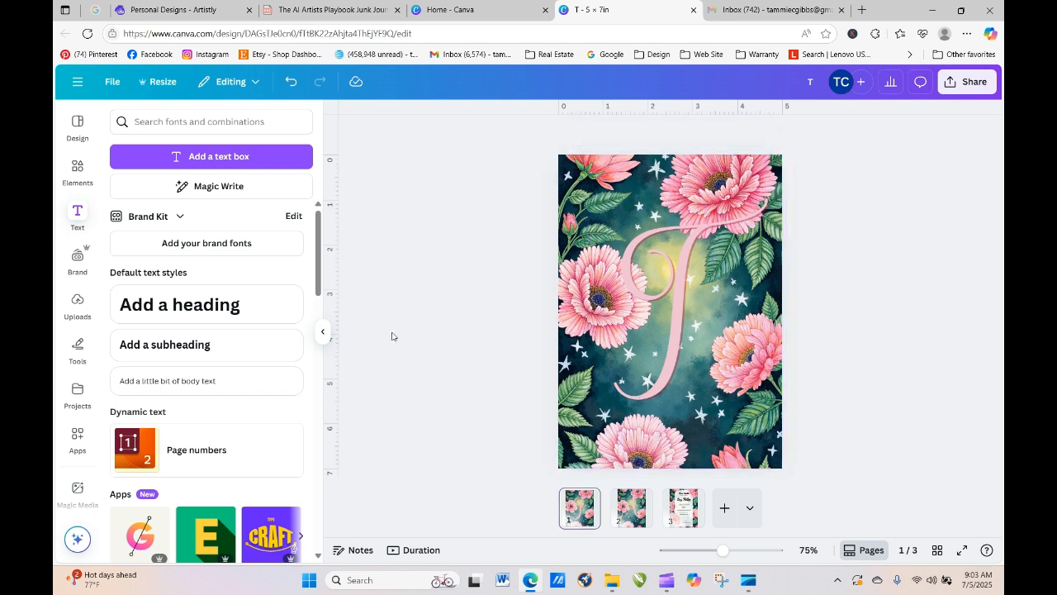
left_click(724, 510)
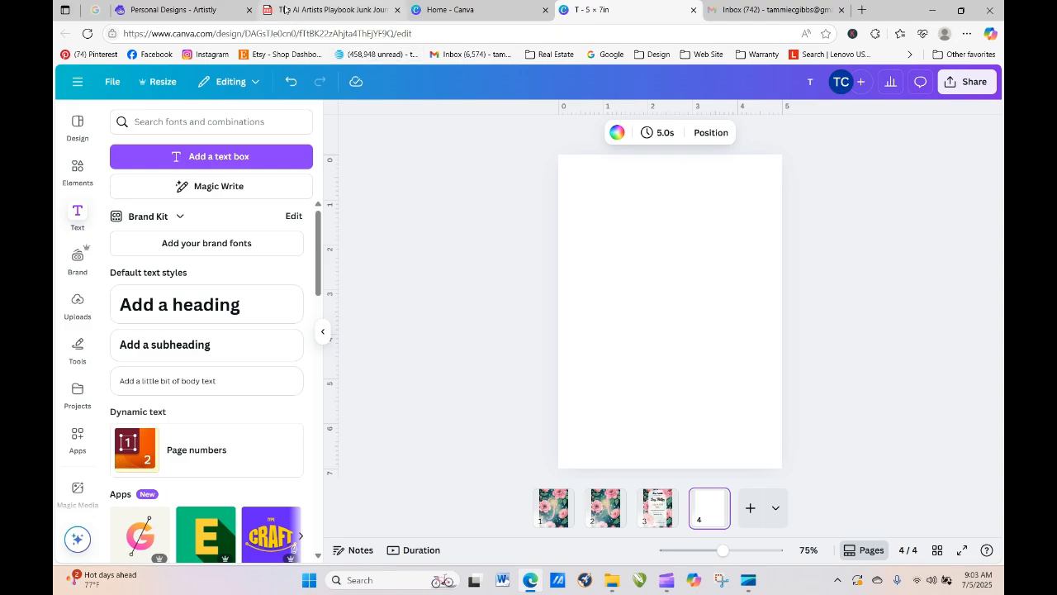
left_click(186, 9)
mouse_move(998, 89)
left_mouse_down()
mouse_move(1001, 483)
mouse_move(1001, 444)
mouse_move(1001, 472)
mouse_move(1001, 451)
mouse_move(1000, 462)
left_mouse_up()
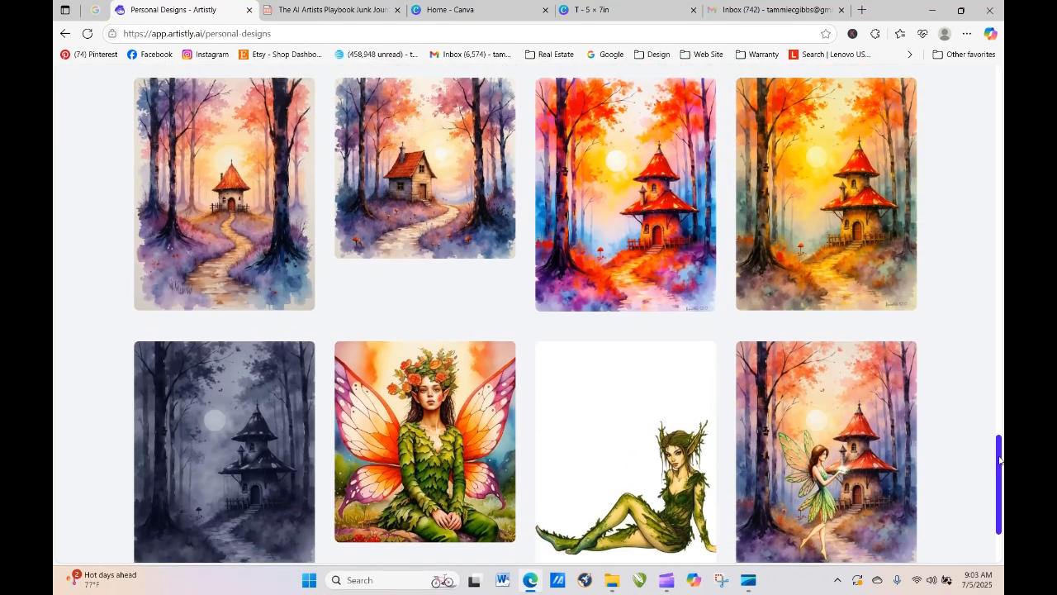
- Download the first and third watercolour forest-cottage images as PNGs, then return to Canva
mouse_move(700, 156)
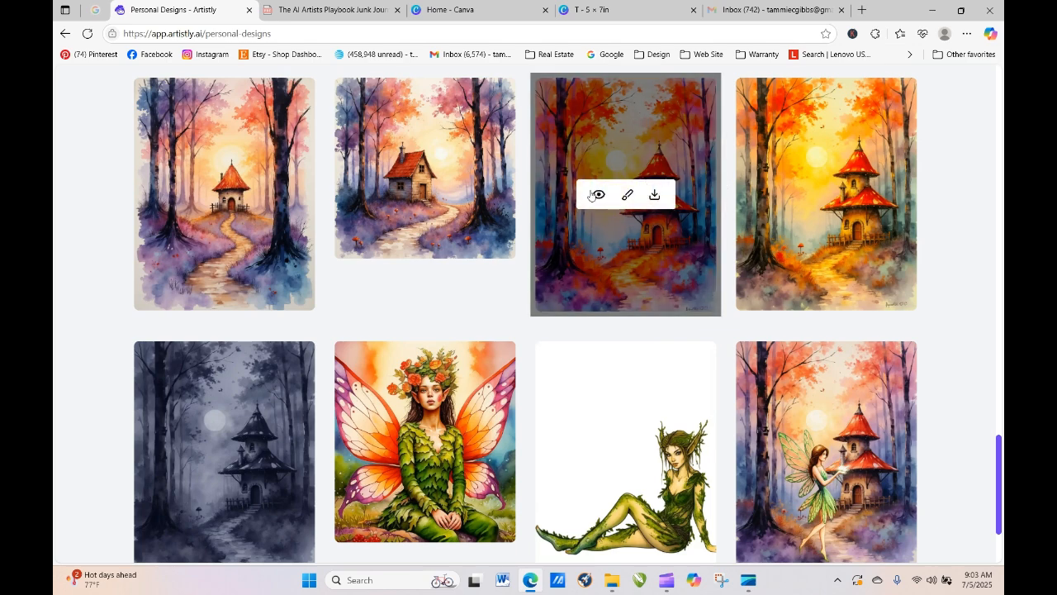
left_click(654, 196)
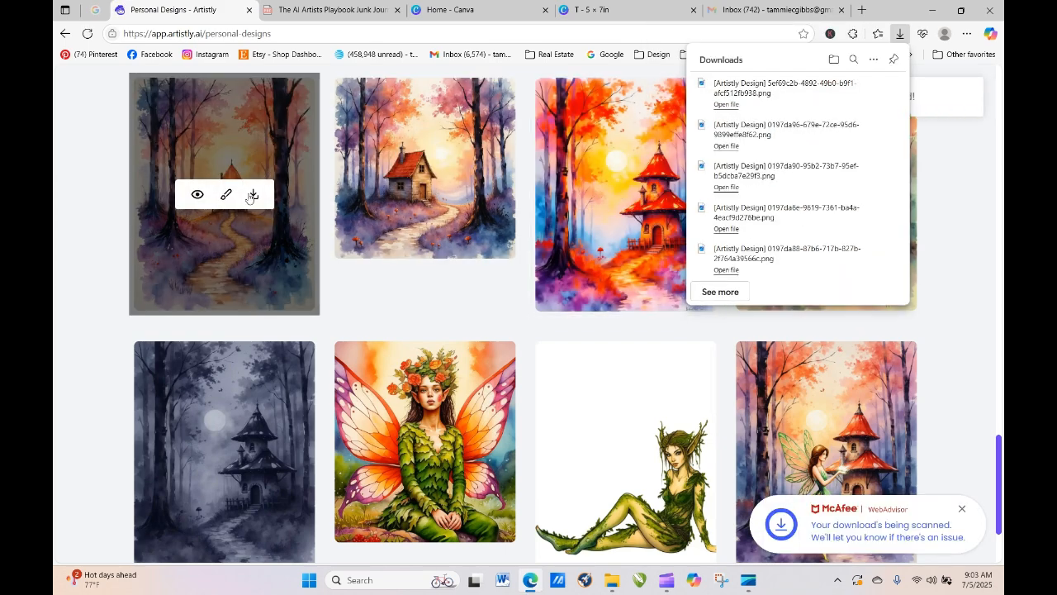
left_click(252, 196)
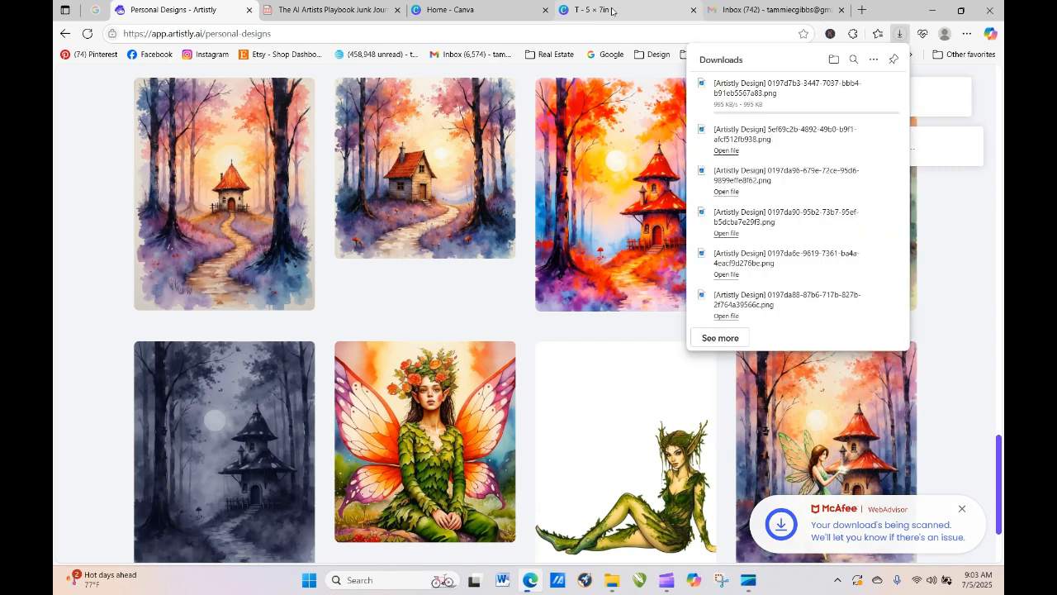
left_click(612, 11)
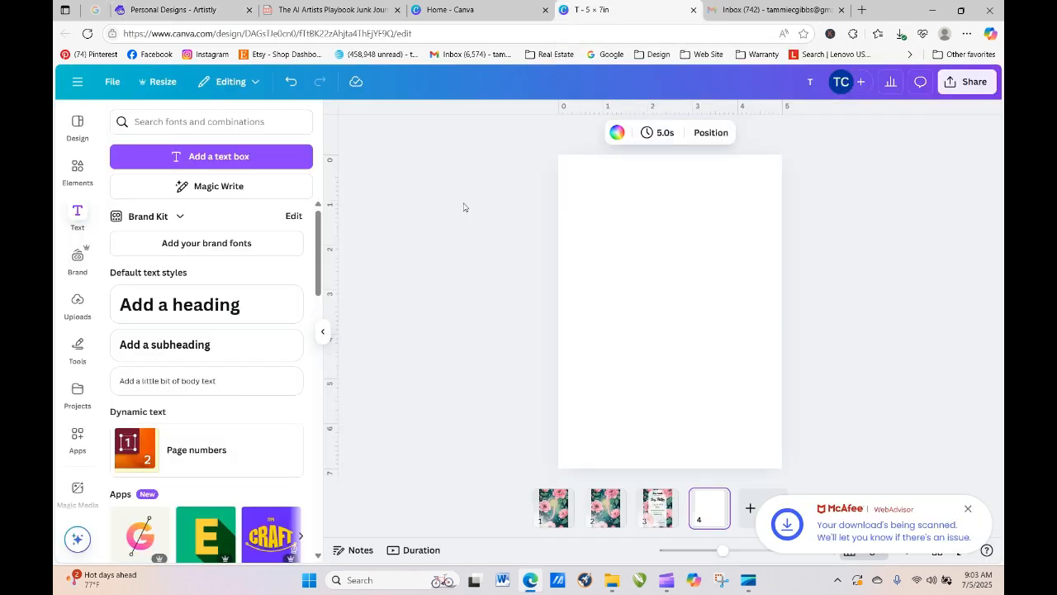
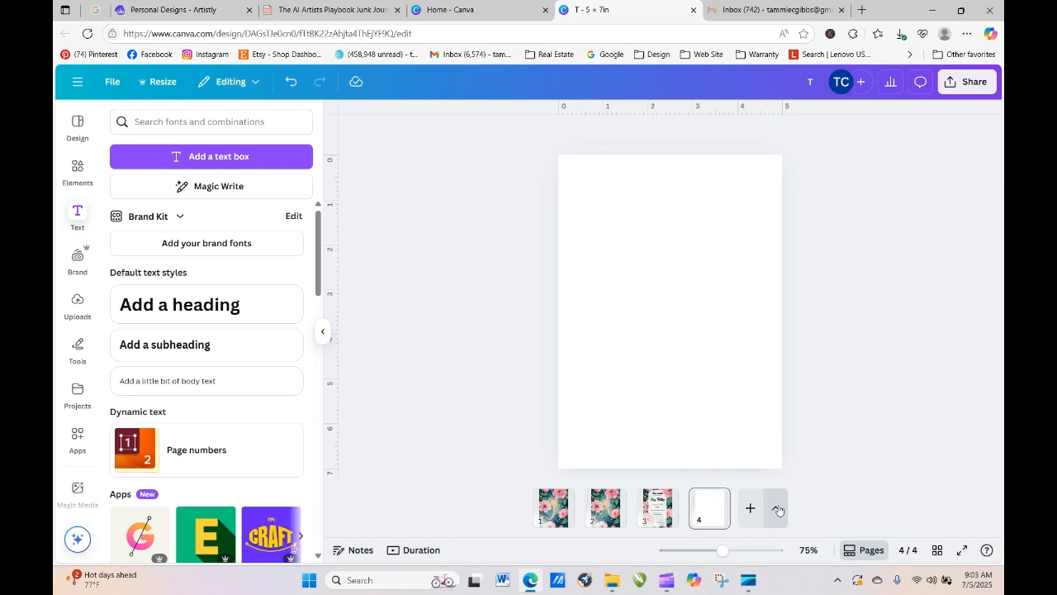
- Add a blank custom-size page 5 measuring 8.5 × 11 in, portrait
left_click(777, 508)
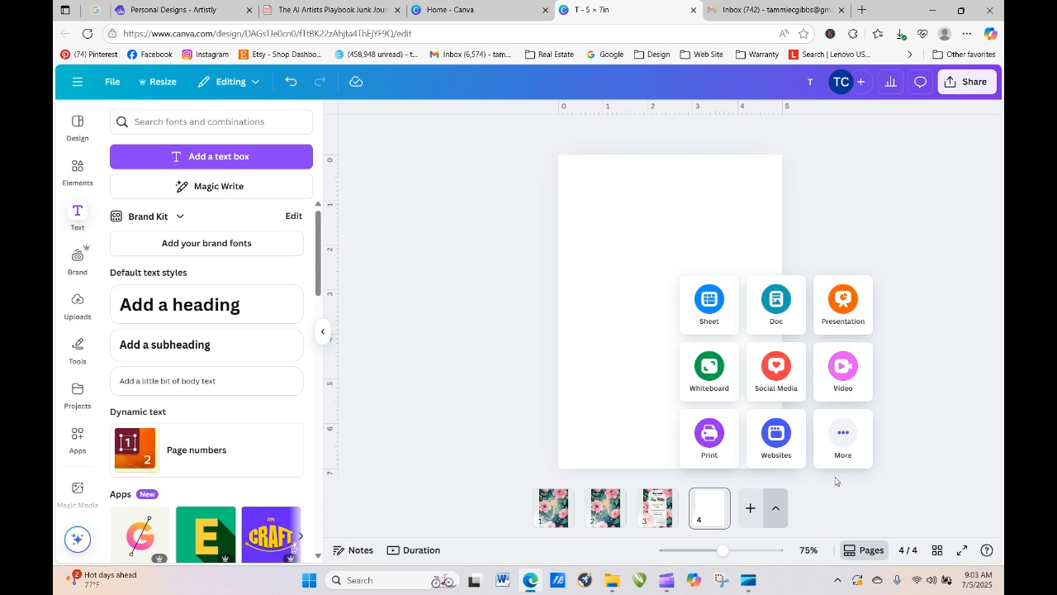
left_click(843, 438)
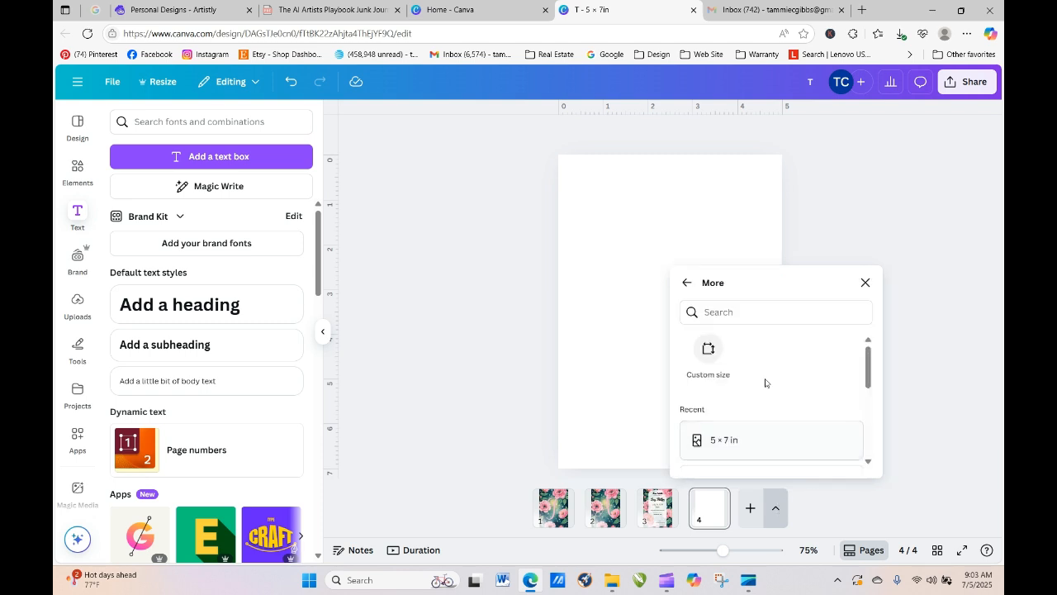
left_click(710, 352)
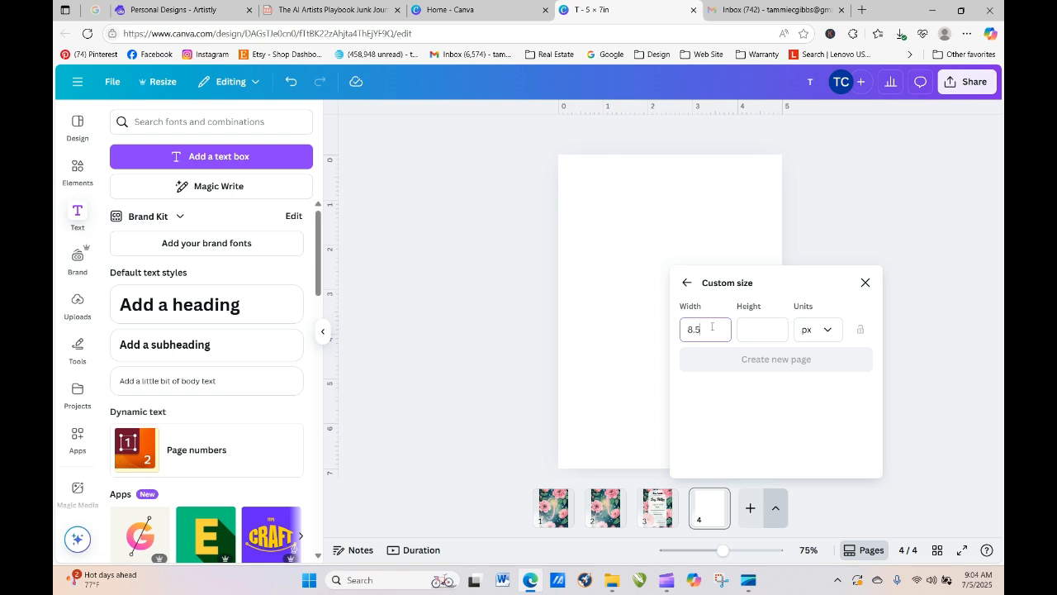
left_click(750, 330)
type("11")
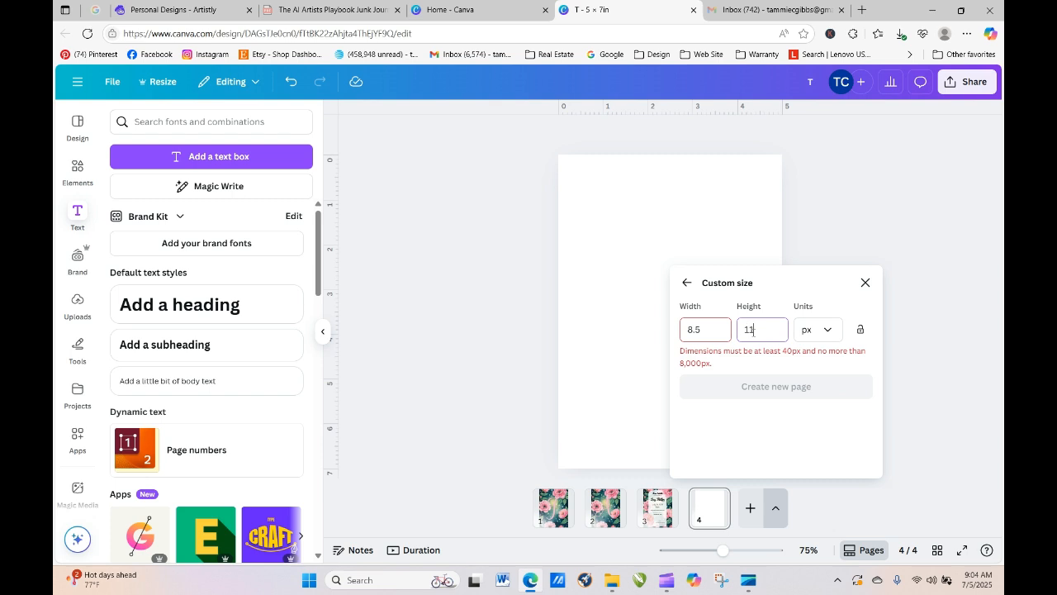
left_click(827, 331)
left_click(824, 394)
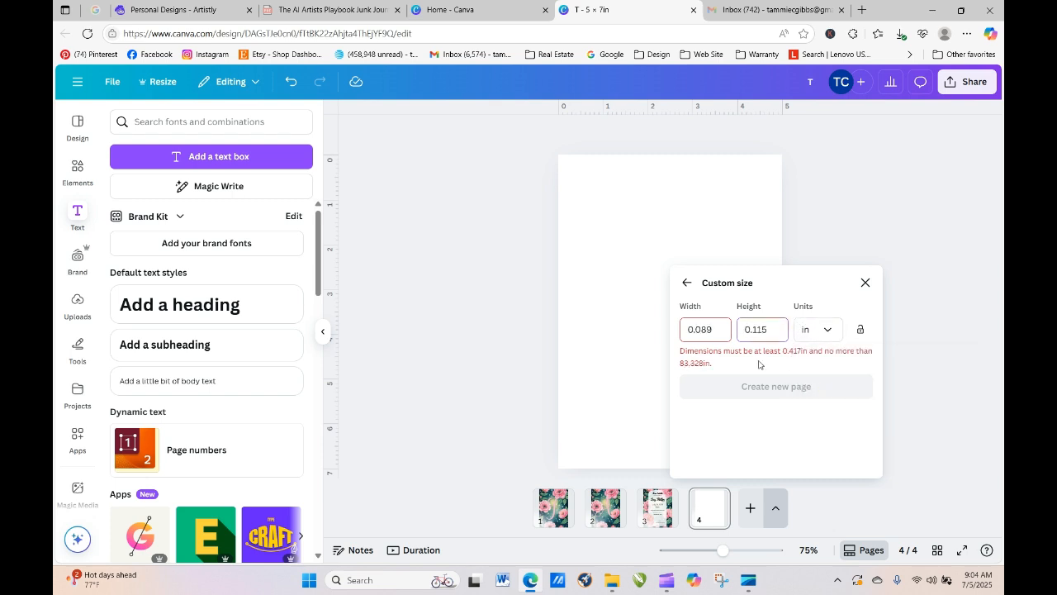
key("BackSpace")
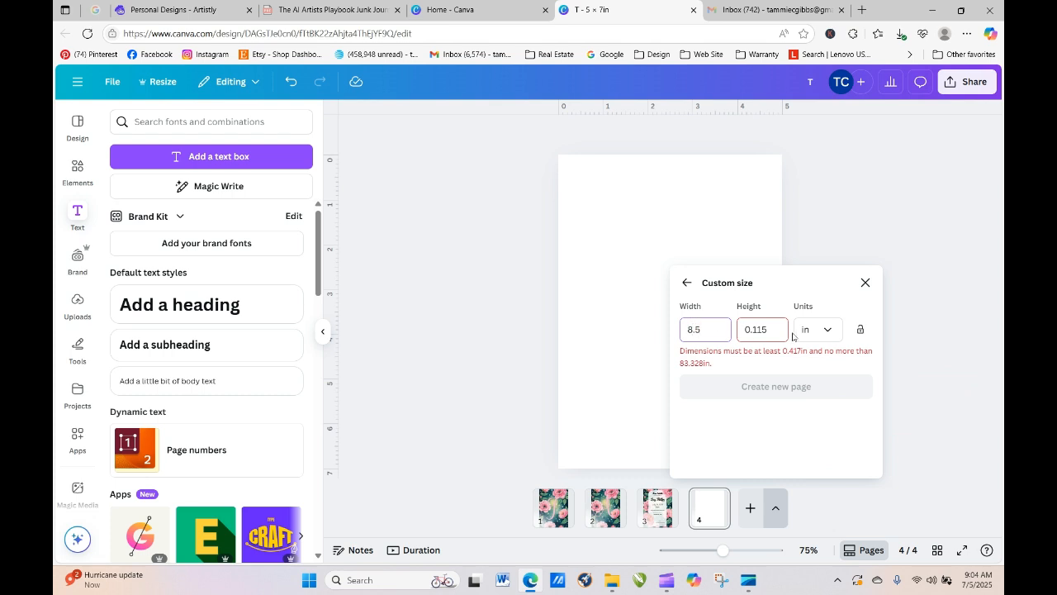
double_click(747, 330)
type("11")
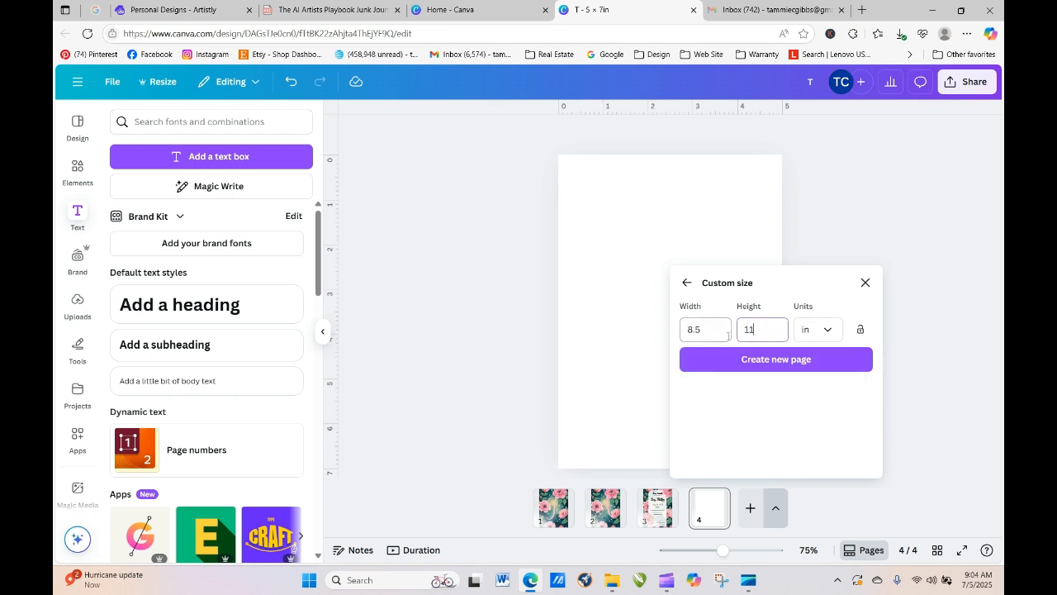
left_click(759, 368)
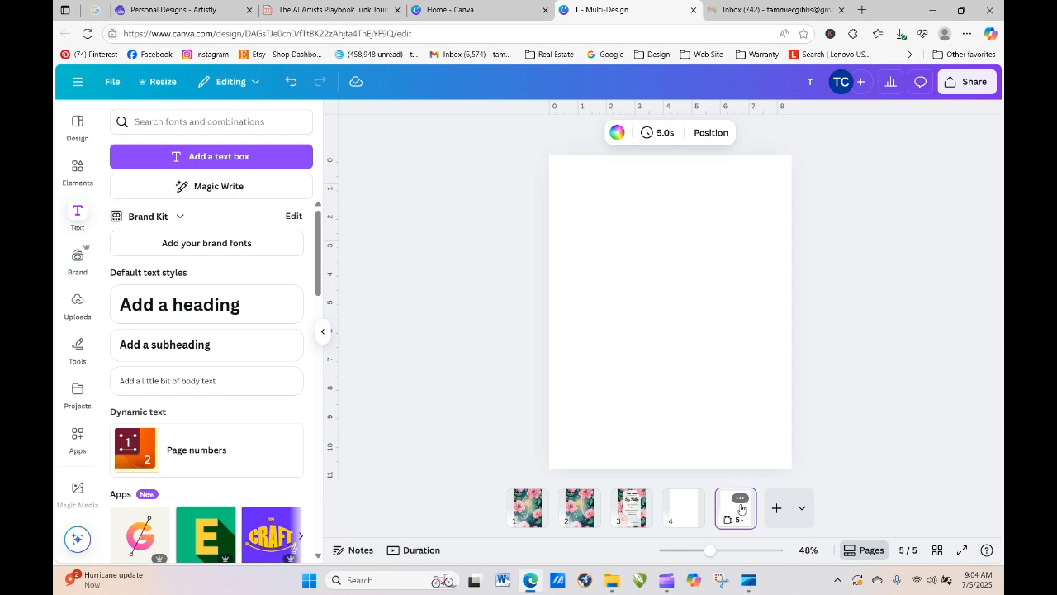
- Make an 11 × 8.5 in landscape copy of page 5 as page 6, with a vertical guide at 5.5 in
left_click(741, 499)
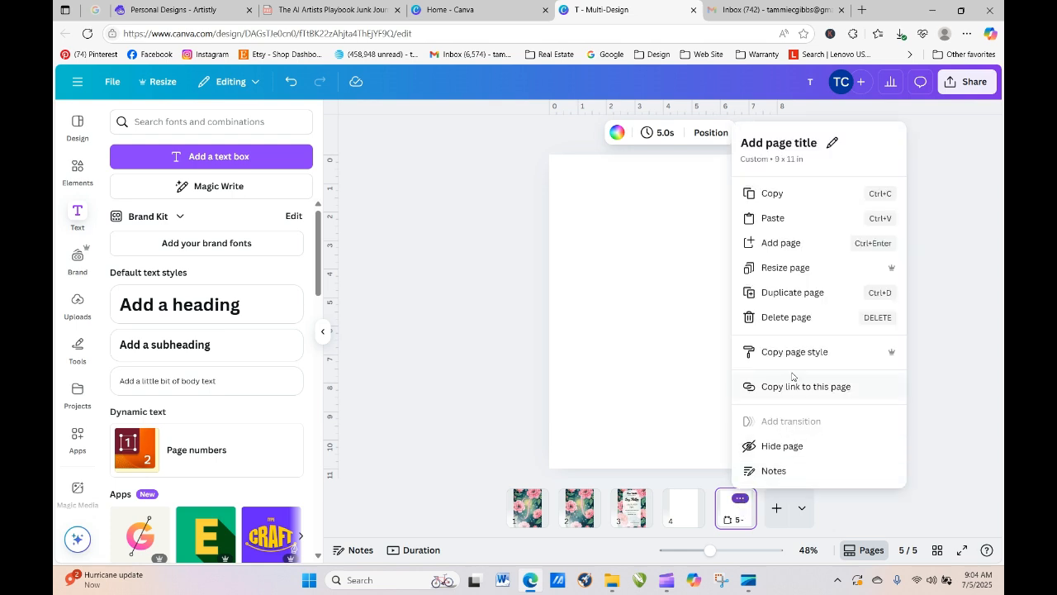
left_click(786, 267)
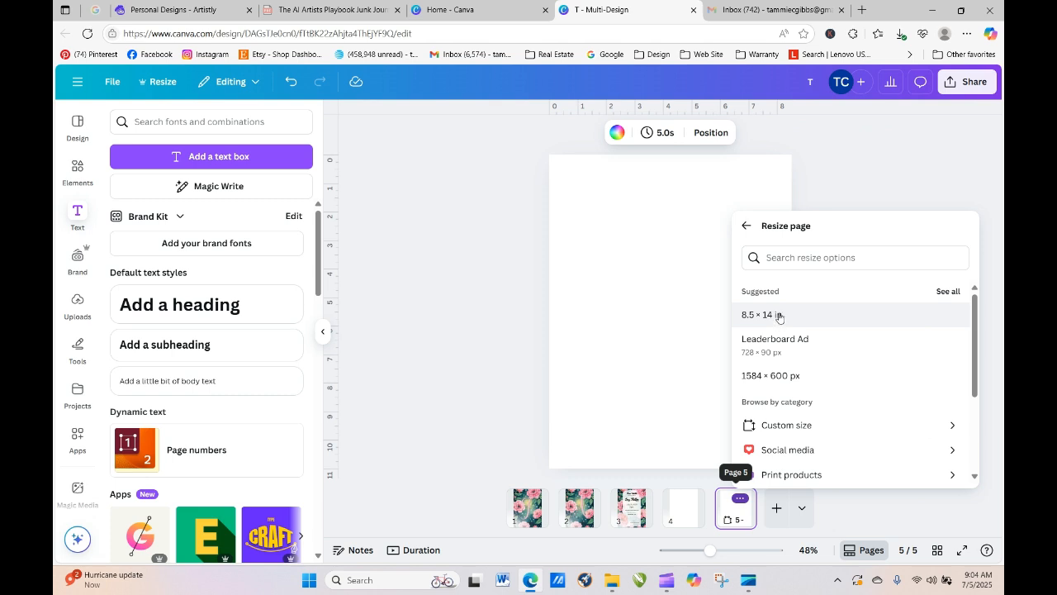
left_click(783, 426)
left_click(775, 308)
key("BackSpace")
key("BackSpace")
key("BackSpace")
type("11")
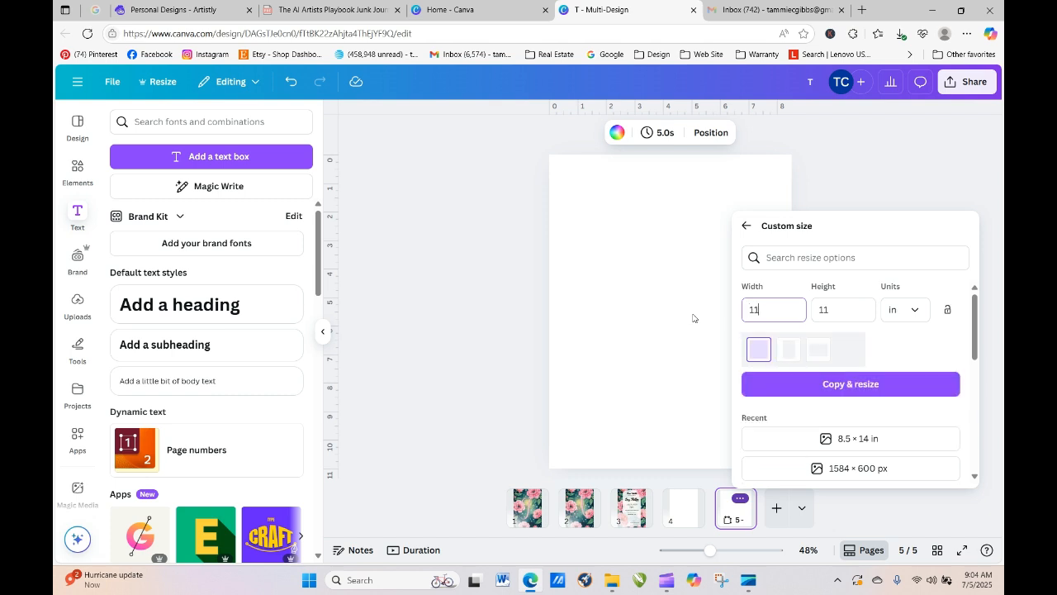
double_click(829, 310)
type("5.")
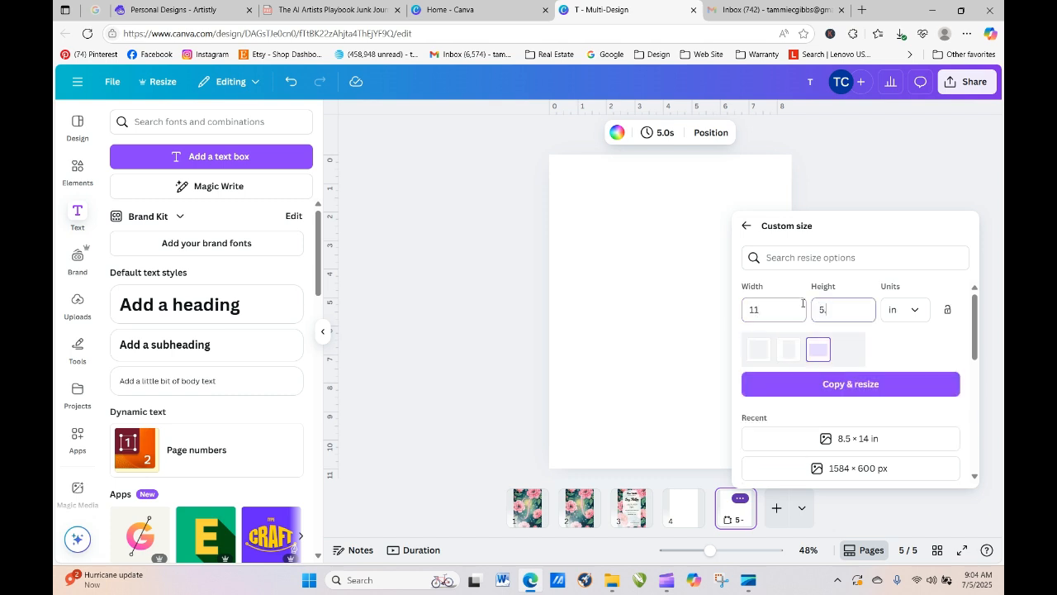
key("BackSpace")
key("BackSpace")
type("8.5")
left_click(859, 383)
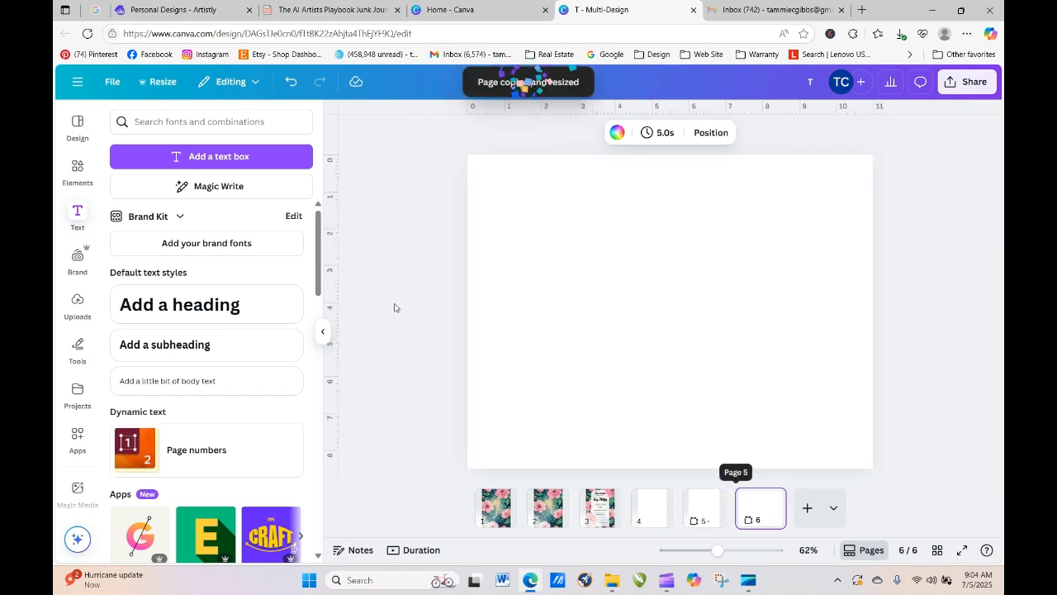
left_click(378, 259)
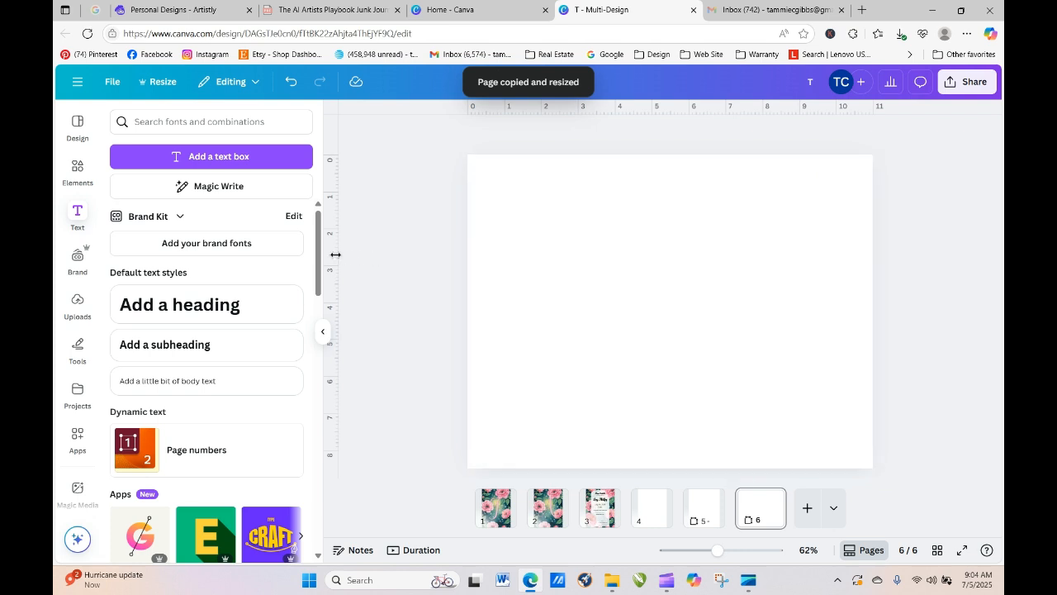
left_click_drag(335, 258, 669, 247)
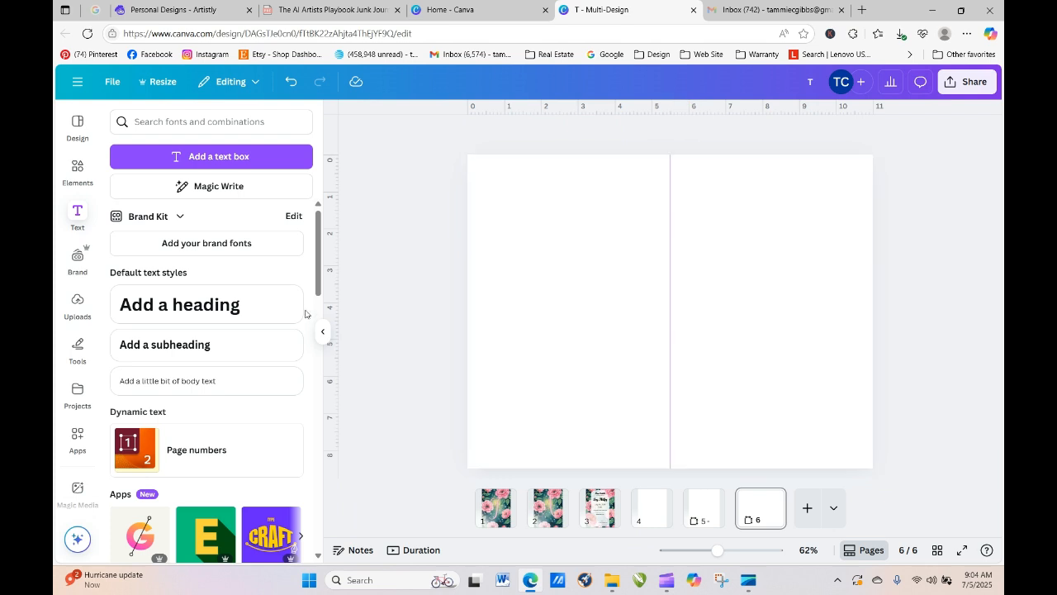
- Upload the orange watercolour forest-house image from the Downloads folder
left_click(78, 308)
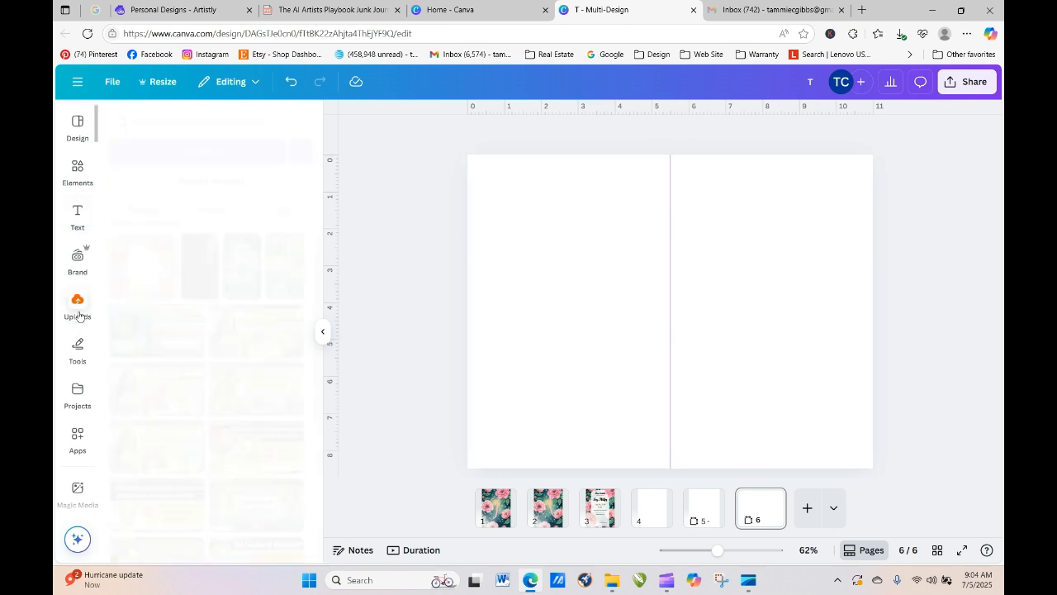
left_click(230, 152)
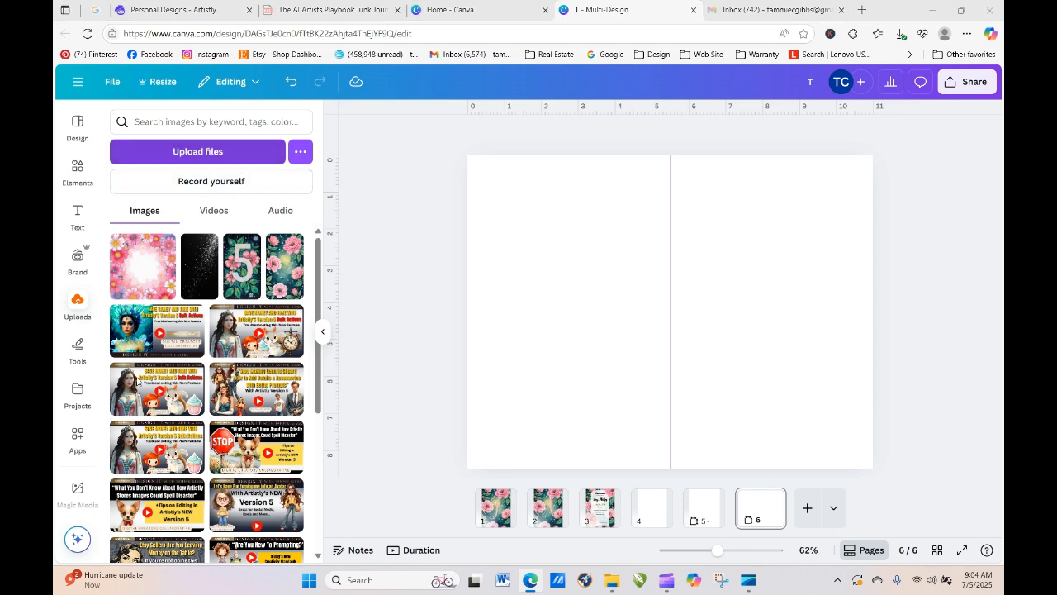
left_click(242, 143)
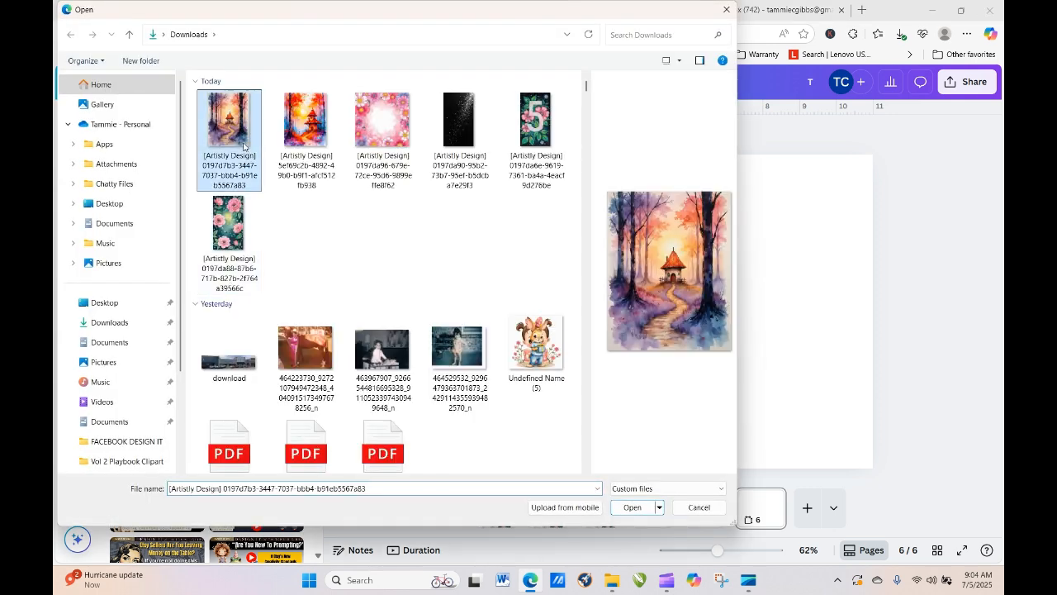
left_click(288, 142)
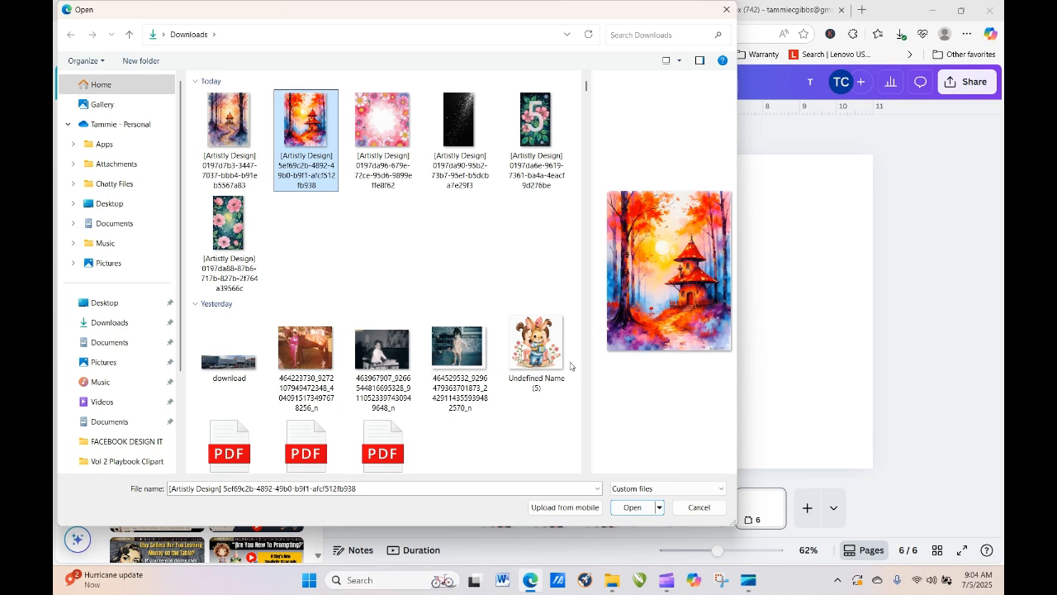
left_click(632, 507)
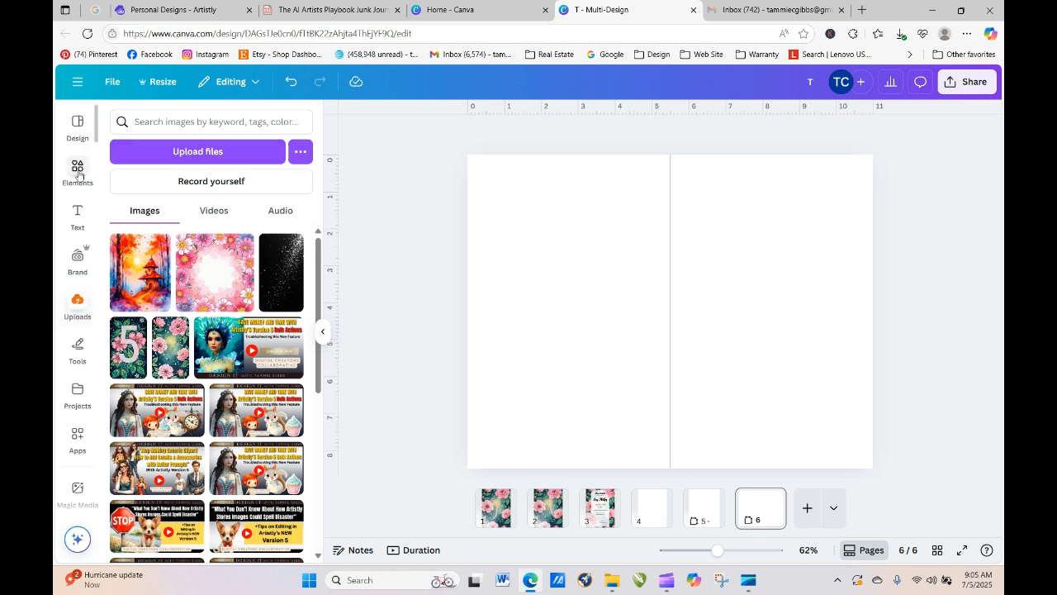
- Search the elements library for 'parchment background' photos
left_click(78, 167)
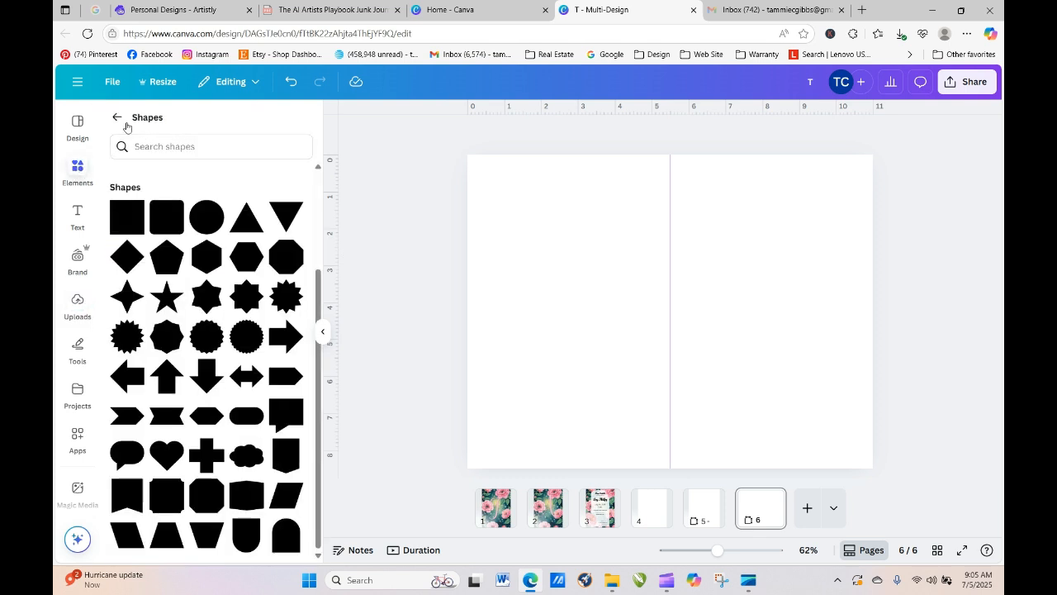
left_click(155, 124)
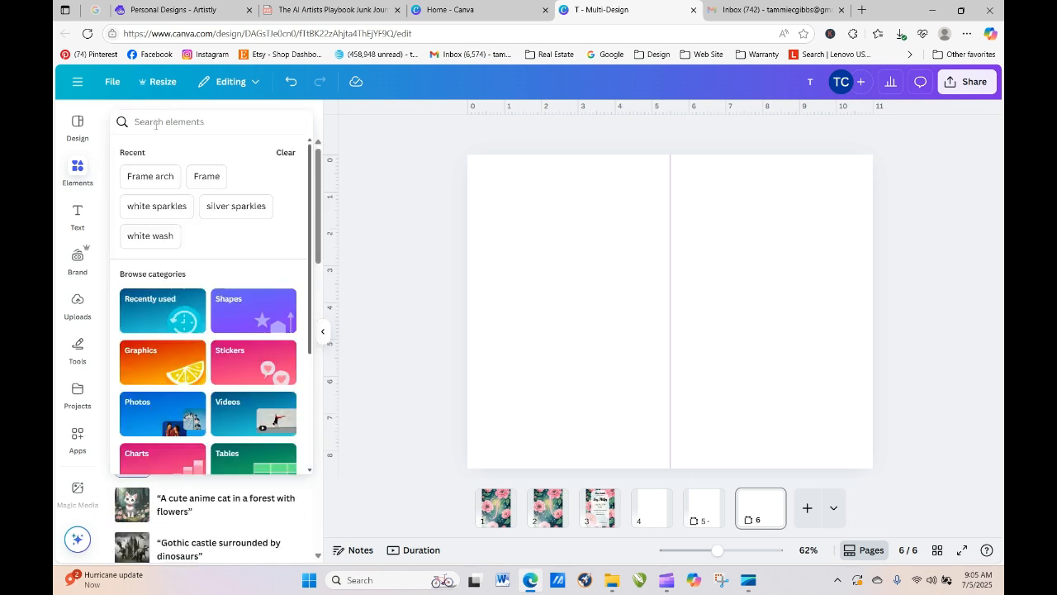
type("parchment")
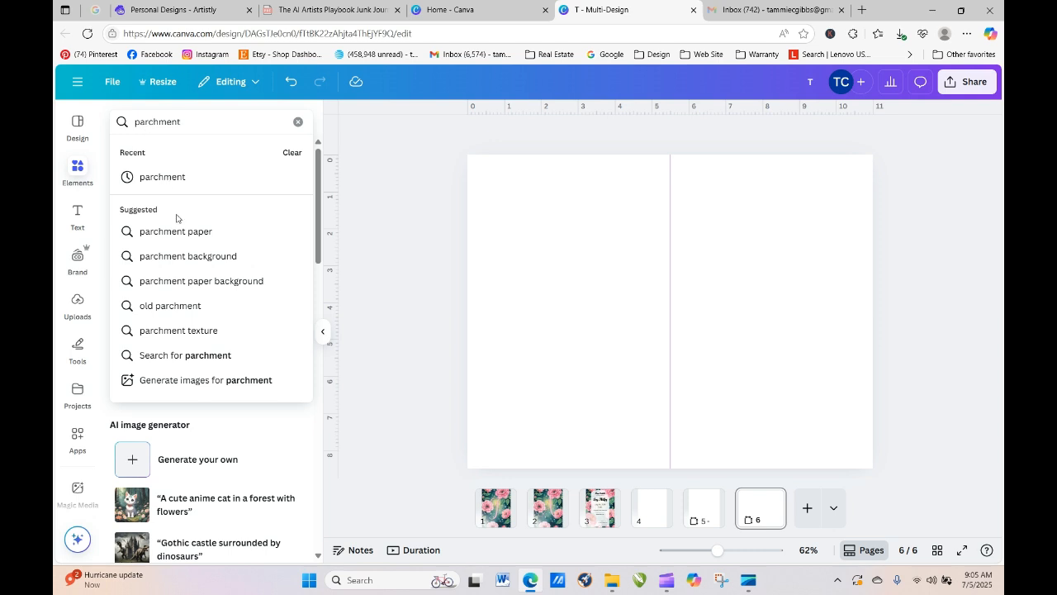
left_click(189, 255)
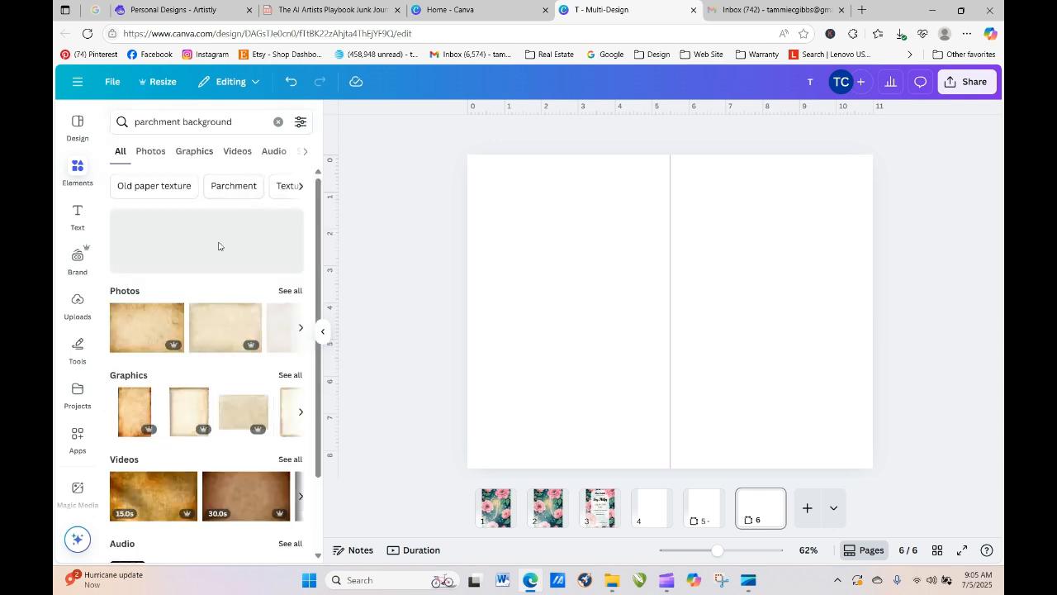
left_click(288, 291)
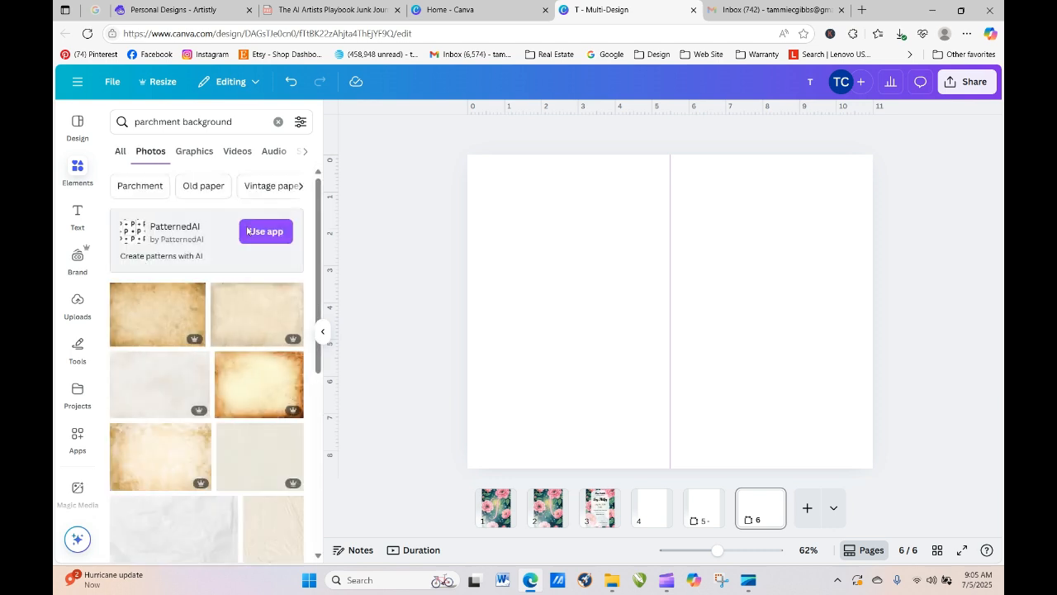
- Filter to free photos and make the golden parchment photo page 6's background
left_click(300, 121)
left_click(128, 404)
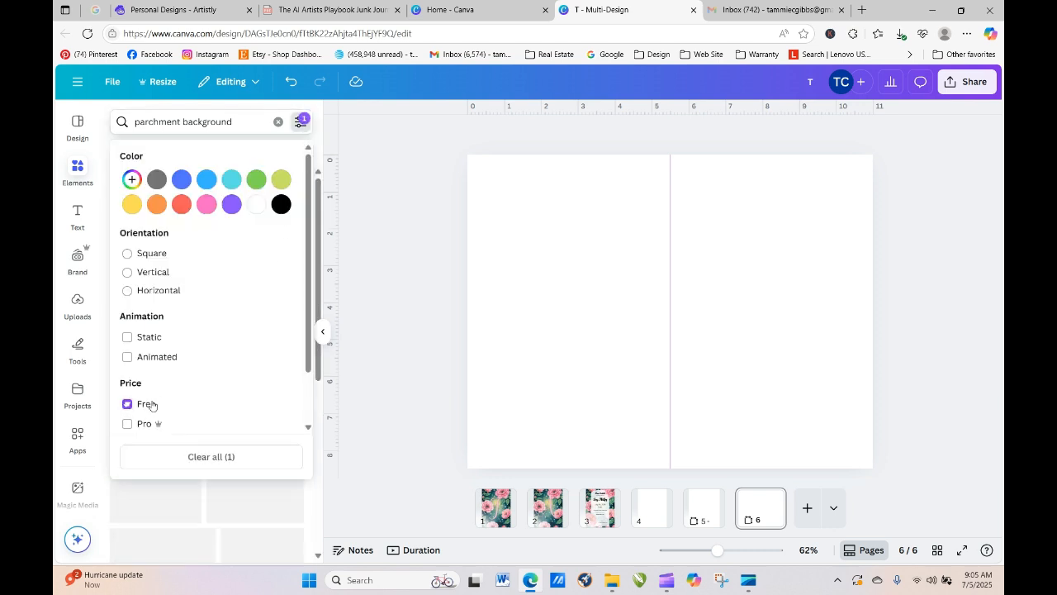
scroll(311, 293, "down", 2)
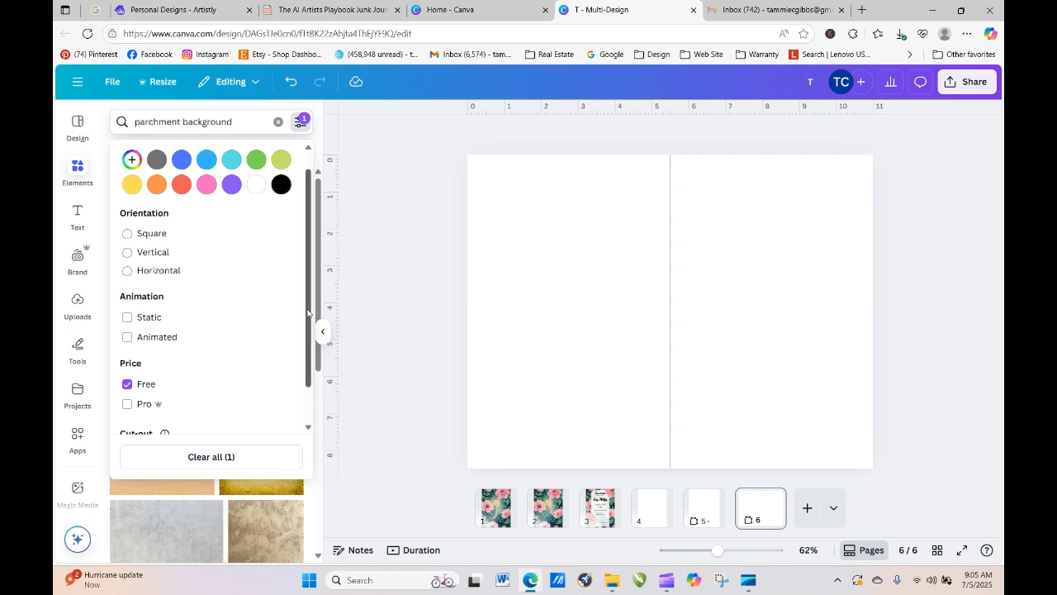
left_click(360, 434)
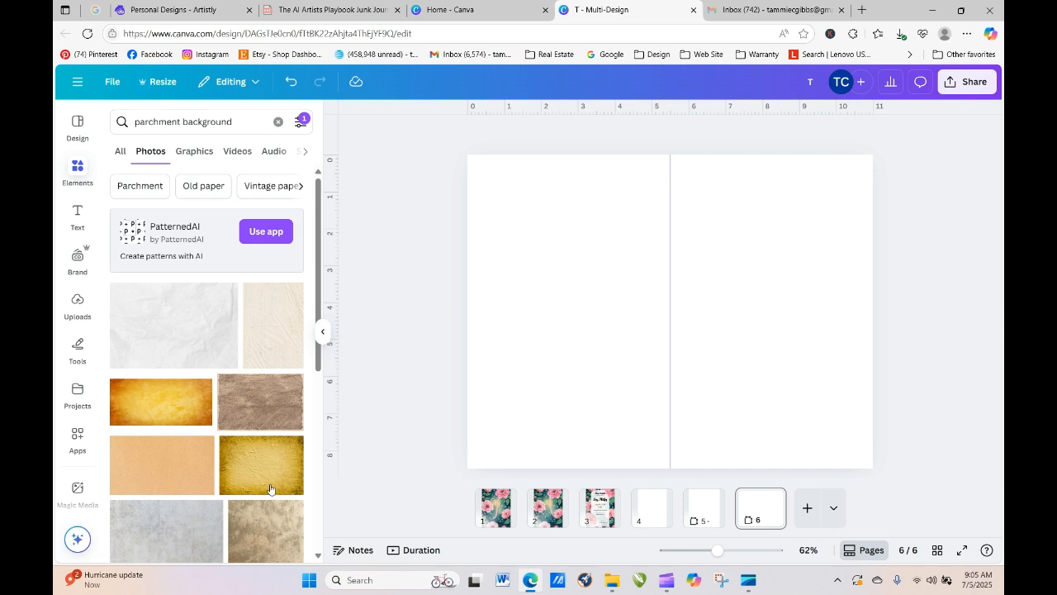
left_click_drag(141, 405, 480, 350)
left_click(379, 295)
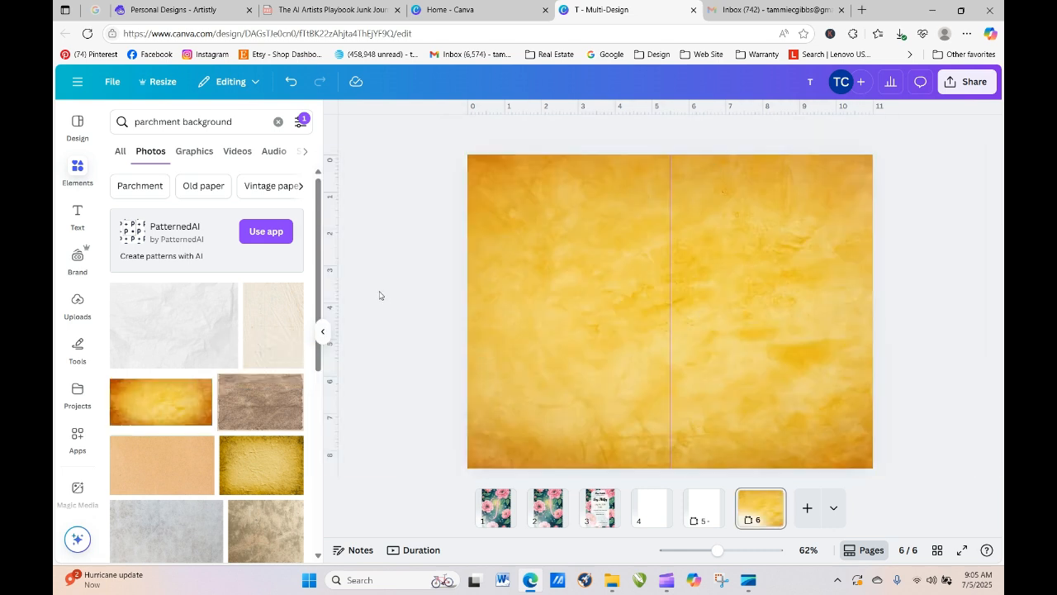
left_click(79, 304)
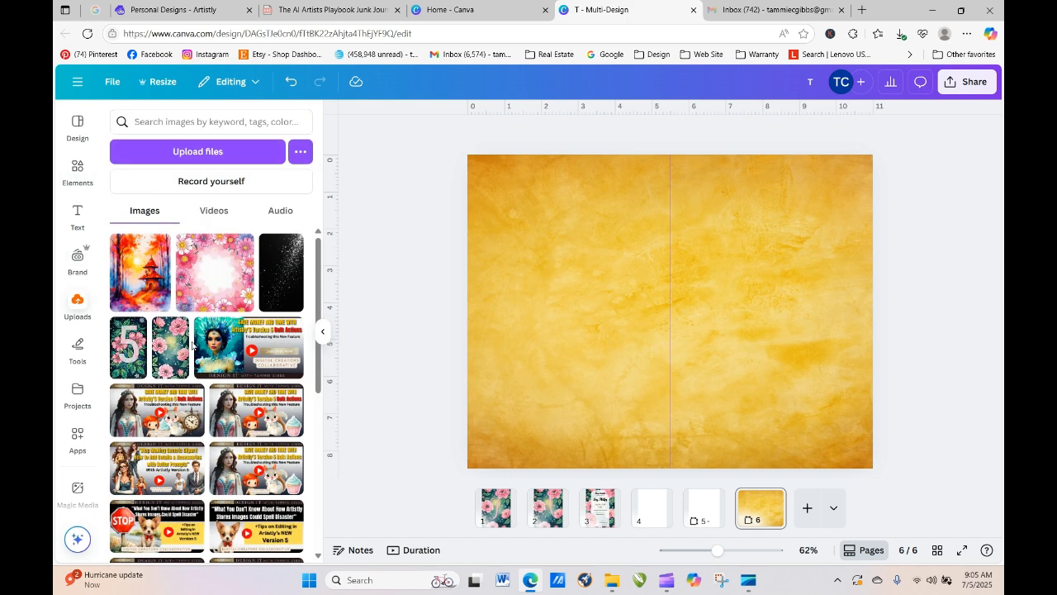
- Add the forest-house painting to page 6 and flip it horizontally
mouse_move(137, 276)
left_mouse_down()
mouse_move(533, 247)
mouse_move(353, 248)
mouse_move(152, 281)
left_mouse_up()
left_click(150, 279)
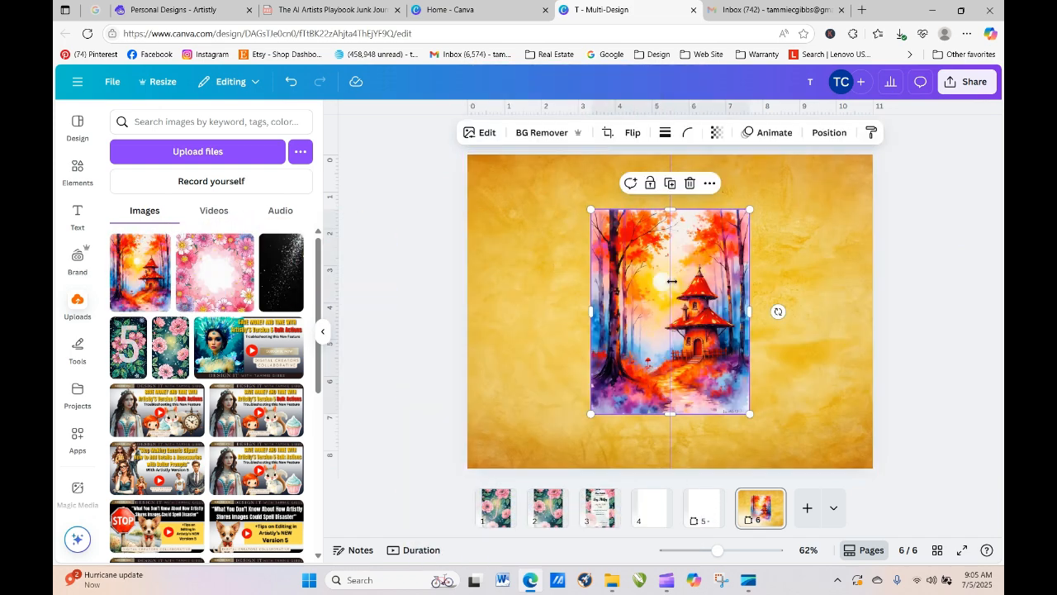
left_click_drag(678, 262, 551, 228)
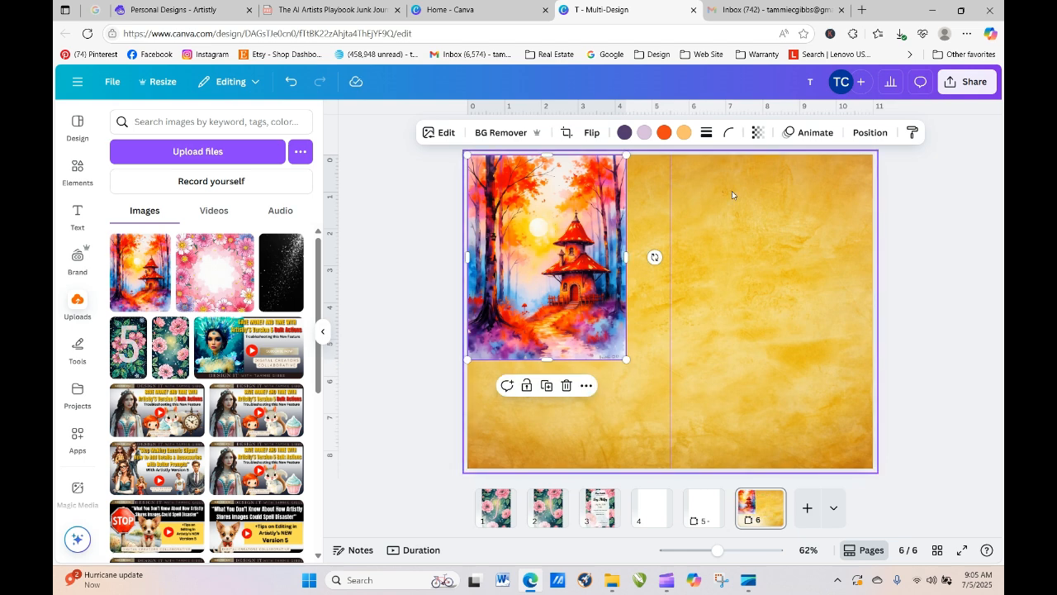
left_click(593, 133)
left_click(600, 164)
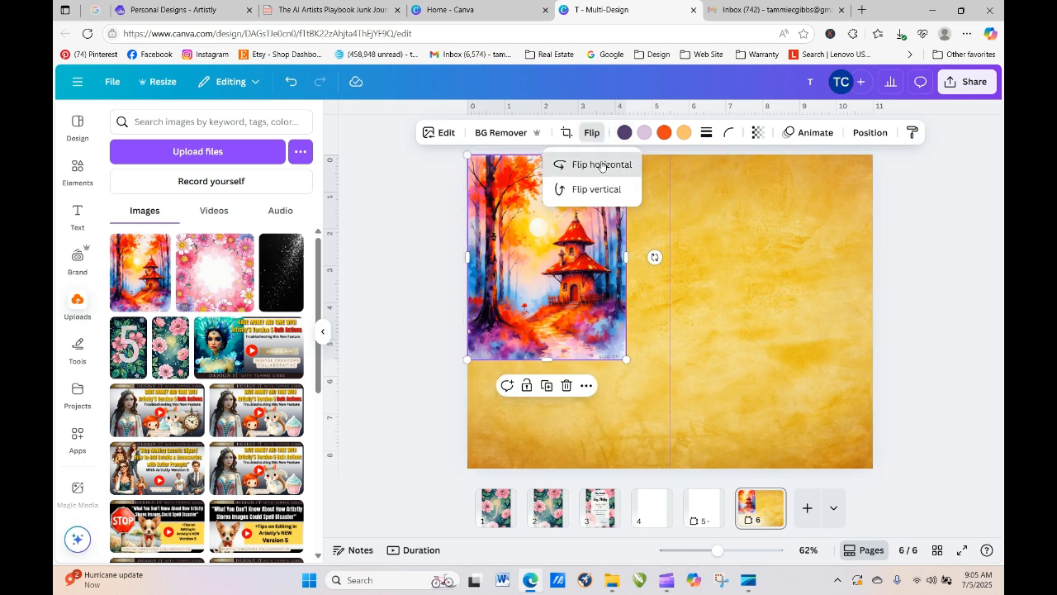
- Enlarge and stretch the painting until it fills all of page 6
left_click_drag(623, 356, 1005, 514)
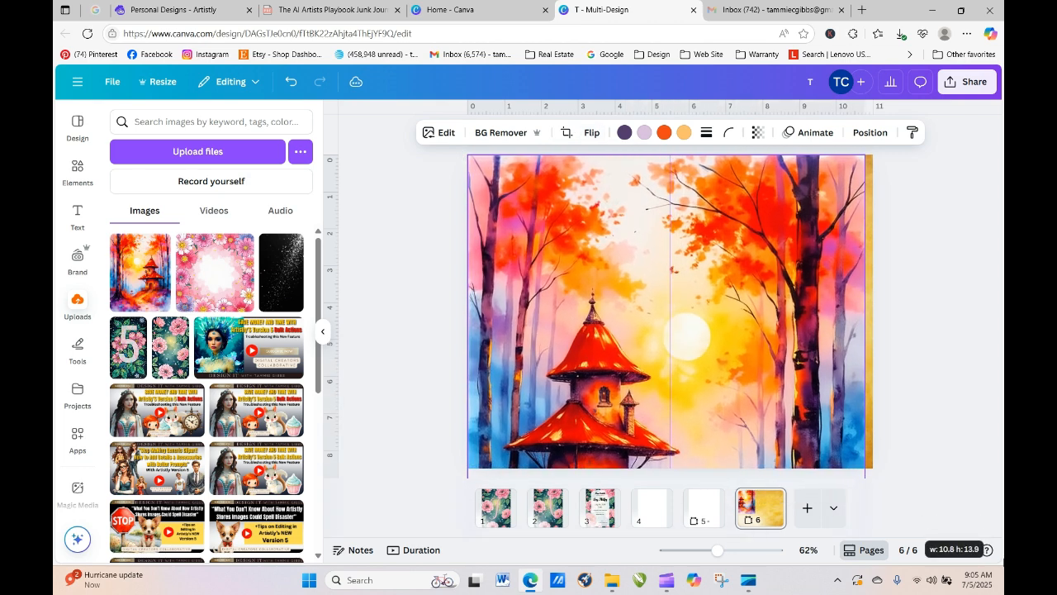
left_click_drag(849, 377, 849, 249)
left_click(963, 303)
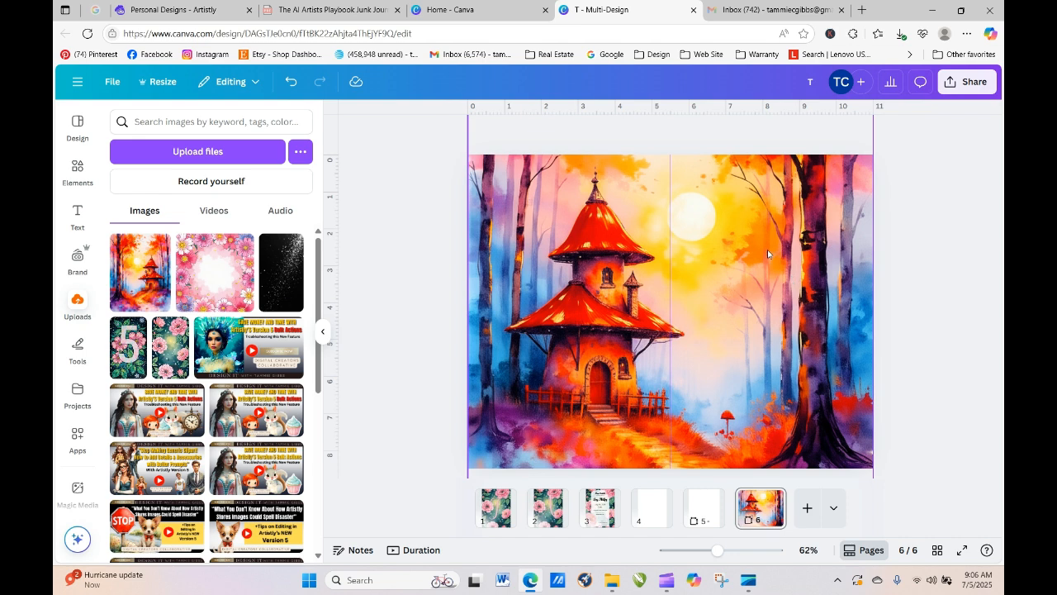
left_click(537, 323)
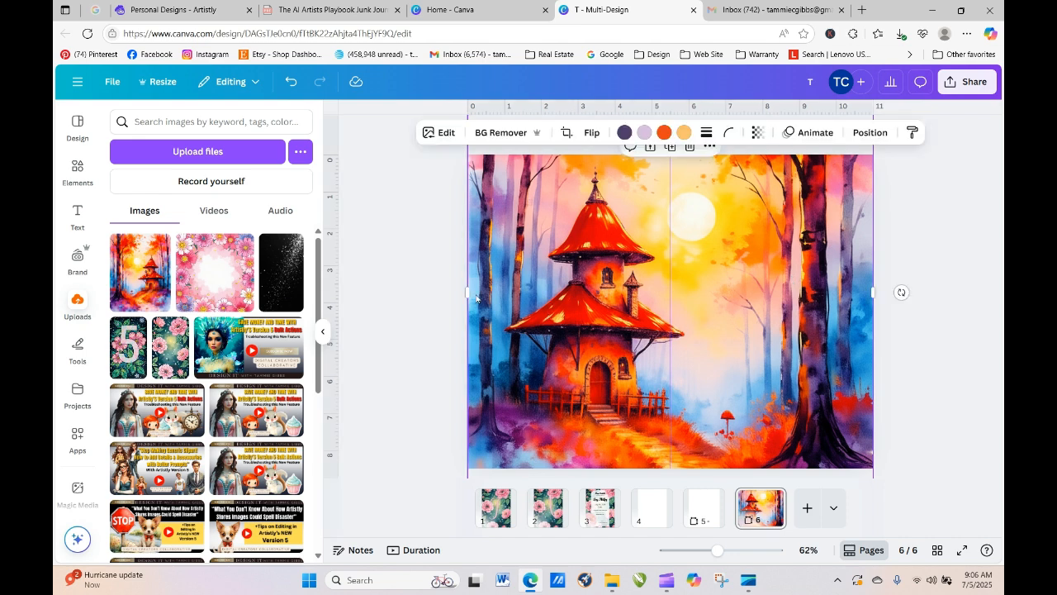
left_click_drag(465, 292, 421, 306)
left_click(963, 257)
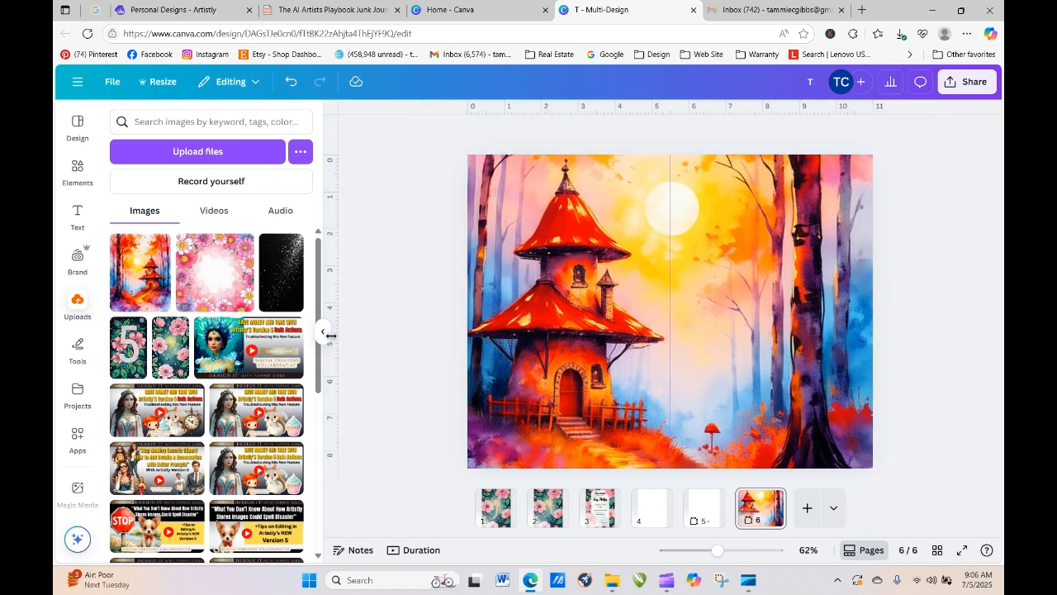
left_click(83, 174)
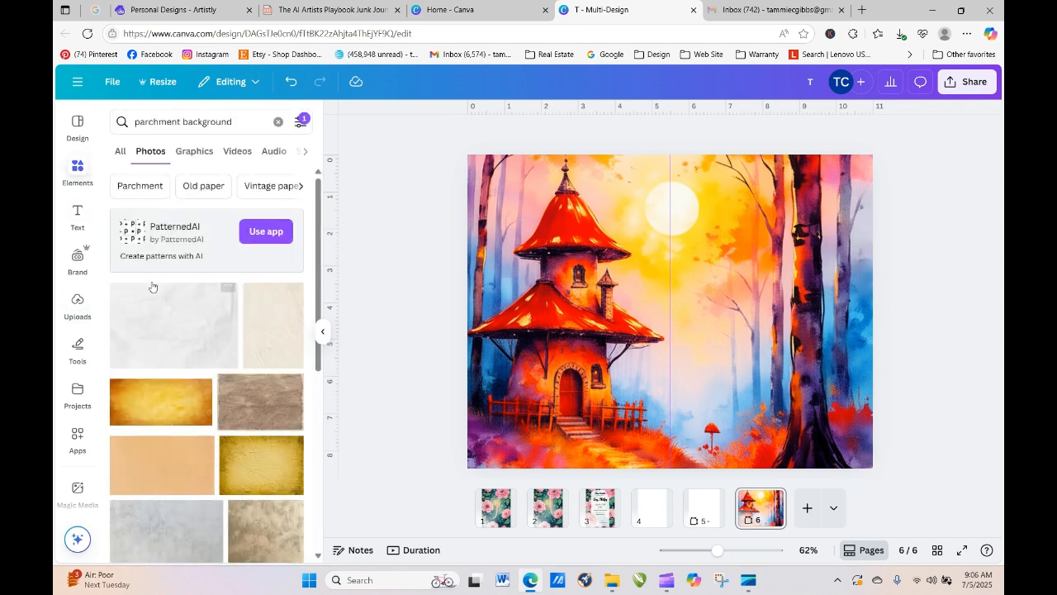
- Add a straight black line and move it near the top of page 6, above the roof
left_click(82, 356)
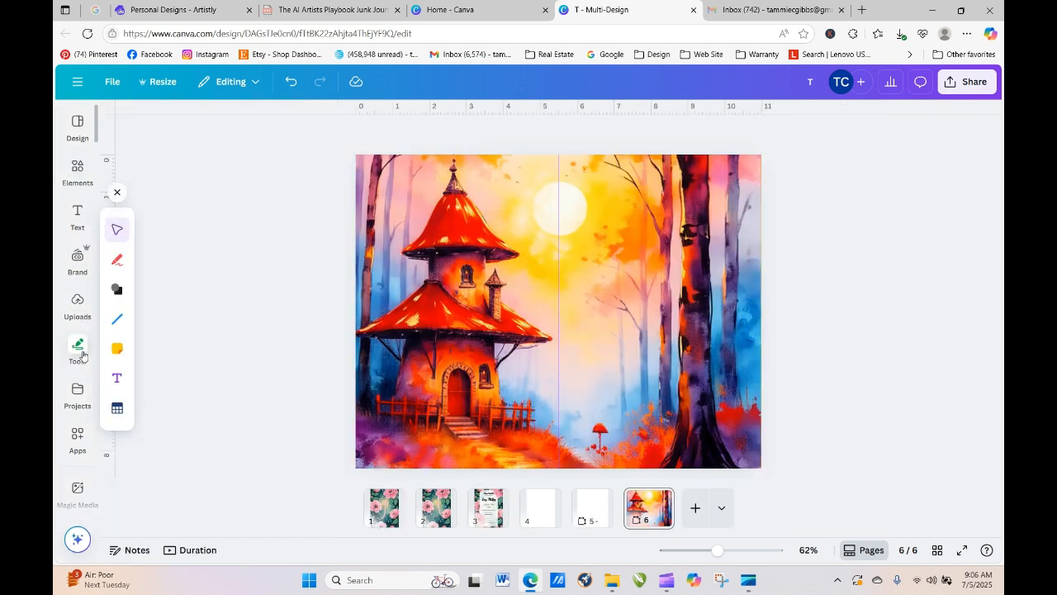
left_click(120, 319)
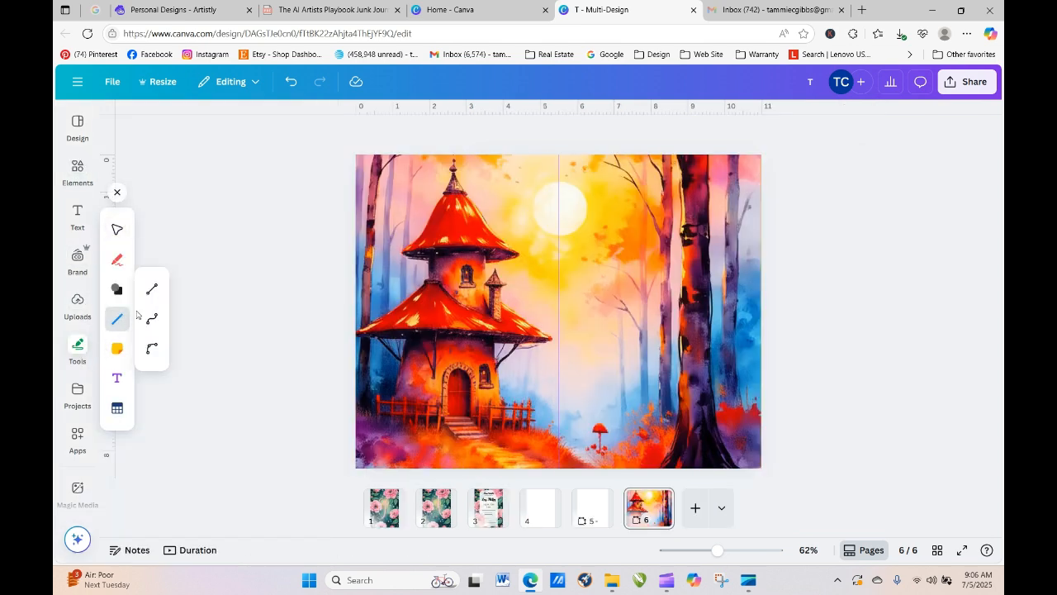
left_click(151, 291)
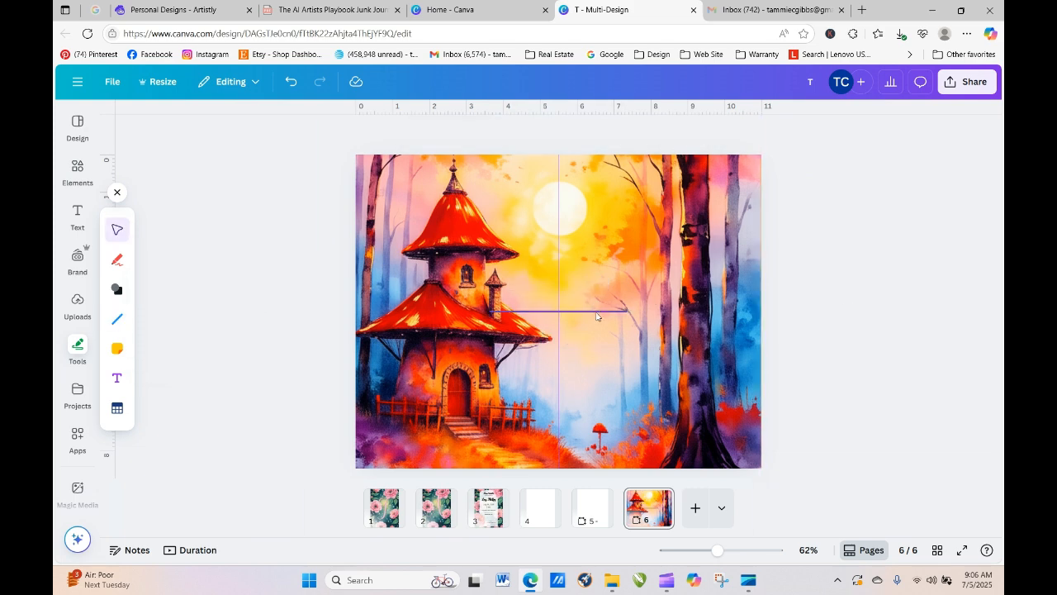
left_click_drag(598, 315, 481, 212)
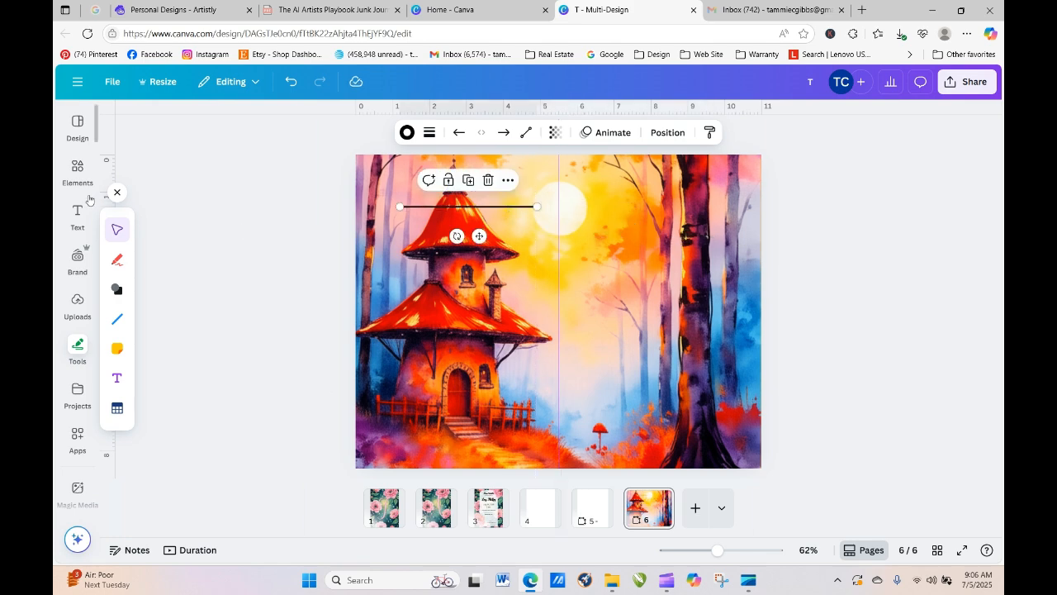
left_click(77, 171)
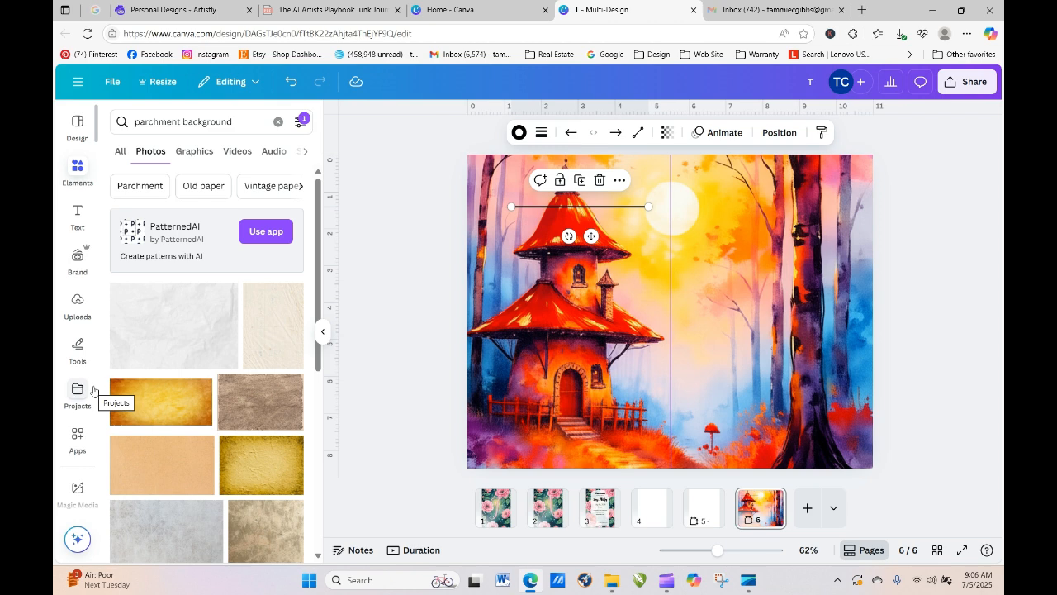
- Add the crumpled white paper photo and stretch it over all of page 6 (11.4 × 8.75 in)
left_click(157, 336)
left_click_drag(619, 329, 587, 281)
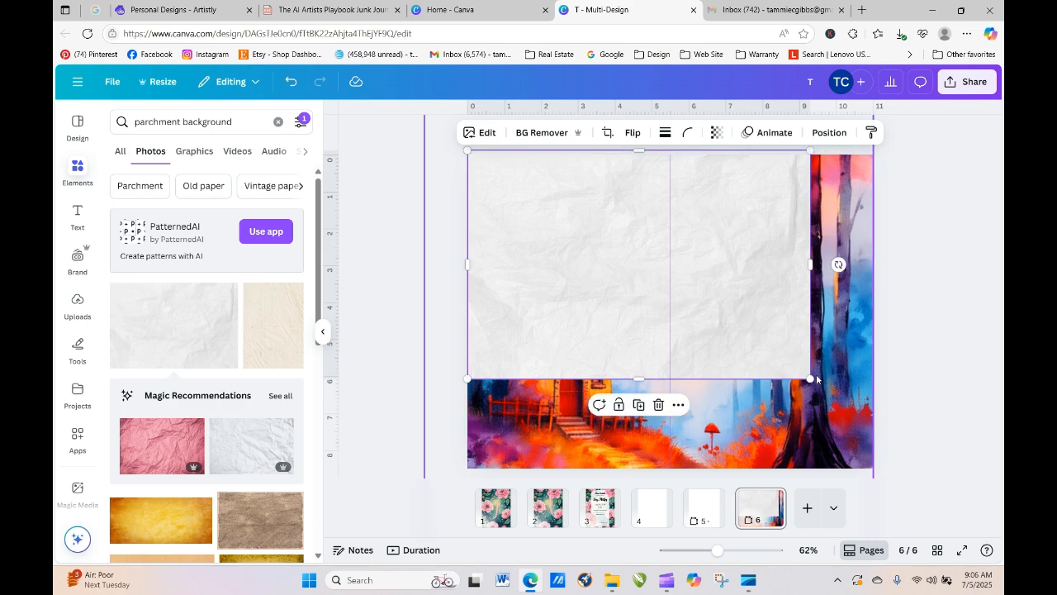
left_click_drag(815, 379, 887, 429)
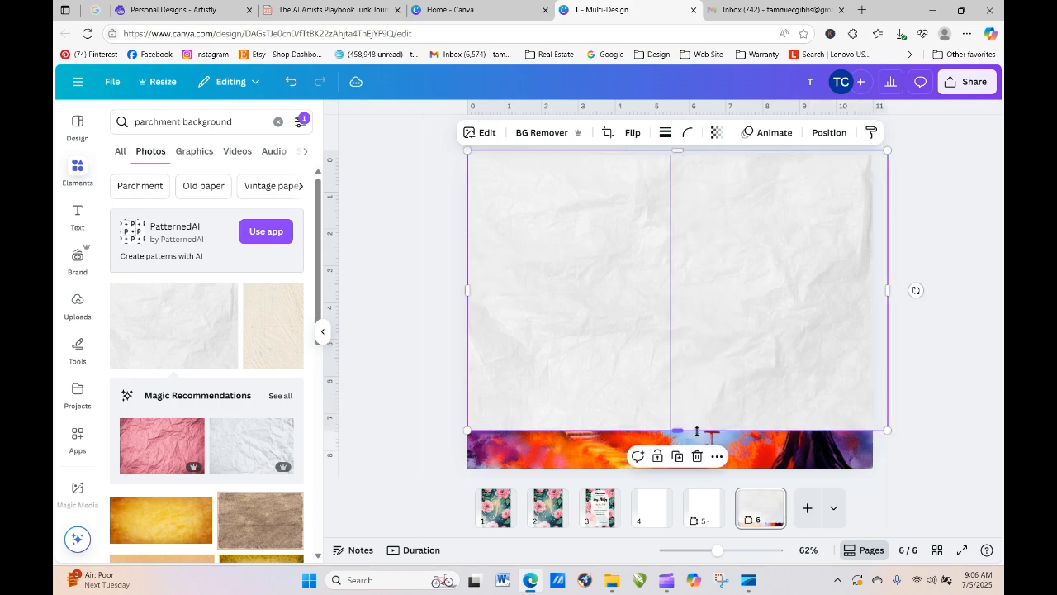
left_click_drag(679, 430, 678, 474)
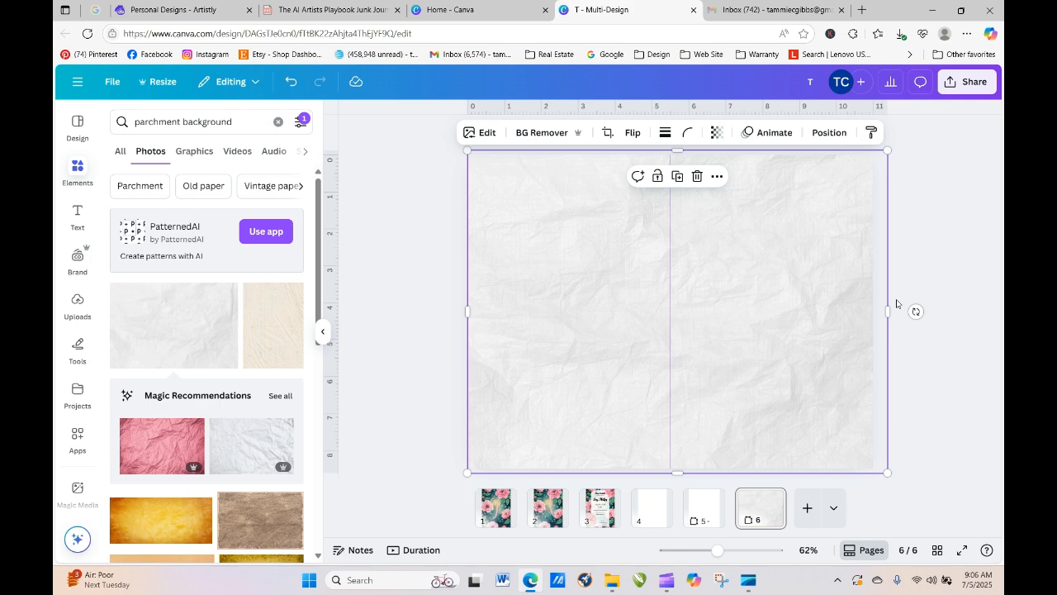
left_click(829, 133)
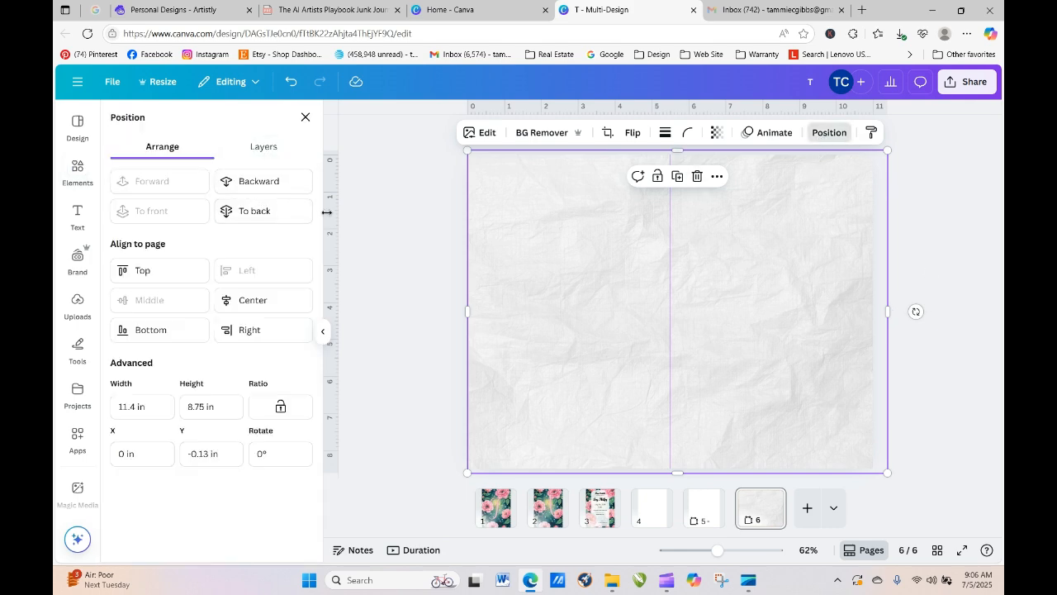
- Set the crumpled paper's transparency to 52
left_click(717, 132)
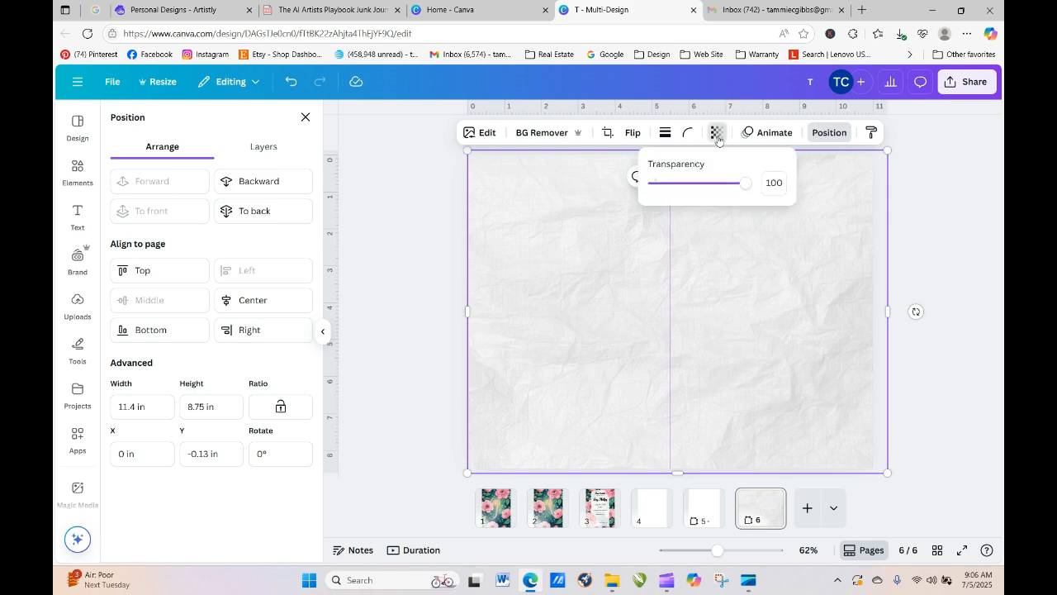
mouse_move(745, 185)
left_mouse_down()
mouse_move(683, 193)
mouse_move(692, 194)
left_mouse_up()
left_click(419, 260)
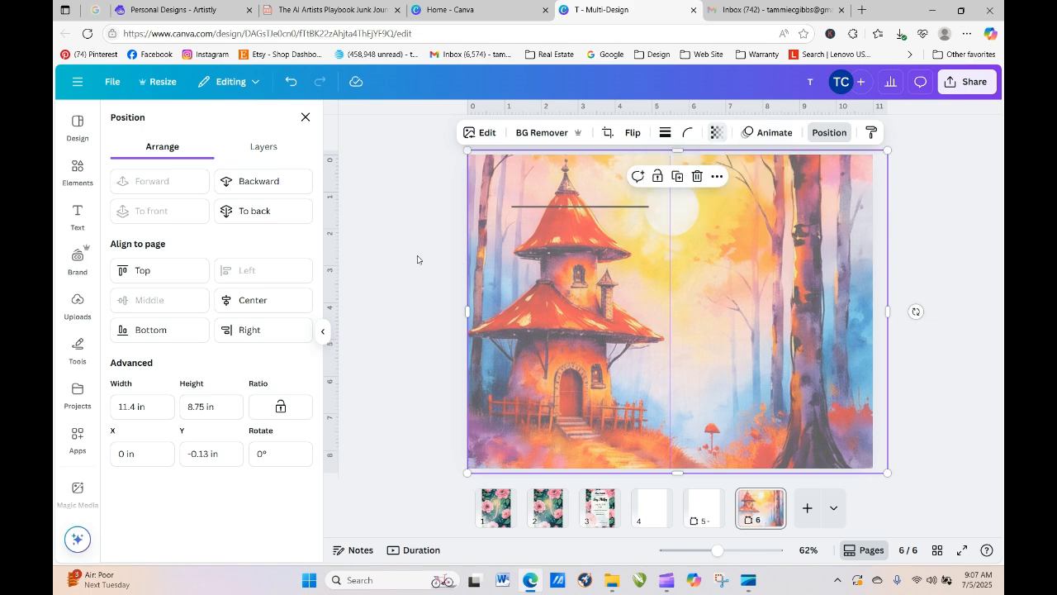
left_click(928, 353)
left_click(924, 356)
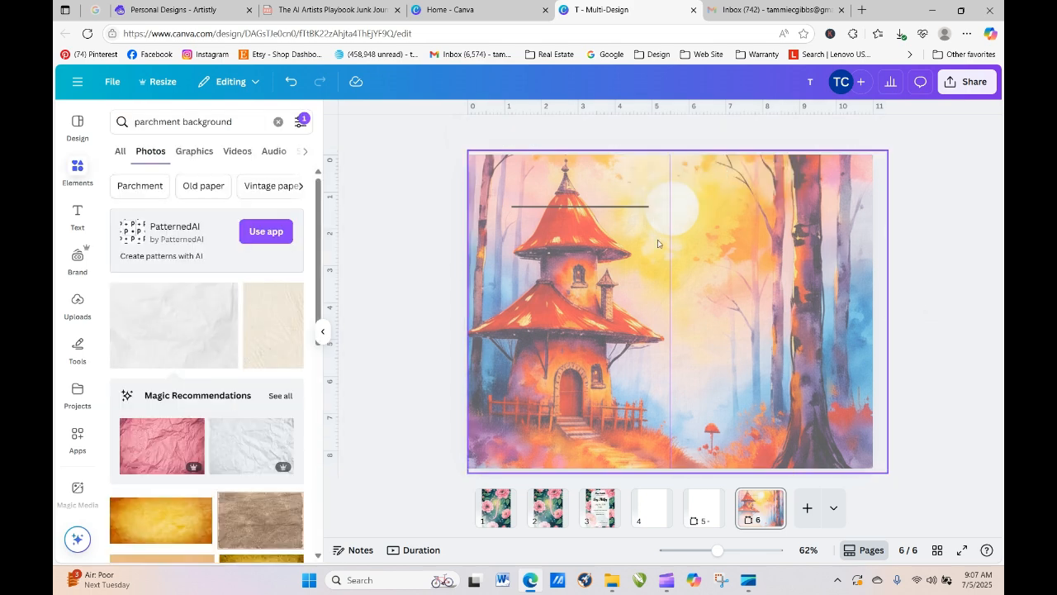
- Send the image to the back, bring it forward one layer, and lower the line to 1.76 in
left_click(783, 211)
left_click(838, 133)
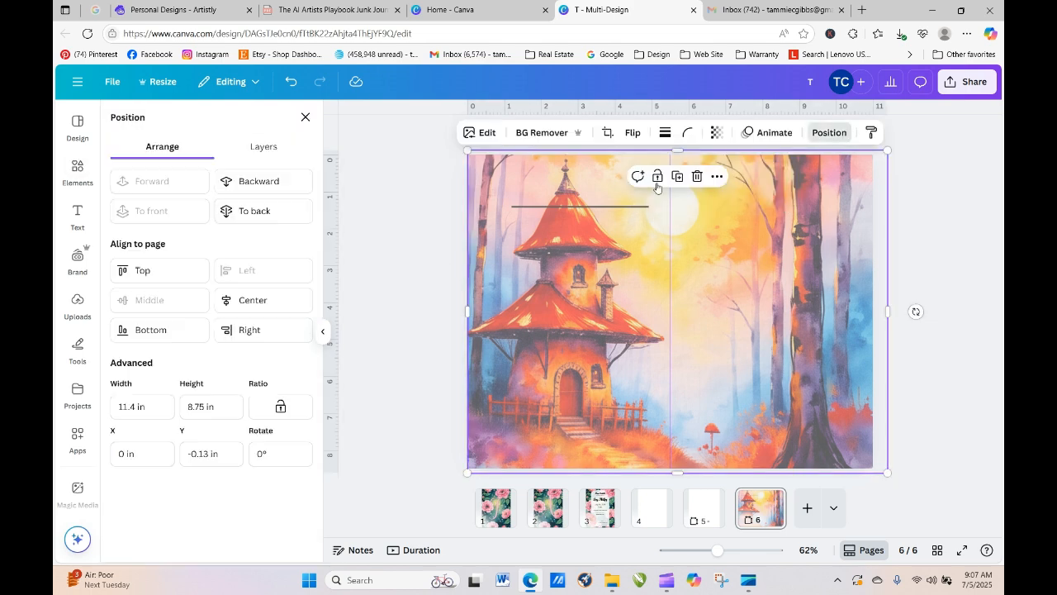
left_click(255, 212)
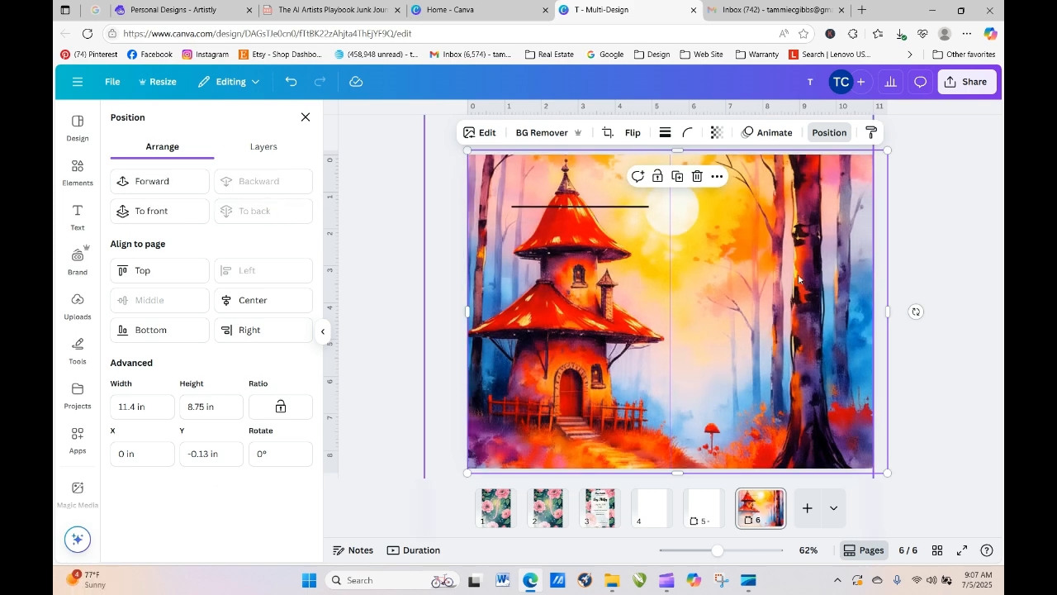
left_click(185, 187)
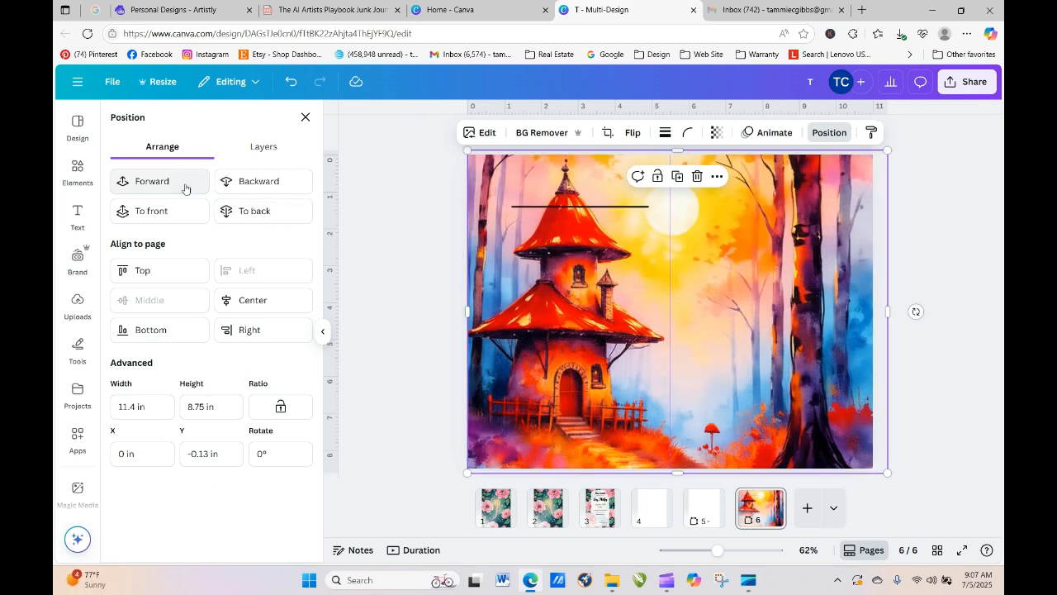
left_click(532, 207)
mouse_move(532, 207)
left_mouse_down()
mouse_move(725, 229)
mouse_move(712, 251)
mouse_move(533, 219)
left_mouse_up()
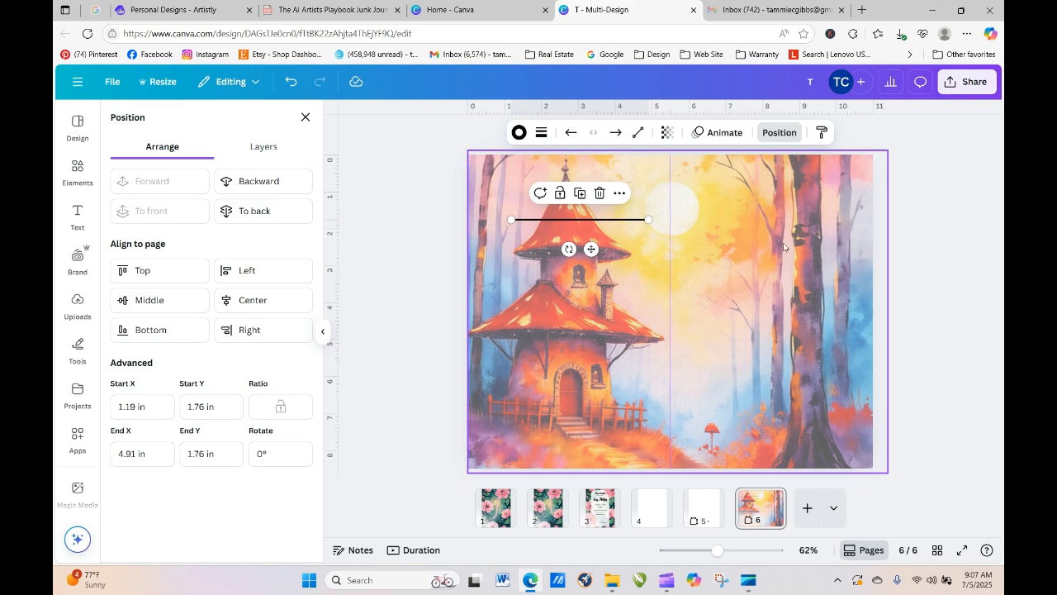
left_click(789, 304)
left_click_drag(846, 263, 291, 132)
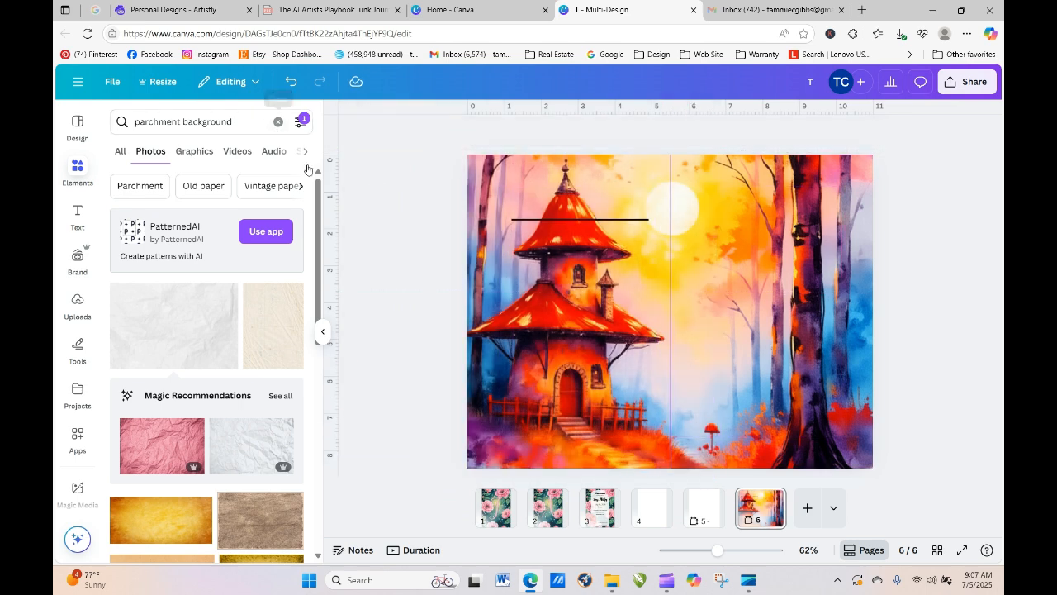
- Undo the last change, then shrink the image into a panel on the right half of page 6
left_click(299, 83)
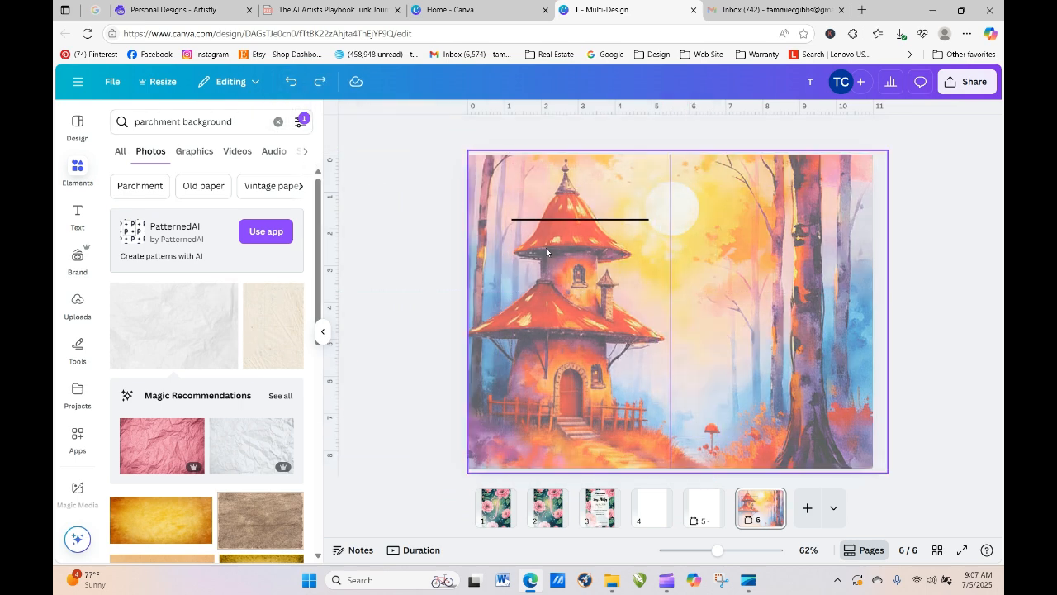
left_click(475, 174)
left_click_drag(467, 151, 692, 265)
left_click_drag(755, 356, 777, 245)
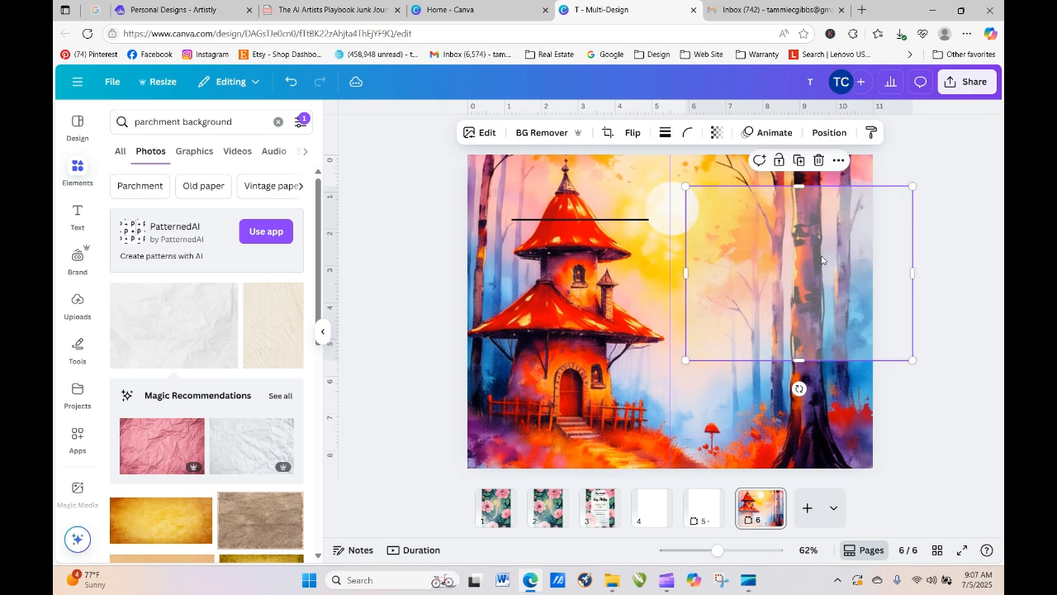
left_click_drag(913, 271, 851, 291)
left_click_drag(767, 358, 767, 285)
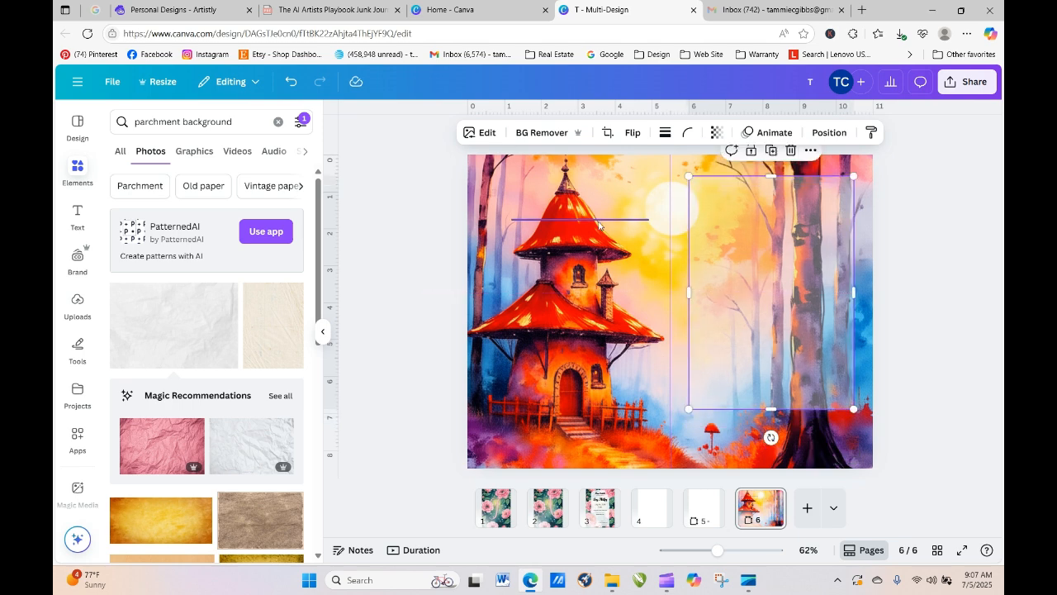
- Raise the paper panel's transparency to about 88 and move the black line onto its top
left_click(717, 134)
left_click_drag(695, 187, 736, 187)
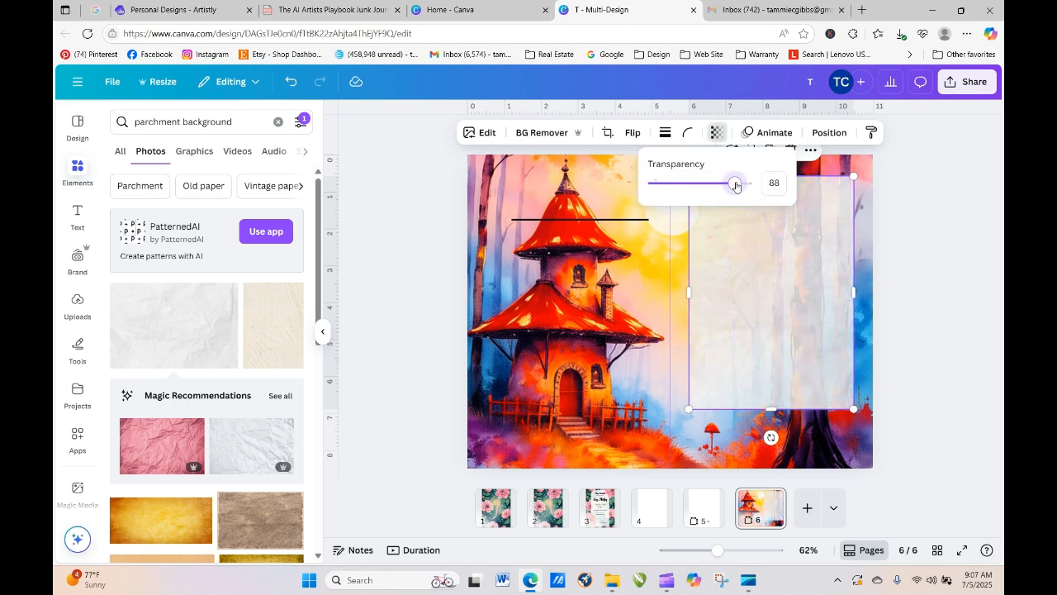
key("Escape")
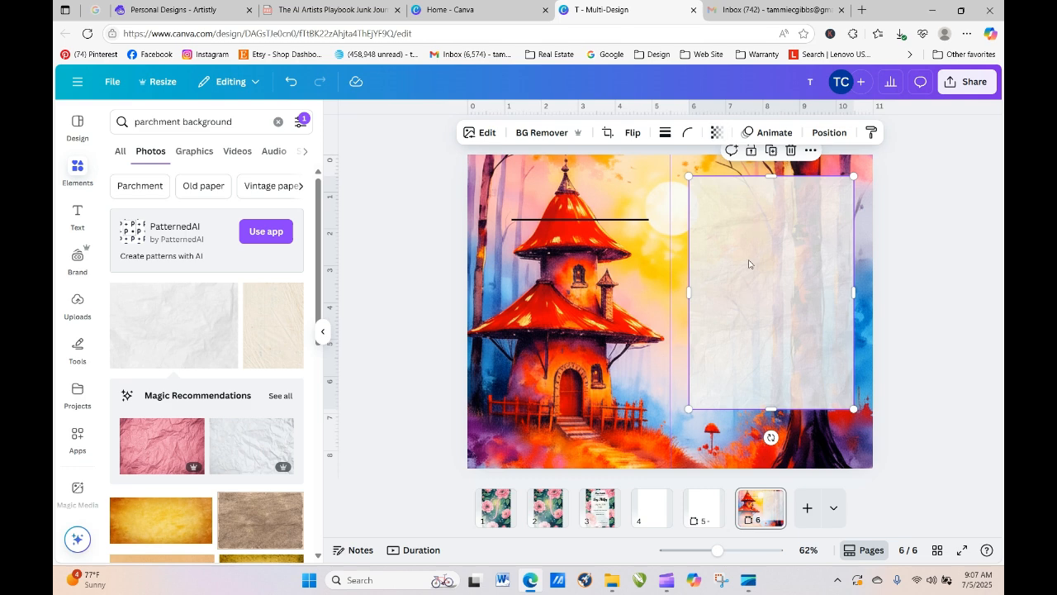
left_click_drag(754, 263, 757, 269)
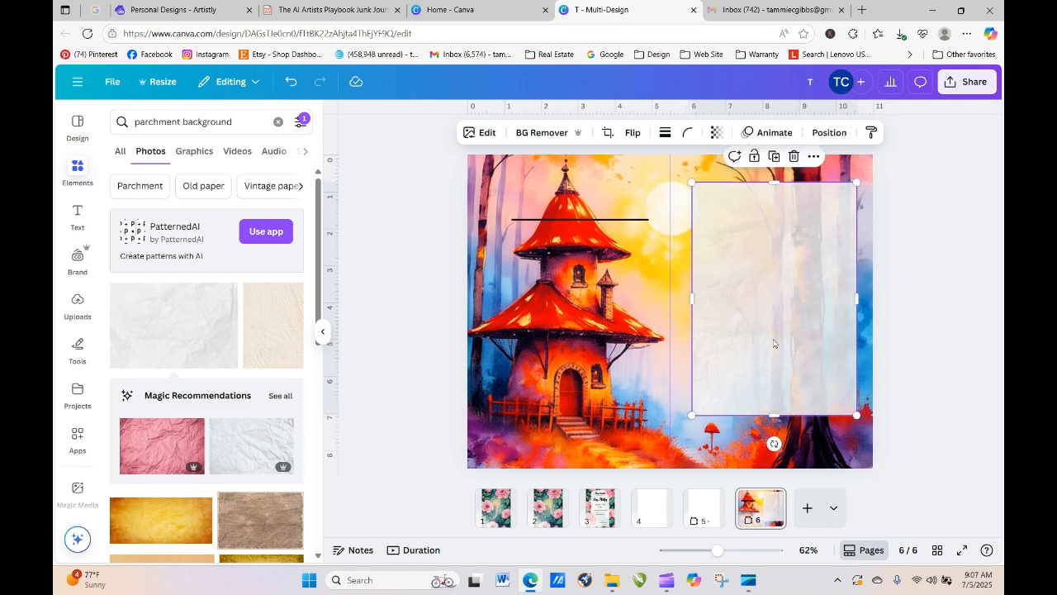
left_click_drag(629, 219, 823, 209)
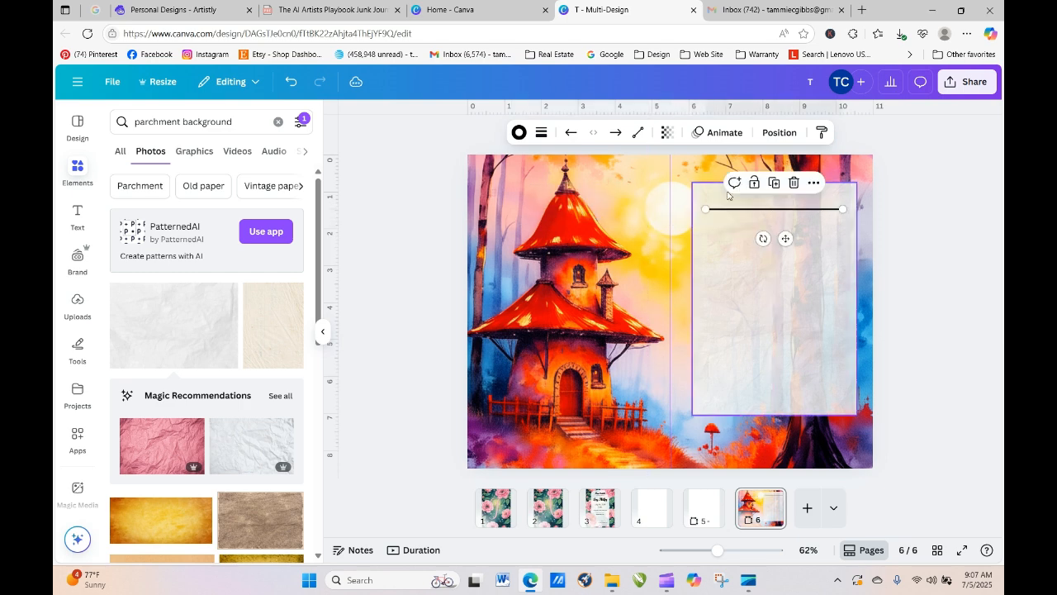
- Thin the line to stroke weight 1 and place a copy just below it
left_click(542, 137)
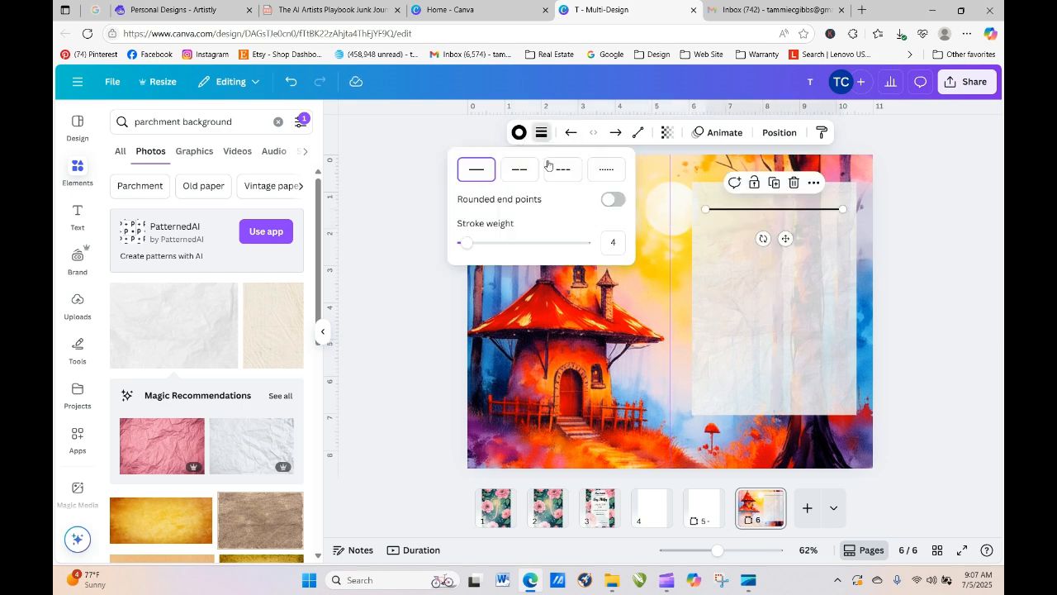
left_click_drag(469, 244, 463, 244)
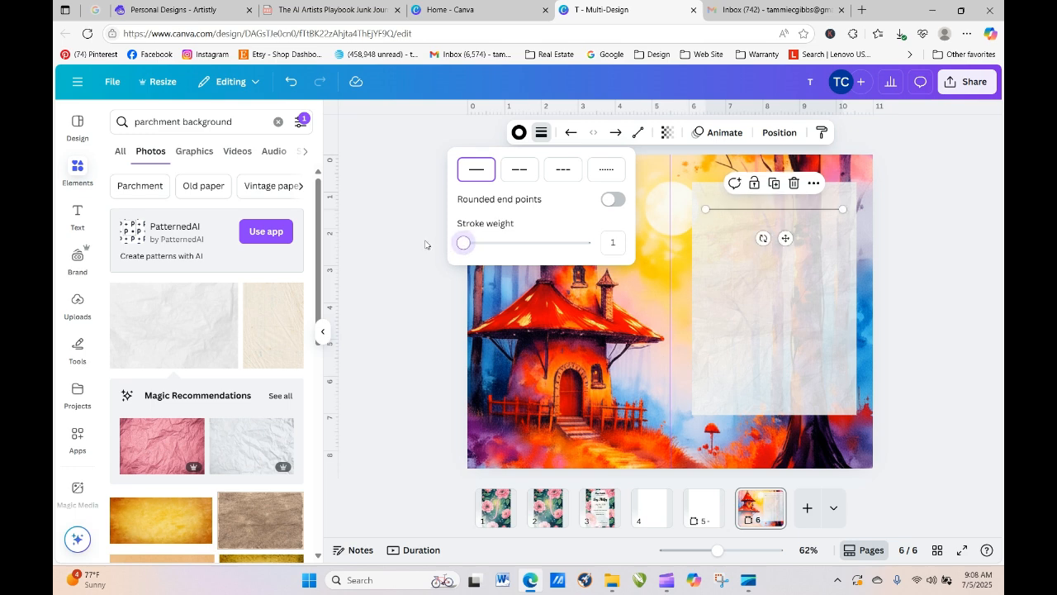
left_click(774, 186)
left_click_drag(777, 218, 774, 226)
- Duplicate the line down the panel into evenly spaced ruled lines, then nudge the background image down
left_click(775, 198)
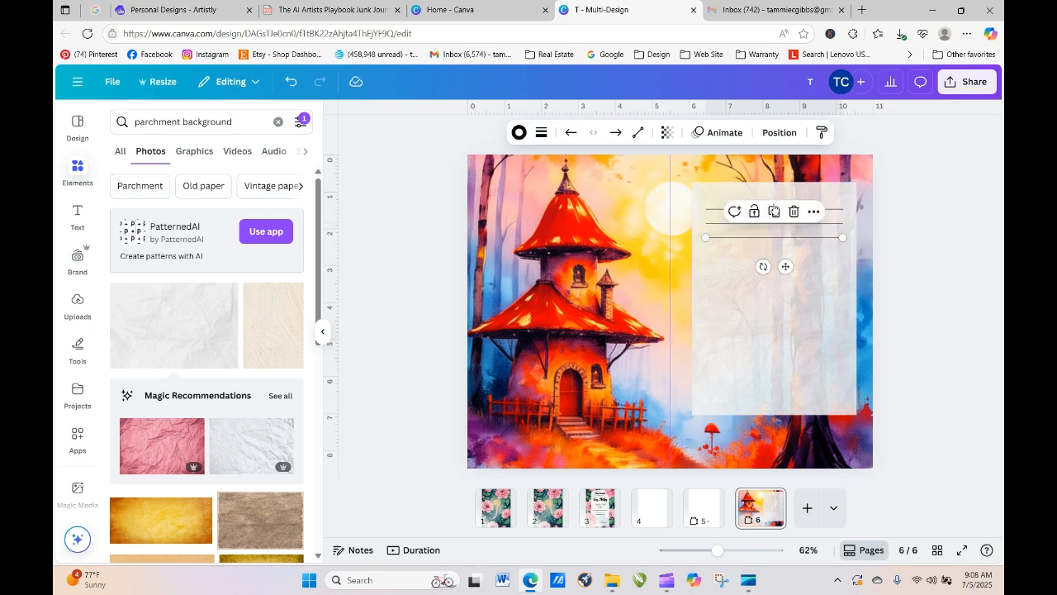
left_click(774, 211)
left_click(774, 225)
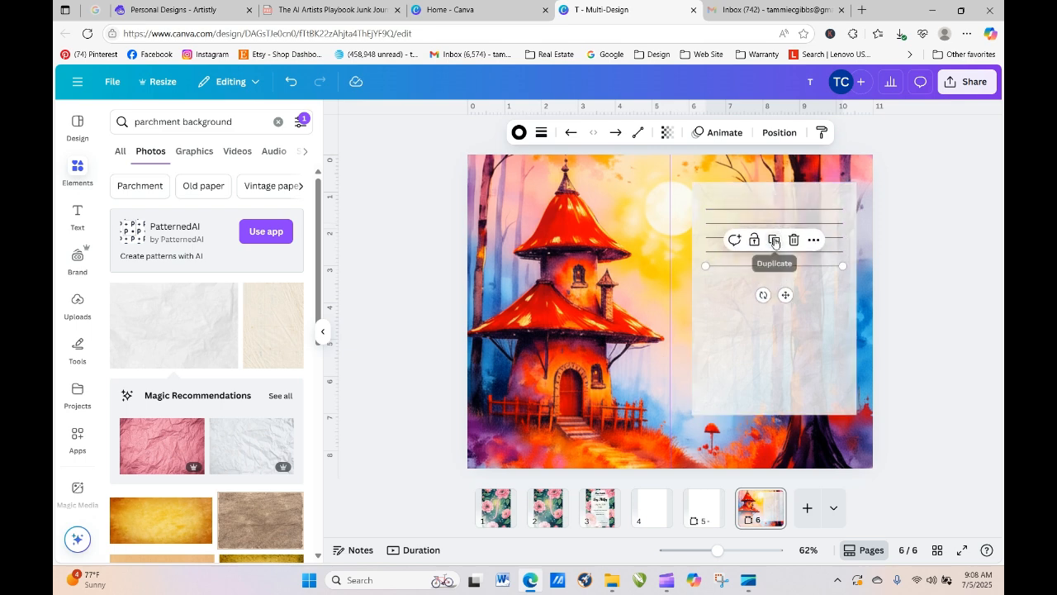
left_click(774, 240)
left_click(774, 254)
left_click(774, 268)
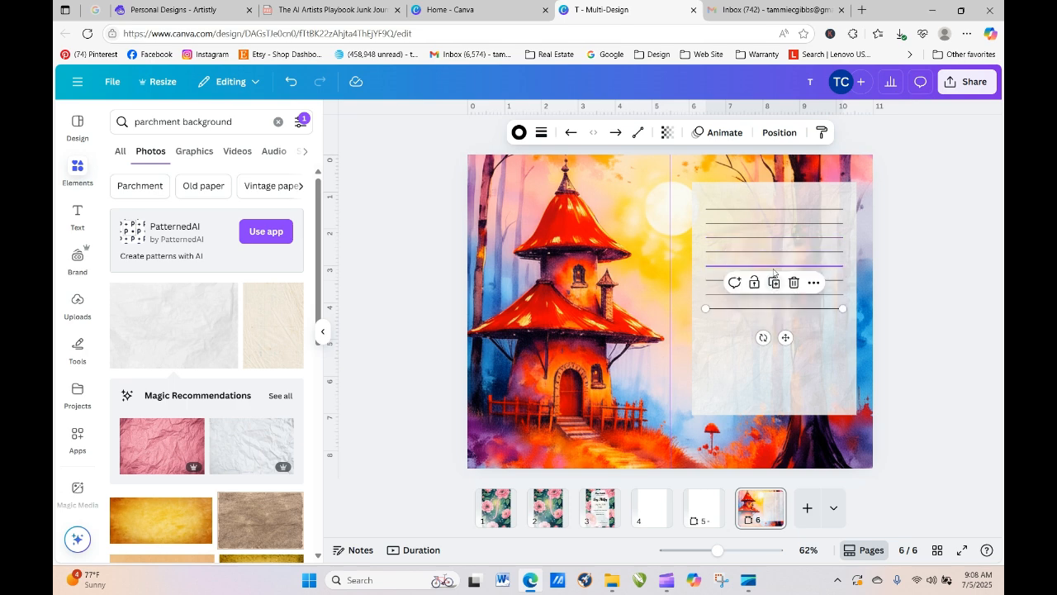
left_click(774, 281)
left_click(774, 296)
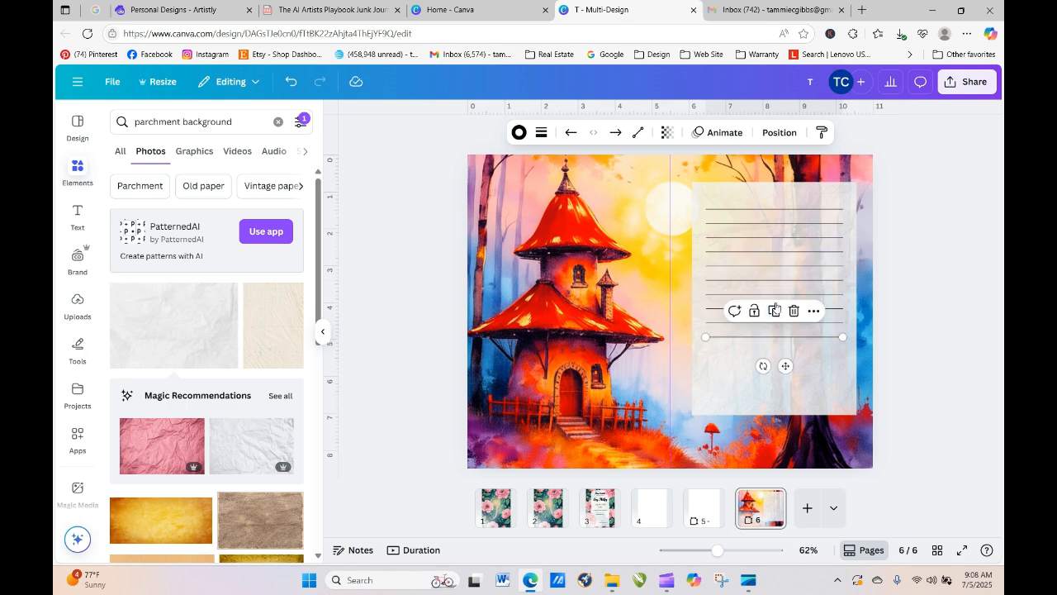
left_click(775, 309)
left_click(774, 325)
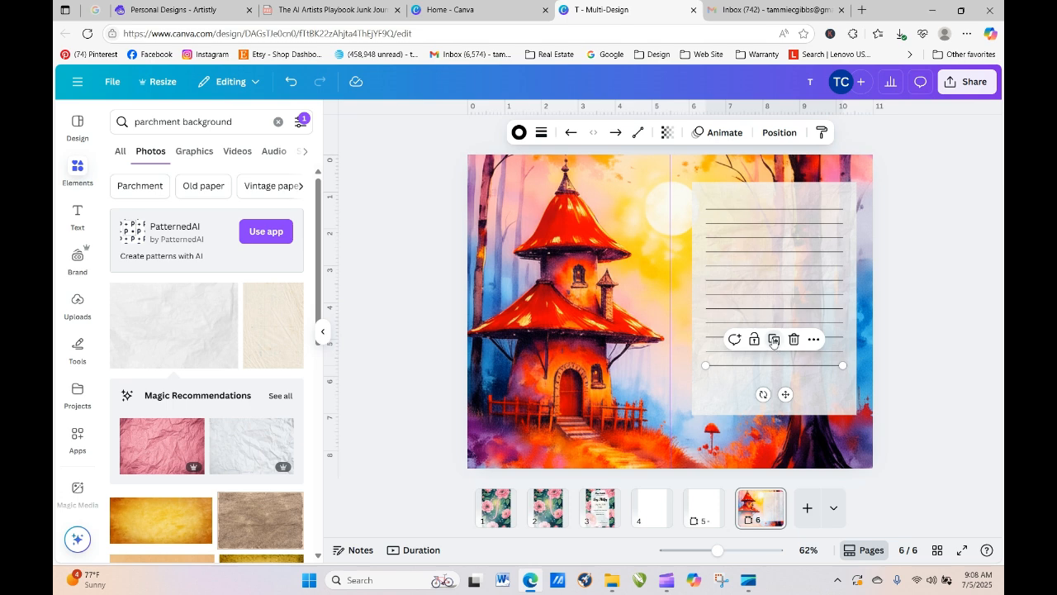
left_click(774, 339)
left_click(775, 354)
left_click(938, 372)
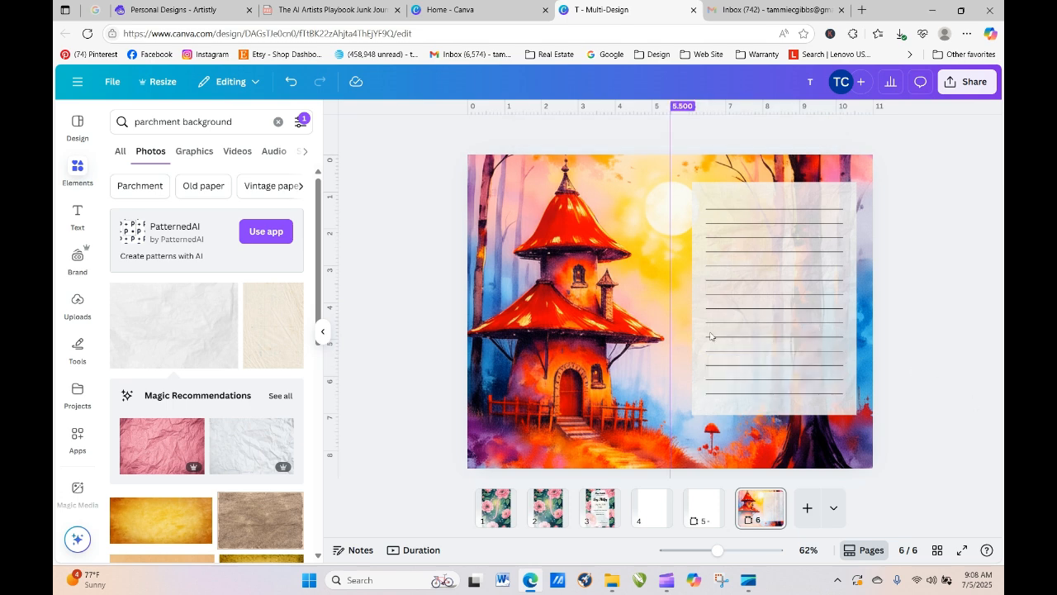
left_click(585, 214)
left_click_drag(605, 206, 605, 221)
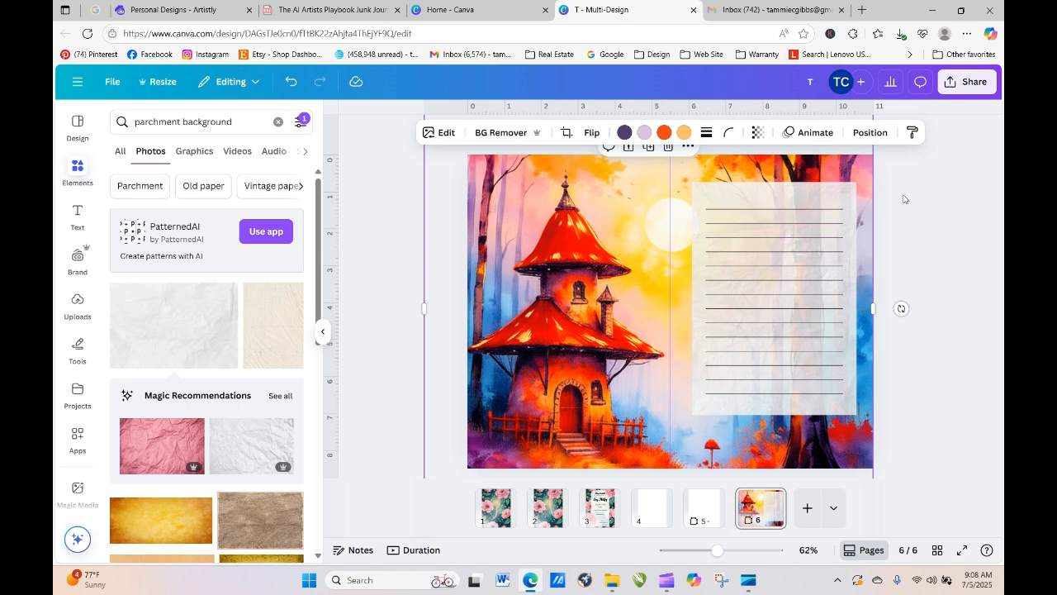
- Give the lined translucent paper panel on page 6 softly rounded corners, about 17
left_click(811, 189)
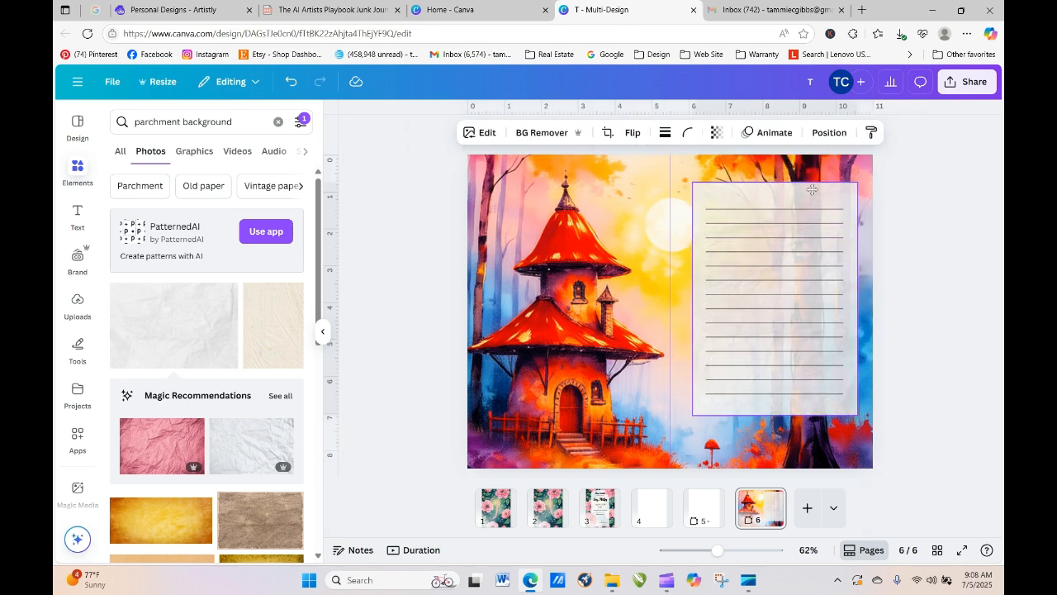
left_click(972, 321)
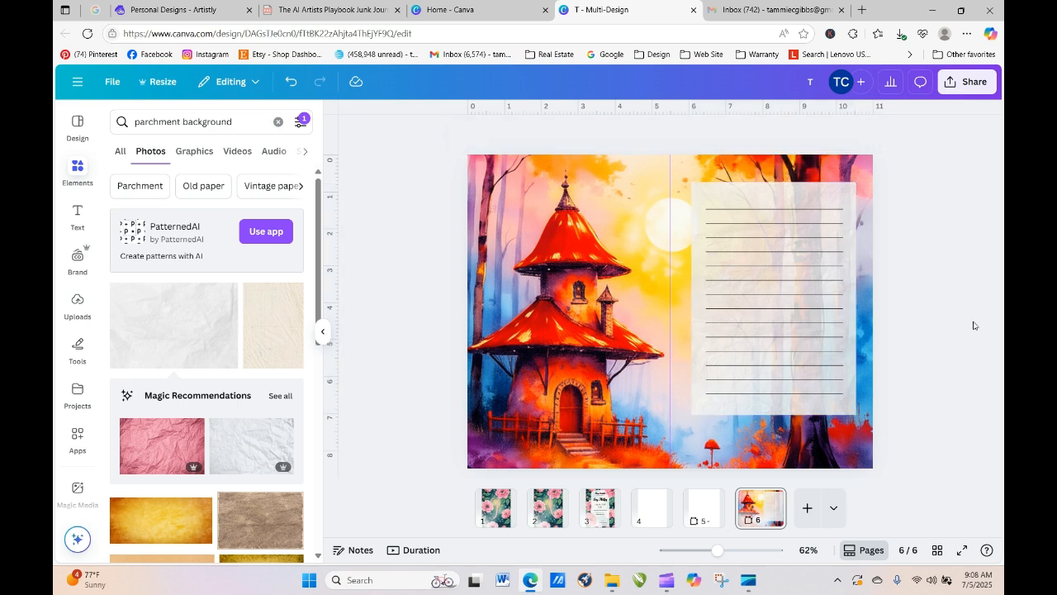
left_click(830, 210)
left_click(831, 198)
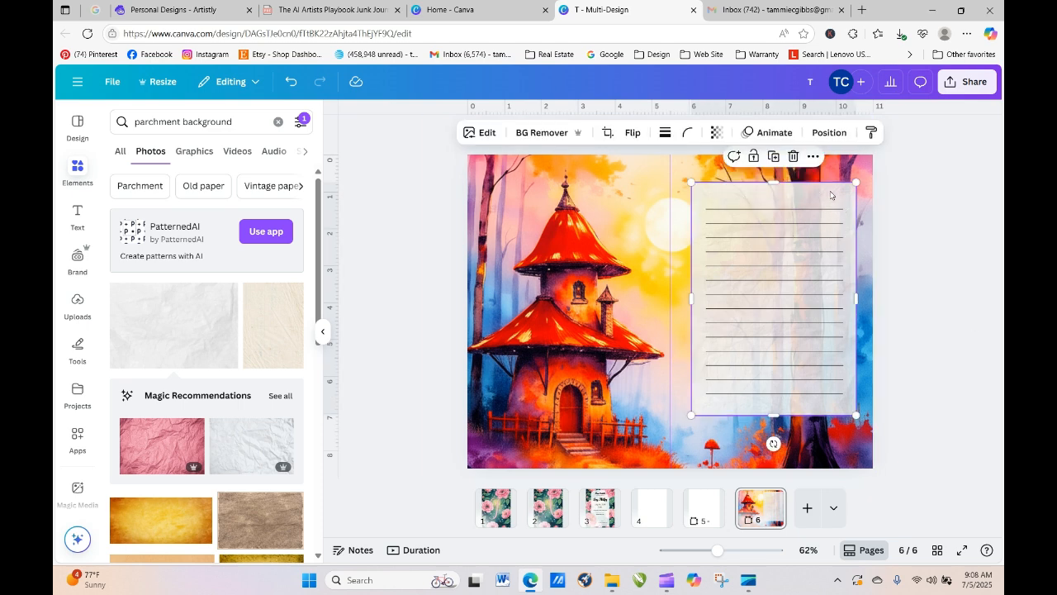
left_click(687, 134)
left_click_drag(623, 185, 664, 185)
left_click(927, 283)
left_click(384, 216)
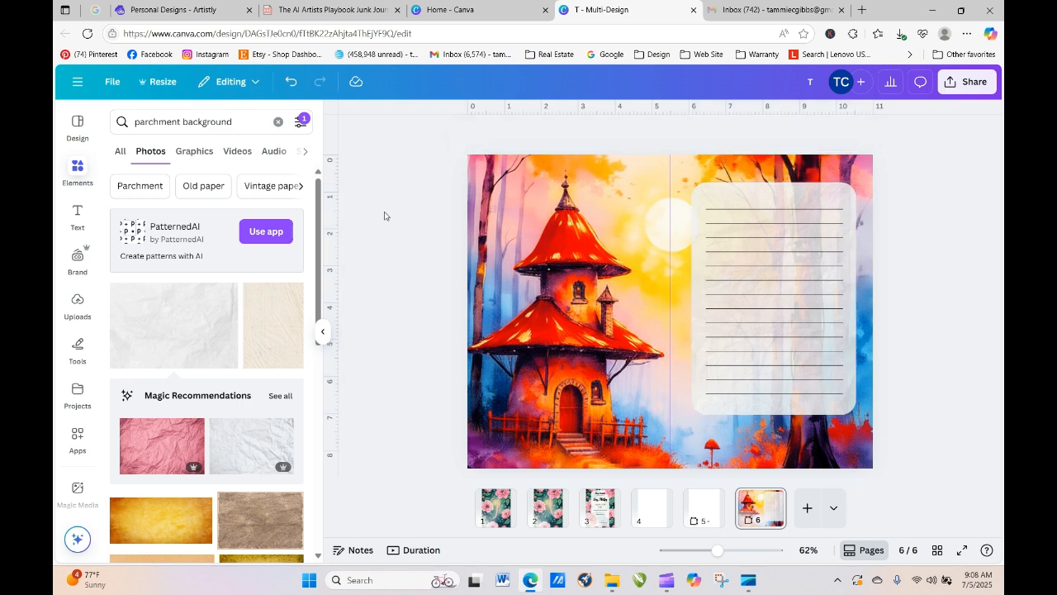
left_click(576, 354)
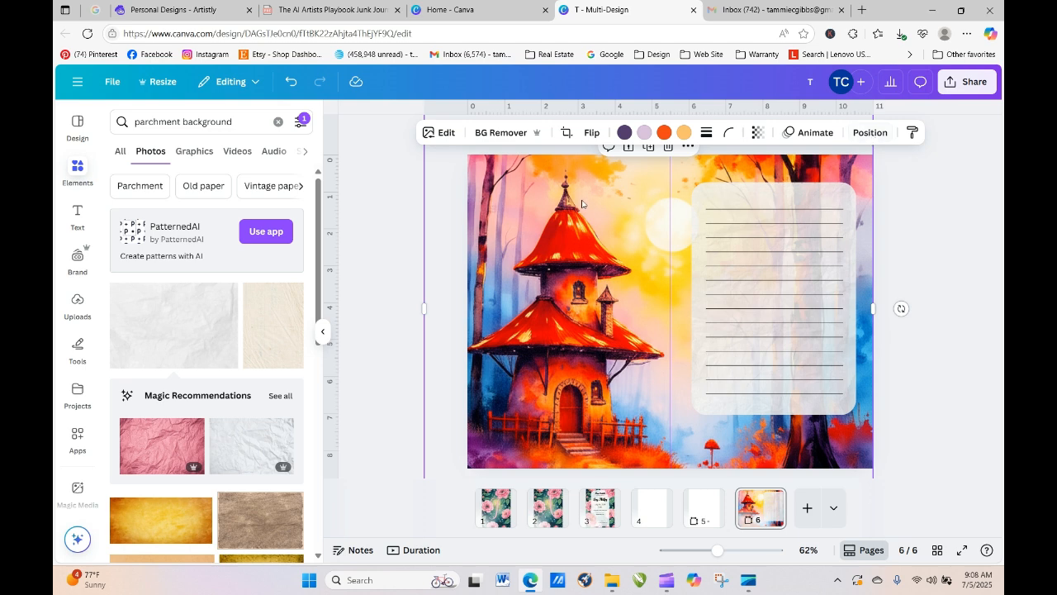
- Duplicate the forest image, remove the copy's background, and crop it to a narrow tree strip
left_click(692, 154)
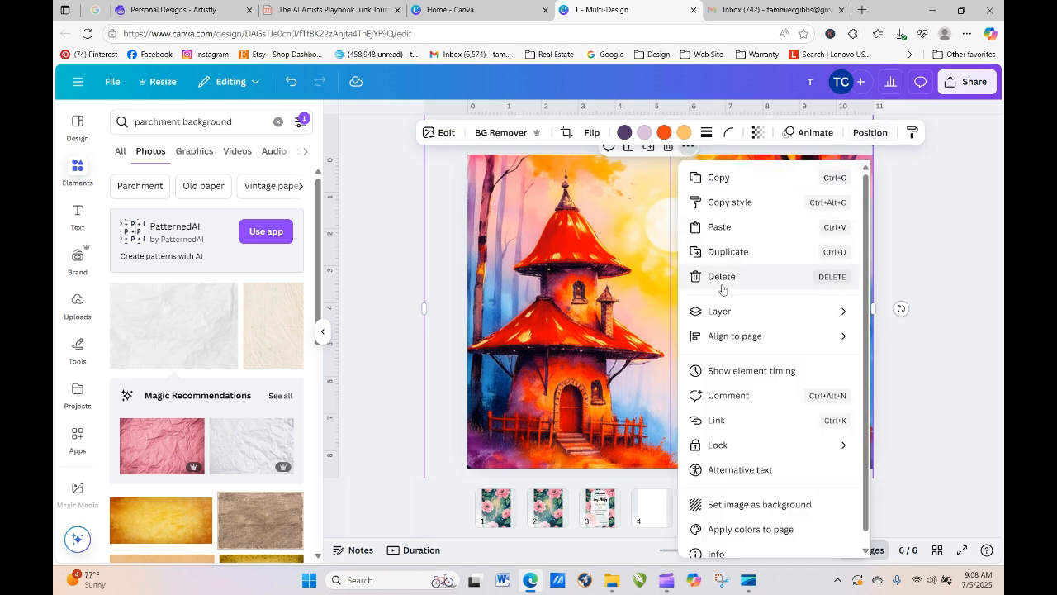
left_click(717, 253)
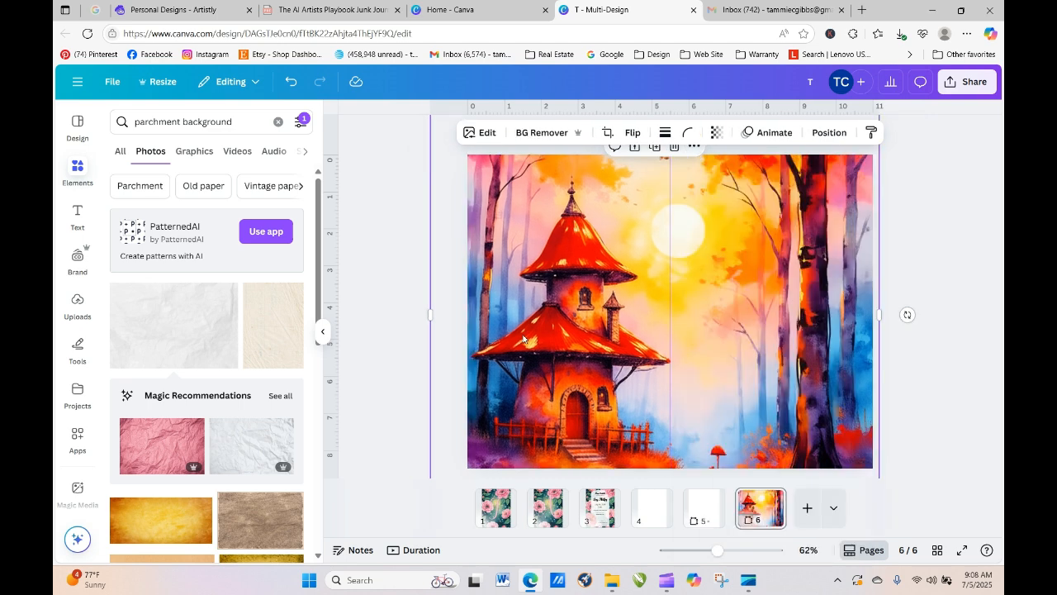
left_click(500, 132)
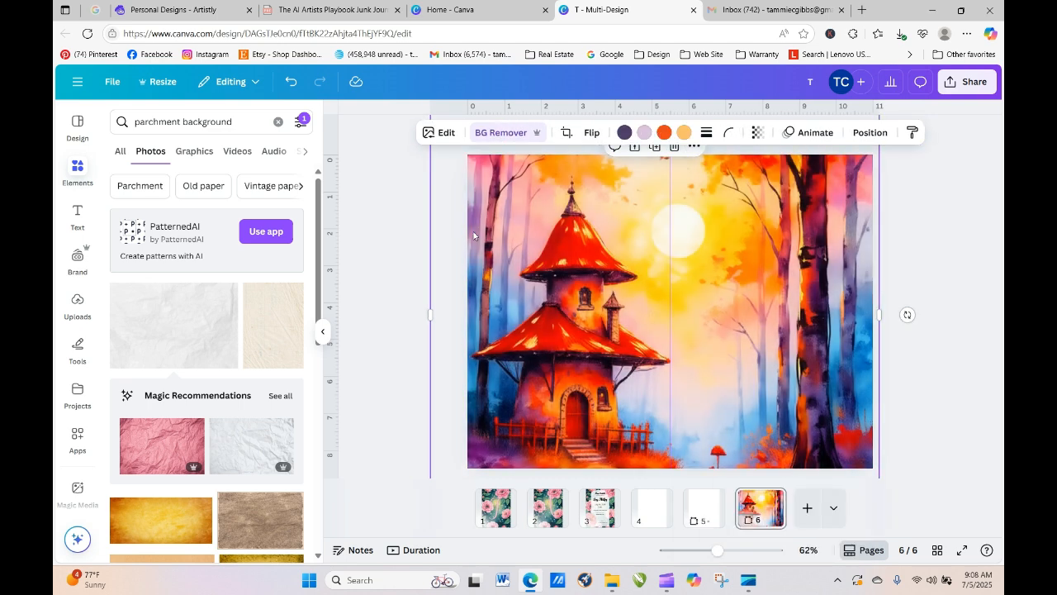
left_click_drag(571, 293, 593, 358)
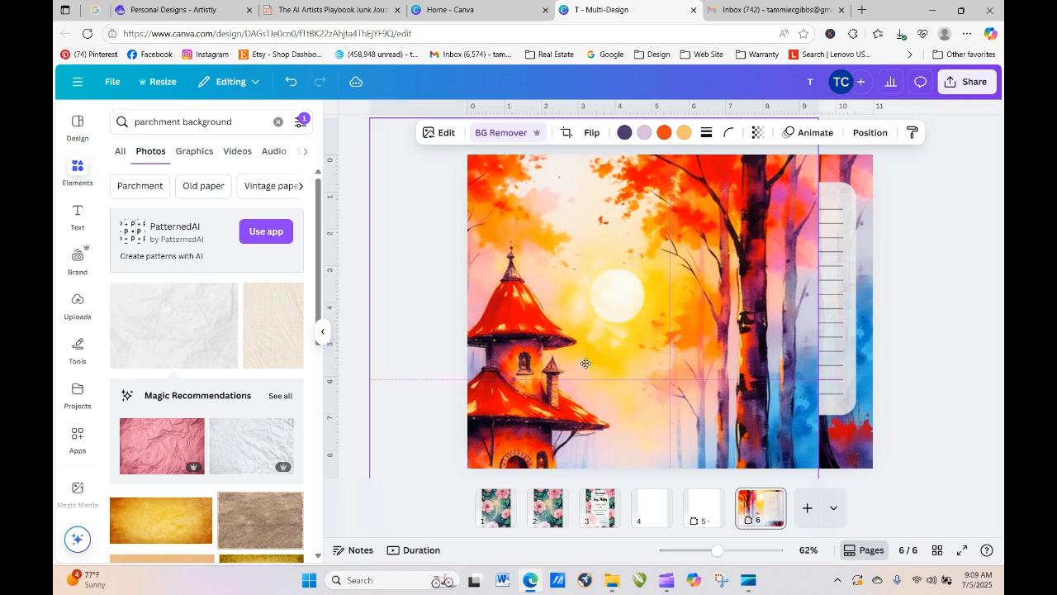
left_click_drag(375, 380, 527, 378)
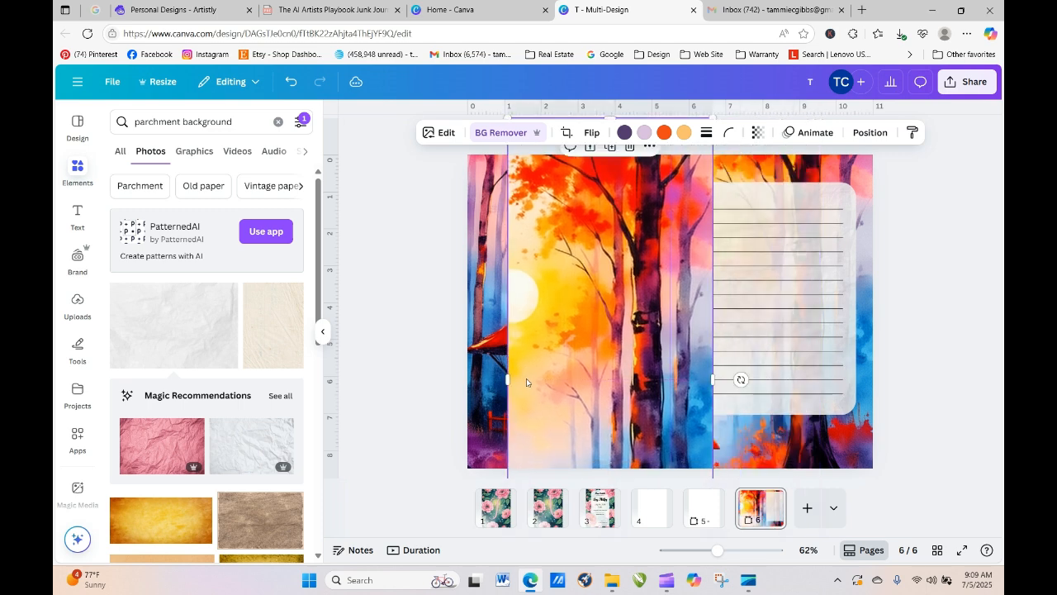
- Magic-erase the area below the sun, then move the tree strip right to reveal the house
left_click(440, 132)
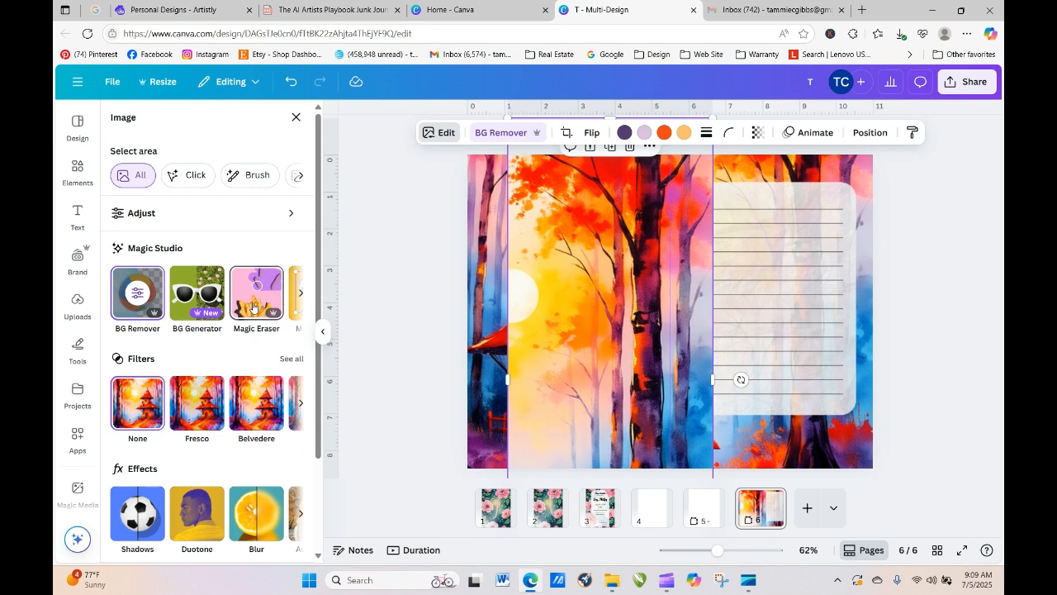
left_click(254, 307)
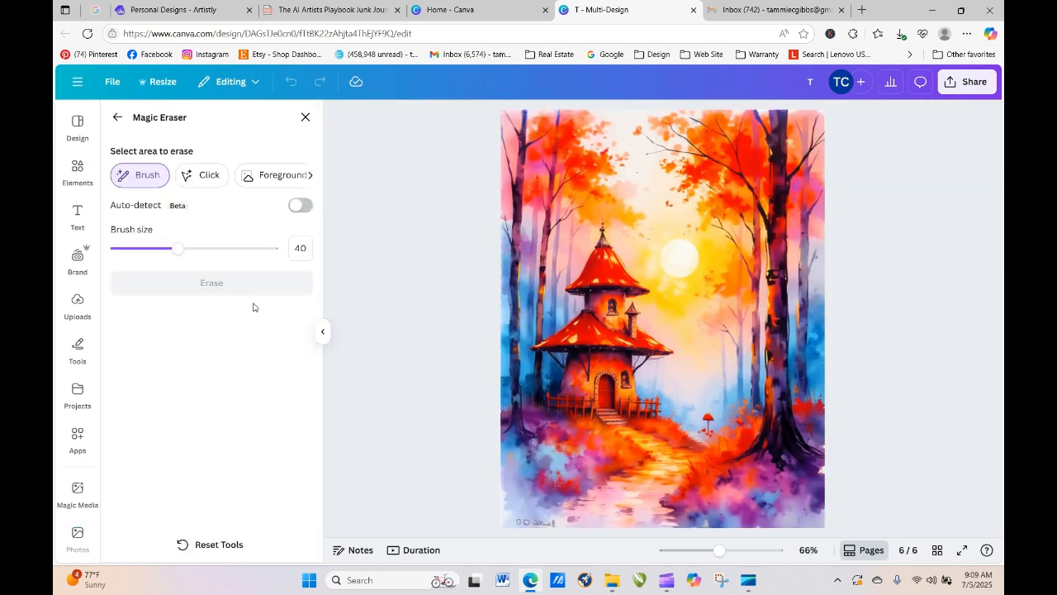
left_click(679, 241)
left_click_drag(679, 242, 682, 264)
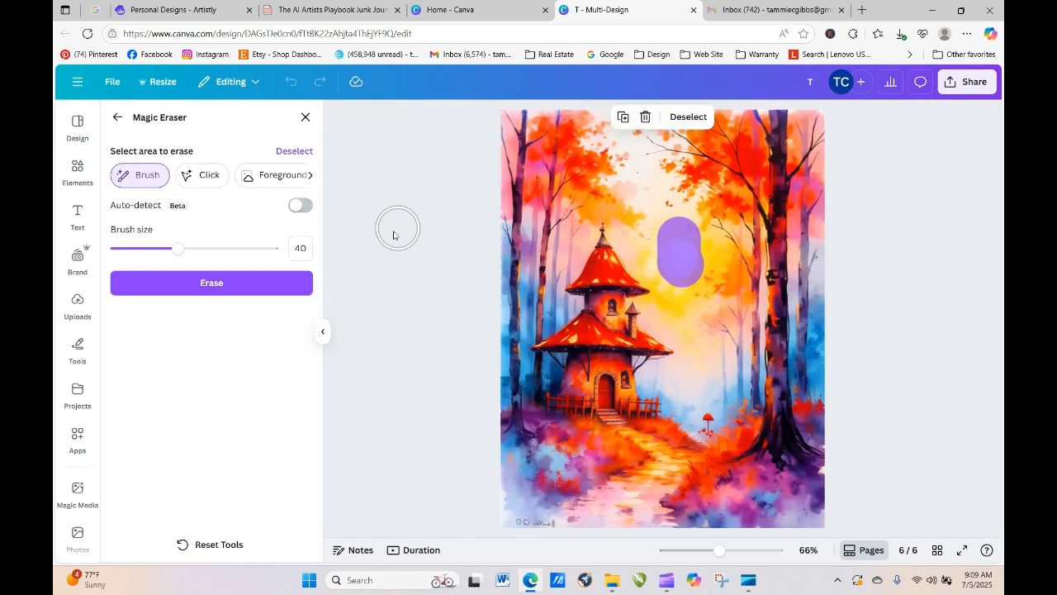
left_click(266, 292)
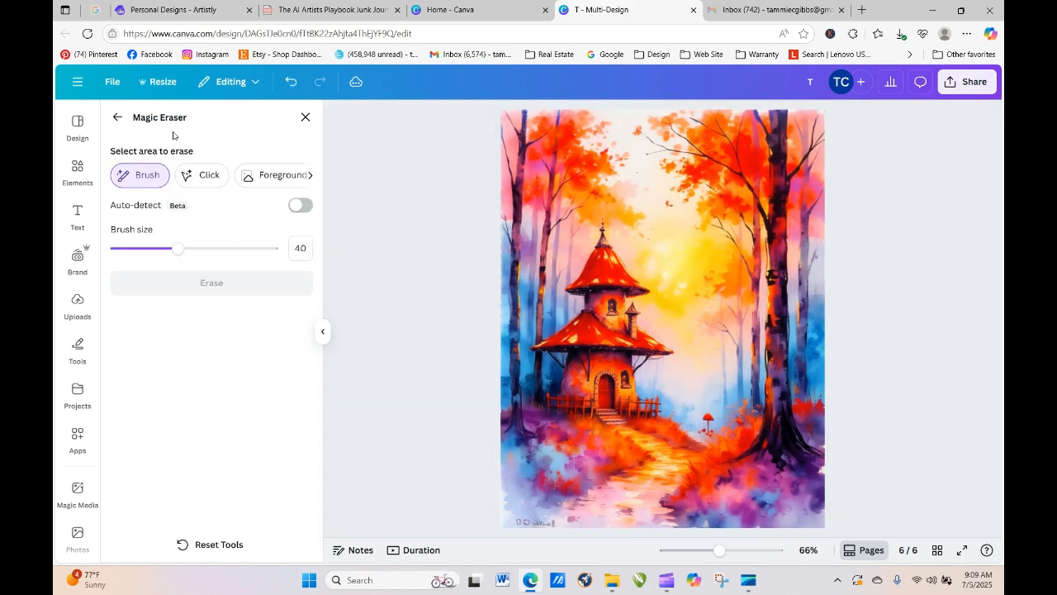
left_click(118, 117)
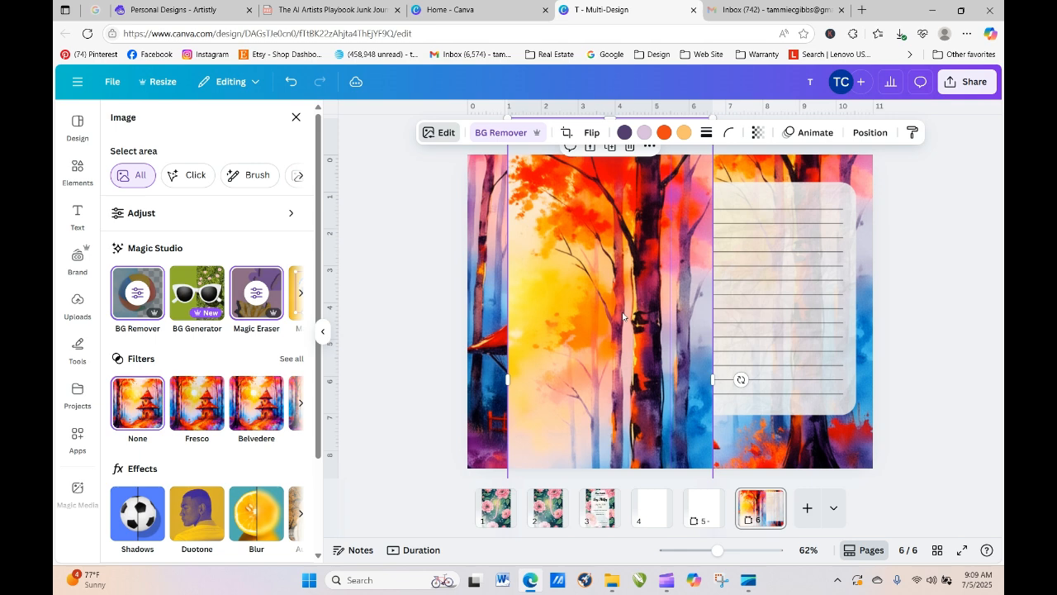
left_click_drag(628, 317, 826, 299)
- Mirror the tree image horizontally, widen it slightly, and move it onto the right page
left_click(590, 132)
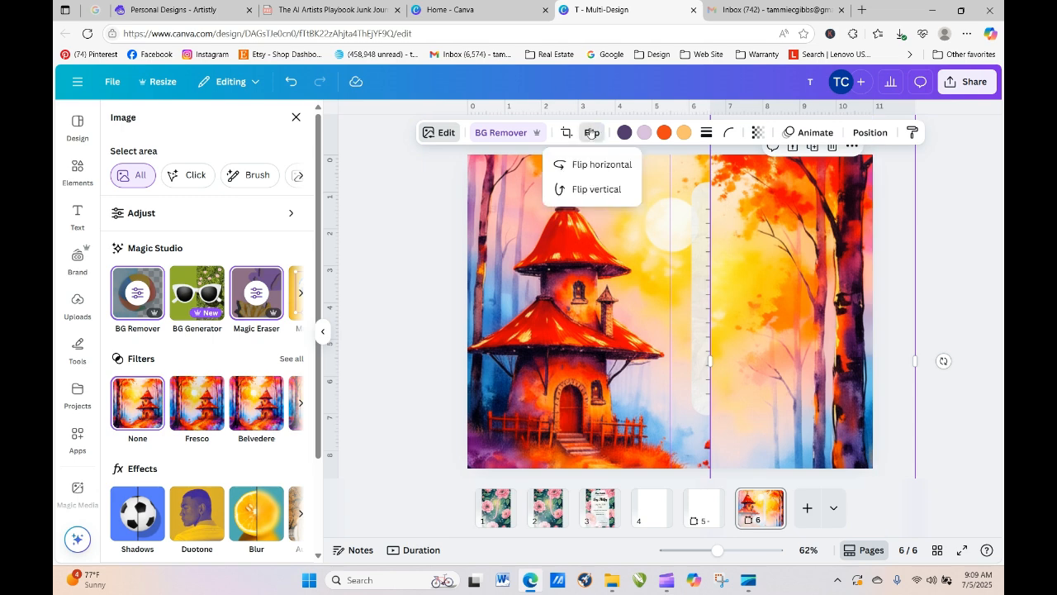
left_click(593, 164)
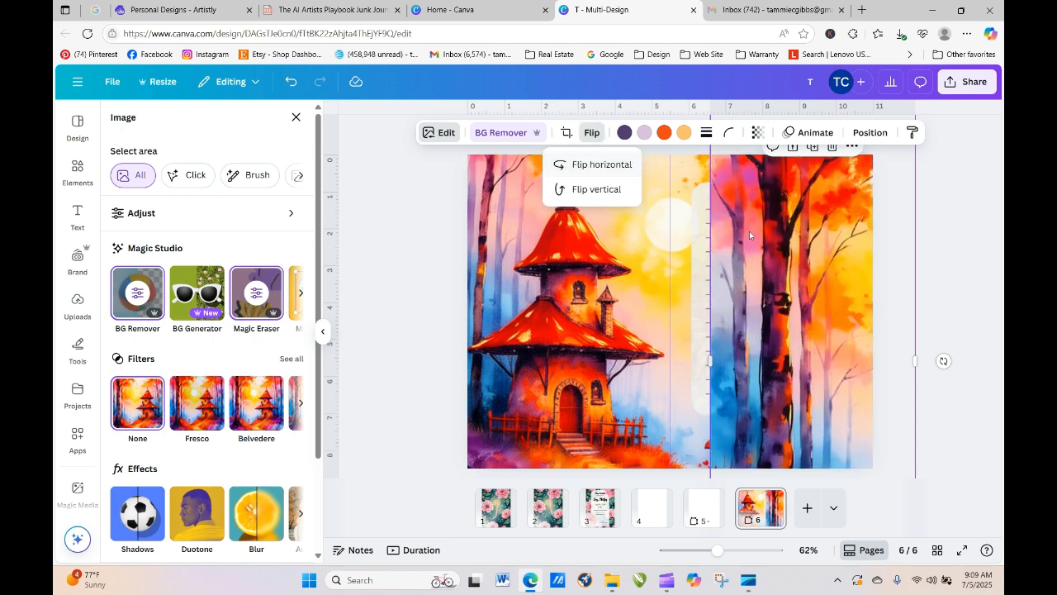
left_click_drag(784, 303, 462, 318)
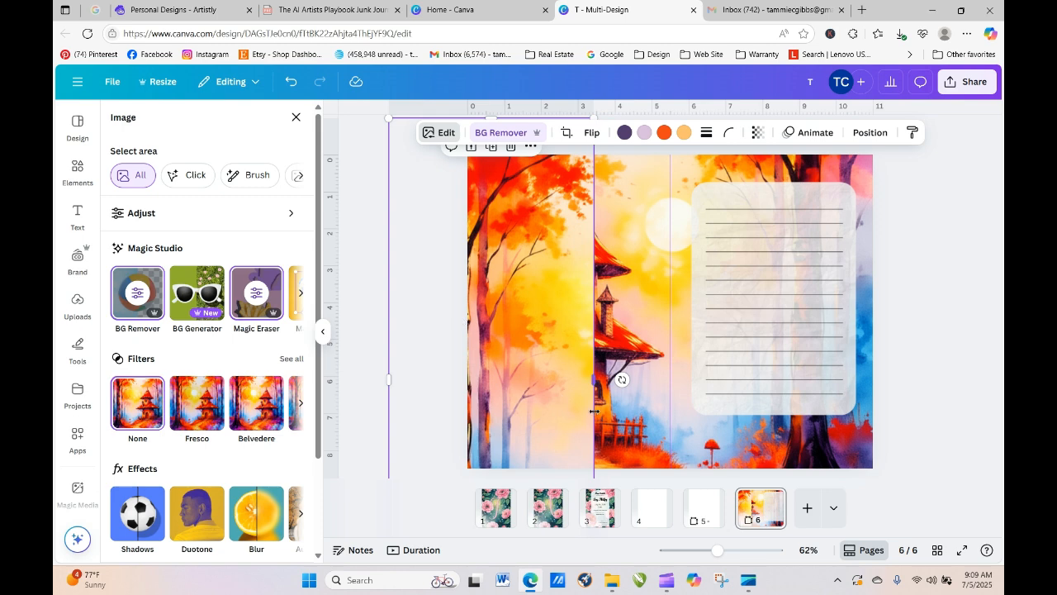
mouse_move(597, 382)
left_mouse_down()
mouse_move(673, 391)
mouse_move(602, 390)
left_mouse_up()
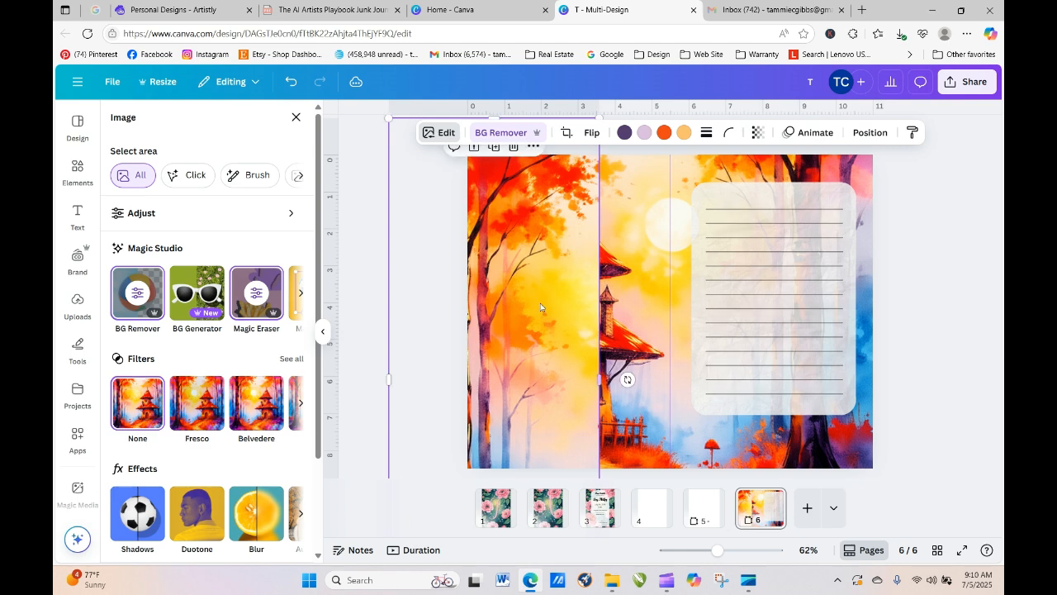
left_click_drag(514, 262, 714, 261)
left_click(582, 132)
left_click(611, 163)
left_click(686, 315)
left_click_drag(686, 311, 840, 332)
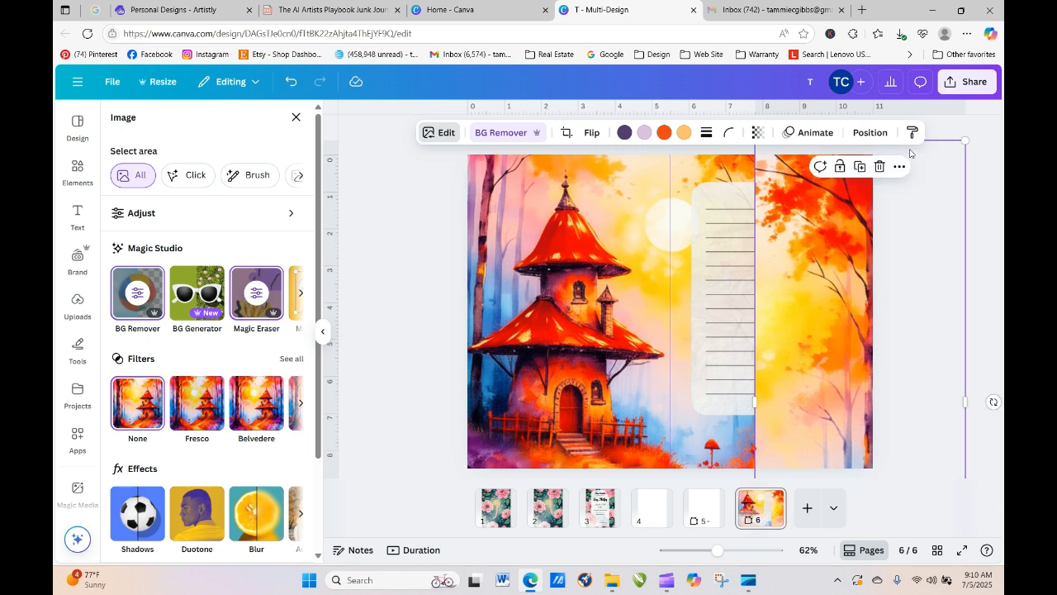
- Send the tree image backward repeatedly until it sits behind the ruled lines
left_click(869, 132)
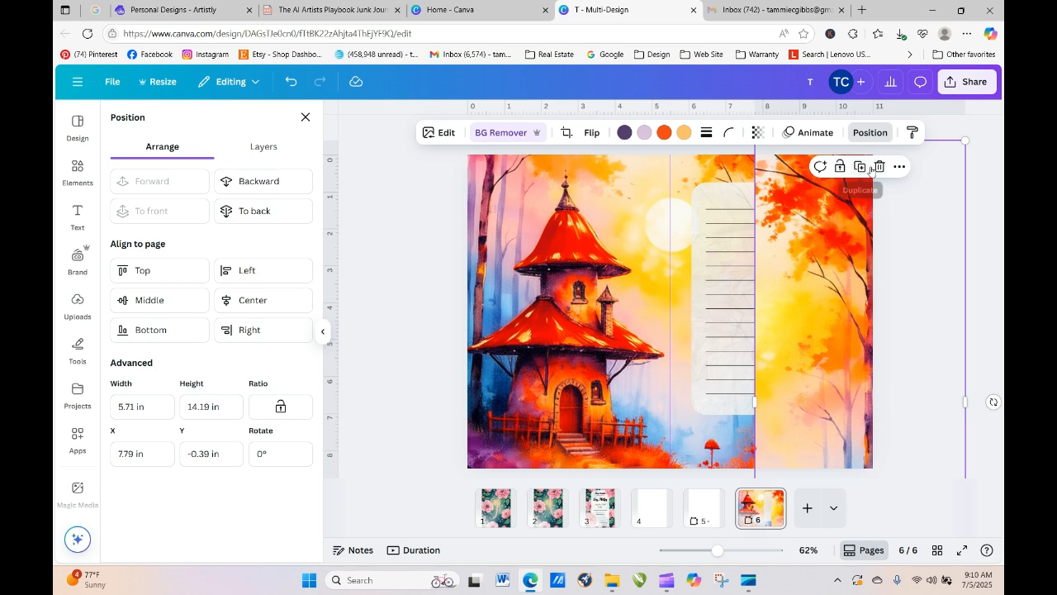
left_click(256, 185)
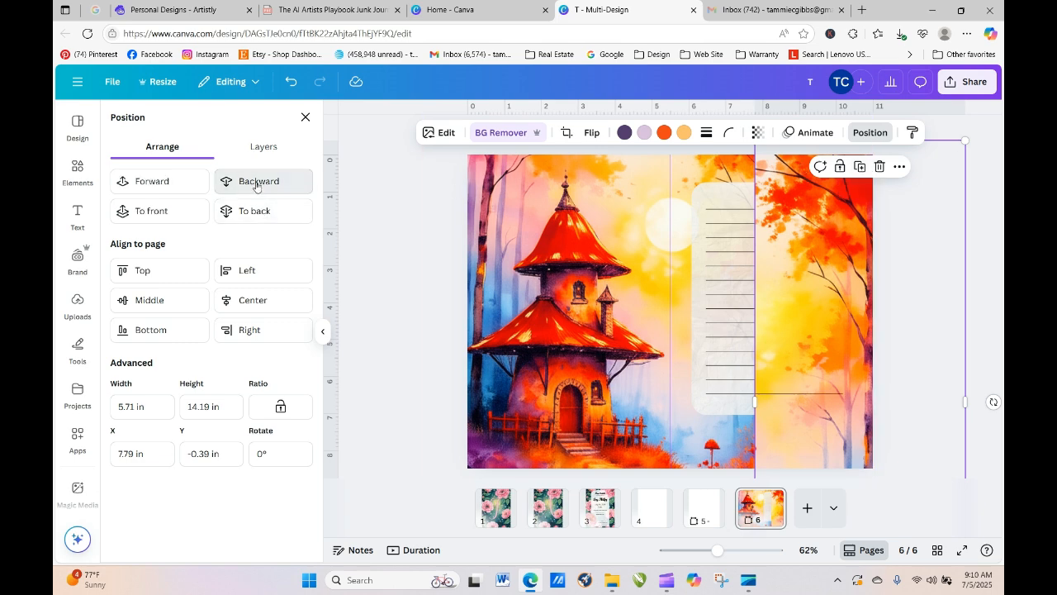
left_click(256, 186)
left_click(256, 185)
left_click(256, 186)
left_click(256, 186)
left_click(256, 186)
left_click(256, 186)
left_click(256, 186)
left_click(256, 186)
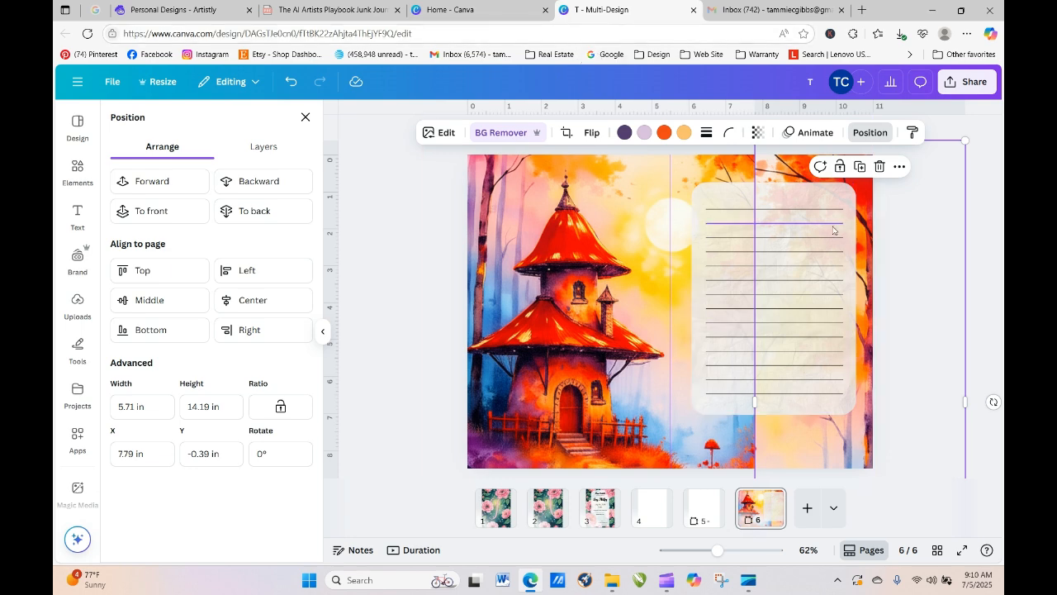
left_click(987, 230)
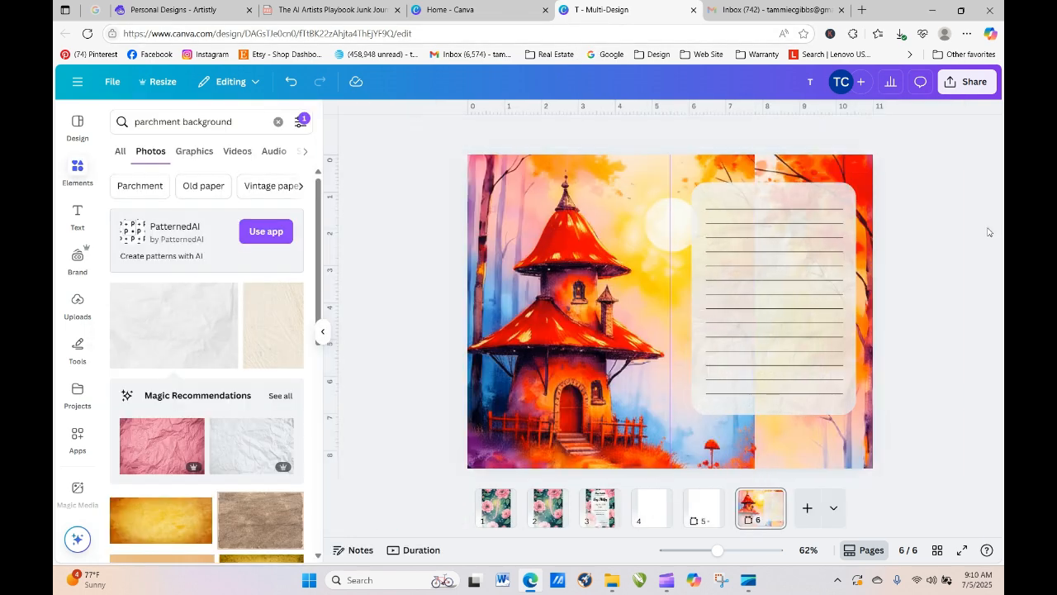
- Enlarge the tree image from its corner and align it to the right page
left_click(807, 168)
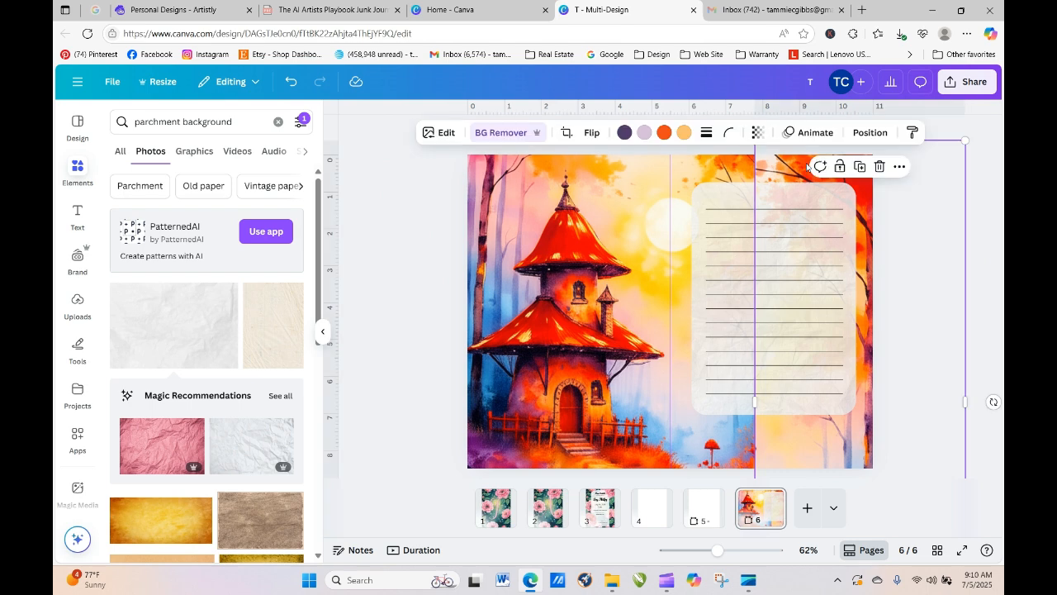
left_click(763, 148)
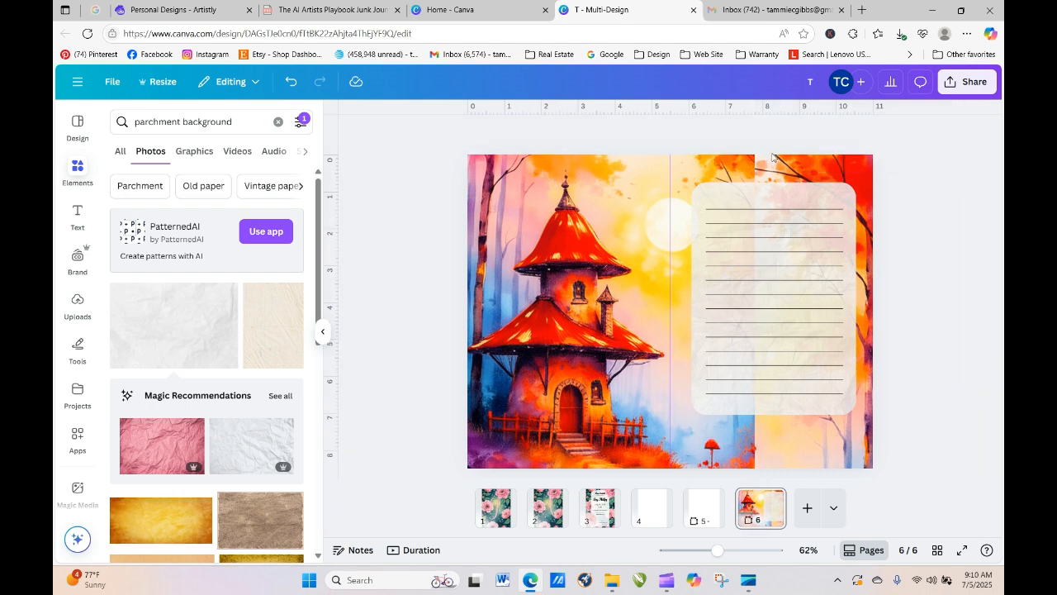
left_click(774, 158)
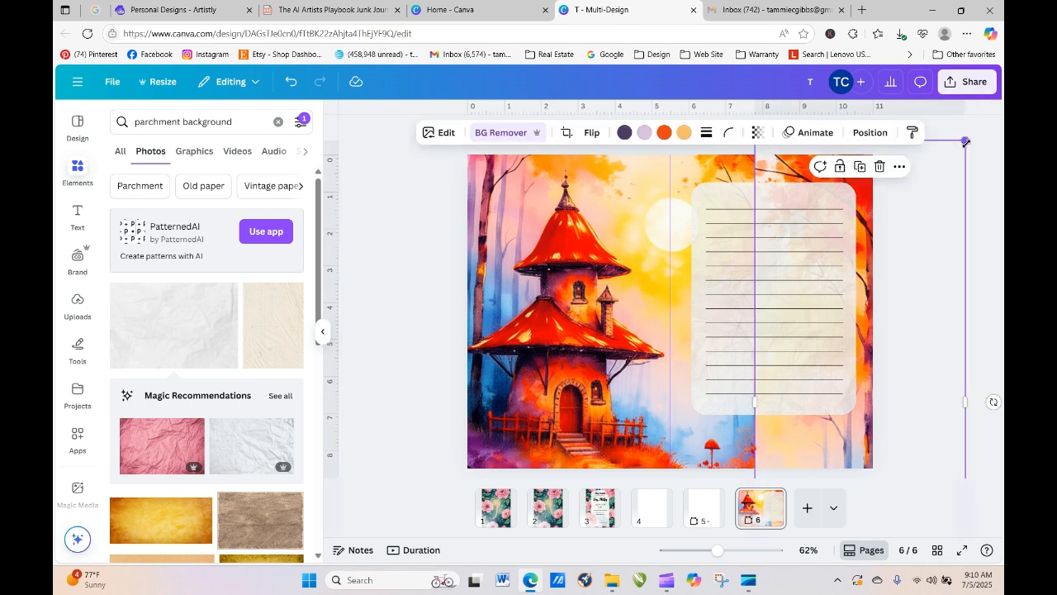
left_click_drag(975, 130, 998, 31)
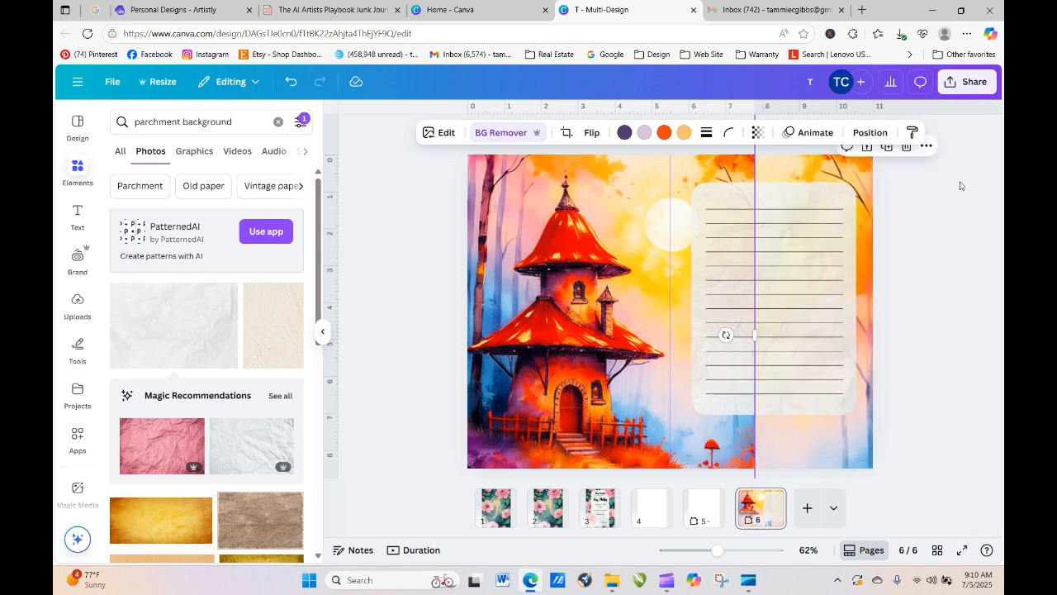
left_click_drag(837, 451, 742, 459)
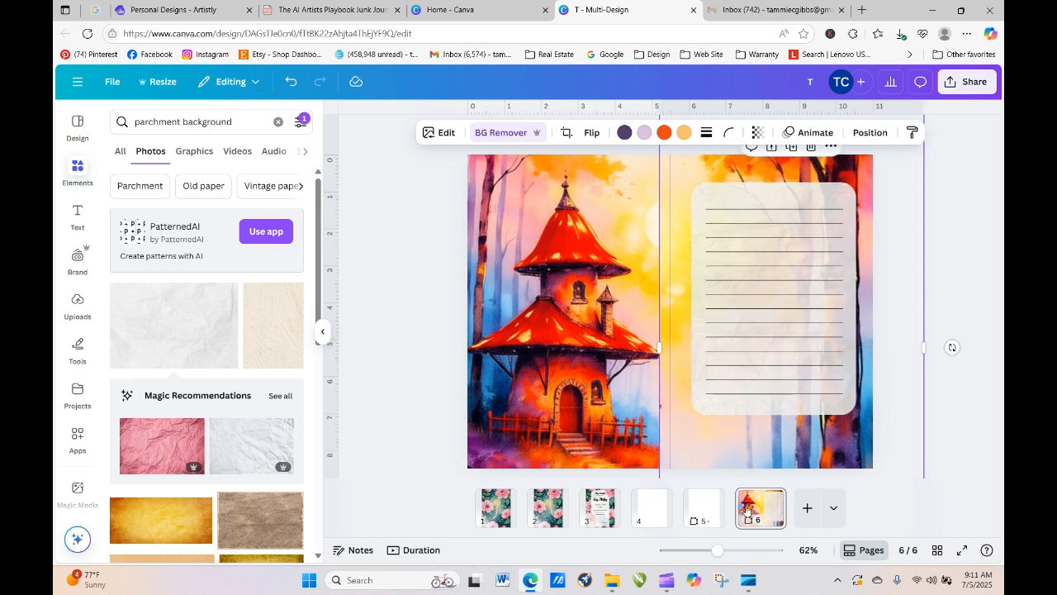
- Shift the background left, trim the tree image's edge, nudge the house up, and swap in yellow trees
left_click(949, 442)
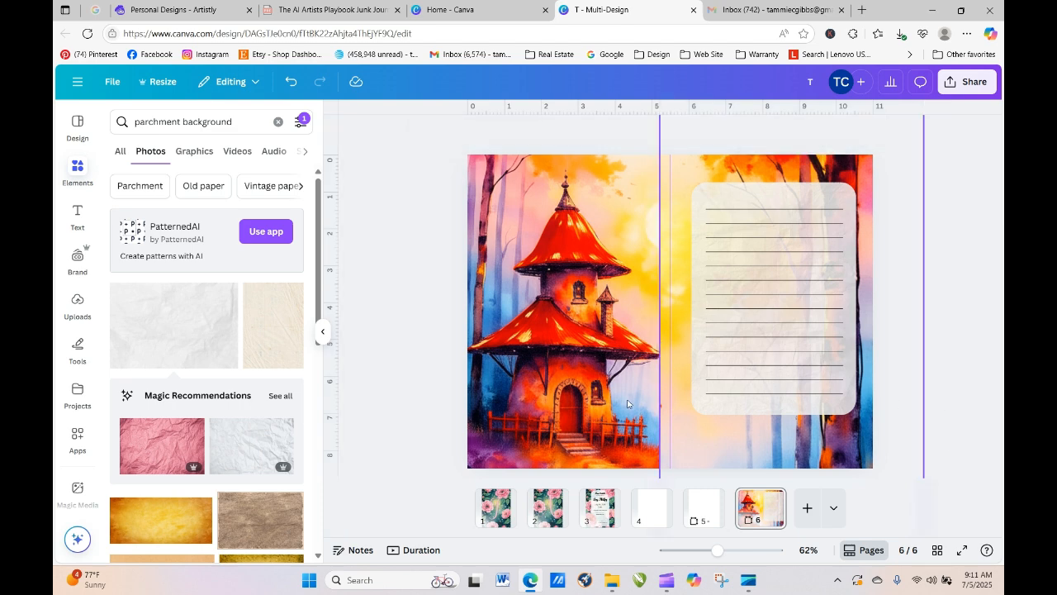
left_click(616, 290)
left_click_drag(612, 288, 582, 287)
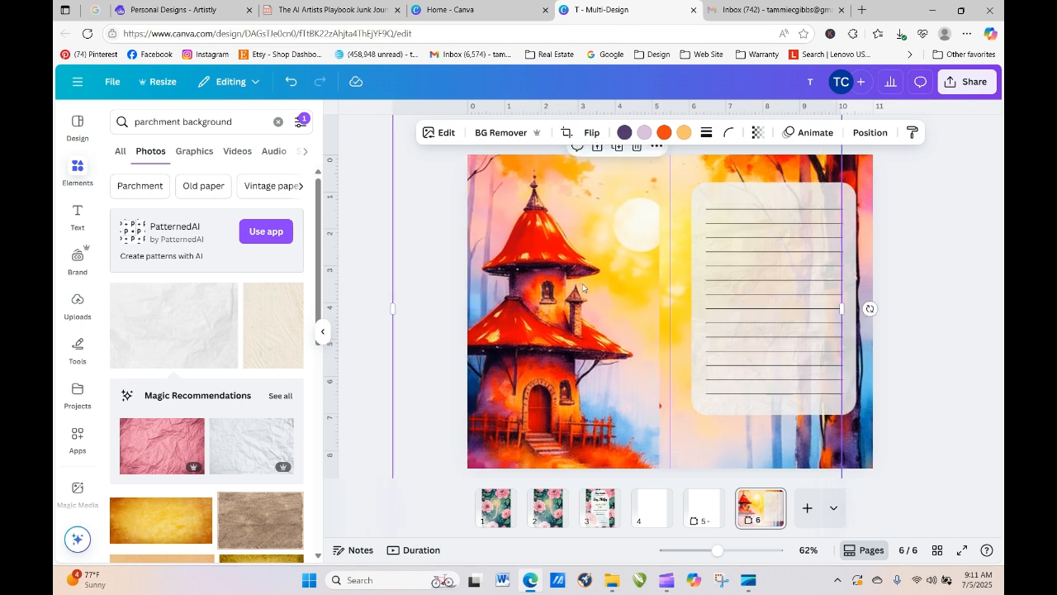
left_click(676, 291)
left_click_drag(663, 345, 672, 346)
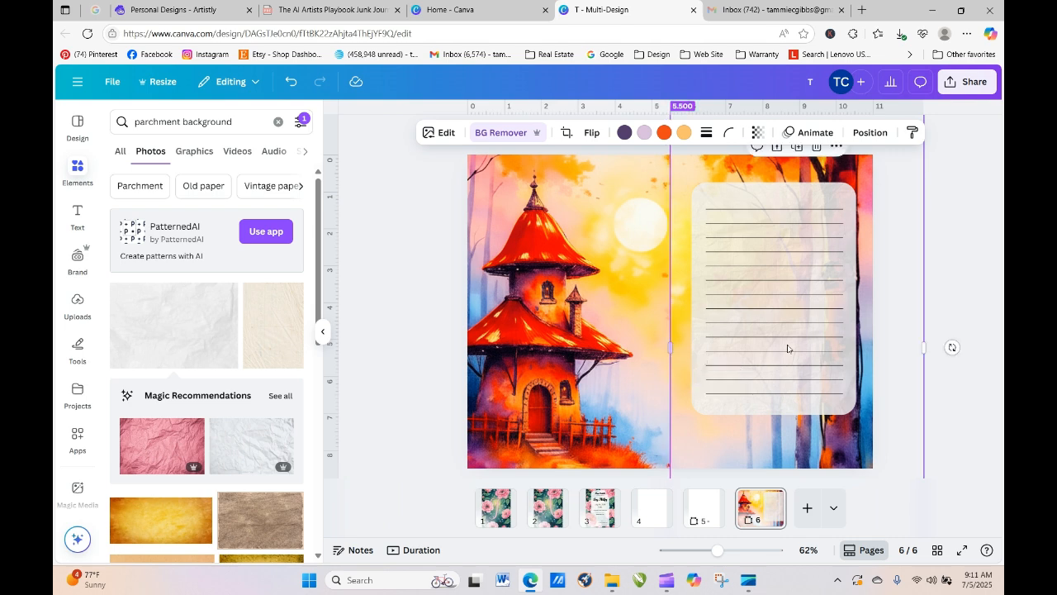
left_click(936, 341)
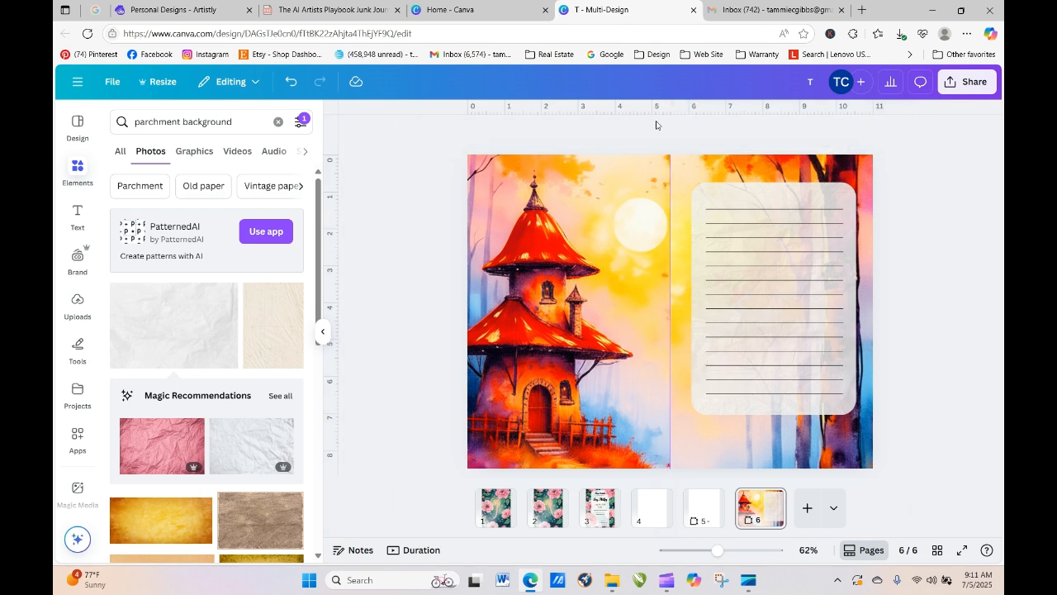
left_click(643, 178)
left_click_drag(609, 176, 607, 160)
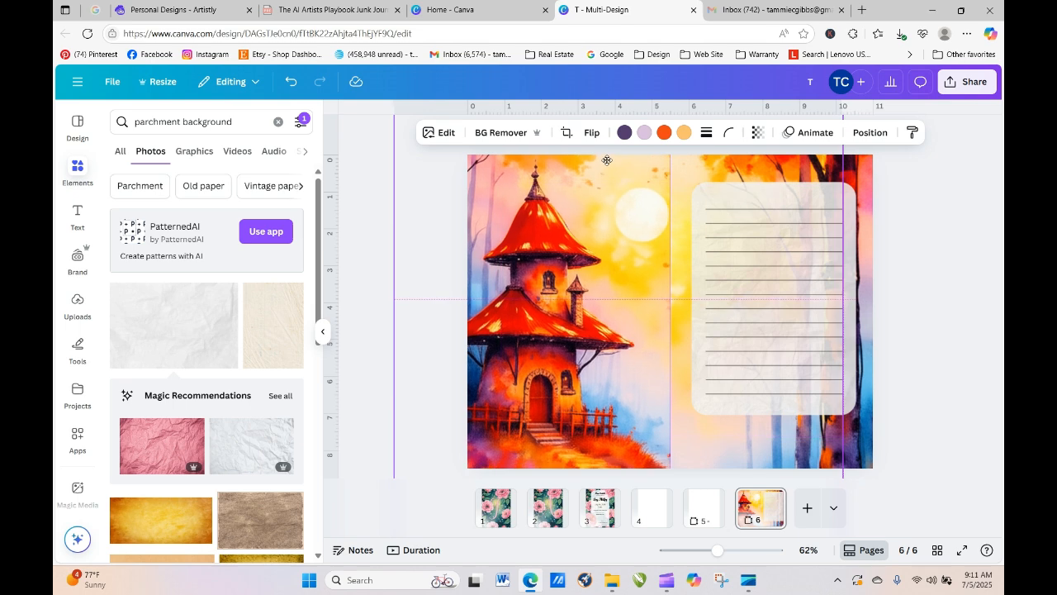
left_click(945, 219)
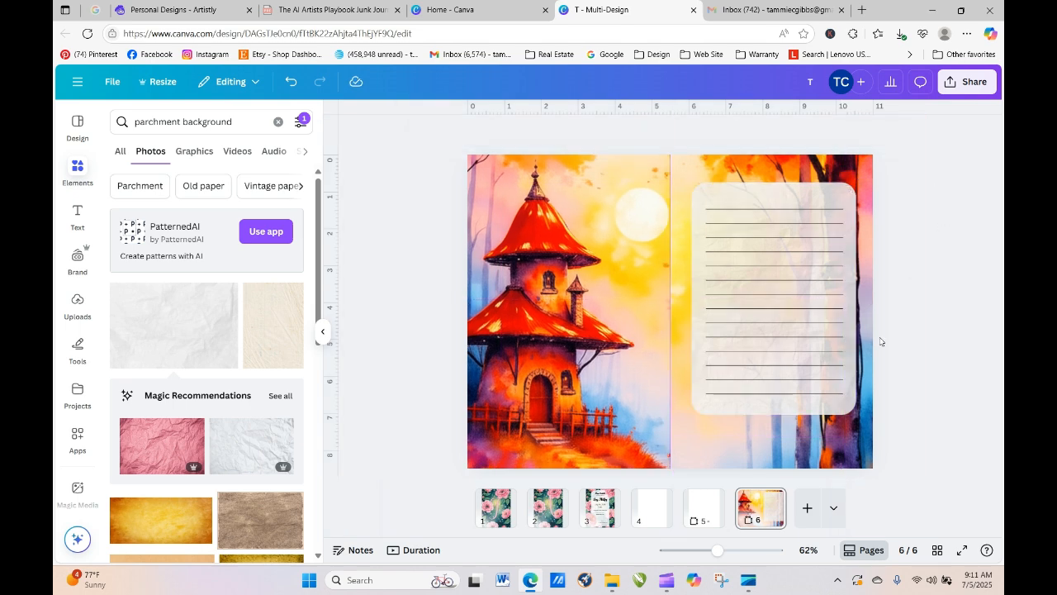
left_click(795, 447)
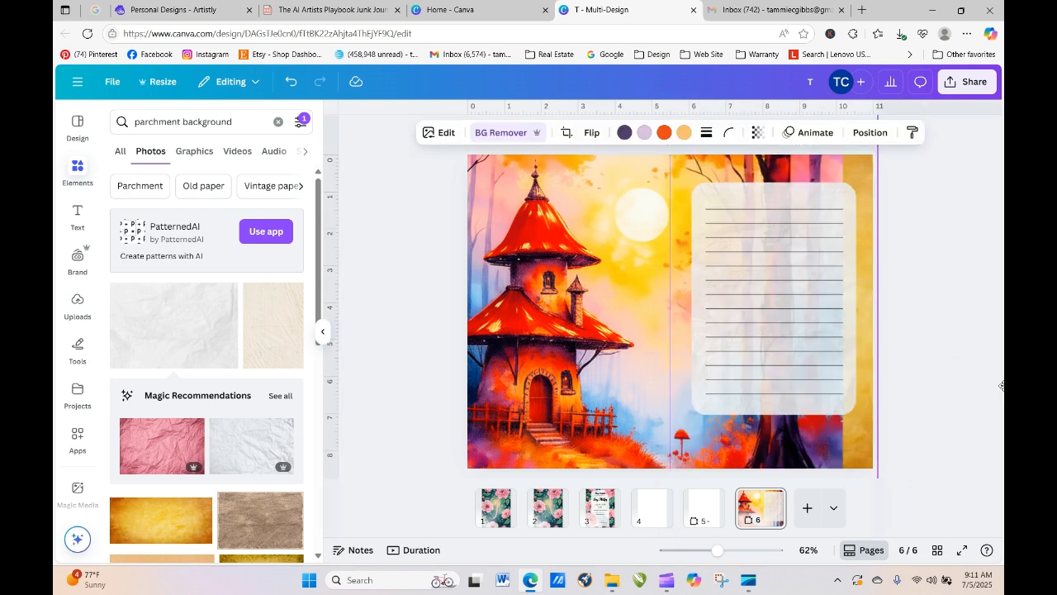
left_click(963, 408)
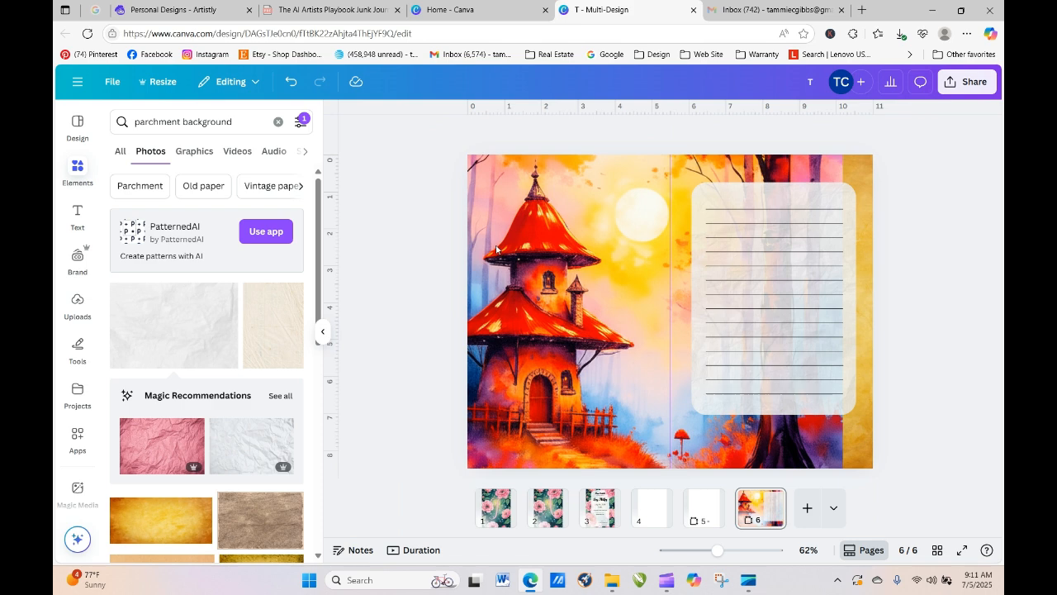
- Move the house image further right across the spread, then switch to the Artistly tab
left_click_drag(559, 241, 592, 239)
left_click(939, 170)
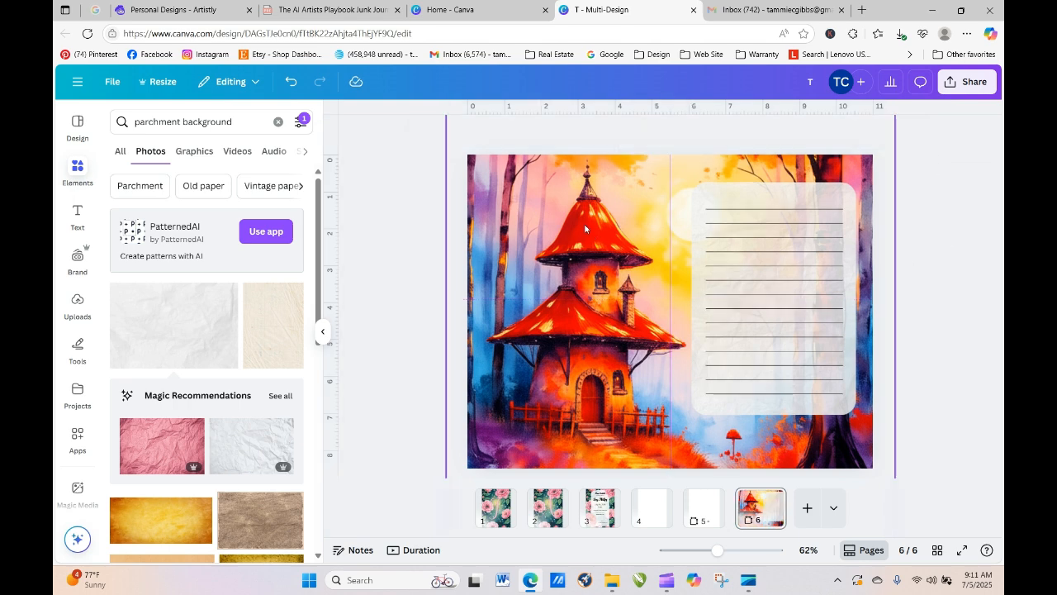
mouse_move(509, 254)
left_mouse_down()
mouse_move(511, 266)
mouse_move(525, 263)
left_mouse_up()
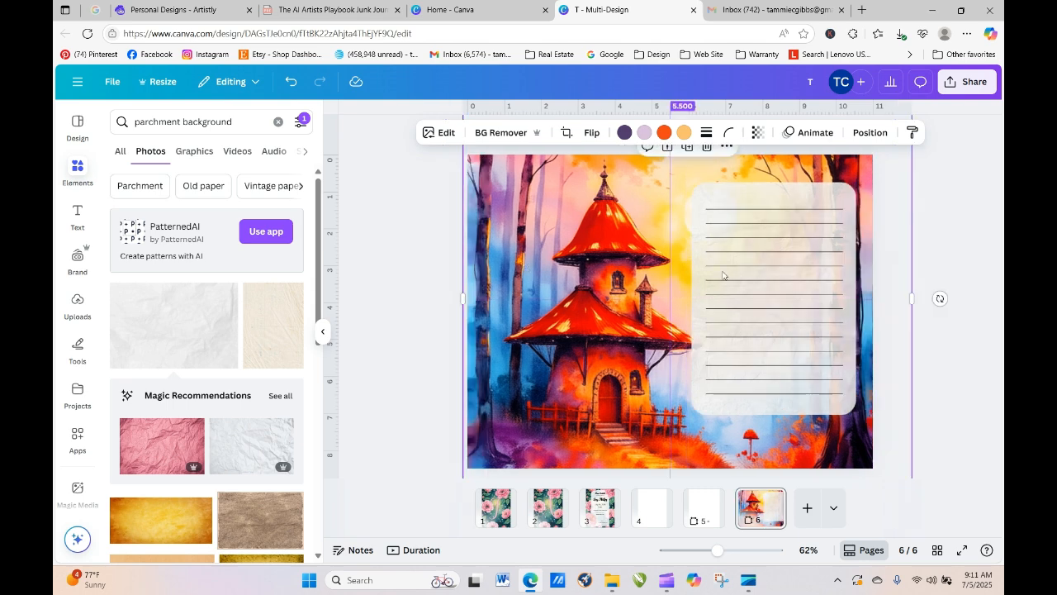
left_click(967, 205)
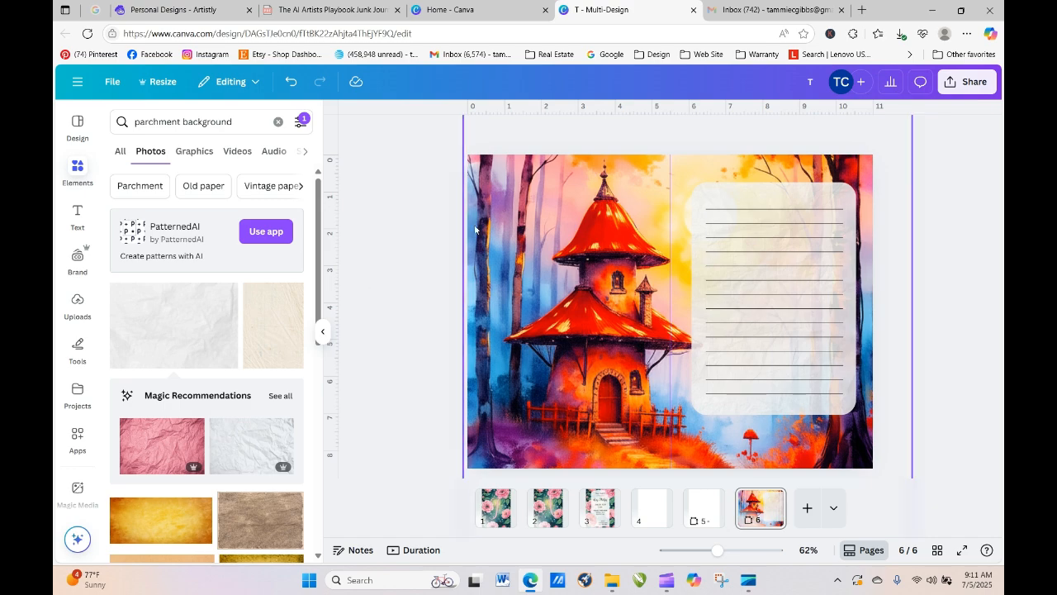
left_click(198, 12)
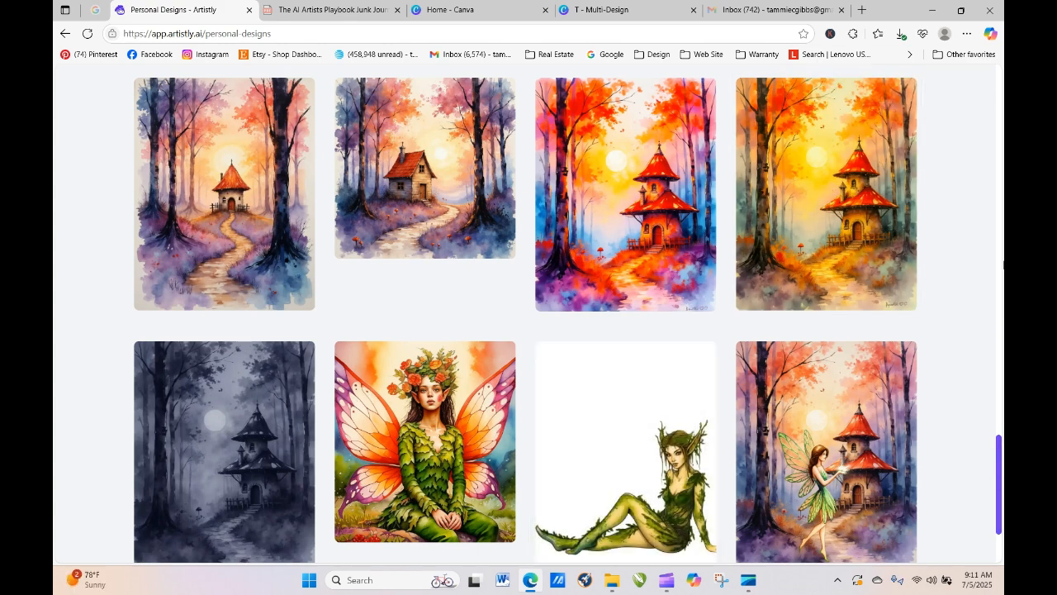
- Make the winged fairy design public and copy its forest-fairy prompt text
left_click_drag(1001, 456, 1003, 505)
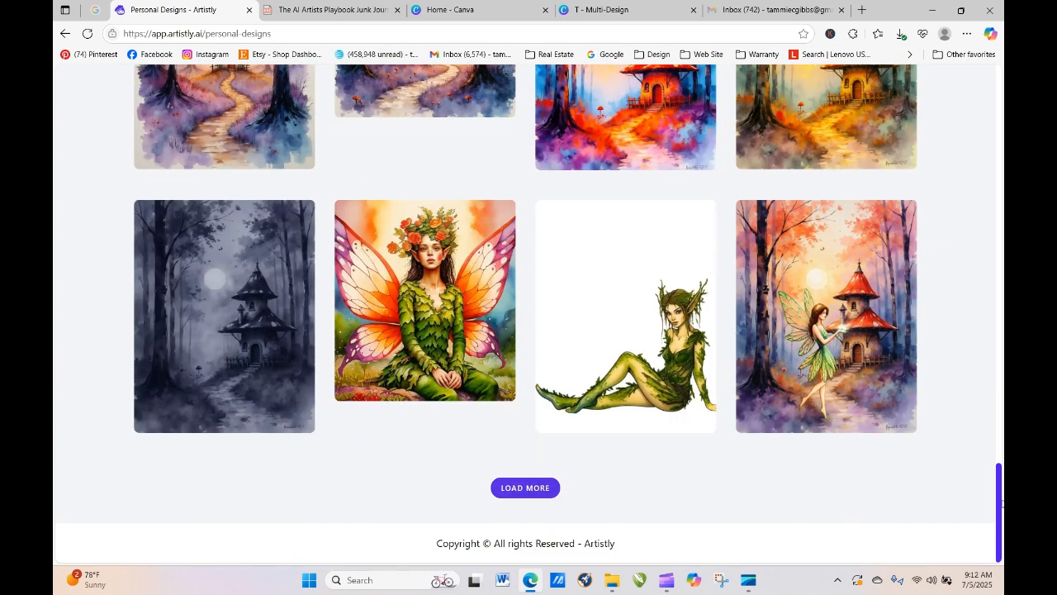
left_click(397, 302)
left_click(476, 109)
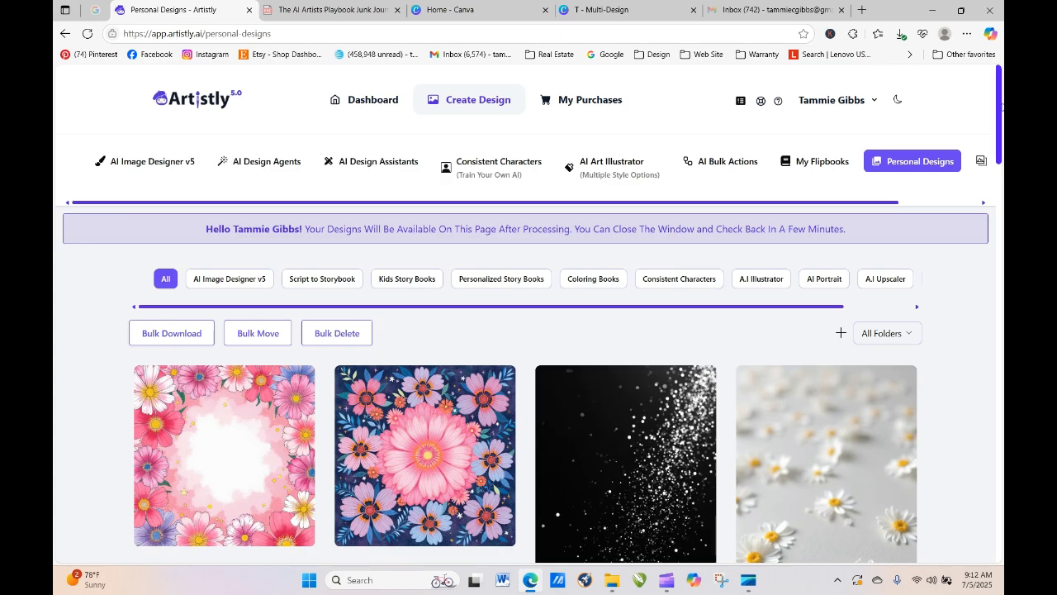
left_click_drag(999, 156, 999, 562)
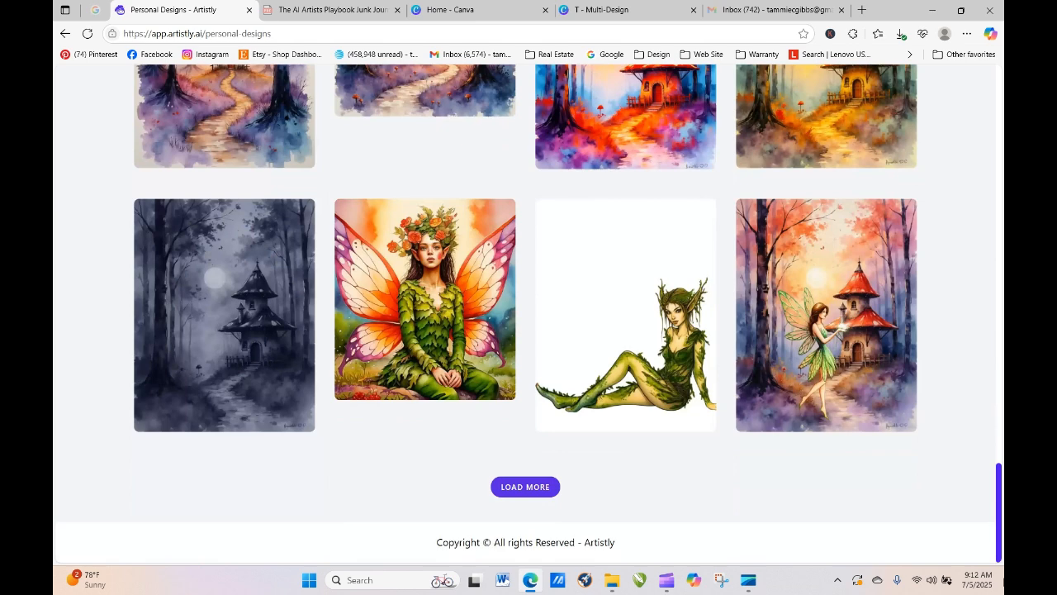
mouse_move(434, 356)
left_click(397, 302)
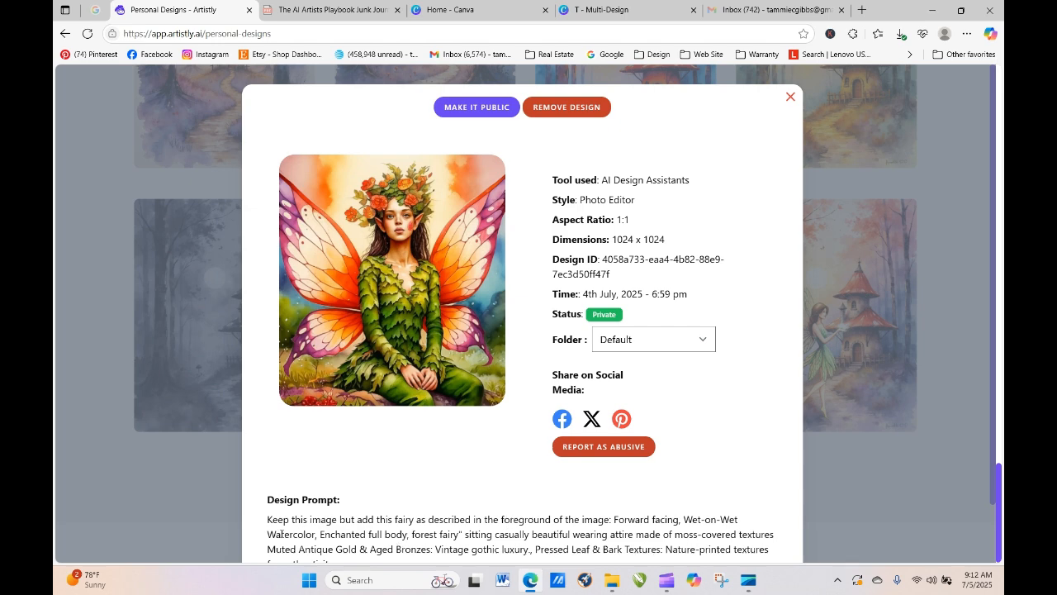
left_click_drag(613, 520, 552, 491)
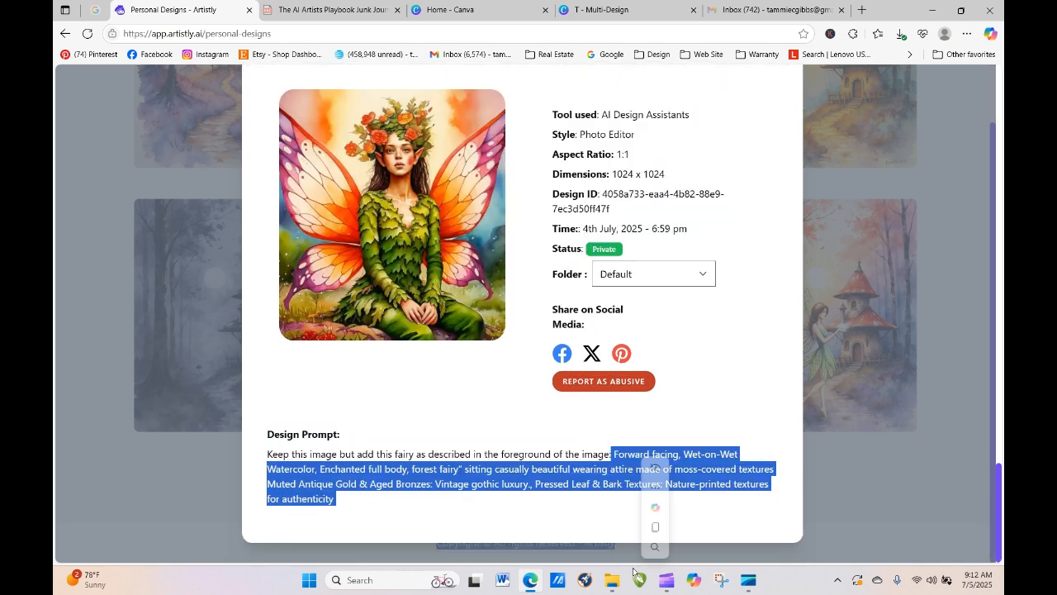
right_click(552, 491)
left_click(562, 244)
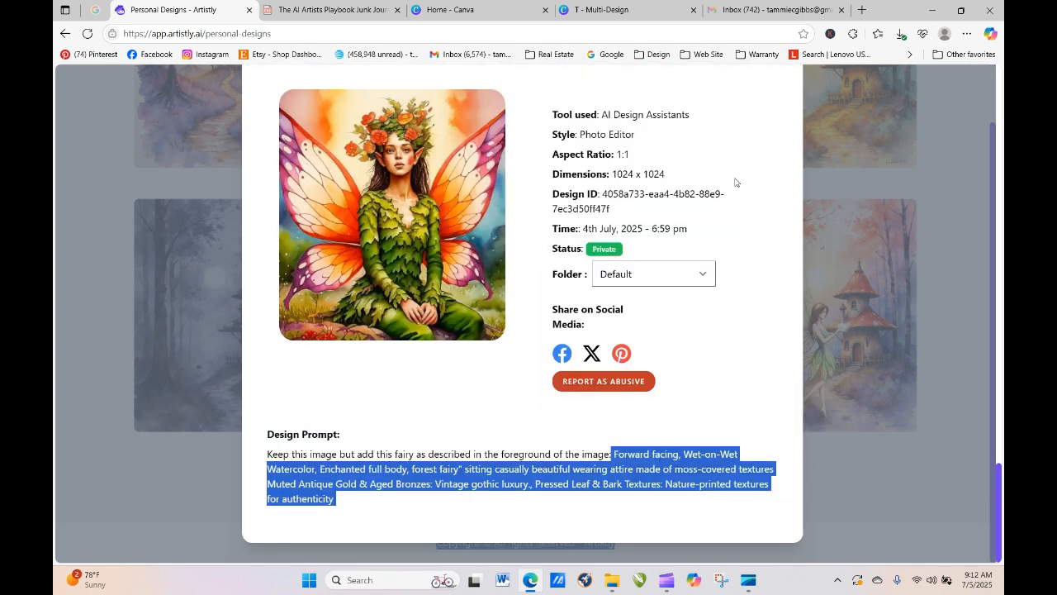
- Close the fairy details and browse the gallery, briefly viewing the orange cottage design
left_click(941, 215)
left_click_drag(998, 508, 998, 415)
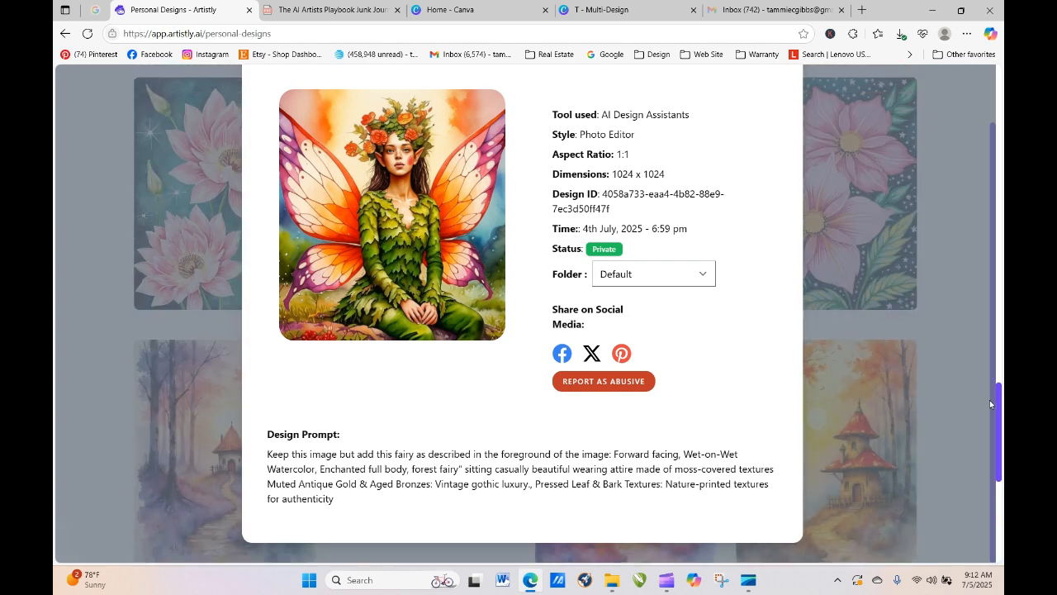
scroll(870, 121, "up", 2)
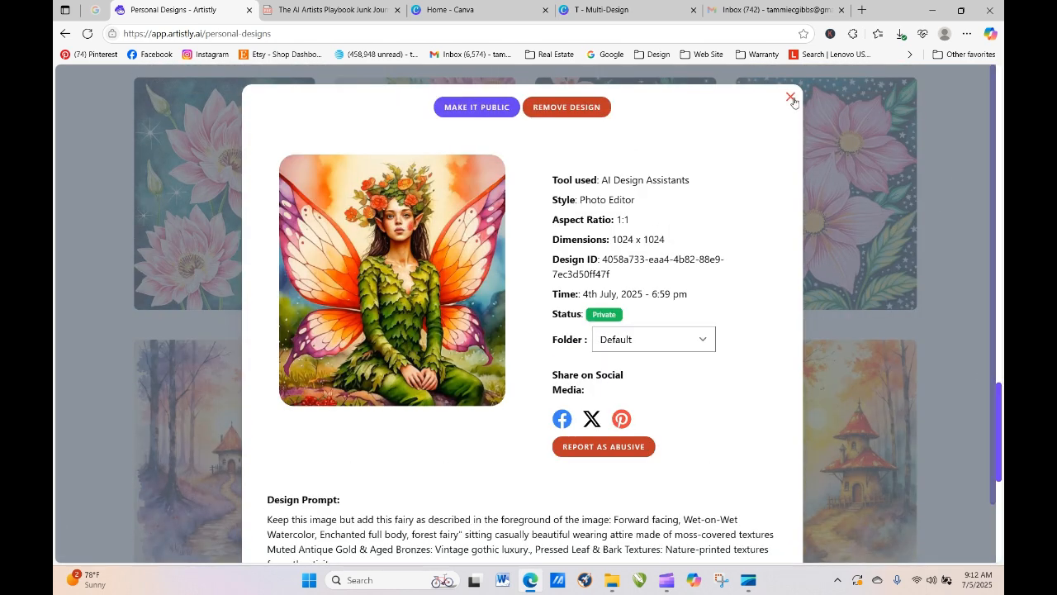
left_click(792, 98)
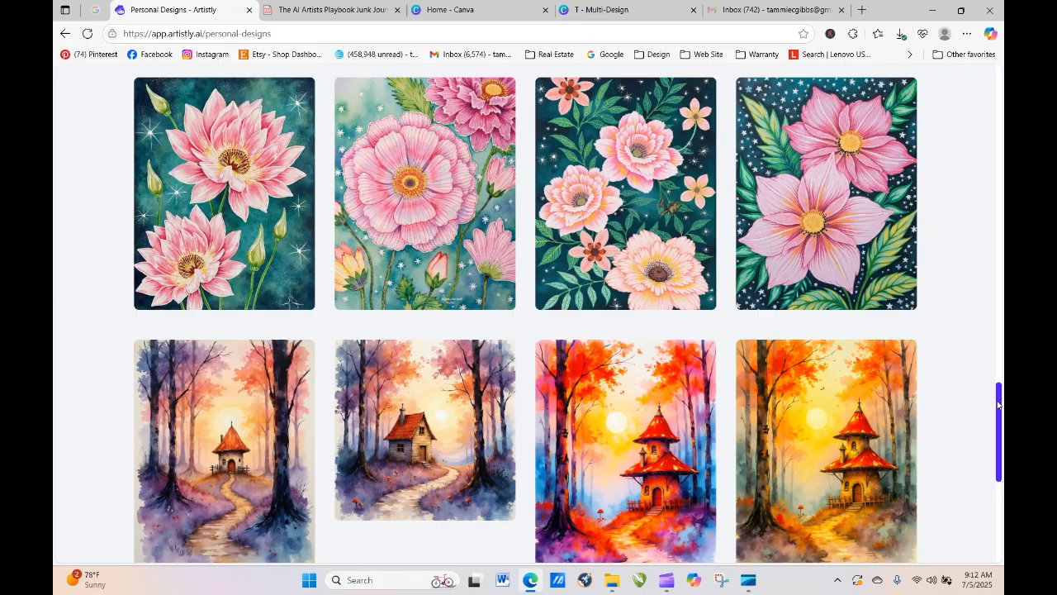
scroll(983, 194, "up", 6)
scroll(983, 194, "up", 10)
scroll(980, 157, "down", 15)
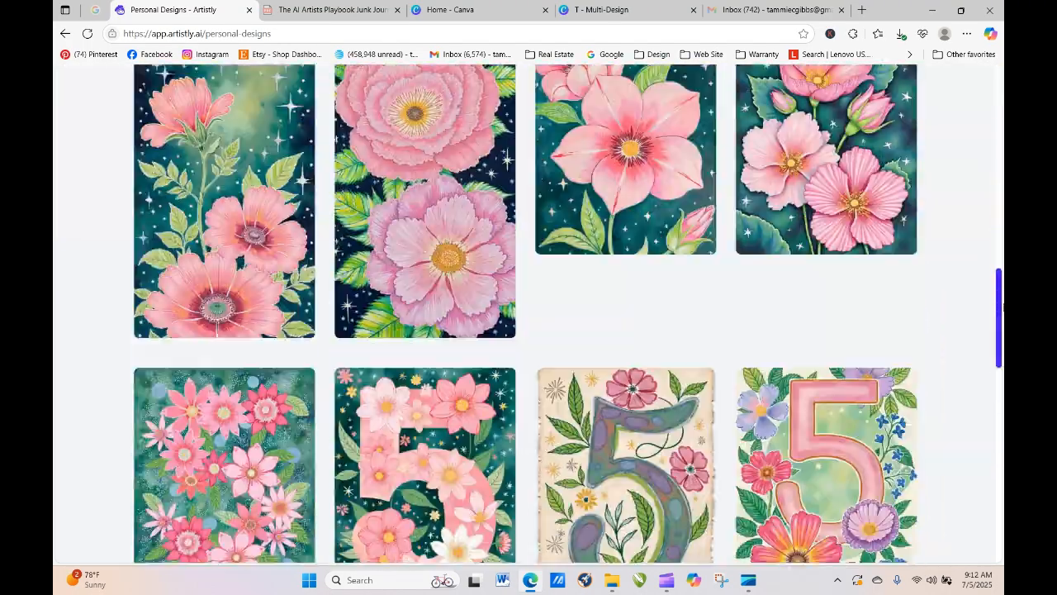
scroll(596, 282, "down", 4)
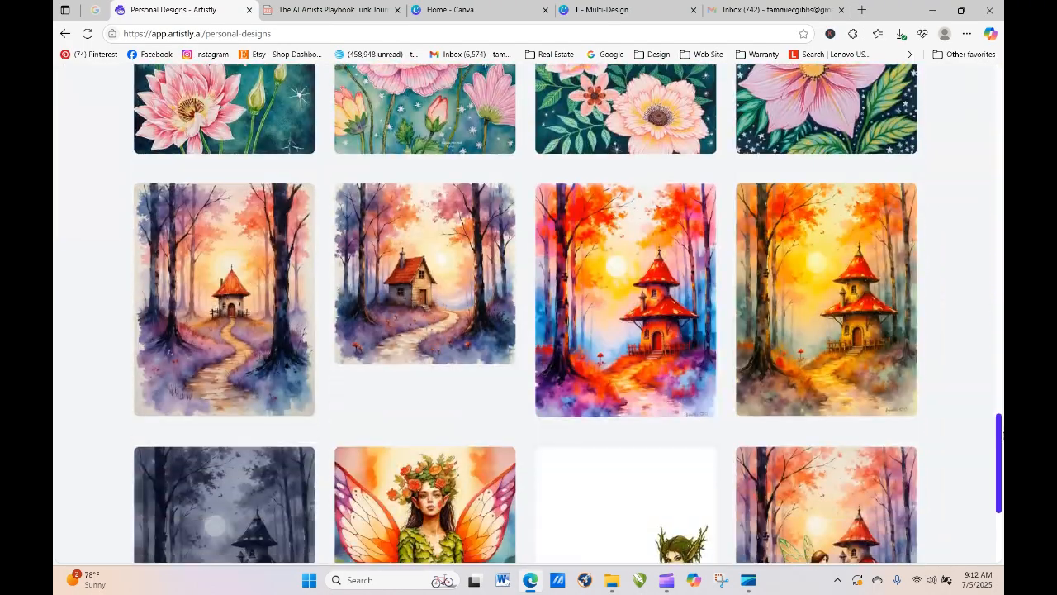
left_click(598, 301)
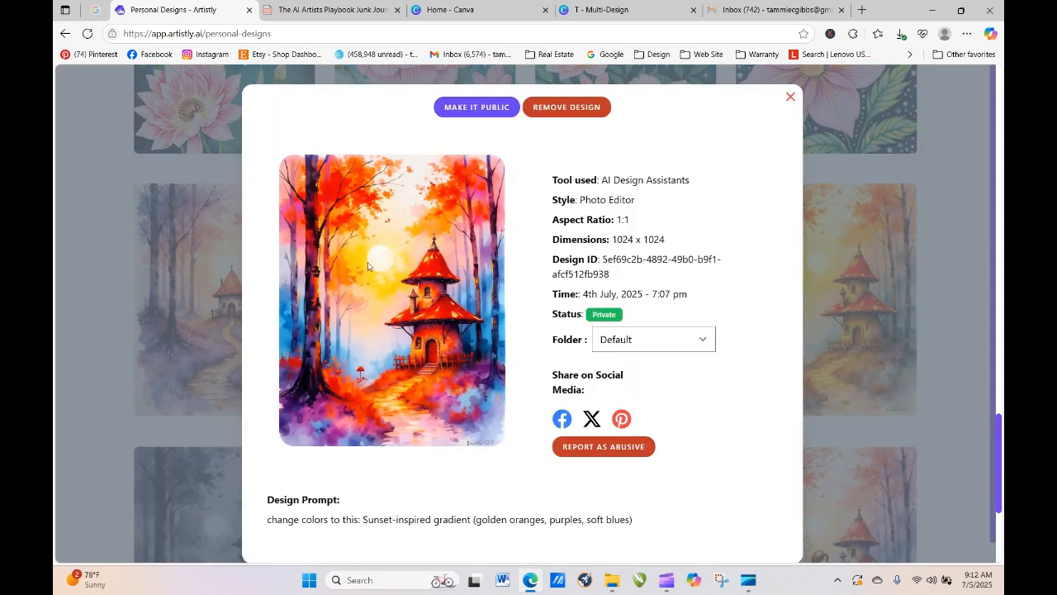
left_click(791, 97)
left_click_drag(999, 424, 996, 13)
- In AI Image Designer's Create From Prompt, paste the fairy prompt without the copyright line and generate
left_click(169, 163)
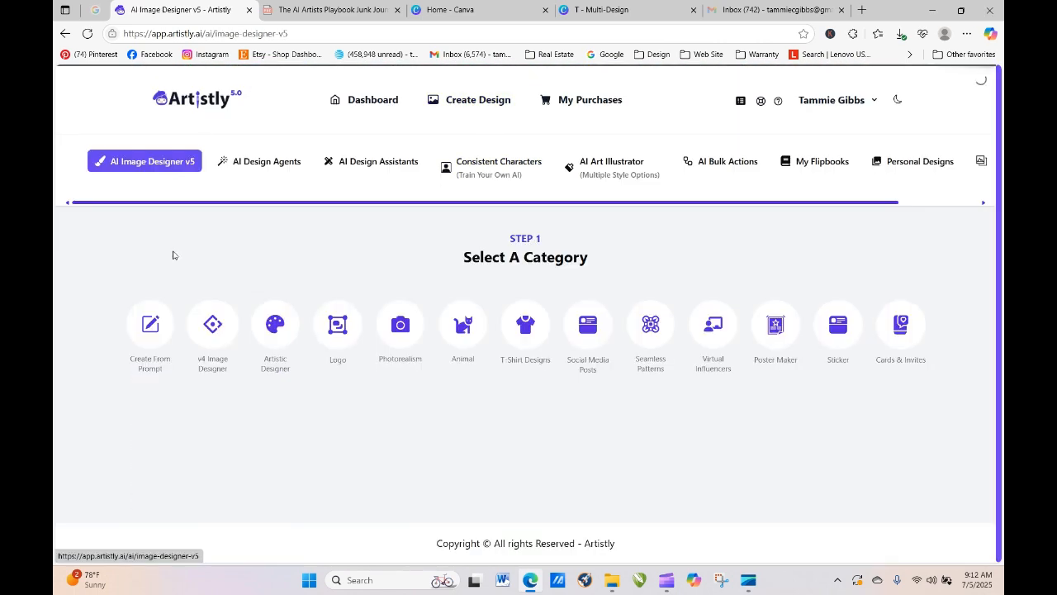
left_click(167, 340)
right_click(167, 170)
left_click(218, 283)
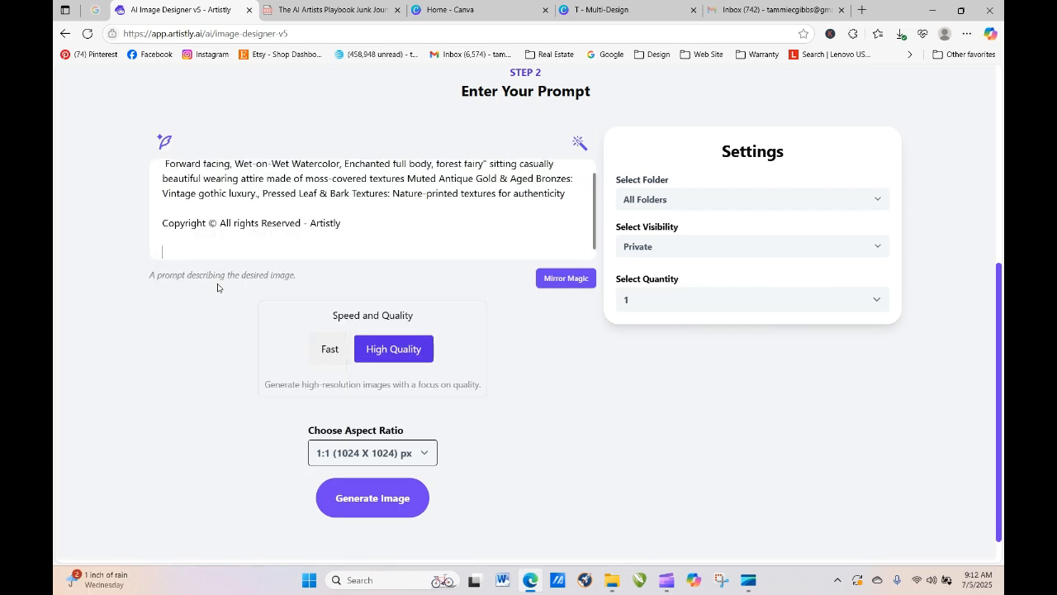
left_click_drag(370, 228, 174, 215)
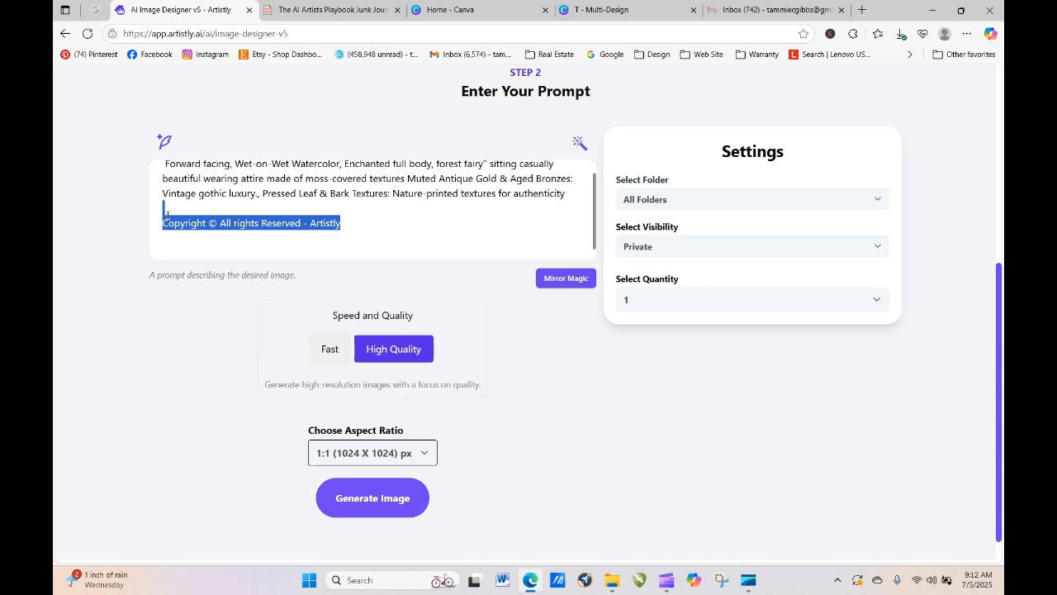
key("BackSpace")
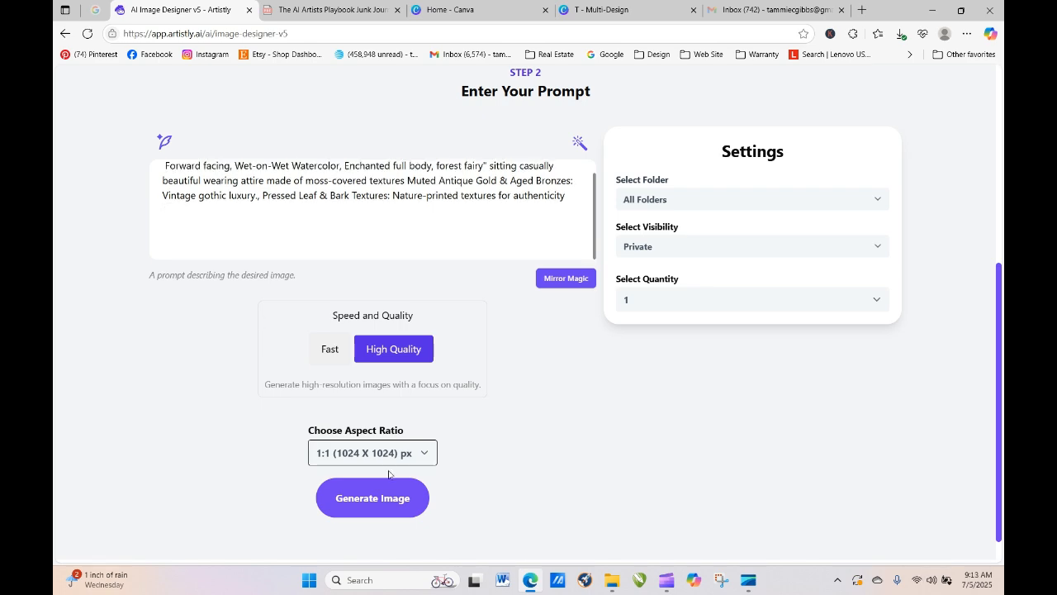
left_click(382, 498)
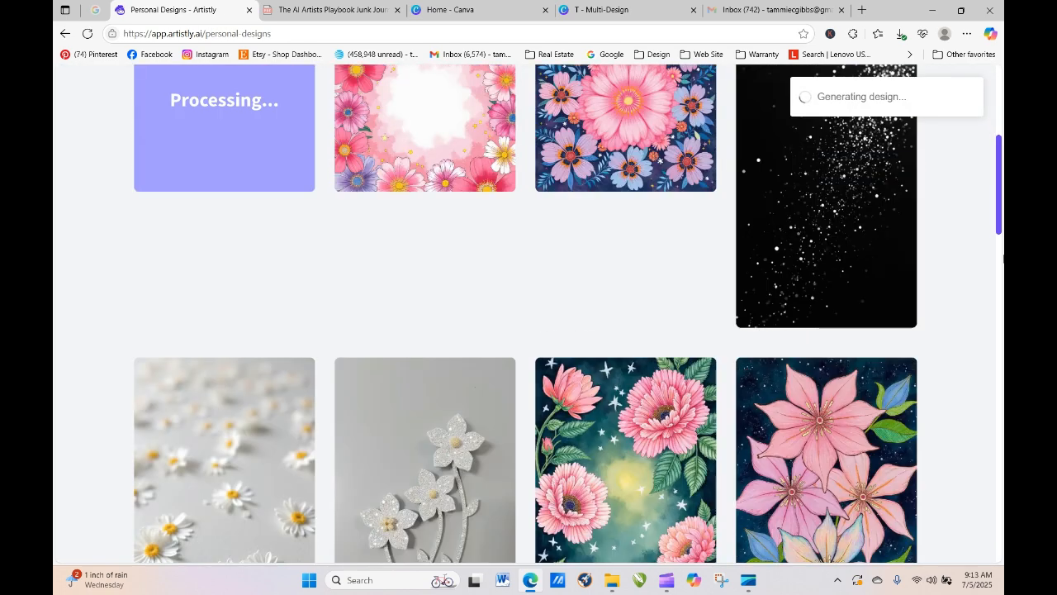
- Reload the designs page until the newly generated fairy image appears
left_click_drag(1000, 170, 1000, 114)
left_click(86, 35)
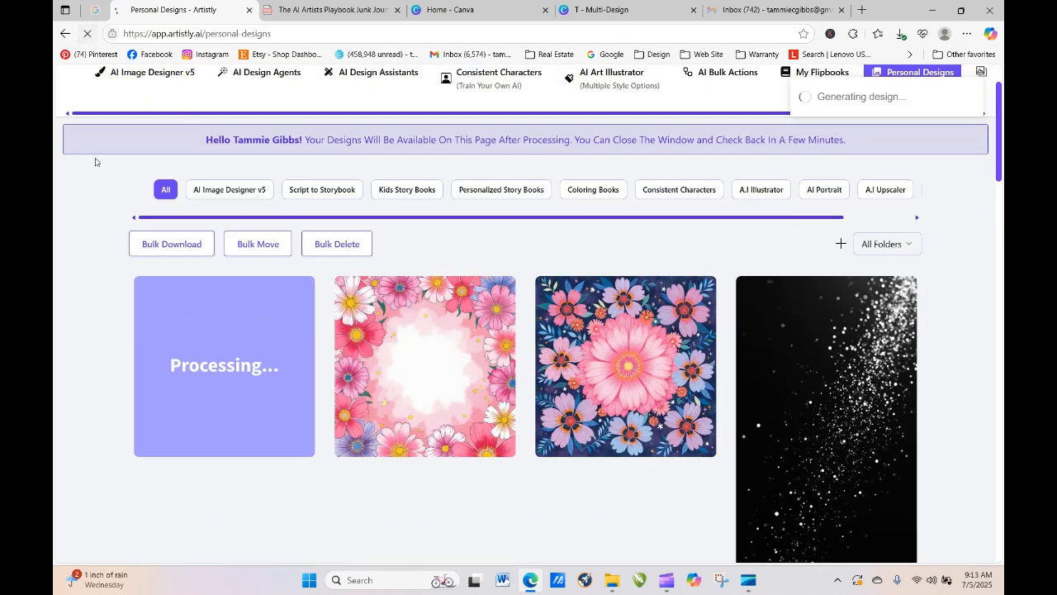
left_click(87, 34)
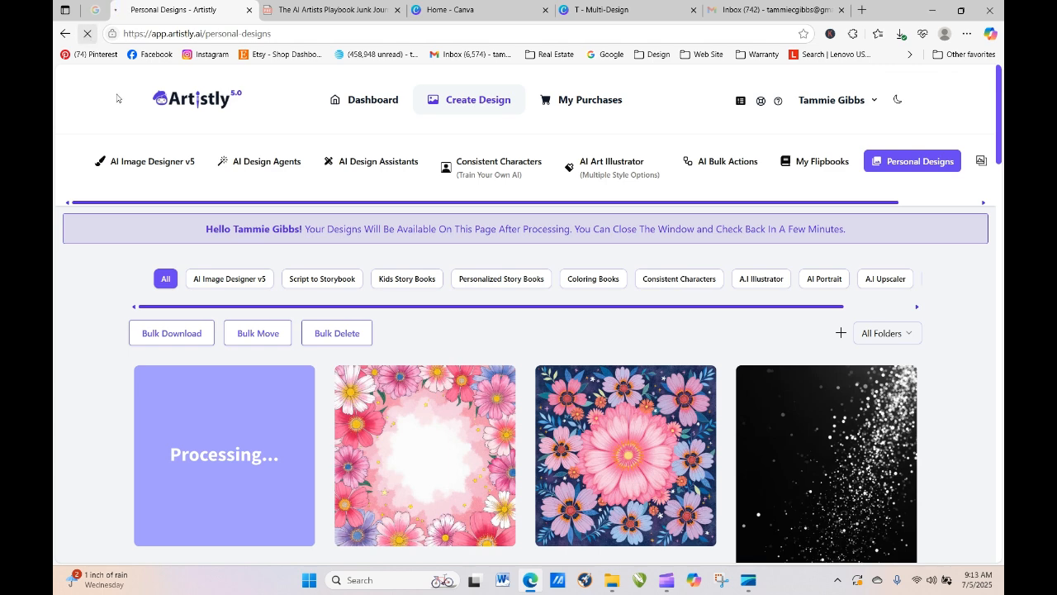
left_click(87, 34)
left_click(87, 37)
left_click(87, 33)
- Download the new fairy image as a PNG and return to the Canva journal
mouse_move(204, 432)
left_click(197, 458)
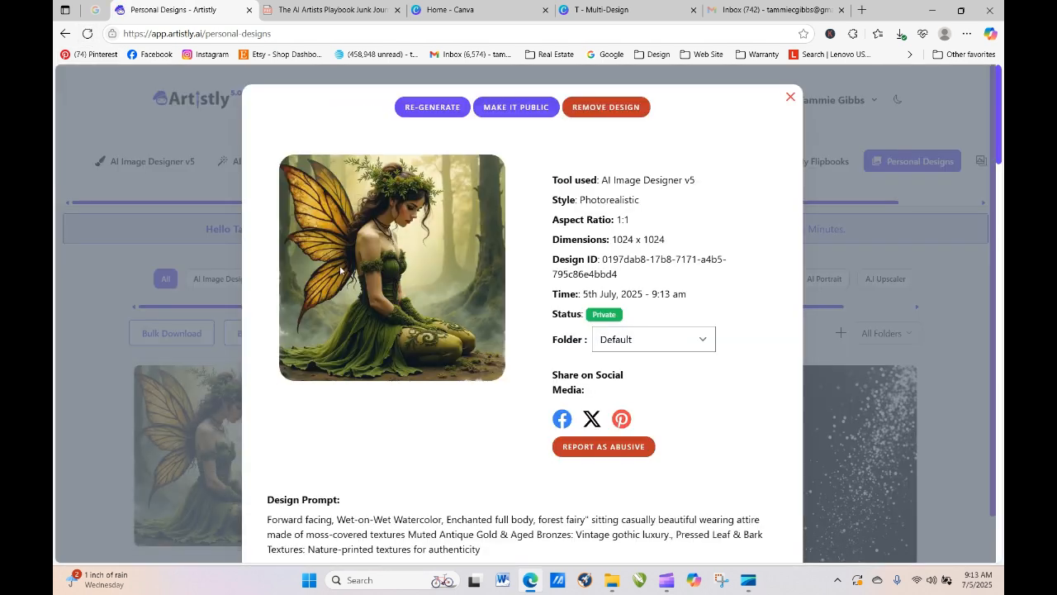
left_click(791, 100)
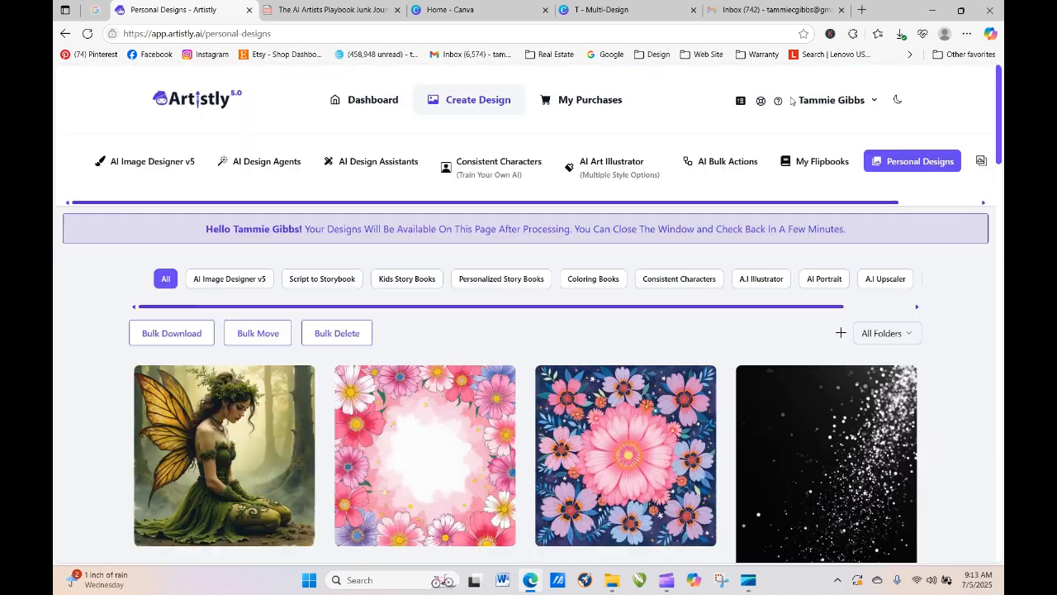
left_click(255, 461)
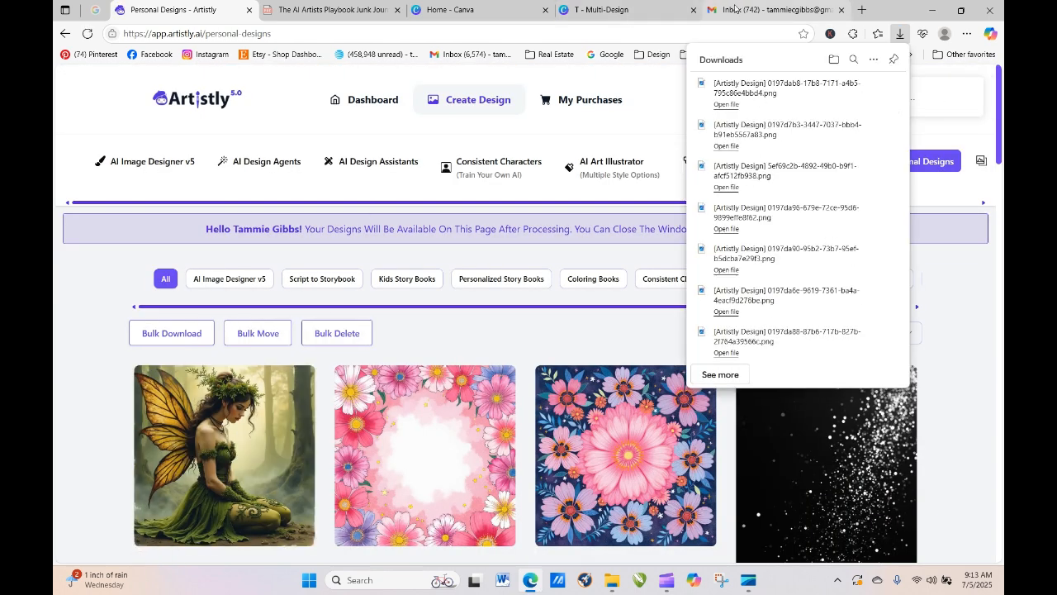
left_click(456, 10)
left_click(601, 10)
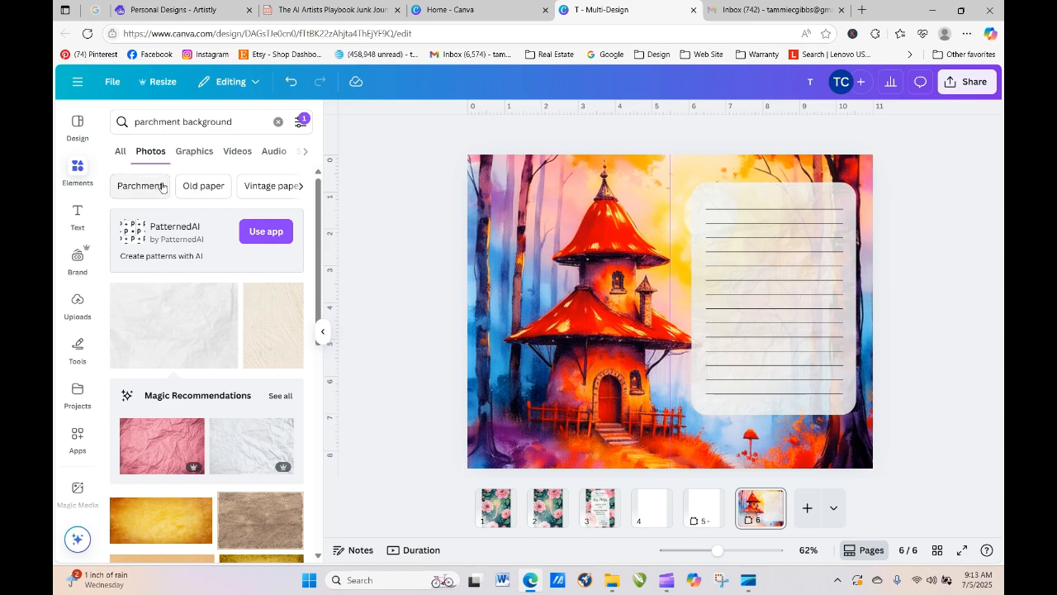
- Upload the downloaded fairy PNG and add it to page 6
left_click(77, 304)
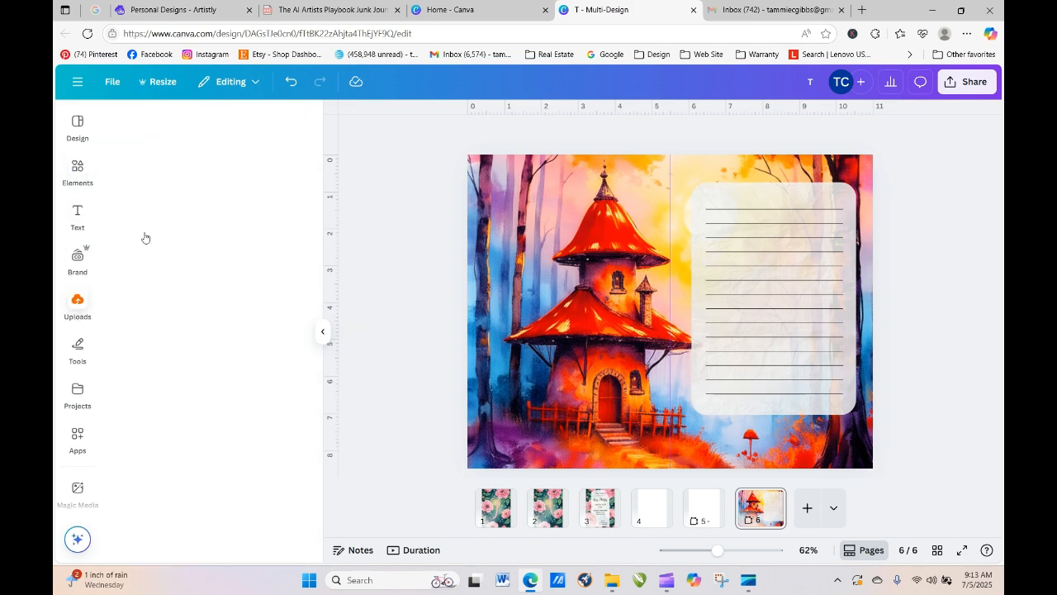
left_click(197, 151)
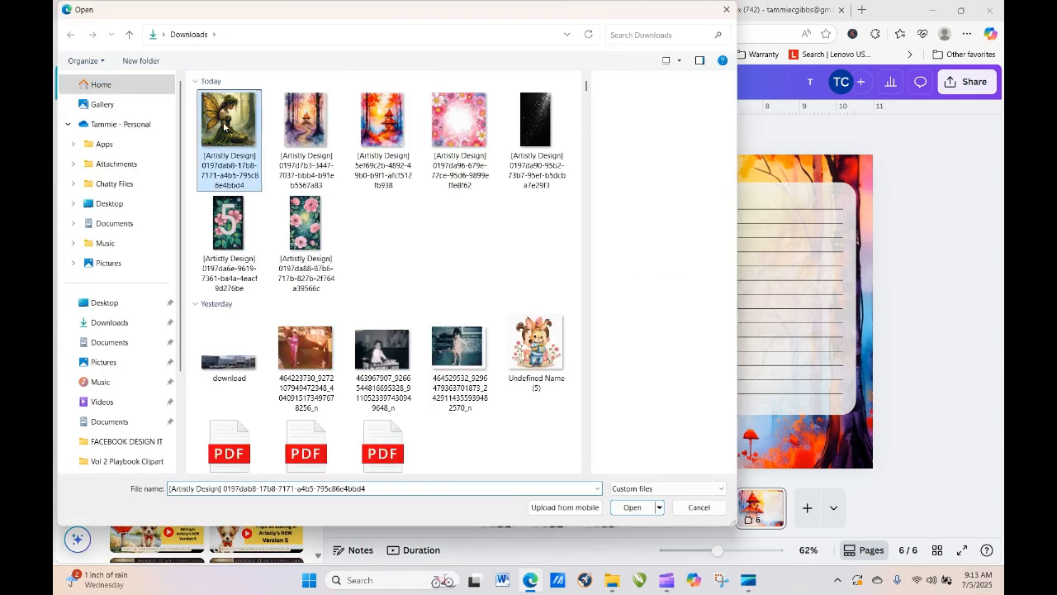
left_click(224, 130)
left_click(630, 507)
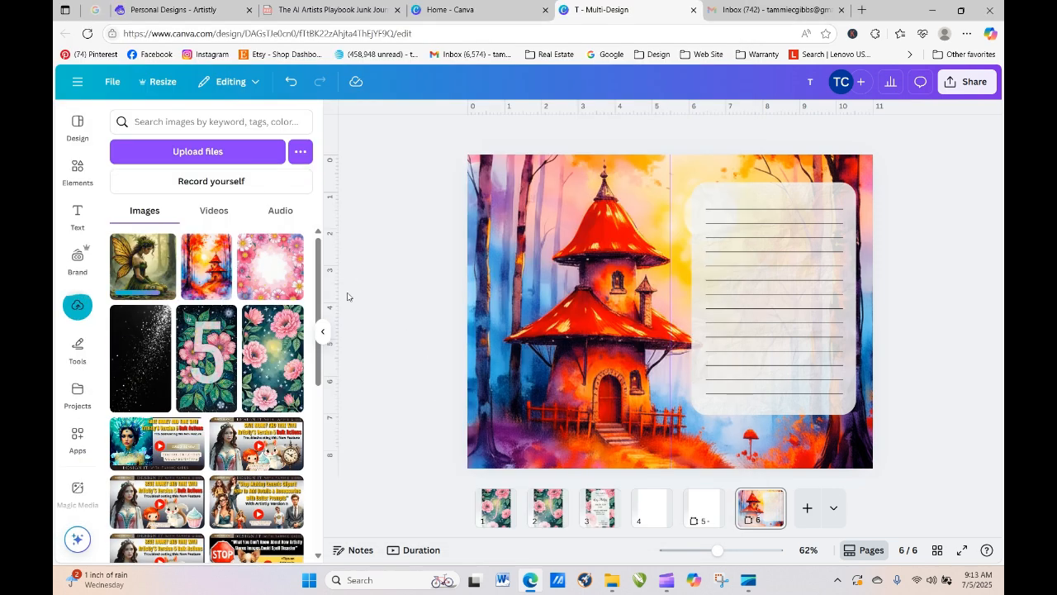
left_click(163, 263)
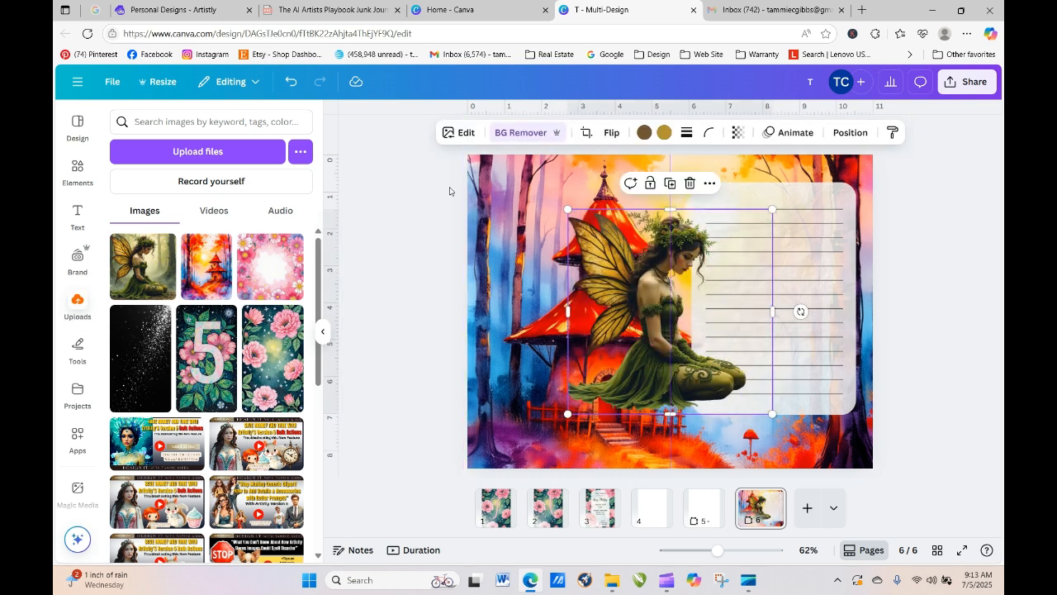
- Mirror the fairy horizontally and shrink it into the page's lower-right corner
left_click(610, 136)
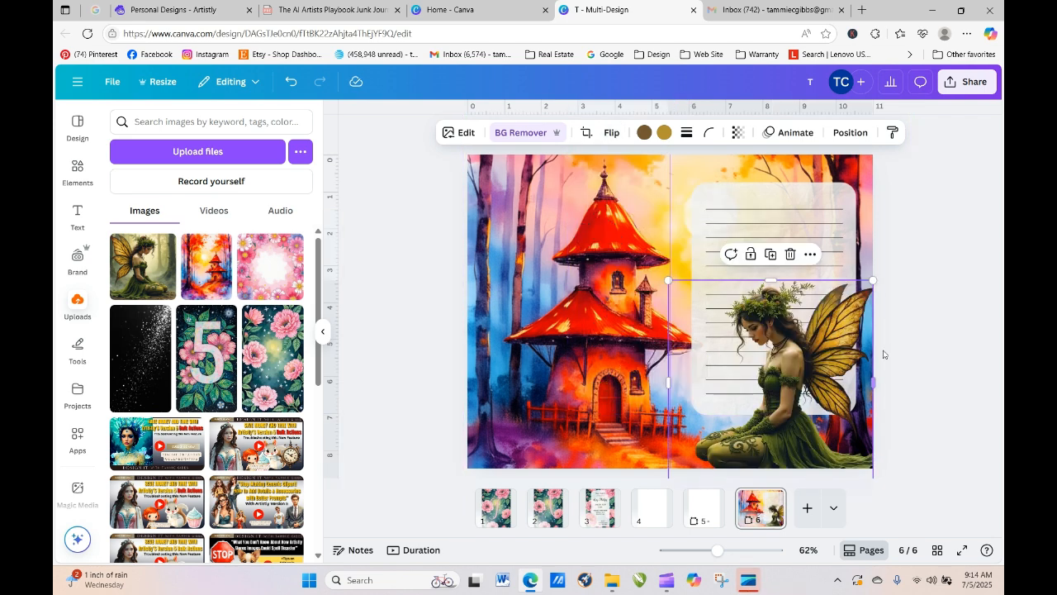
mouse_move(793, 346)
left_mouse_down()
mouse_move(784, 331)
mouse_move(785, 341)
left_mouse_up()
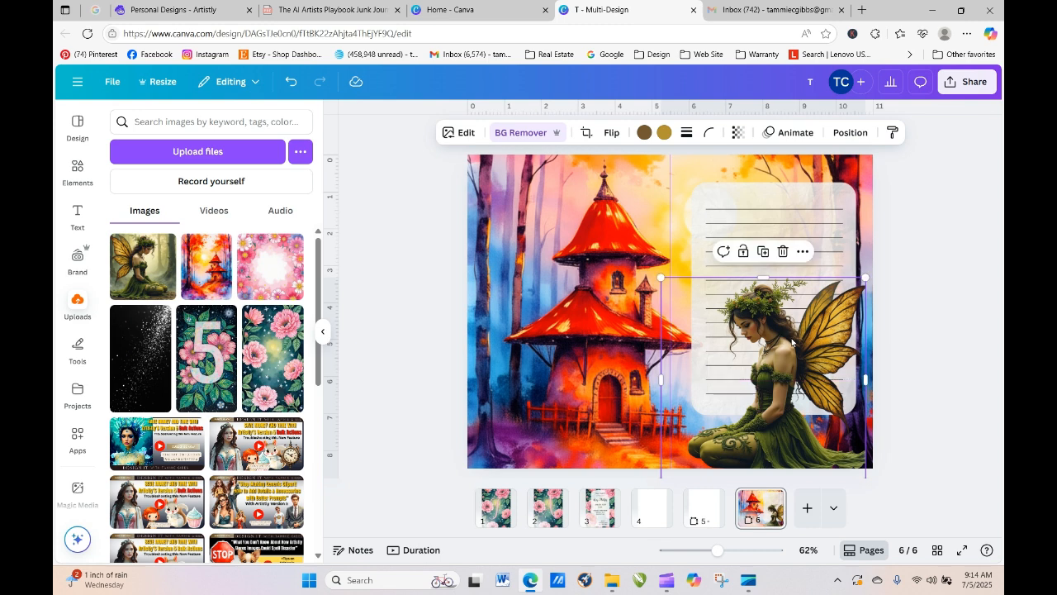
left_click_drag(670, 283, 717, 323)
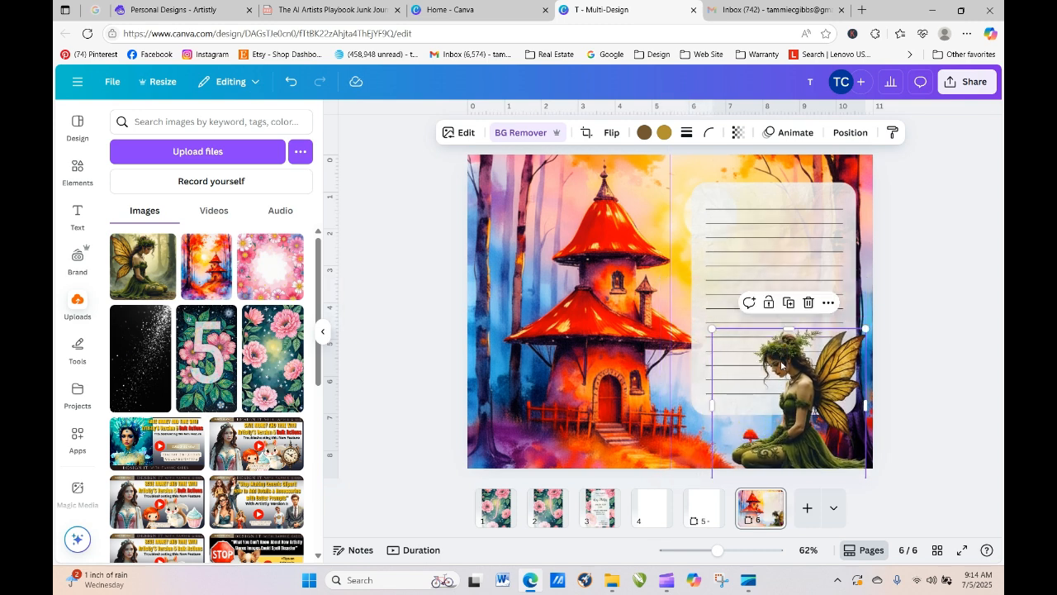
- Try the Sandi, Sangri, Eldar, Zeal, Dream, Nostalg, Antiq and X-Pro+ filters on the fairy
left_click(461, 132)
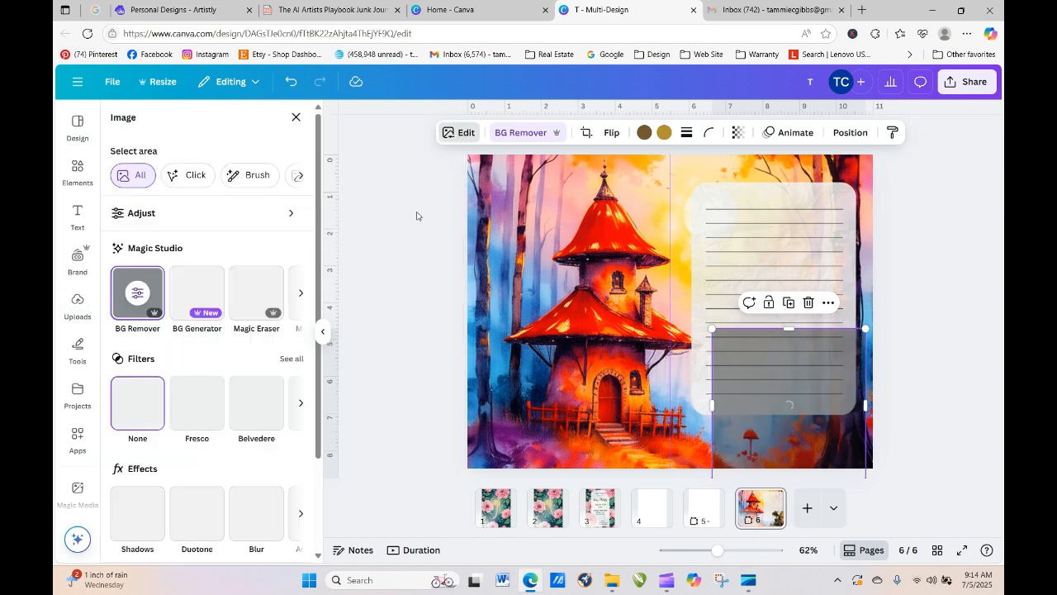
left_click(292, 358)
left_click_drag(318, 211, 322, 279)
left_click(199, 292)
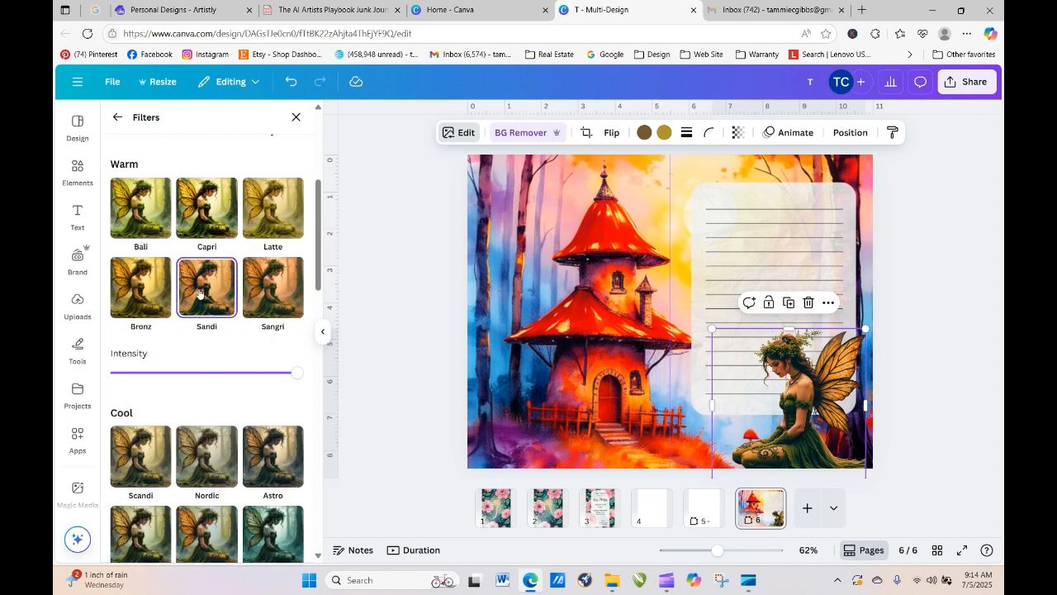
left_click(255, 294)
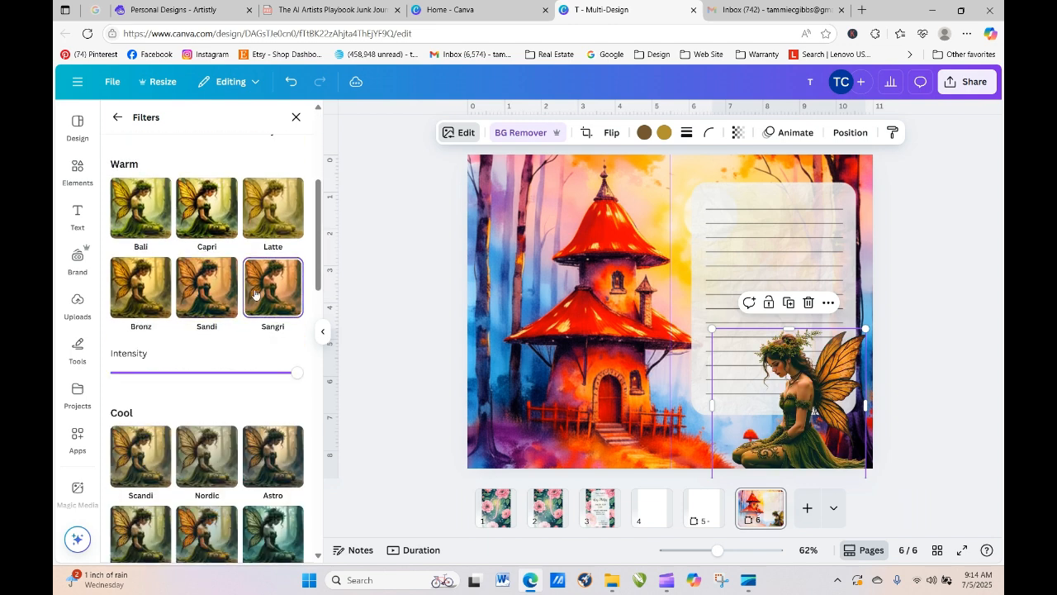
left_click(198, 286)
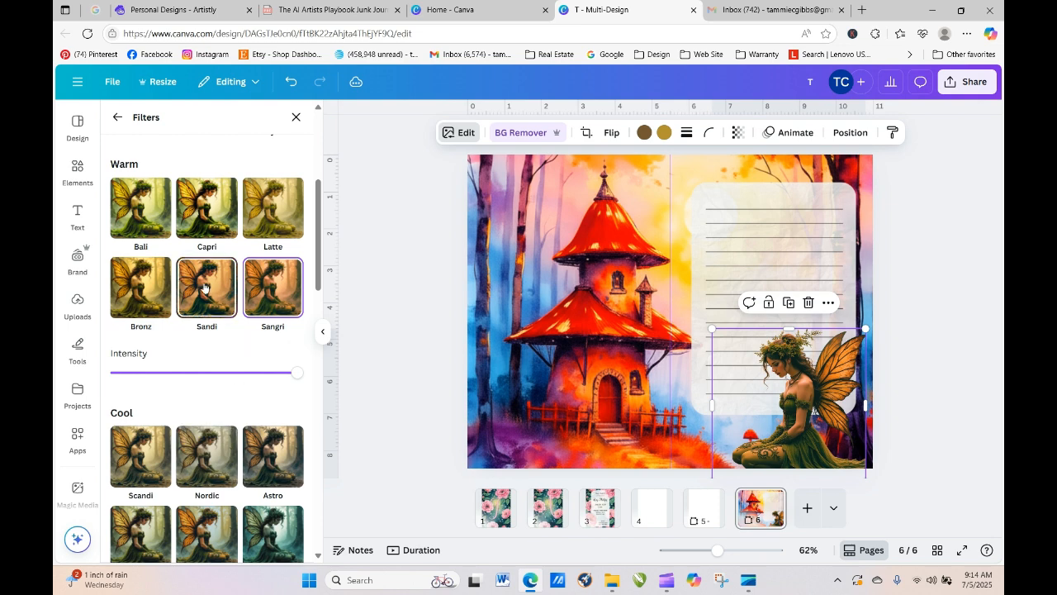
left_click(264, 296)
left_click_drag(317, 276, 333, 357)
left_click(284, 333)
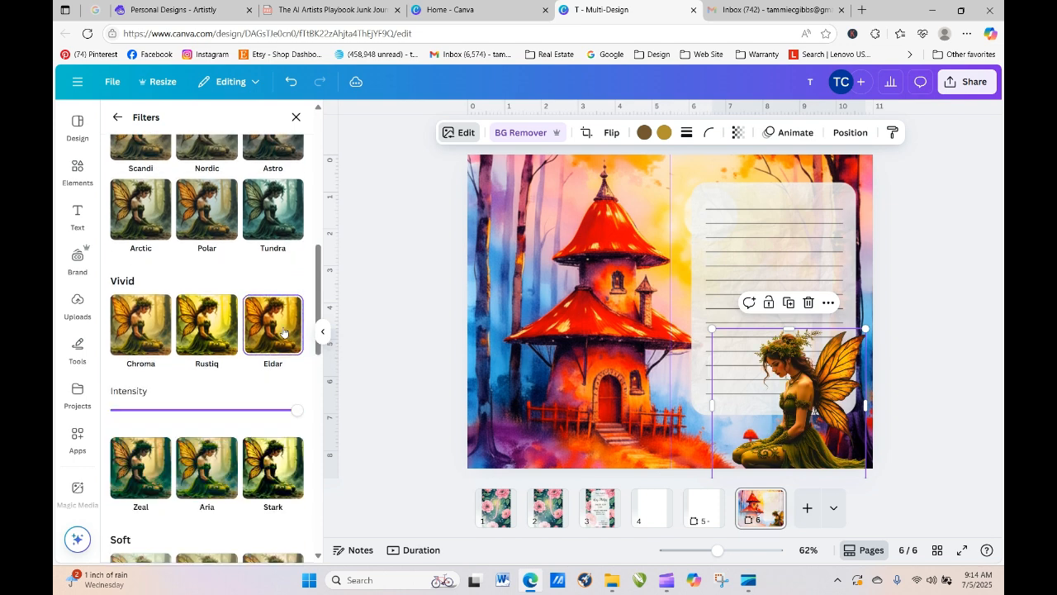
left_click(153, 477)
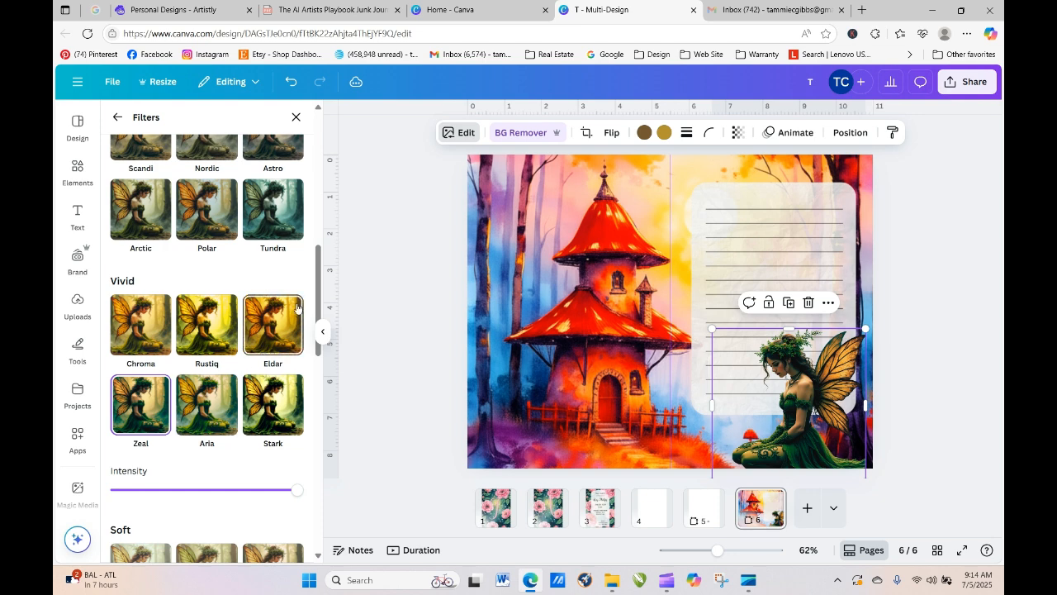
left_click_drag(317, 296, 330, 421)
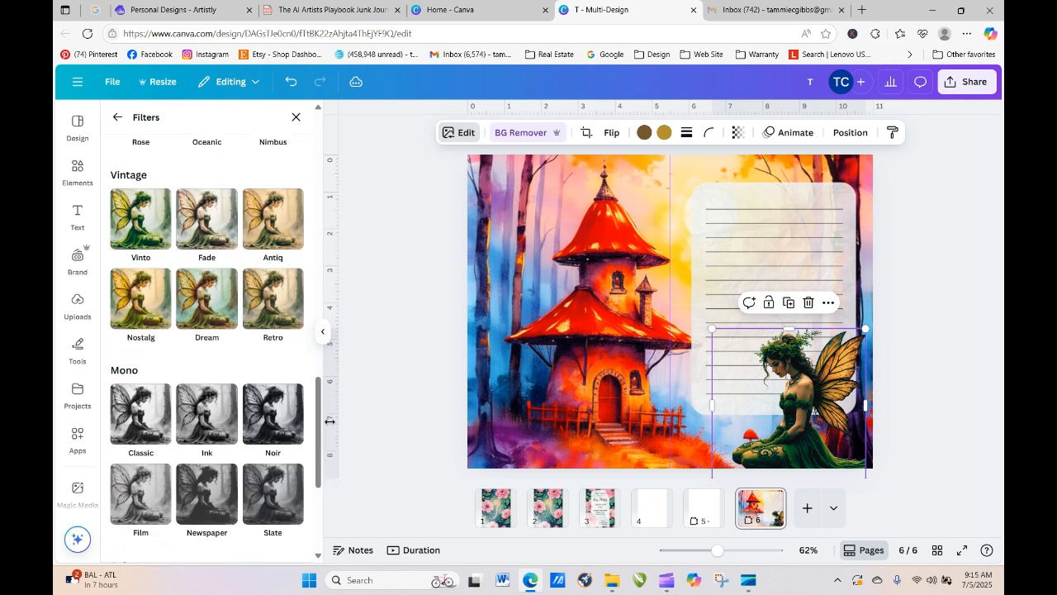
left_click(215, 312)
left_click(139, 306)
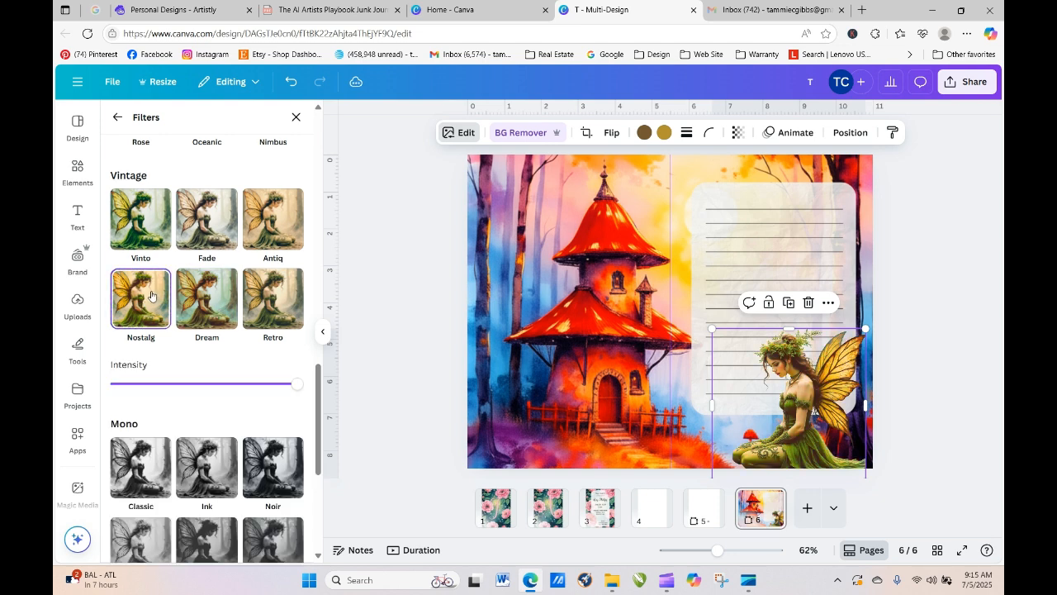
left_click(285, 229)
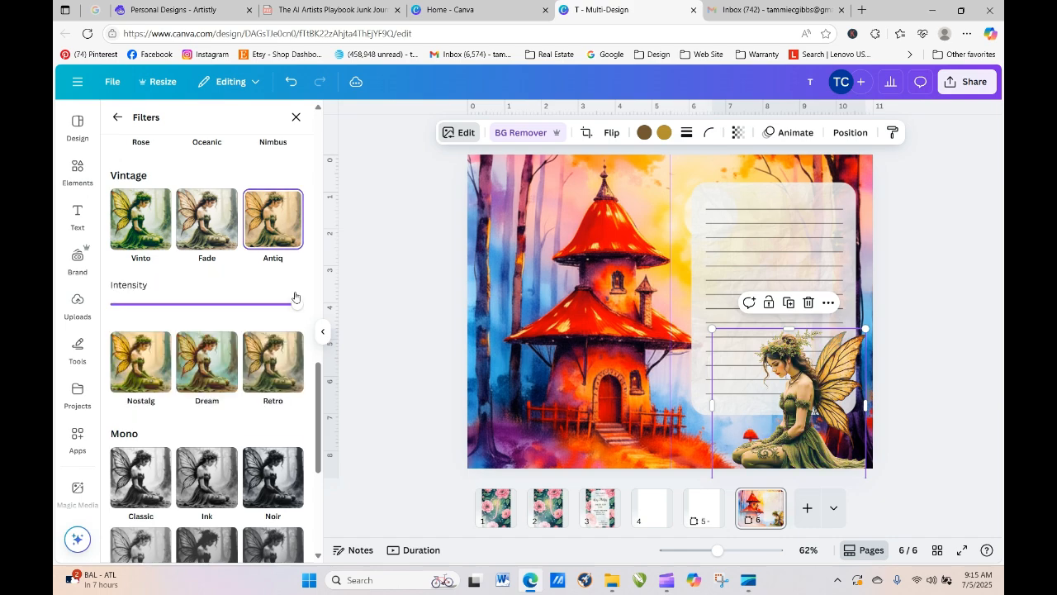
left_click_drag(321, 386, 334, 461)
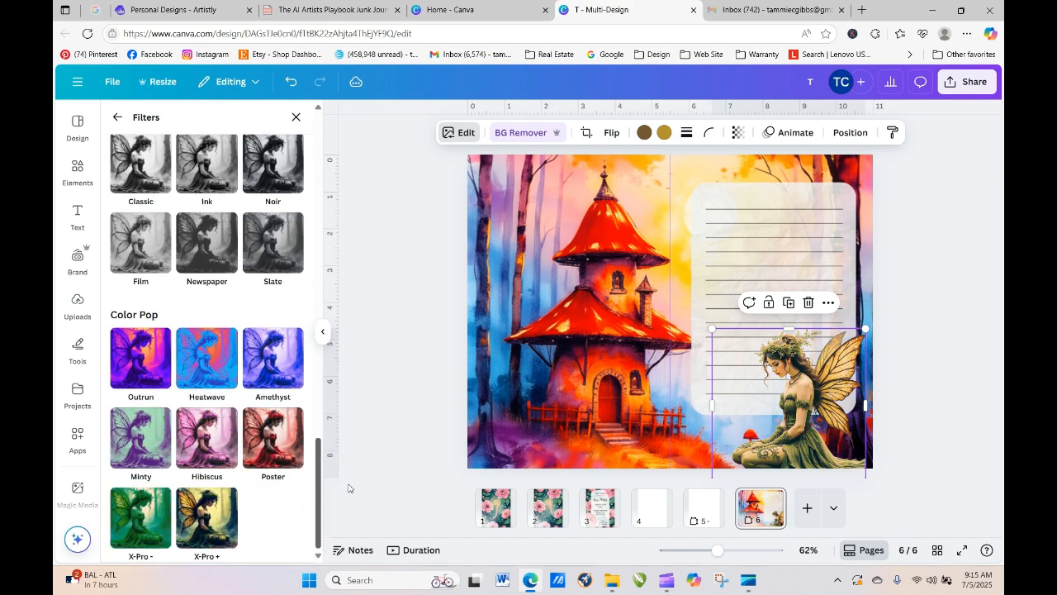
left_click(222, 506)
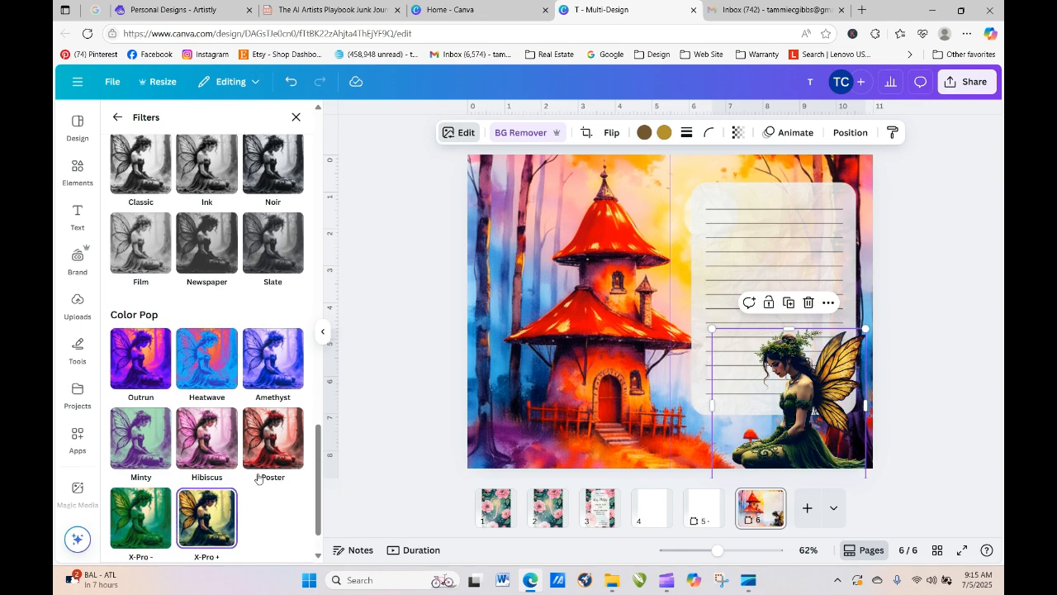
left_click_drag(317, 489, 310, 324)
- Apply the Eldar filter at full intensity and close the filters panel
left_click(276, 285)
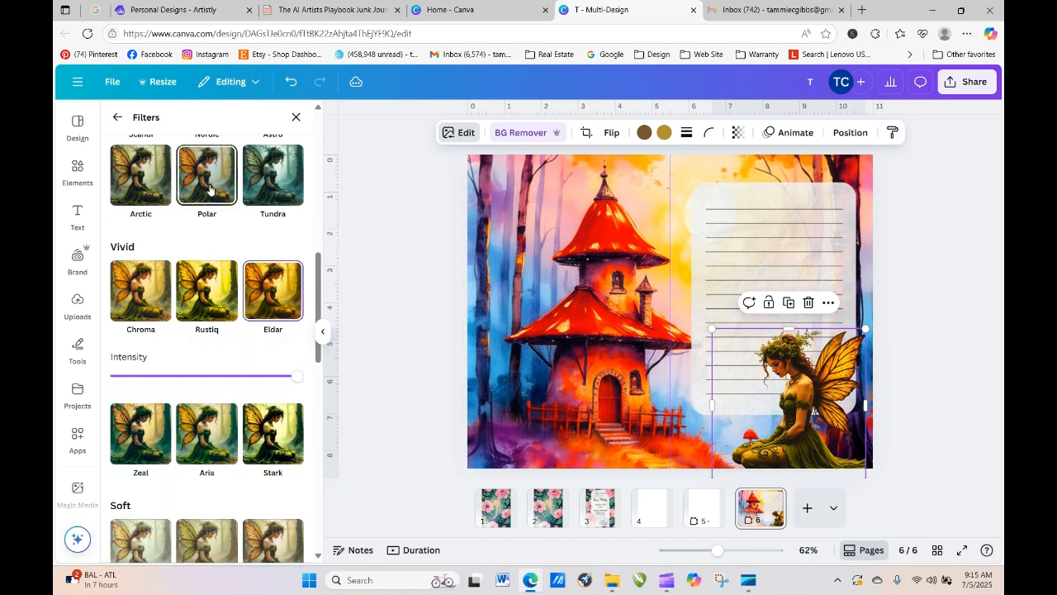
left_click_drag(296, 375, 420, 383)
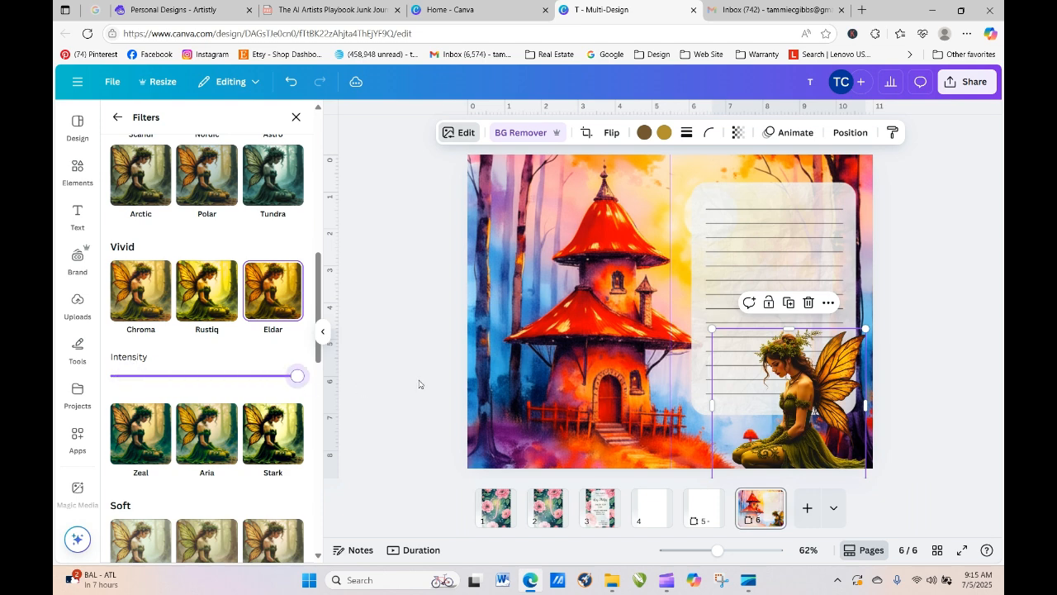
left_click_drag(318, 302, 322, 121)
key("Escape")
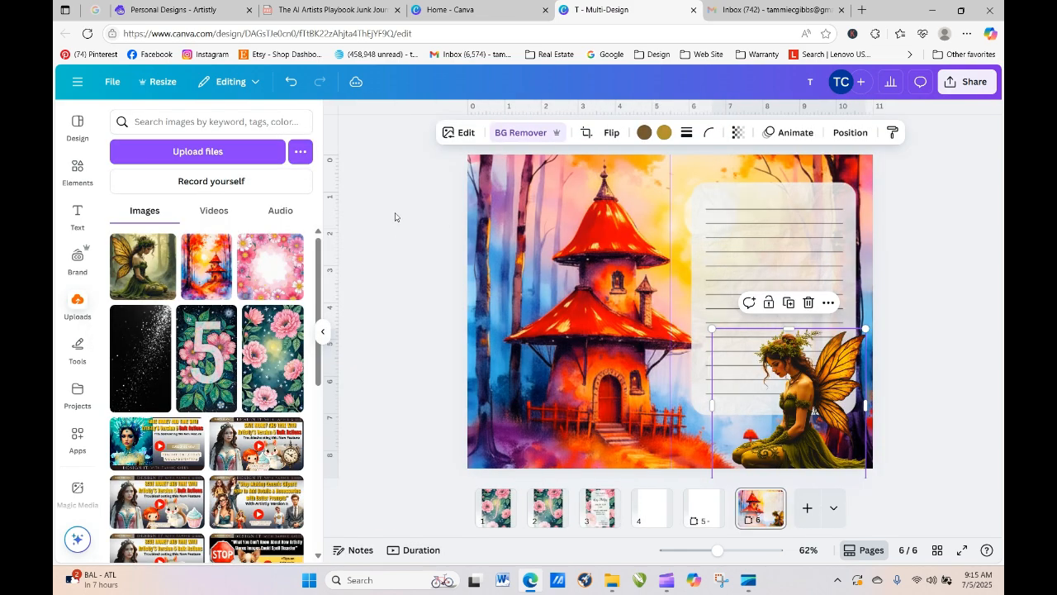
- Nudge the fairy slightly to the left on page 6
left_click(456, 133)
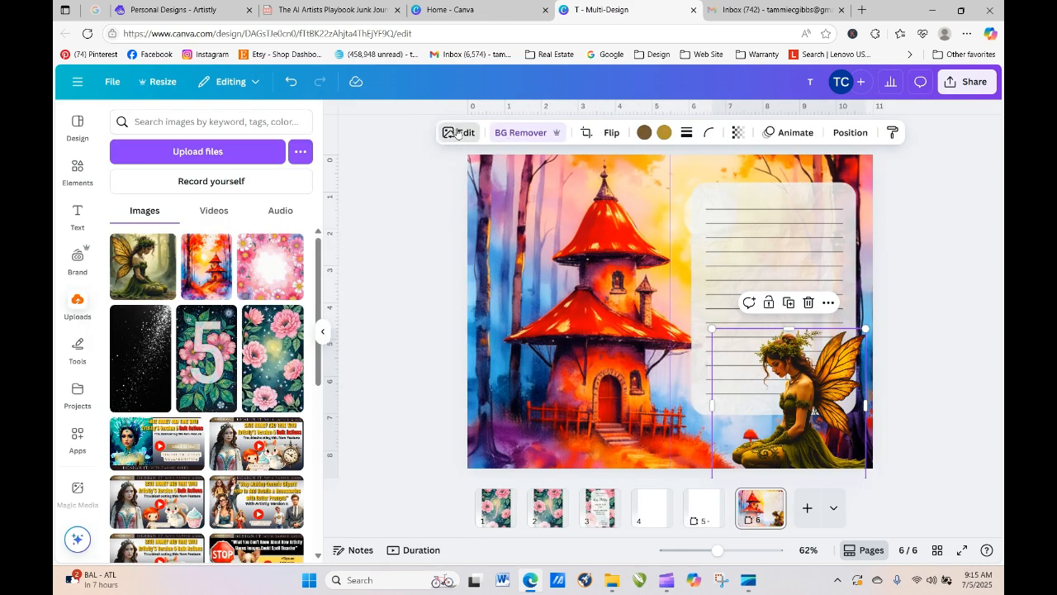
left_click(449, 323)
left_click(556, 303)
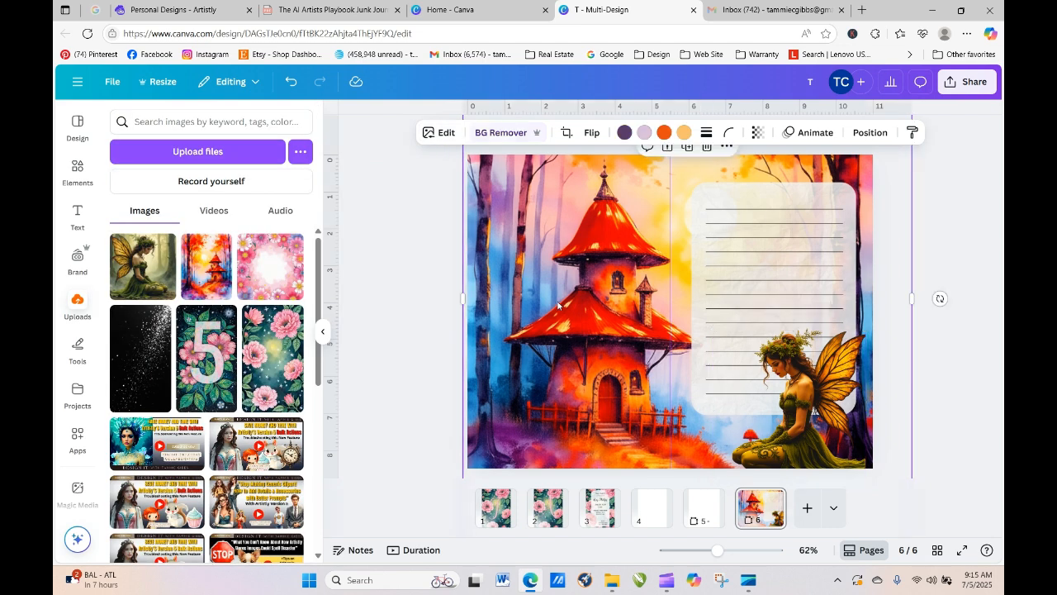
left_click(968, 405)
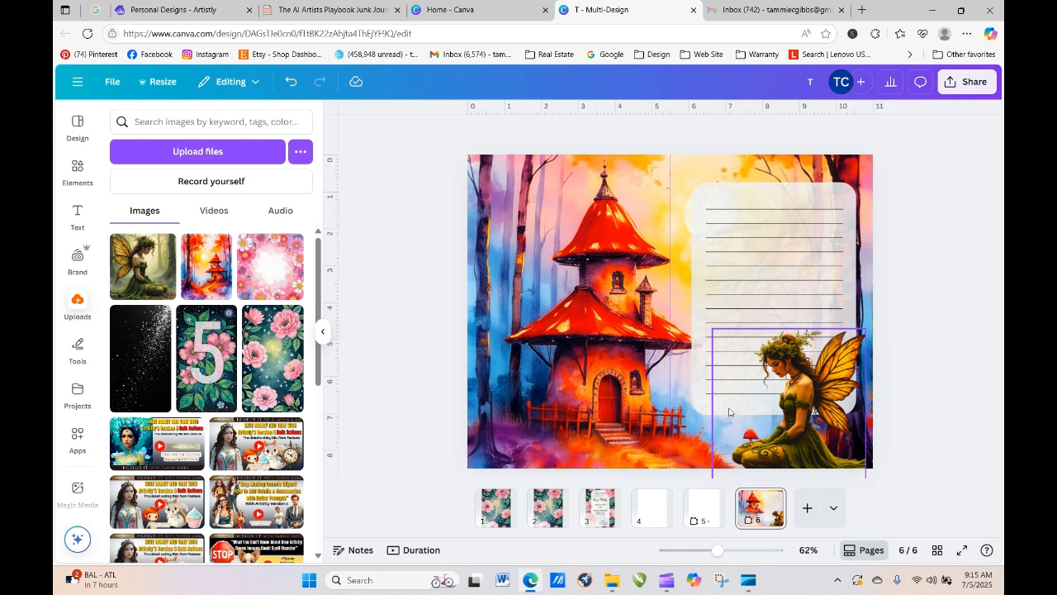
mouse_move(768, 451)
left_mouse_down()
mouse_move(489, 448)
mouse_move(793, 446)
mouse_move(767, 450)
left_mouse_up()
left_click(892, 337)
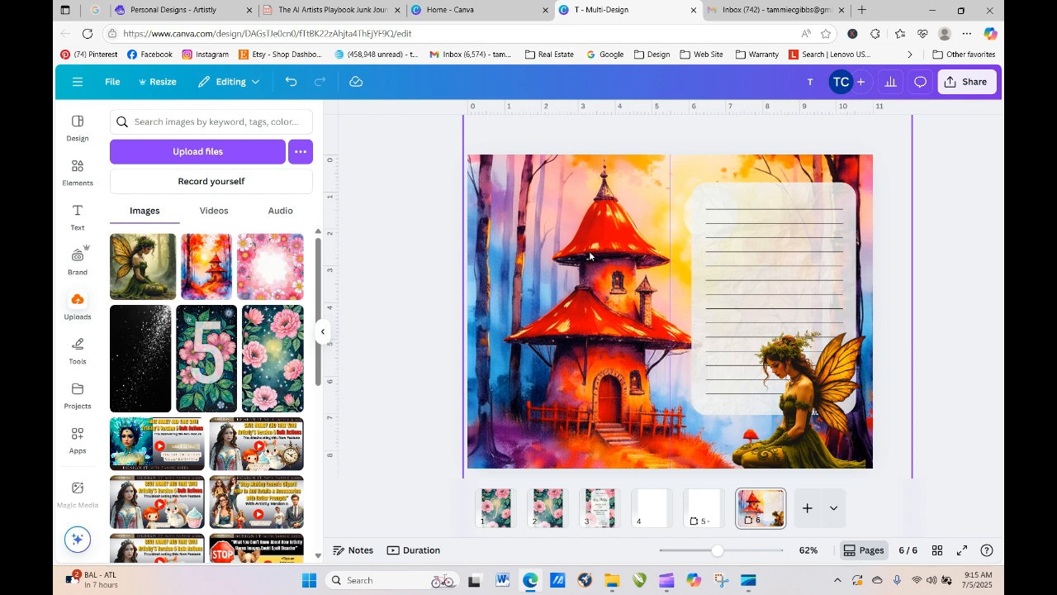
- Review pages 1, 2, 3 and 6, then add a blank page 7 at the end
left_click(497, 507)
left_click(557, 517)
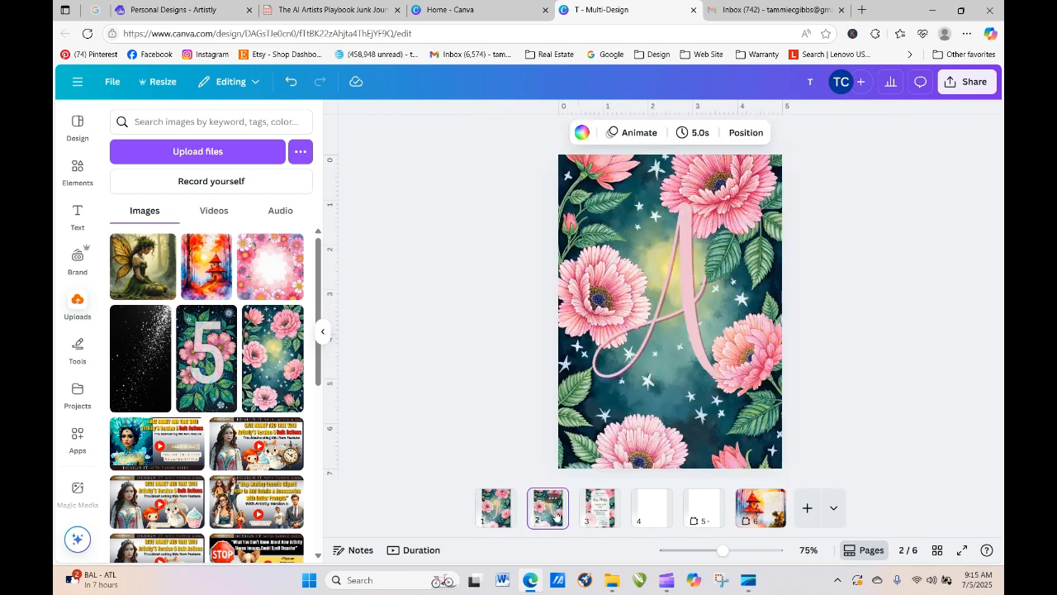
left_click(590, 518)
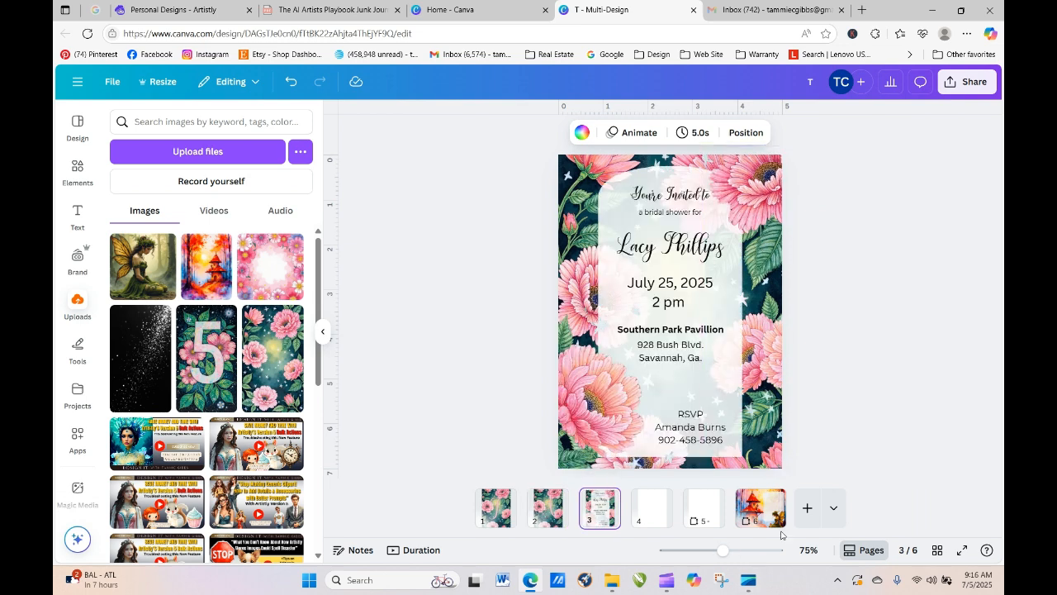
left_click(760, 507)
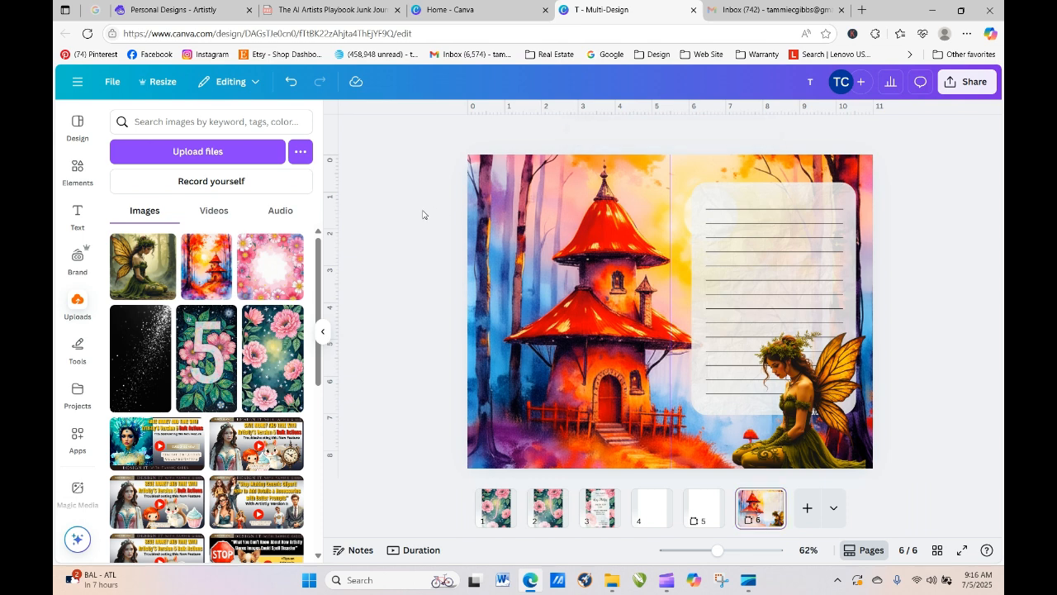
left_click(807, 508)
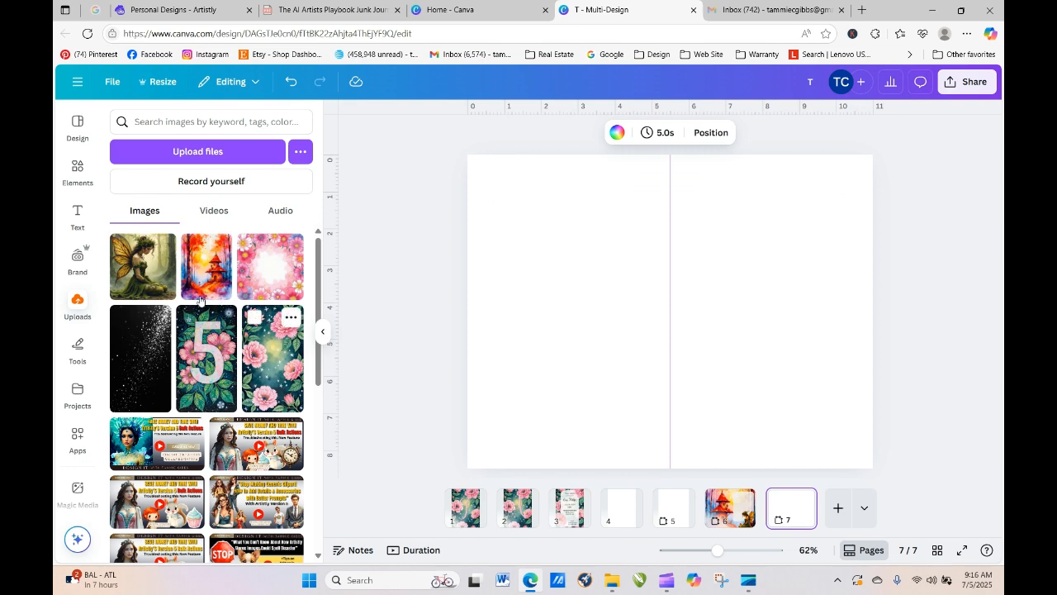
- Download the parchment-style floral number-5 design from Artistly as a PNG, then return to Canva's home page
left_click(182, 12)
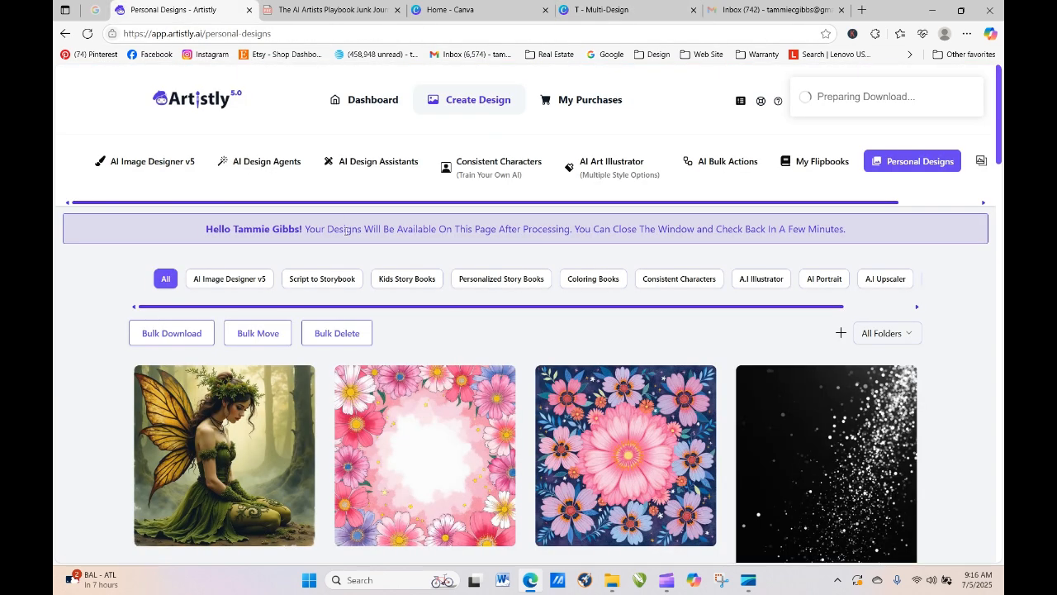
left_click_drag(1000, 82, 1000, 330)
left_click(855, 313)
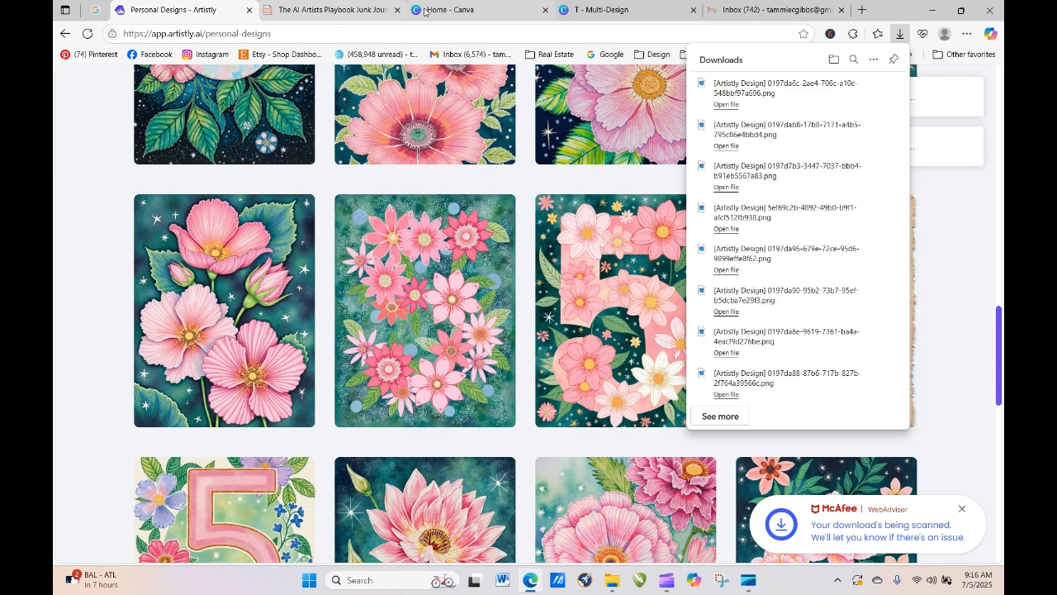
left_click(426, 10)
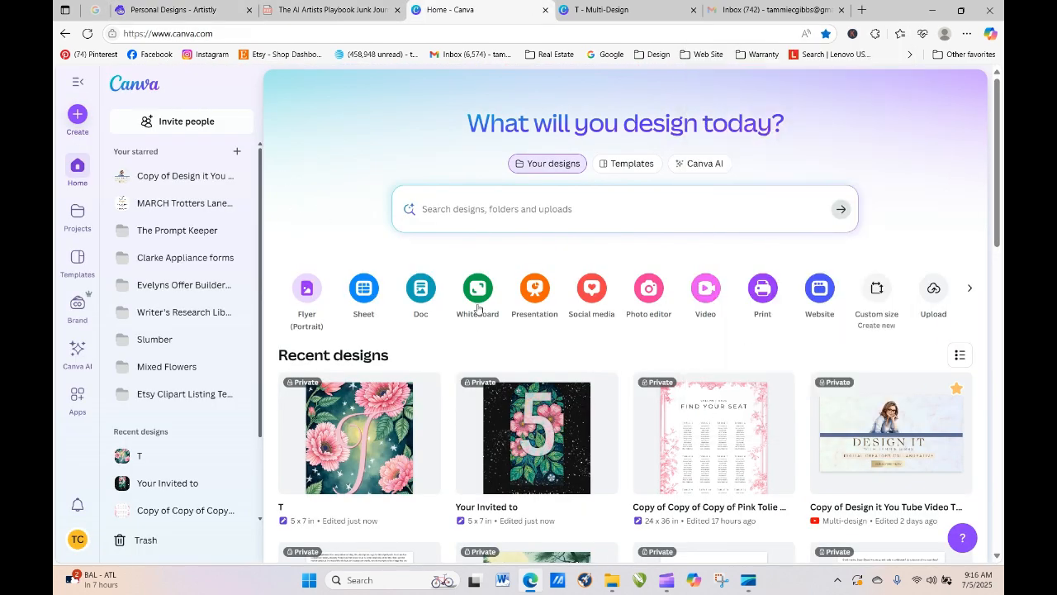
- Upload the downloaded parchment floral number-5 image into the journal design while on page 4
left_click(636, 12)
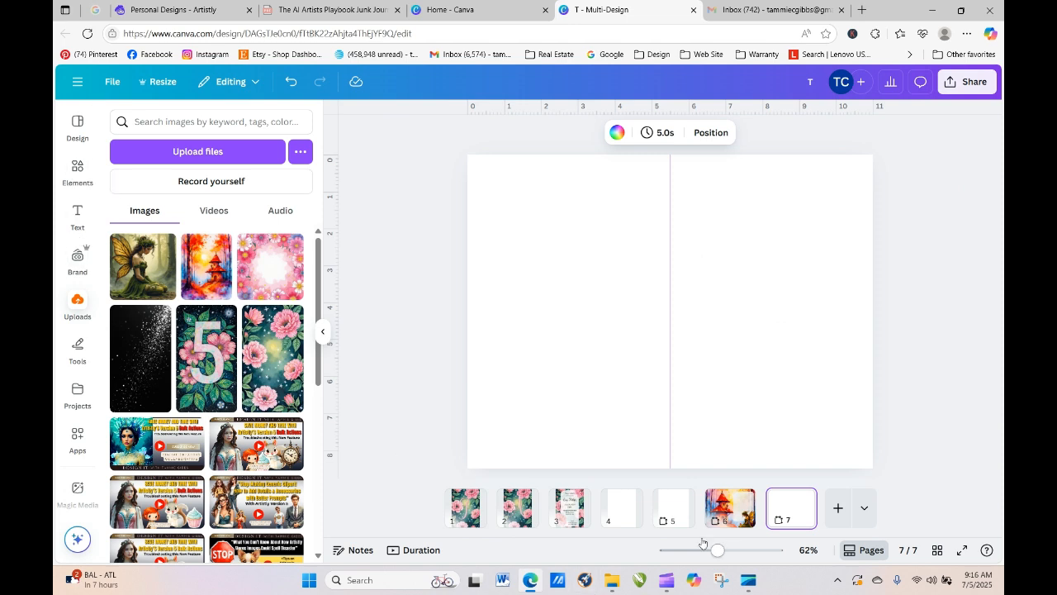
right_click(630, 506)
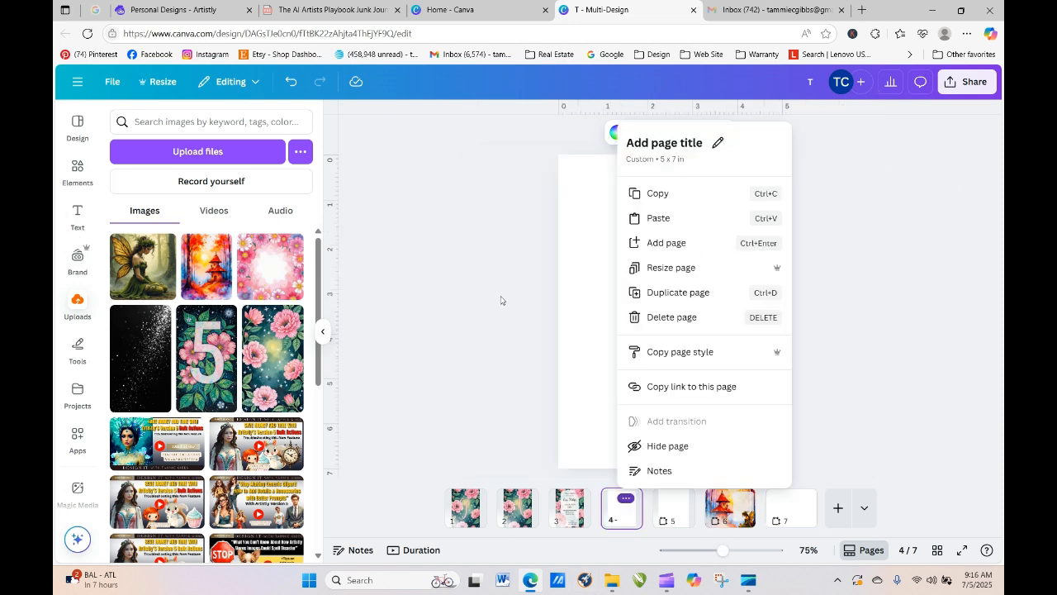
left_click(582, 253)
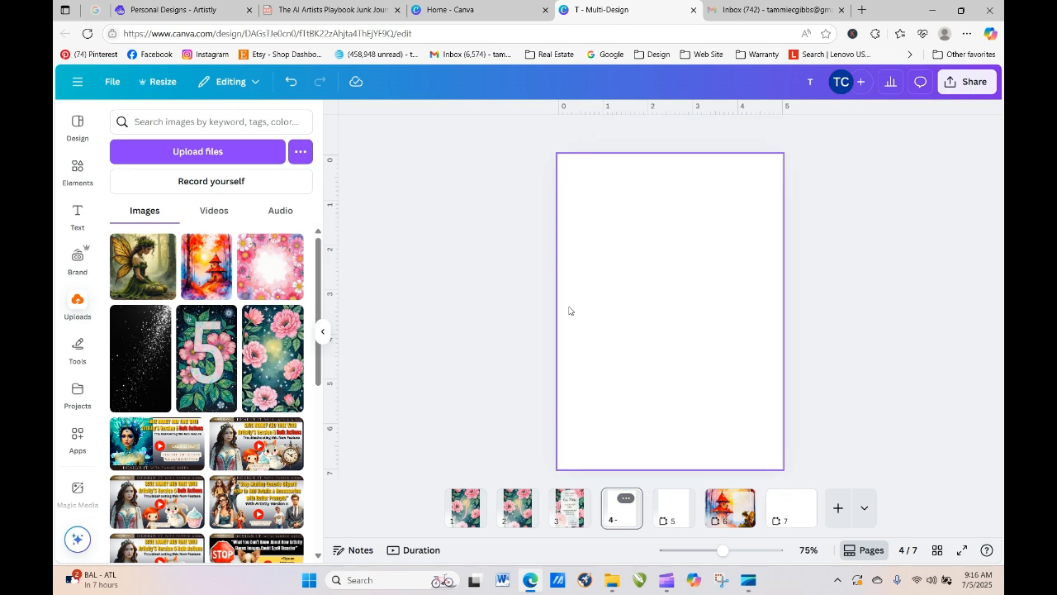
left_click(167, 156)
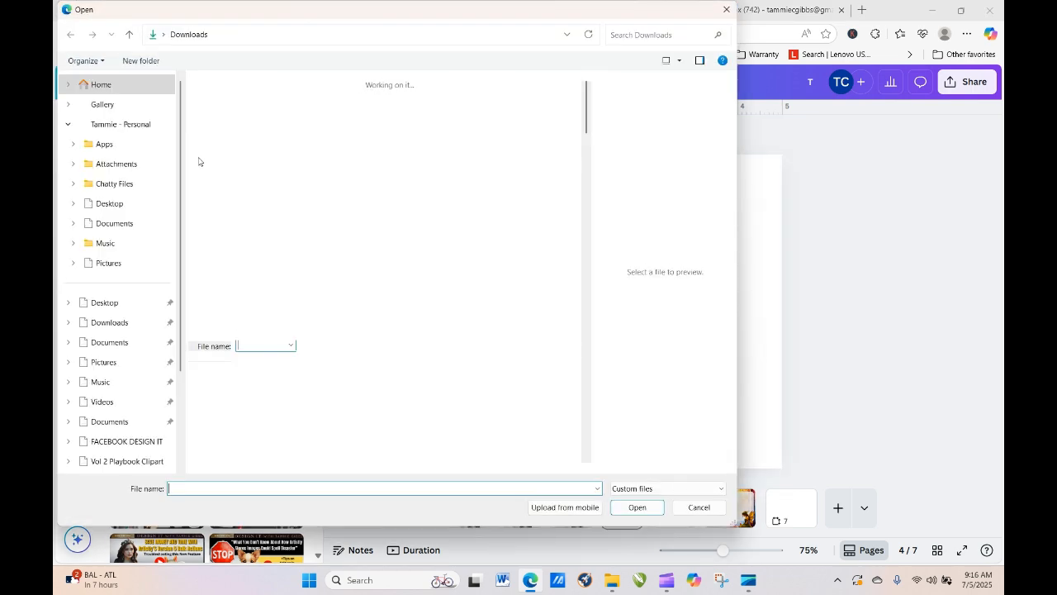
left_click(217, 139)
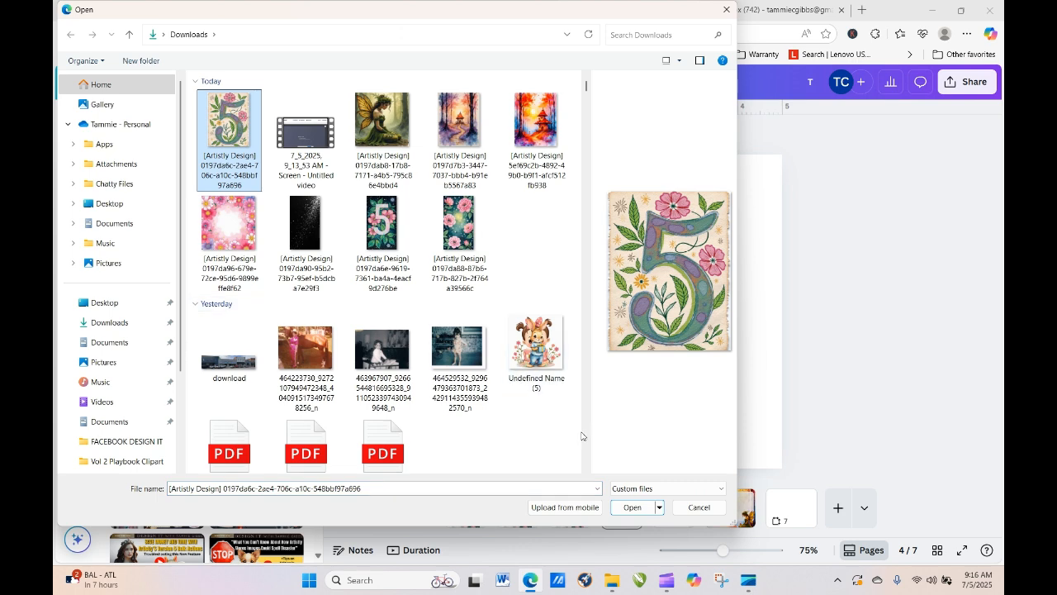
left_click(631, 507)
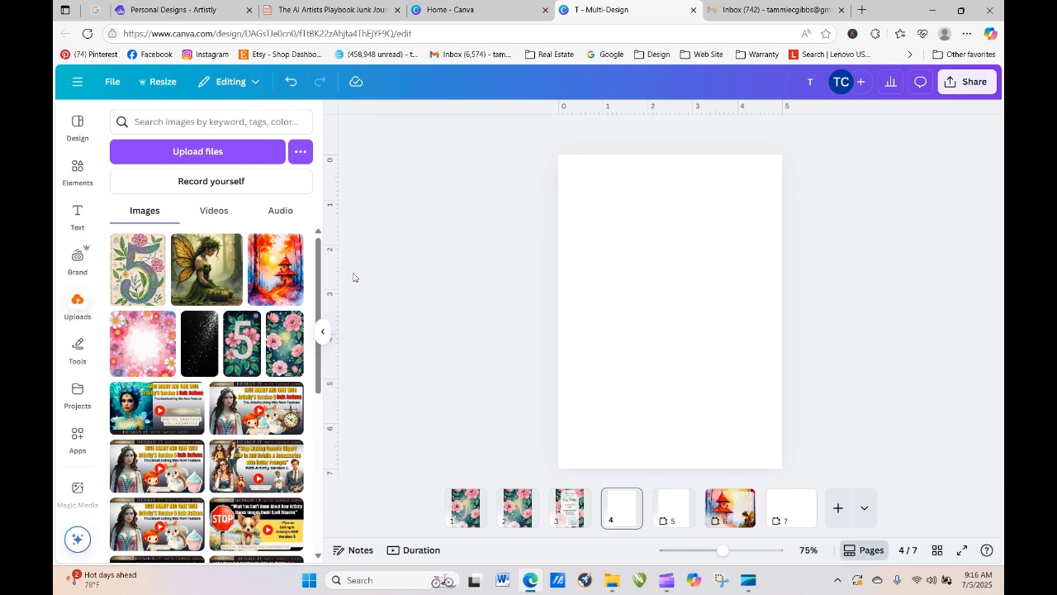
- Browse your own Canva projects and their folders
left_click(78, 169)
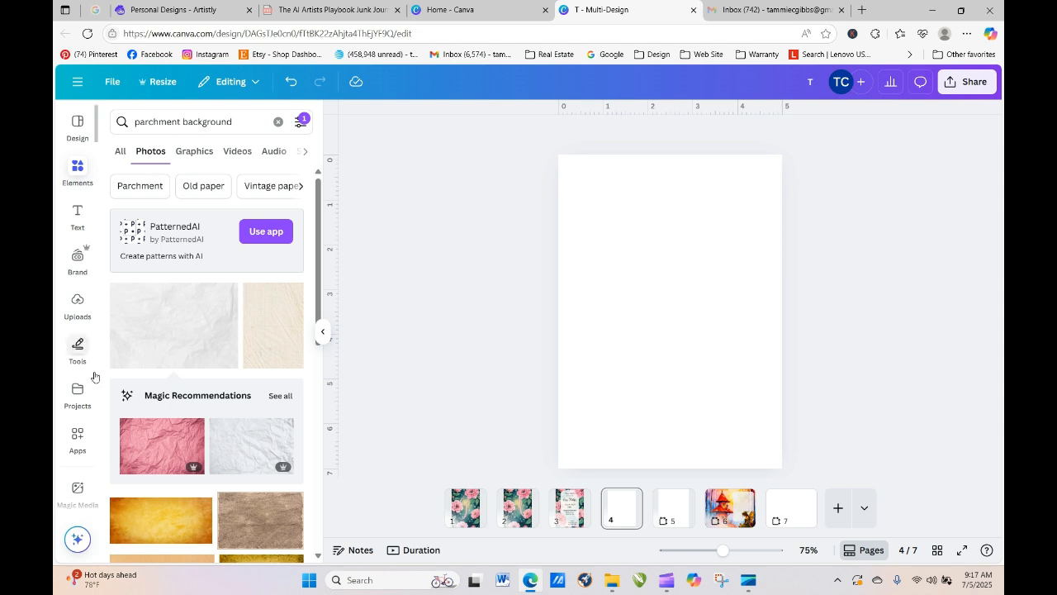
left_click(78, 393)
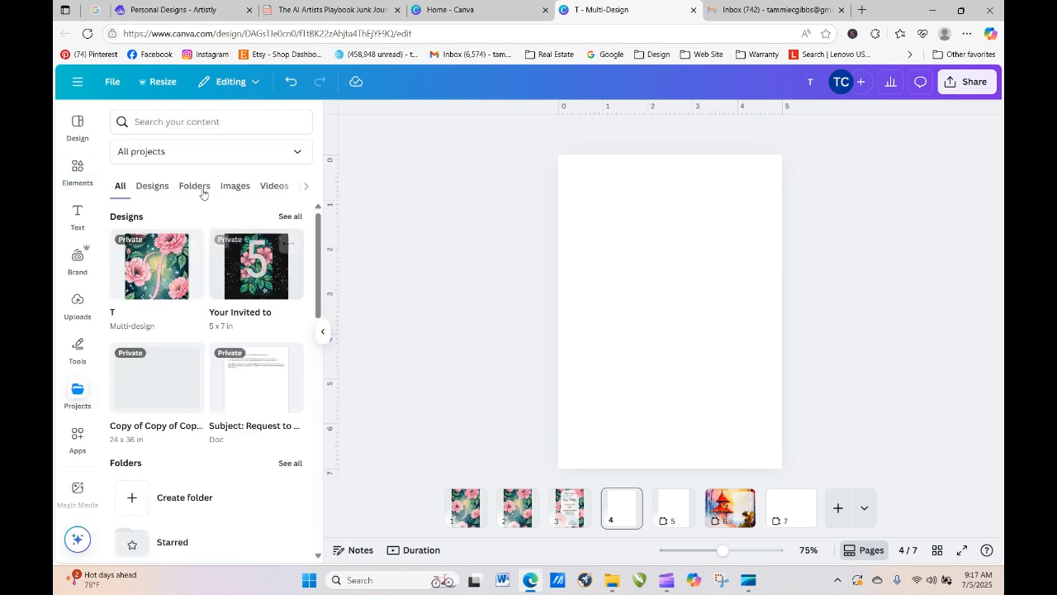
left_click(171, 123)
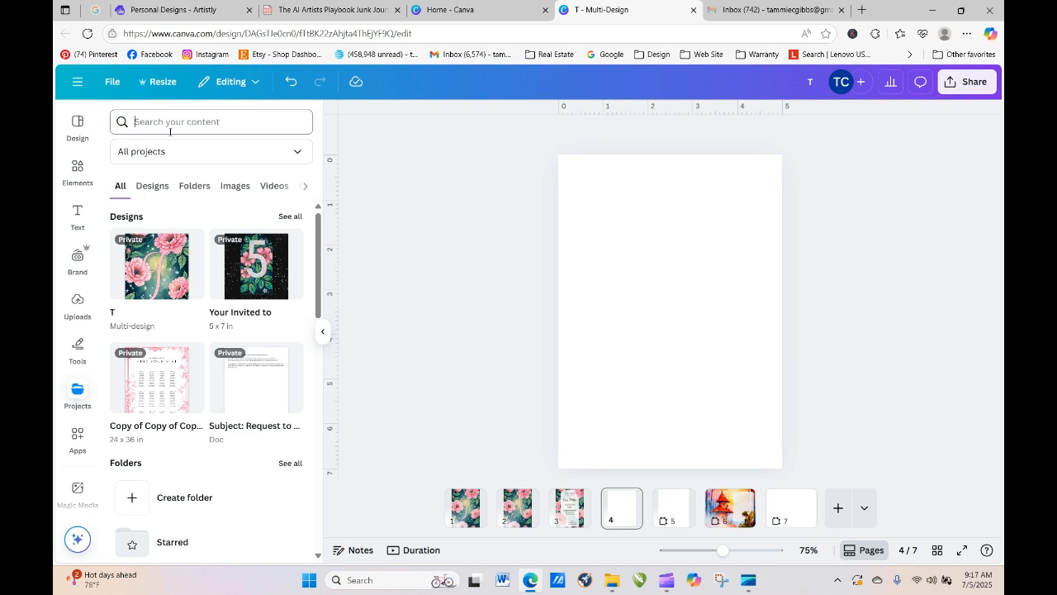
left_click(204, 185)
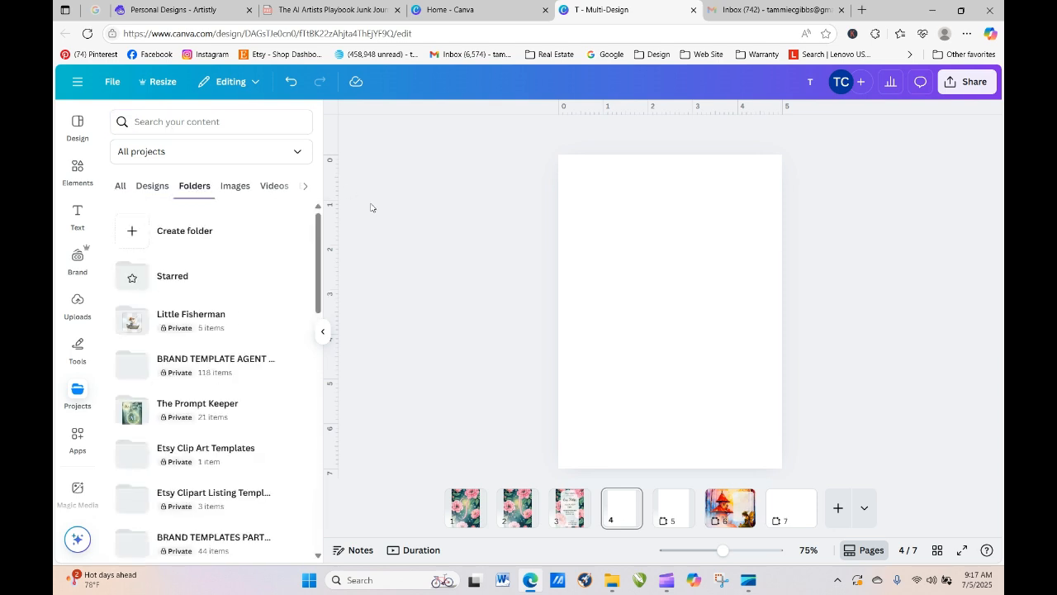
left_click_drag(317, 237, 335, 501)
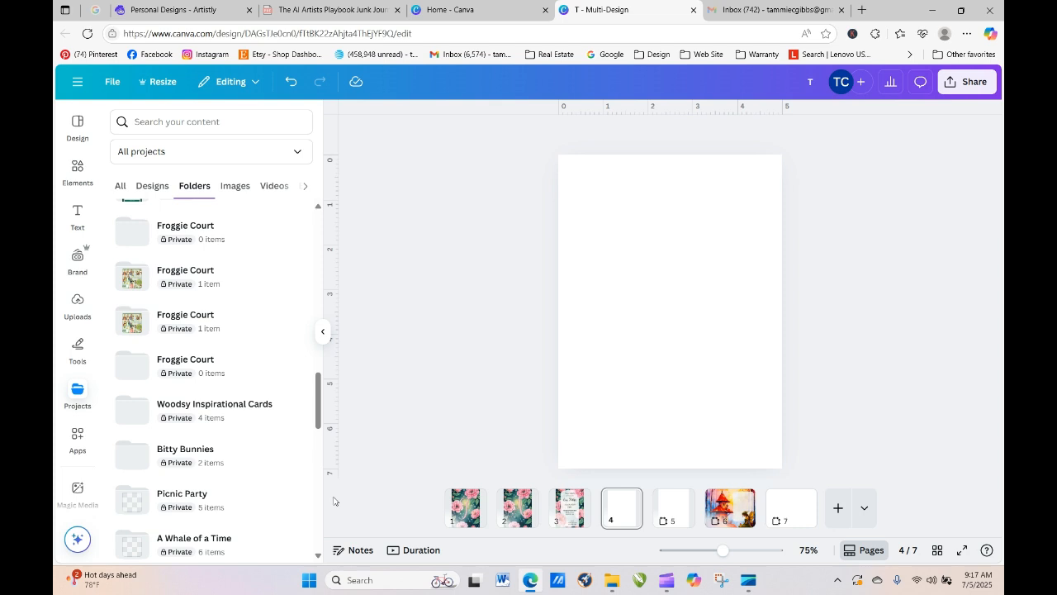
- Search your content for 'canva frames' and open the Vintage Creators Vault frame set
left_click(200, 122)
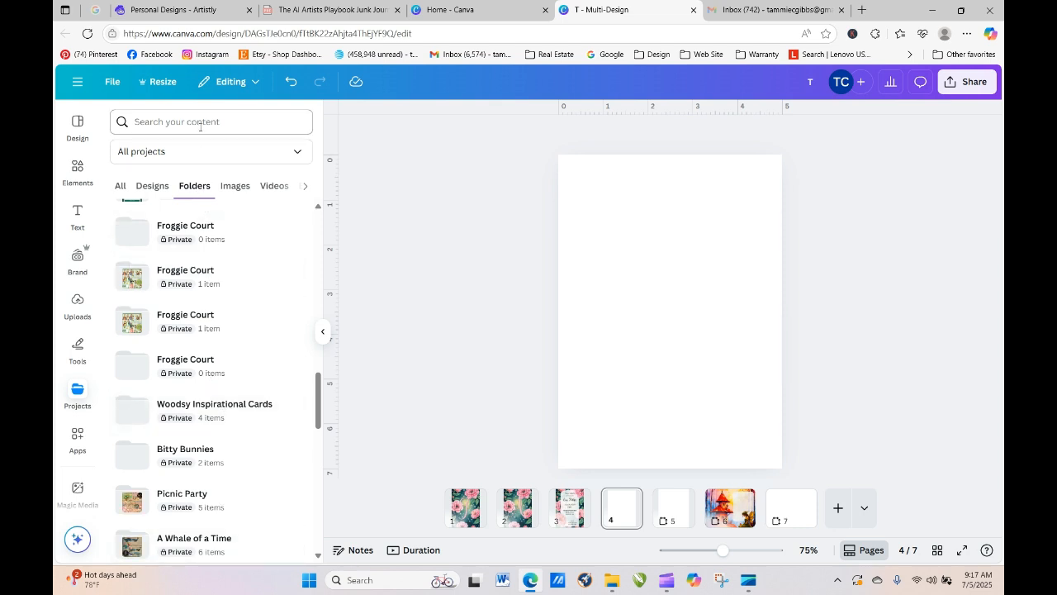
type("canva ta")
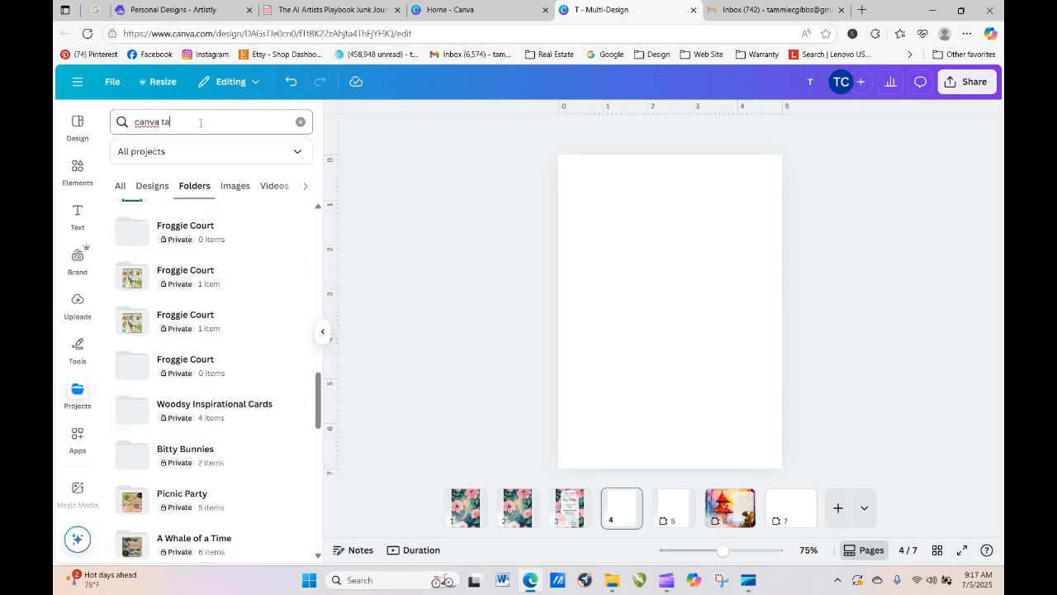
type("gs")
key("BackSpace")
key("Return")
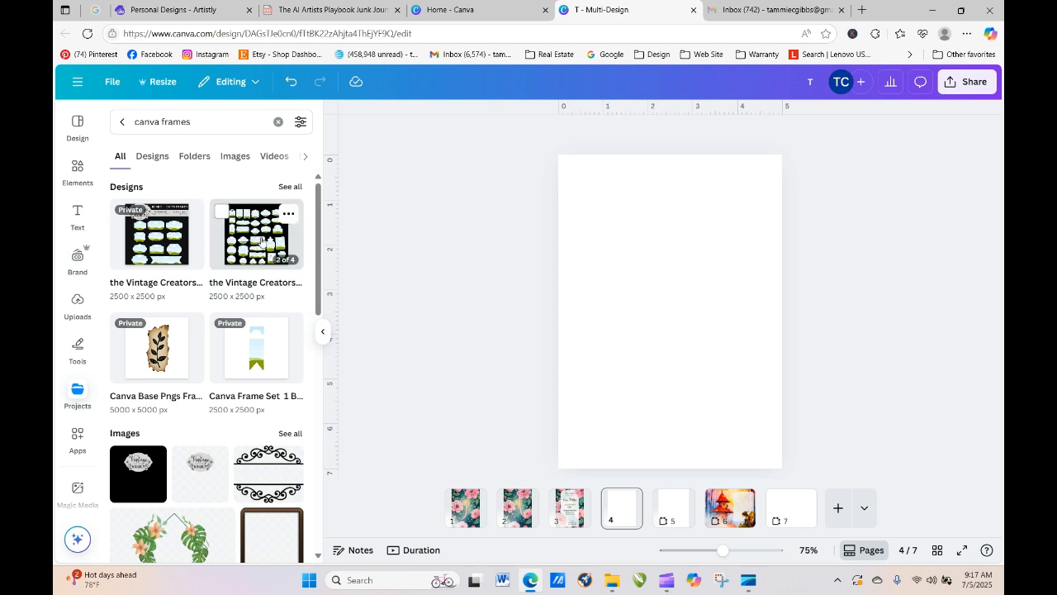
left_click(261, 241)
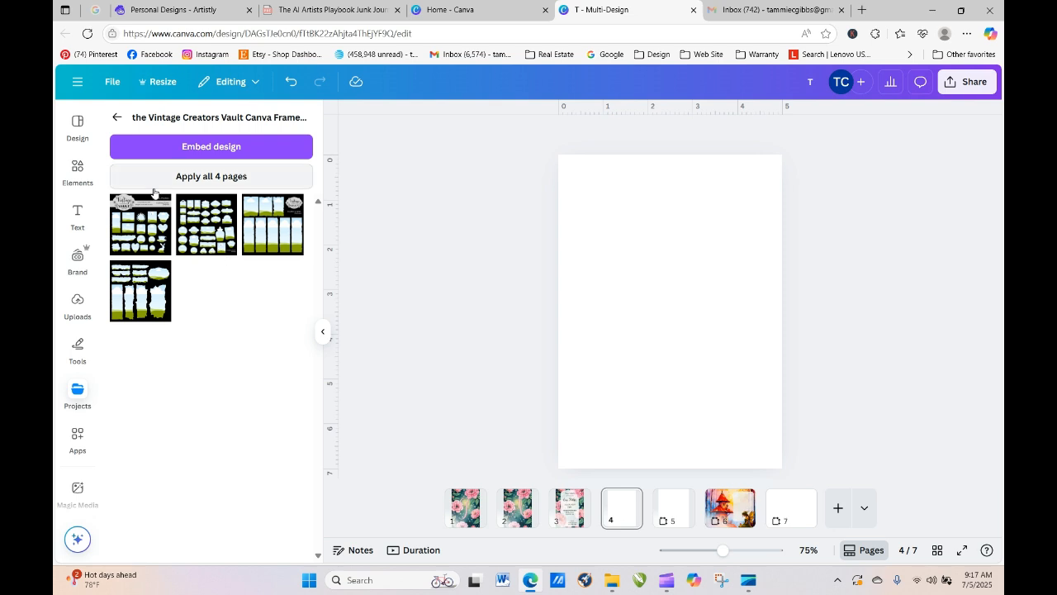
- Add the black sheet of frame shapes to page 4 and ungroup its frames
left_click(211, 221)
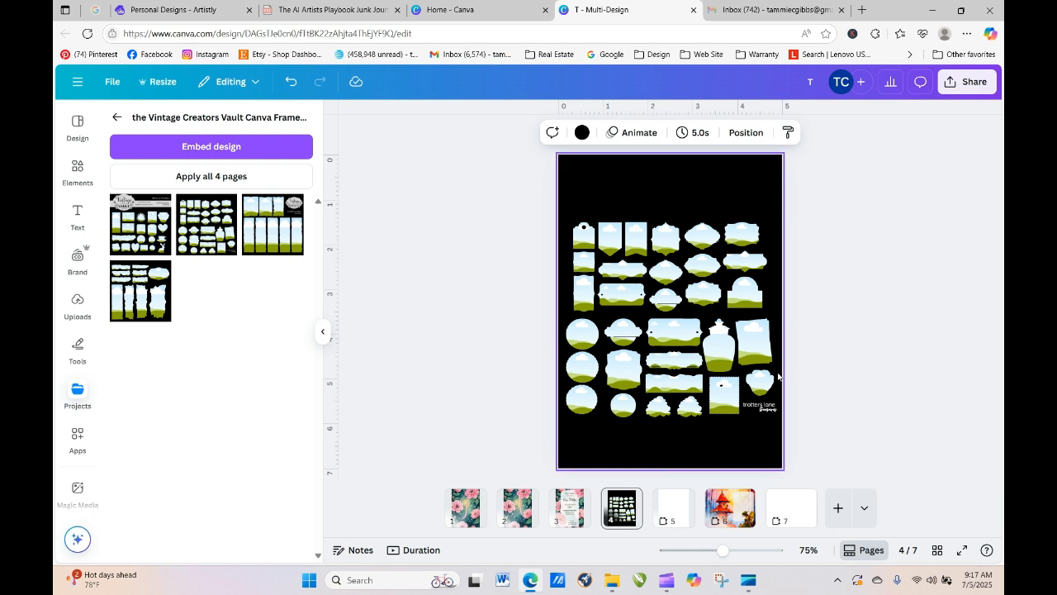
left_click(600, 242)
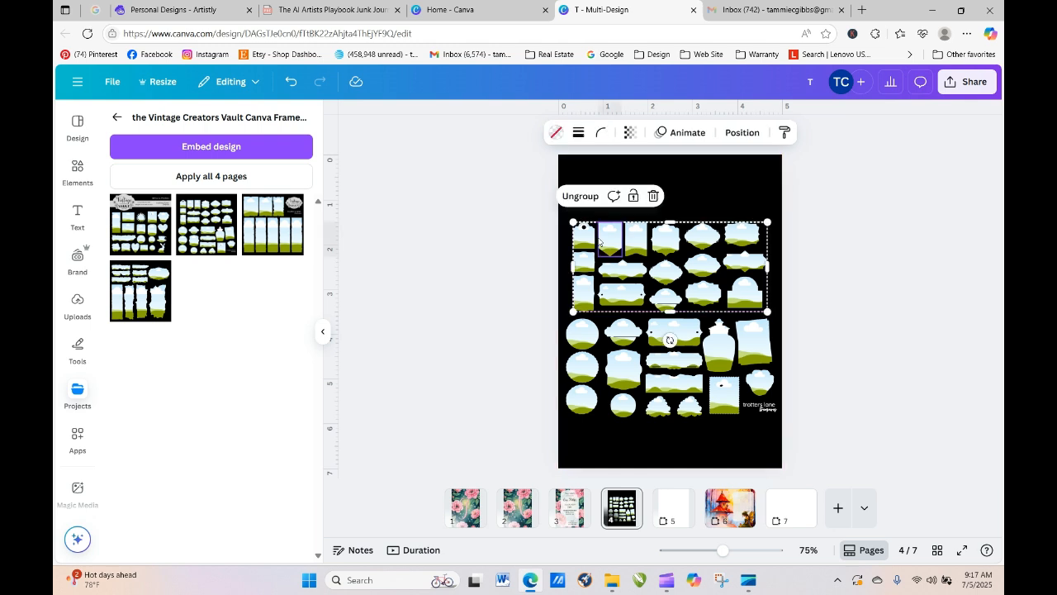
left_click(583, 199)
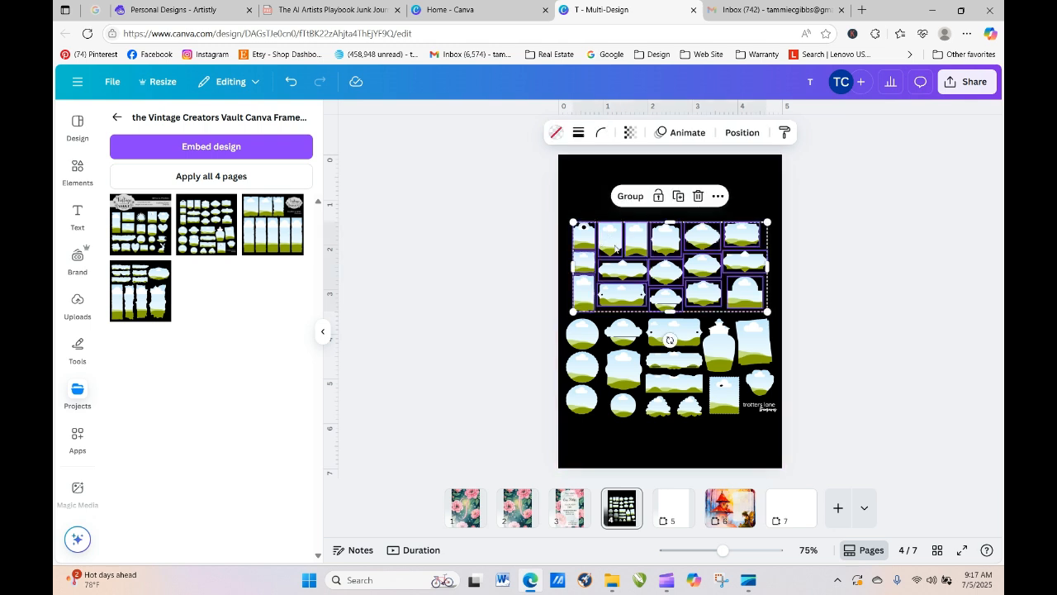
left_click(767, 185)
- Move the top-left tag frame onto page 5 and enlarge it to about 4.2 × 6.4
left_click(582, 242)
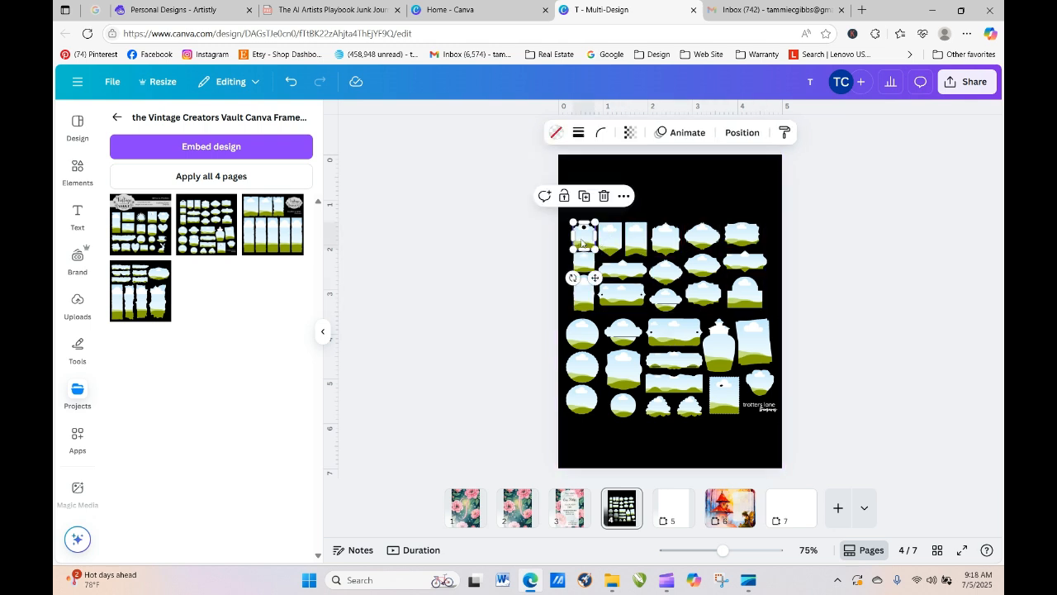
left_click_drag(579, 244, 674, 505)
left_click(639, 225)
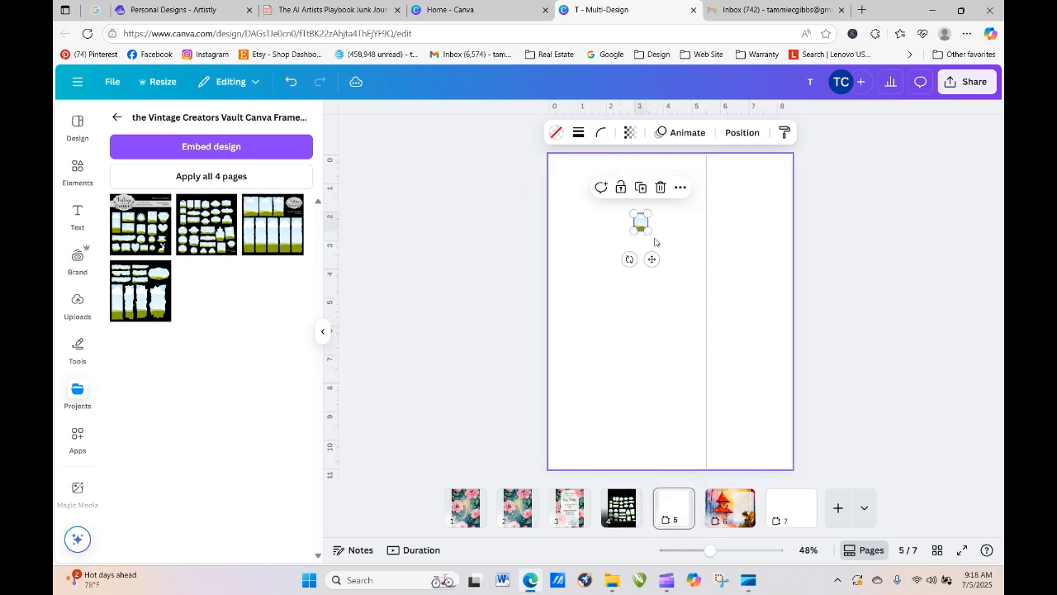
left_click_drag(653, 238, 672, 332)
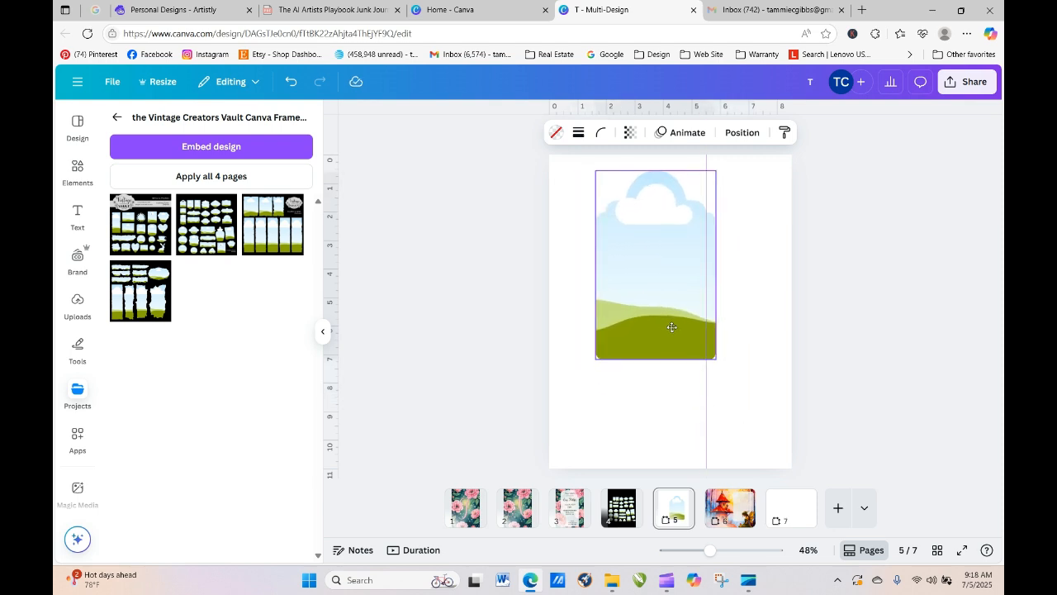
- Try filling the tag frame with the uploaded floral 5 art, then undo it
left_click(746, 384)
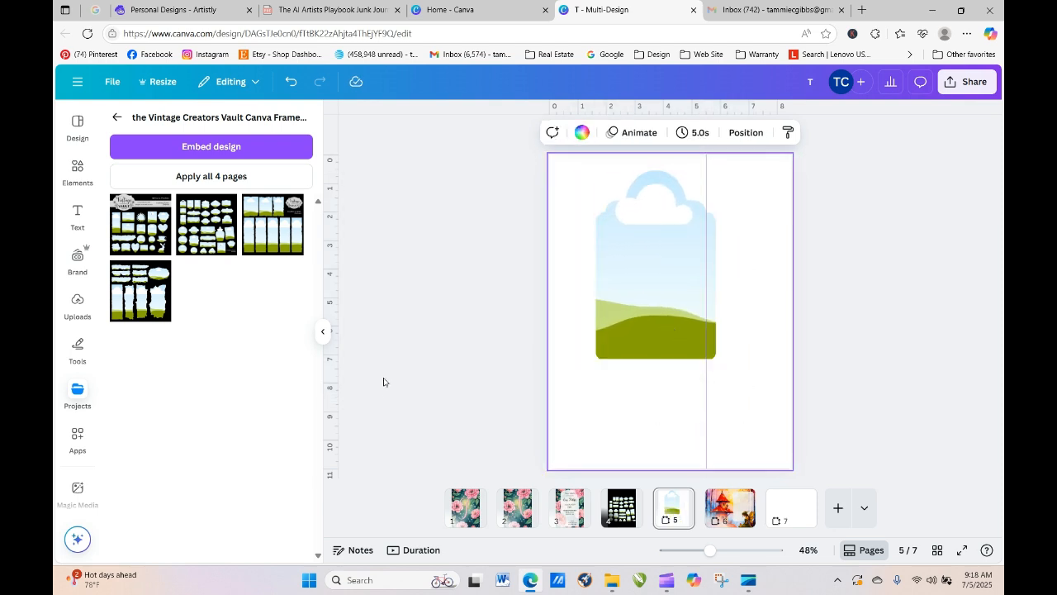
left_click(76, 302)
left_click_drag(149, 294, 628, 256)
double_click(630, 281)
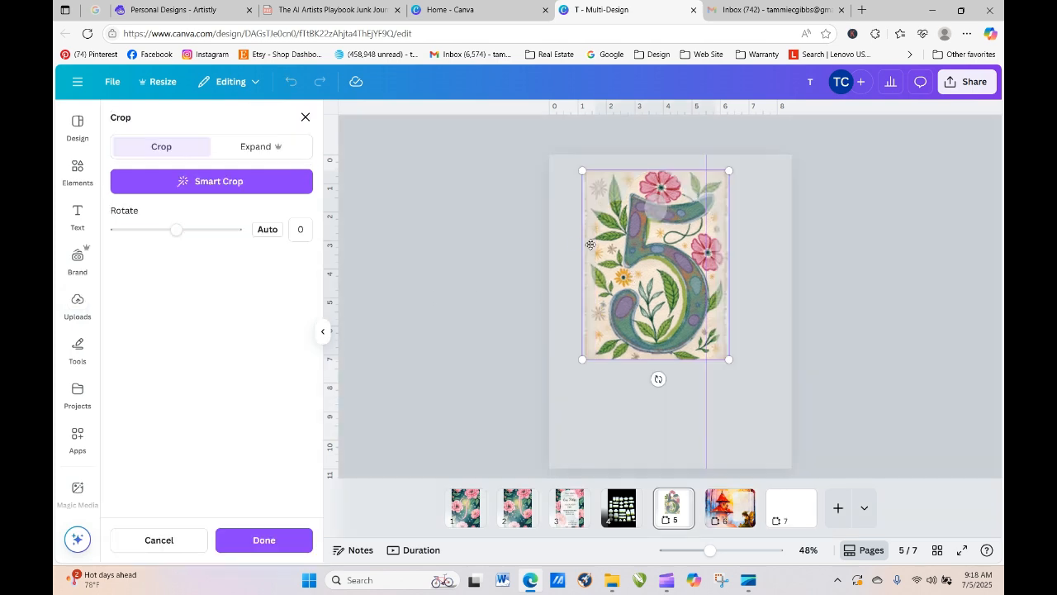
mouse_move(629, 245)
left_mouse_down()
mouse_move(611, 261)
mouse_move(621, 261)
left_mouse_up()
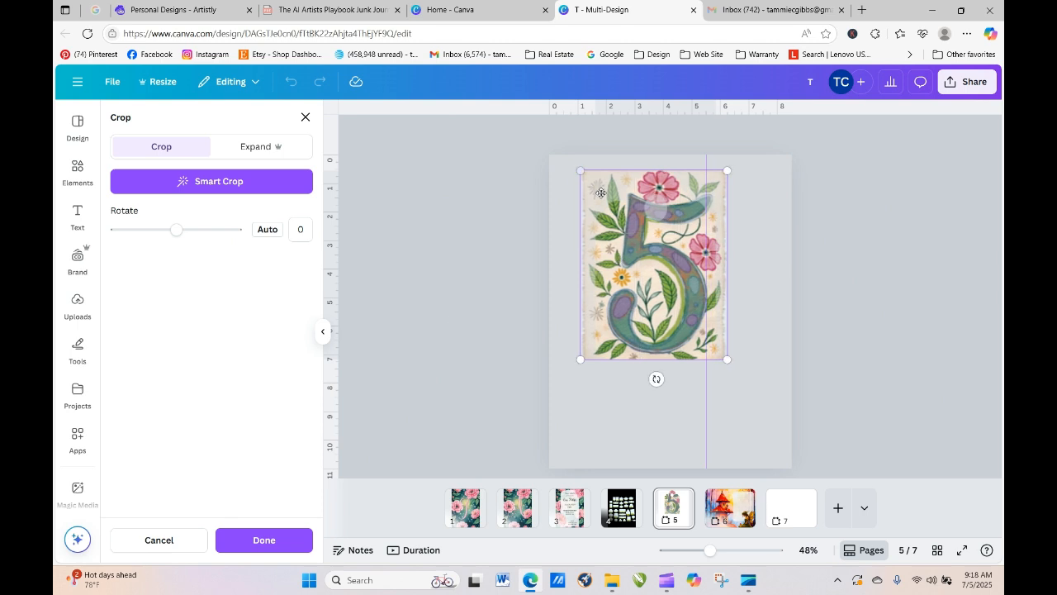
left_click(264, 539)
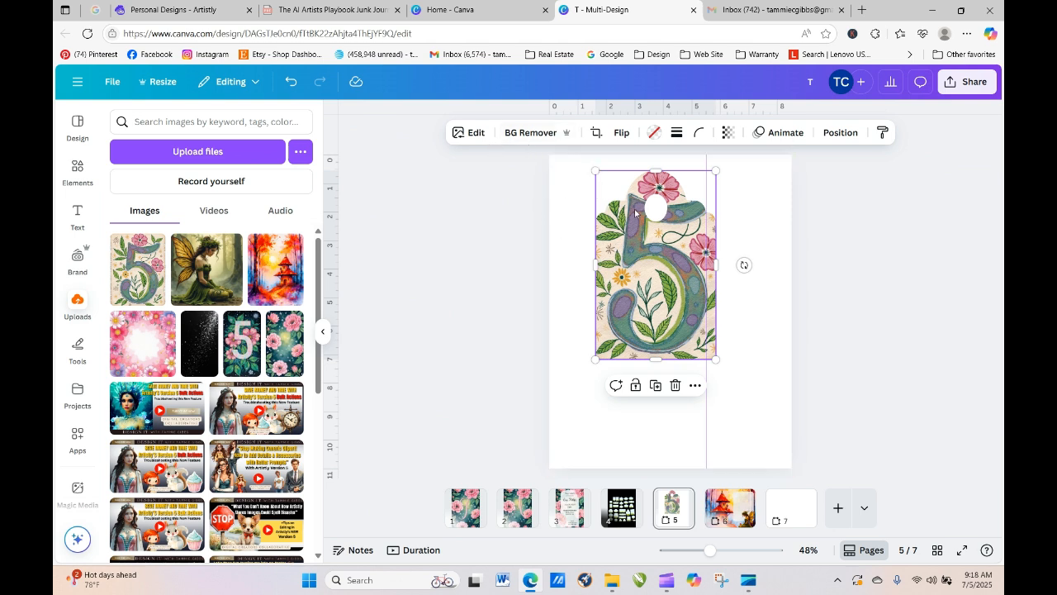
left_click(292, 86)
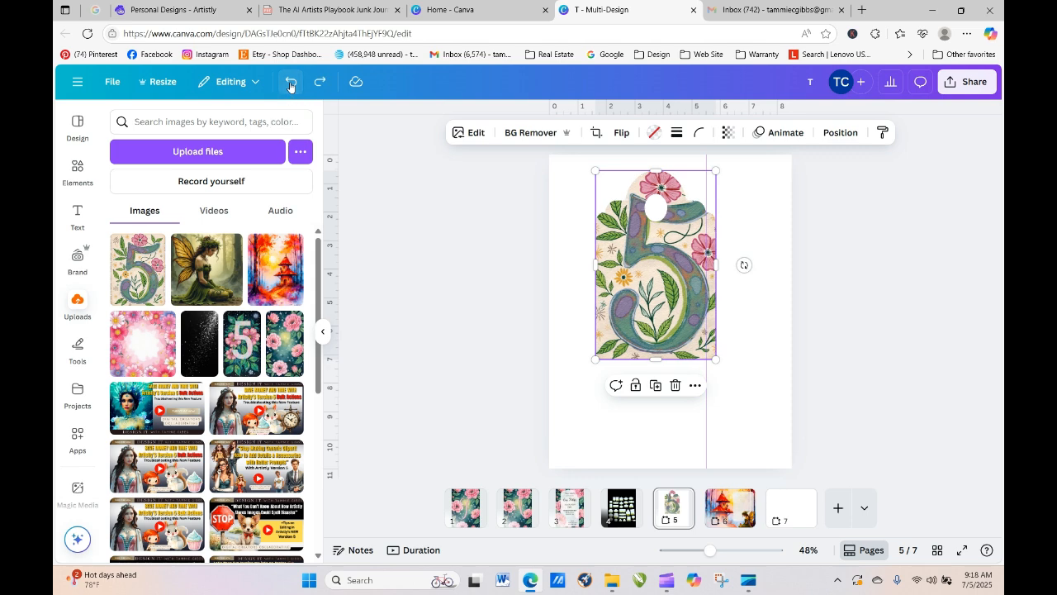
left_click(291, 86)
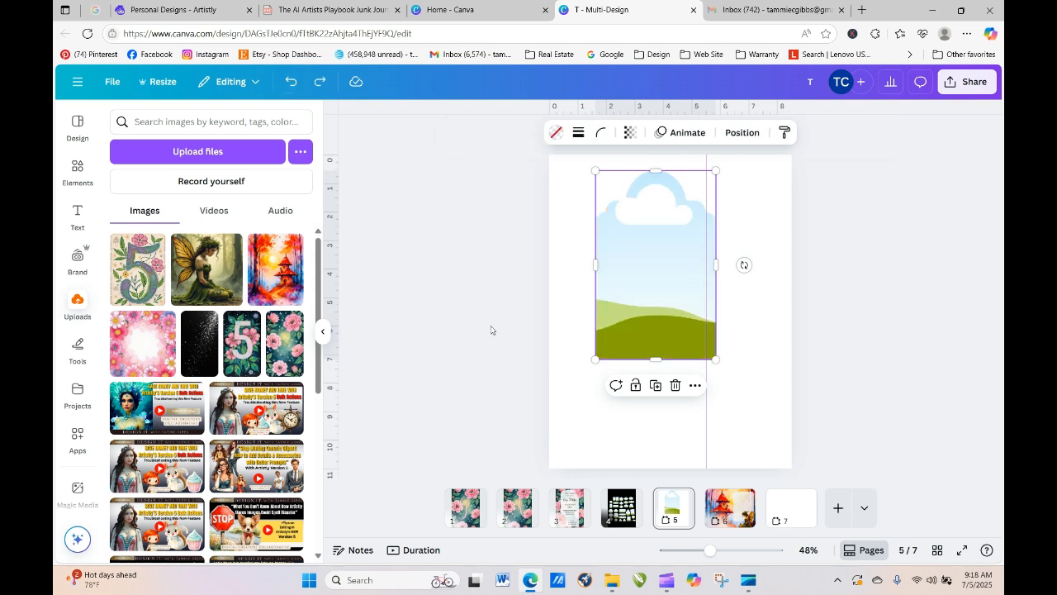
- Add the floral 5 image to page 5, trim both sides and nudge it left
left_click(159, 283)
left_click_drag(696, 340, 802, 384)
left_click_drag(695, 357, 695, 359)
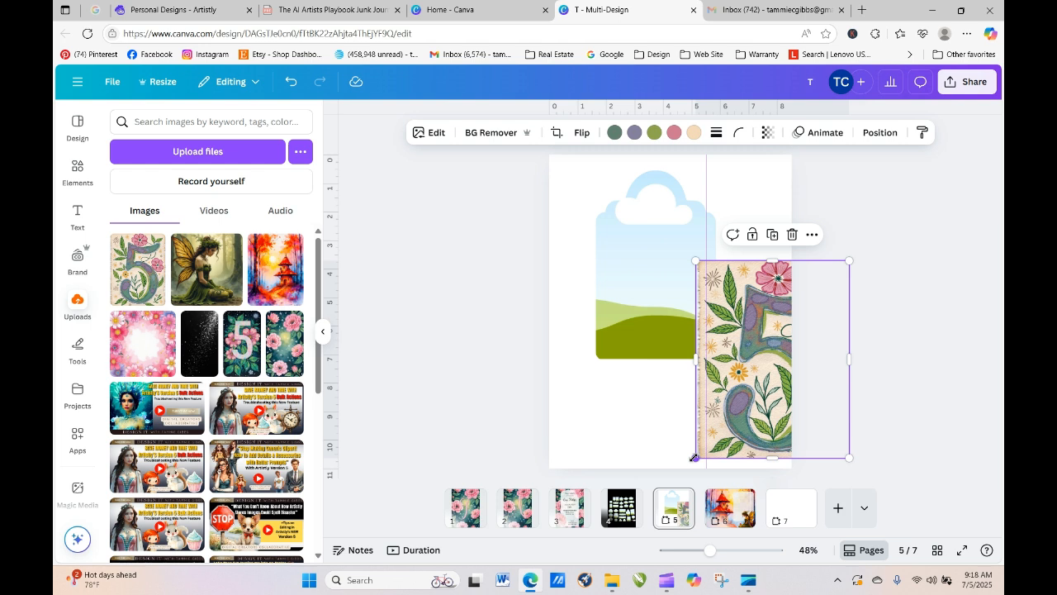
left_click_drag(695, 358, 716, 359)
left_click_drag(851, 358, 661, 314)
left_click(666, 288)
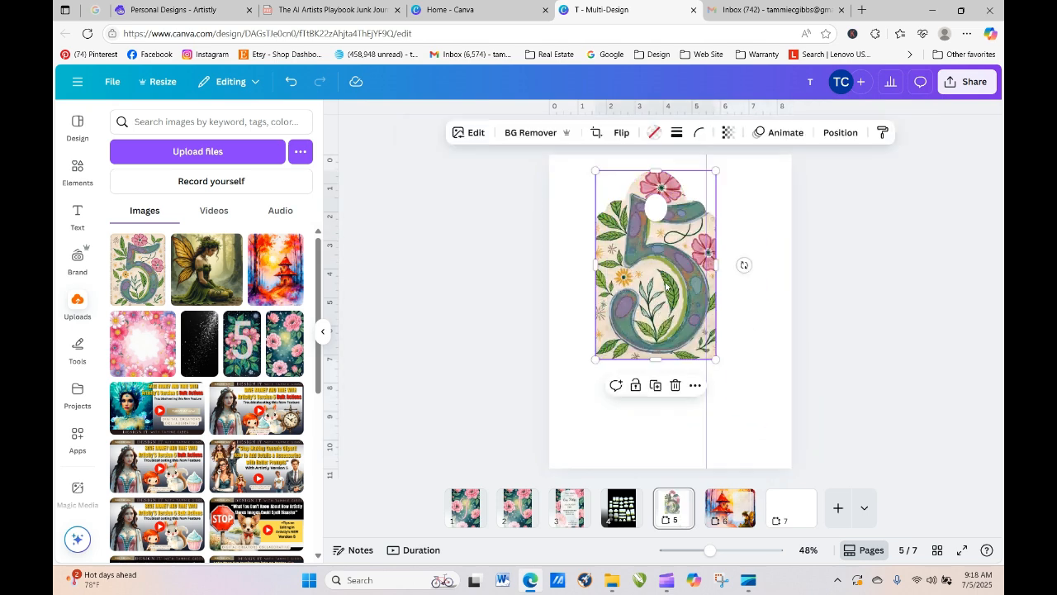
mouse_move(655, 360)
left_mouse_down()
mouse_move(655, 388)
mouse_move(655, 346)
mouse_move(649, 358)
left_mouse_up()
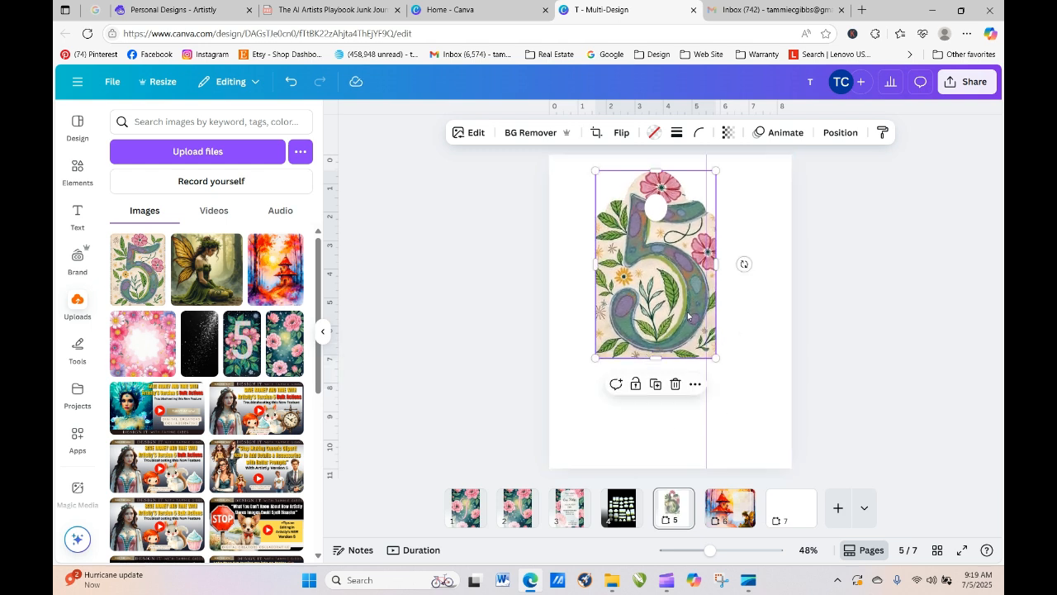
key("Left")
key("Left")
key("Left")
key("Left")
key("Left")
key("Left")
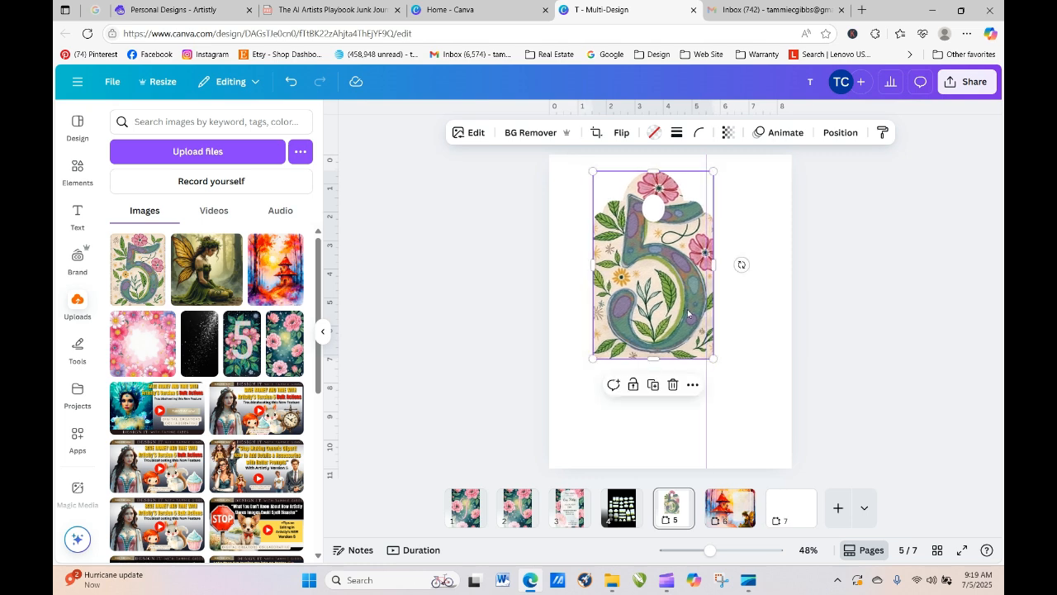
- Reposition the 5 art inside the tag frame and shrink the tag to a small size
double_click(686, 307)
left_click_drag(685, 304, 678, 306)
left_click(772, 336)
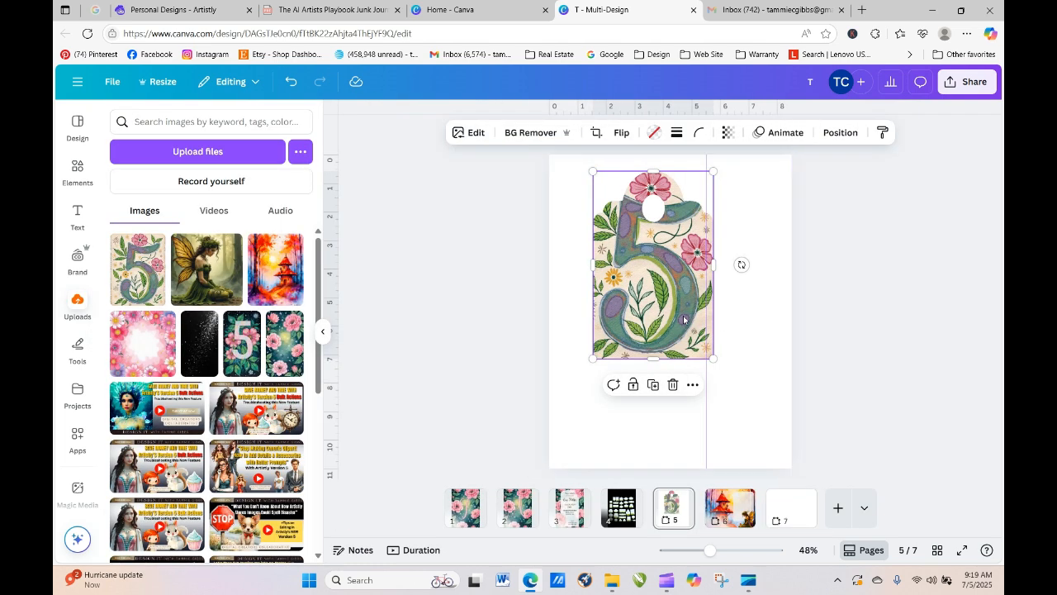
double_click(669, 297)
left_click_drag(669, 297, 666, 317)
left_click(765, 341)
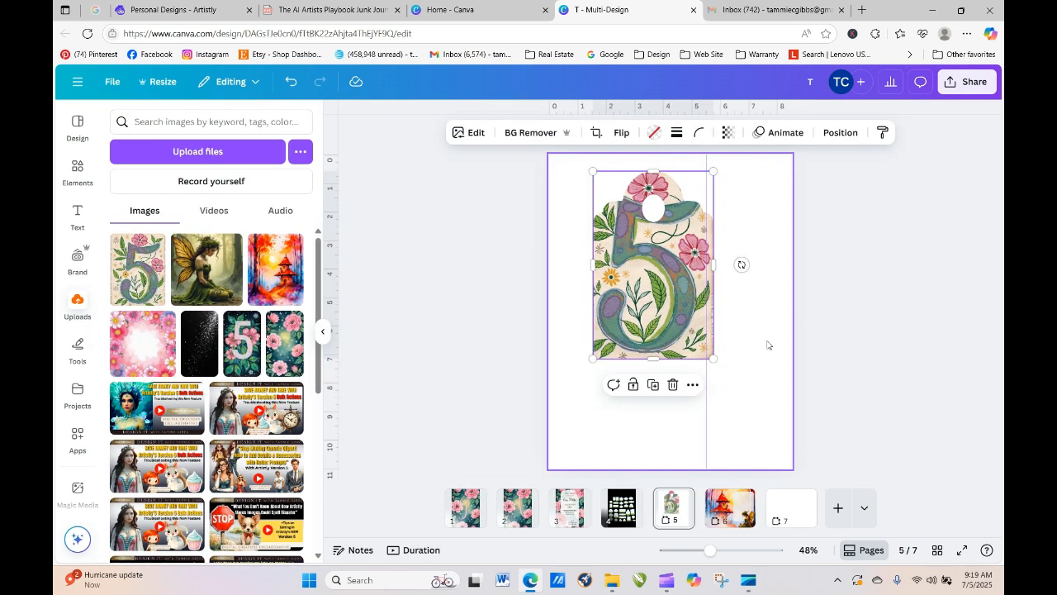
left_click(615, 323)
left_click_drag(713, 358, 655, 266)
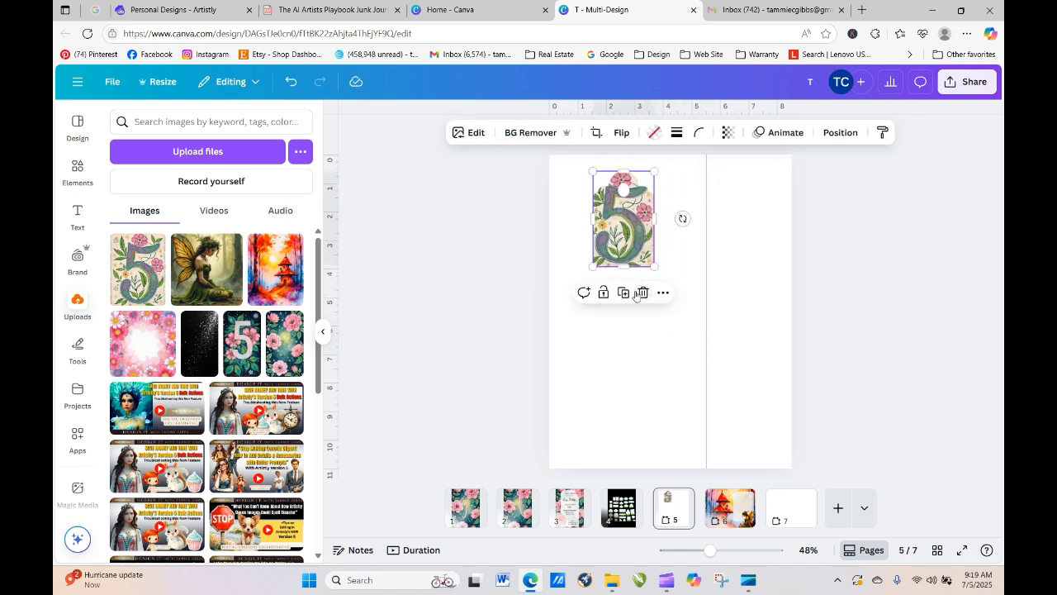
left_click(707, 322)
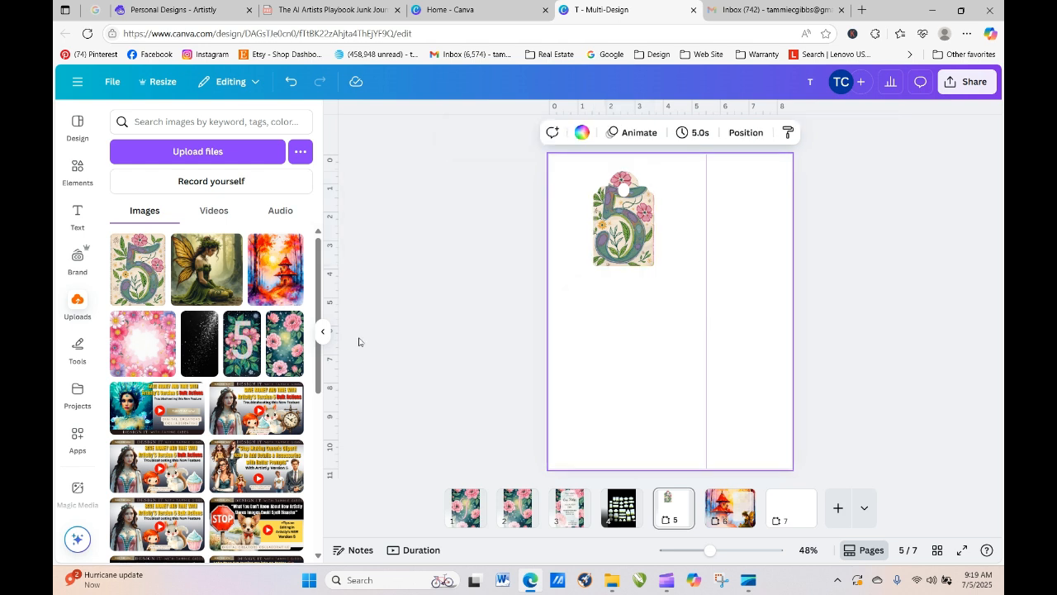
- Move a wavy frame from page 4 to page 5, enlarge it, and fill it with the floral 5 image
left_click(621, 504)
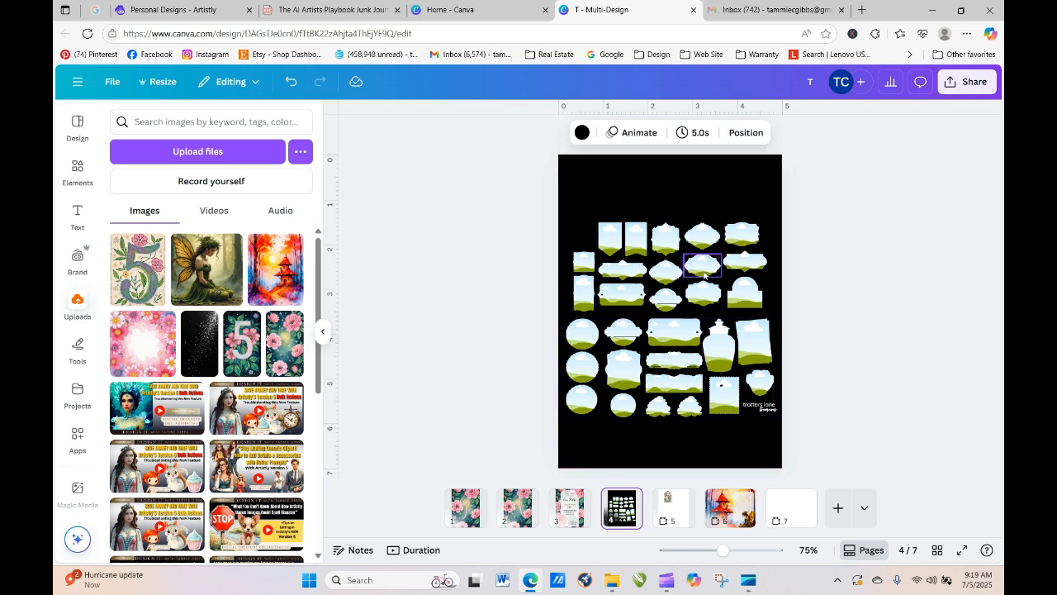
left_click(589, 293)
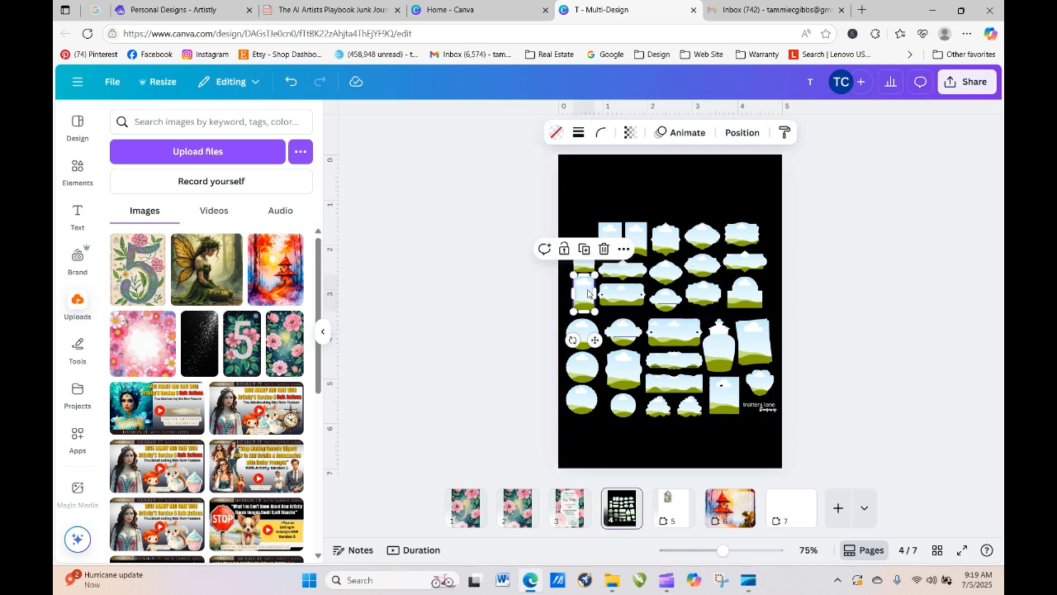
left_click_drag(588, 293, 748, 411)
left_click_drag(748, 331, 708, 298)
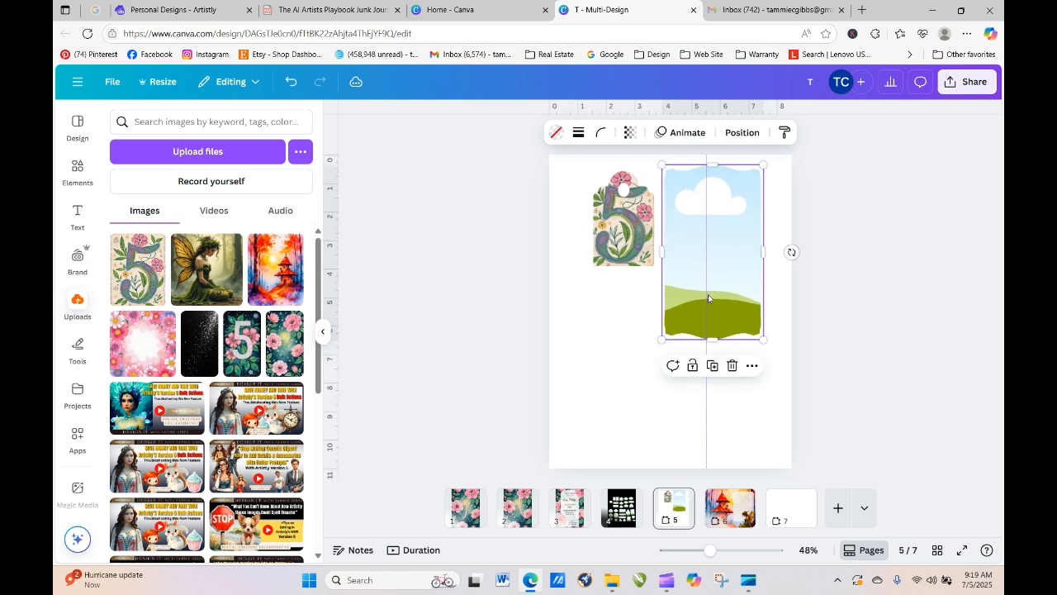
left_click_drag(237, 356, 673, 268)
left_click(678, 404)
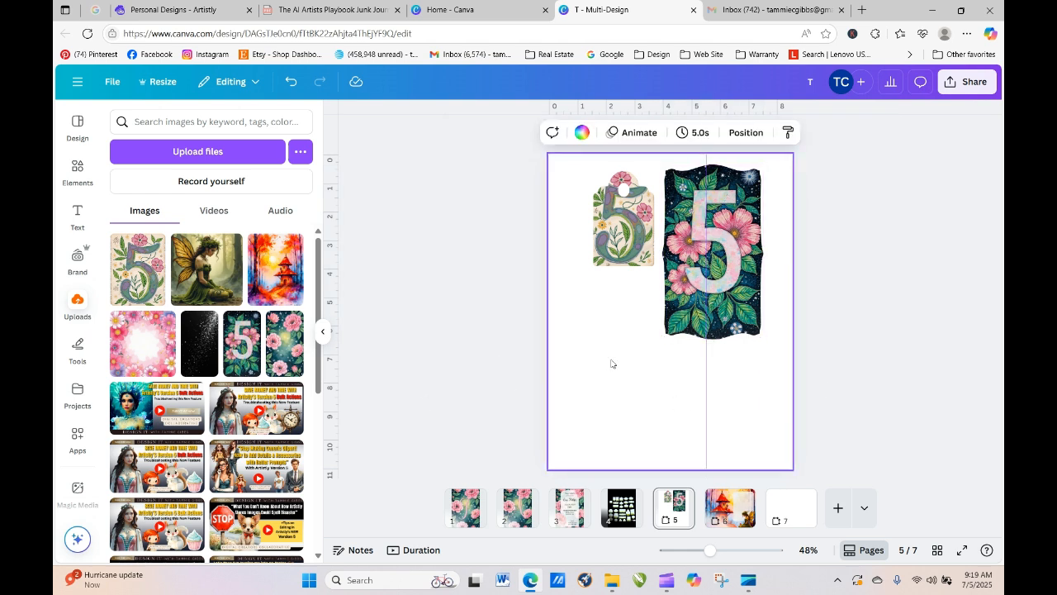
- Duplicate the framed 5 image to the lower left and swap in the pink peony image
left_click(724, 300)
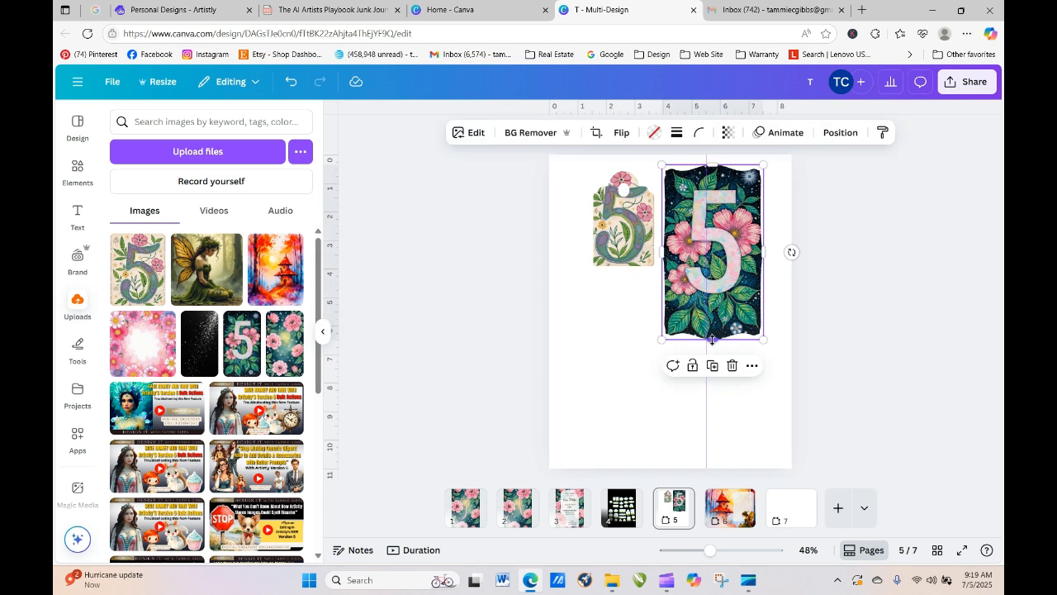
left_click(712, 367)
left_click_drag(724, 283, 619, 393)
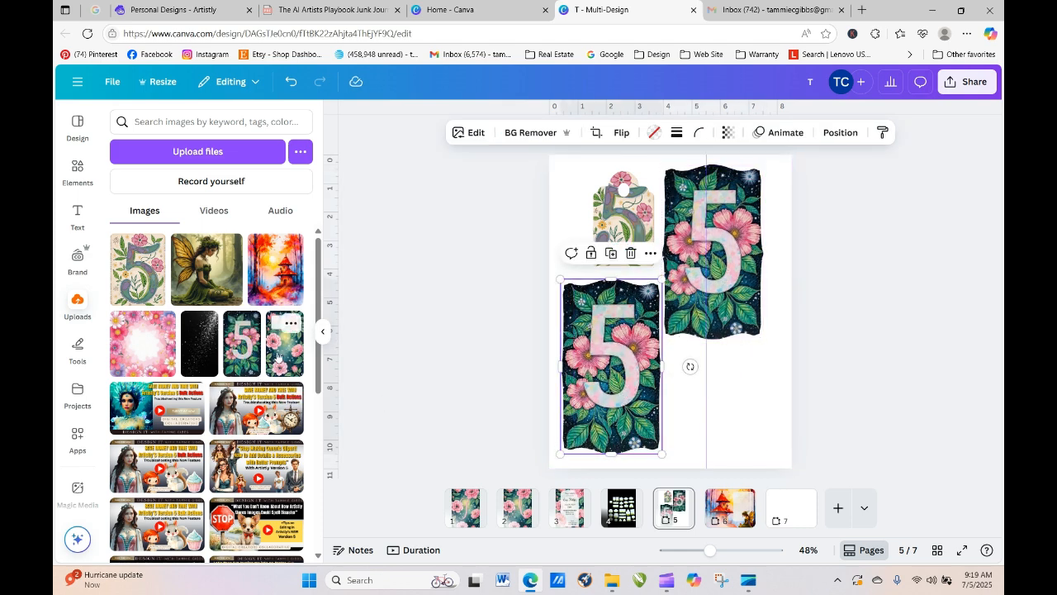
left_click_drag(277, 353, 570, 367)
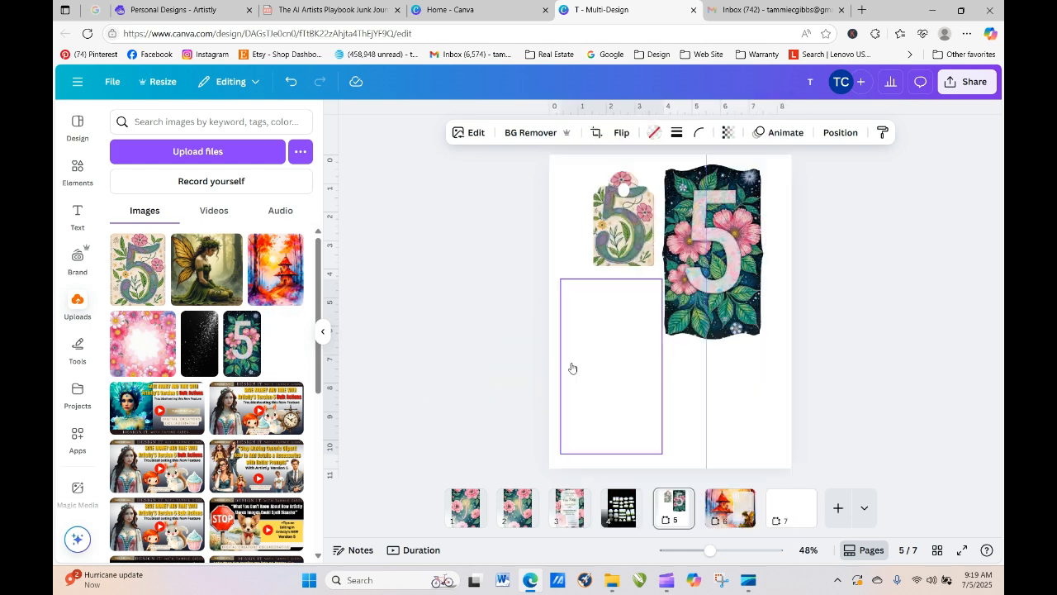
left_click(703, 408)
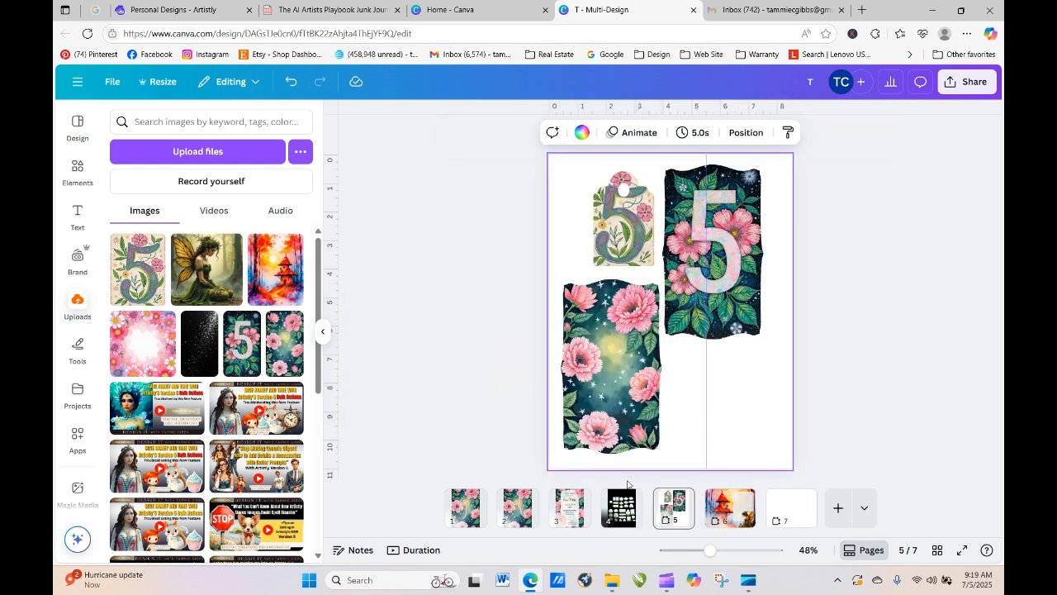
left_click(794, 518)
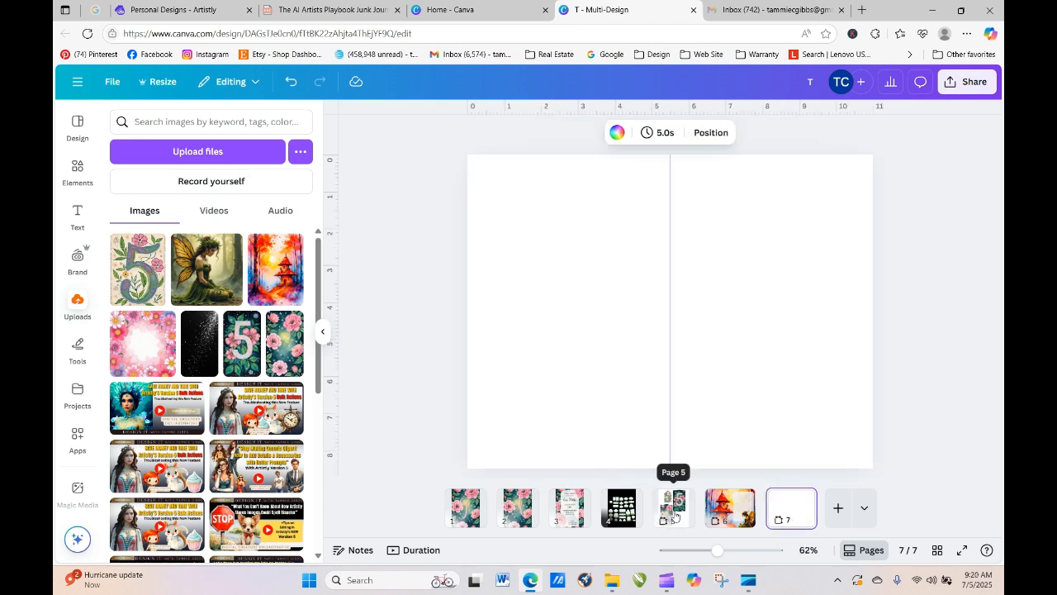
- Move page 5's three framed images onto page 7, shrinking them and shifting them left
left_click(676, 514)
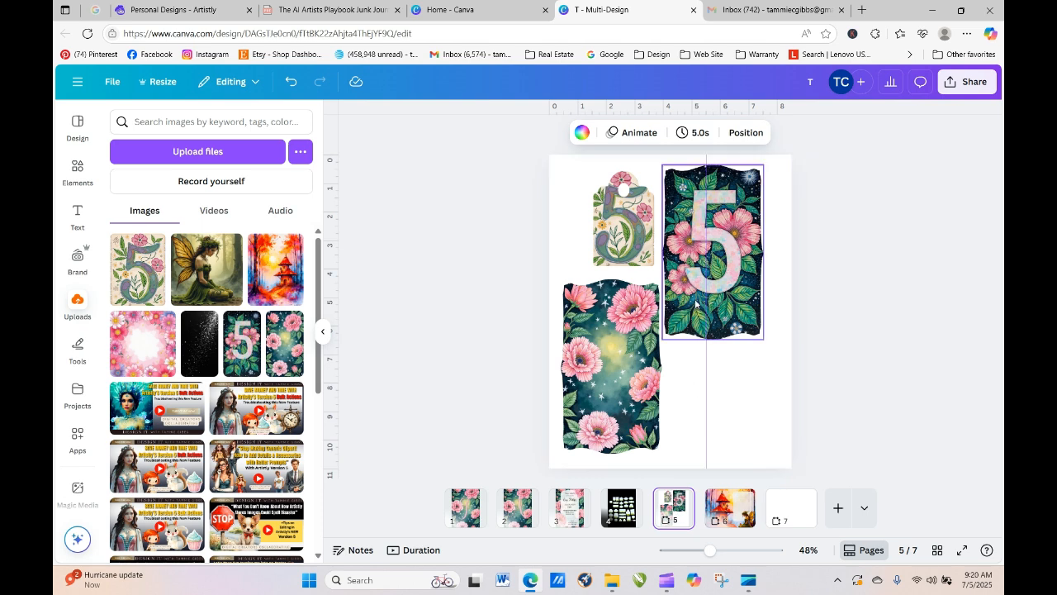
left_click_drag(488, 184, 779, 353)
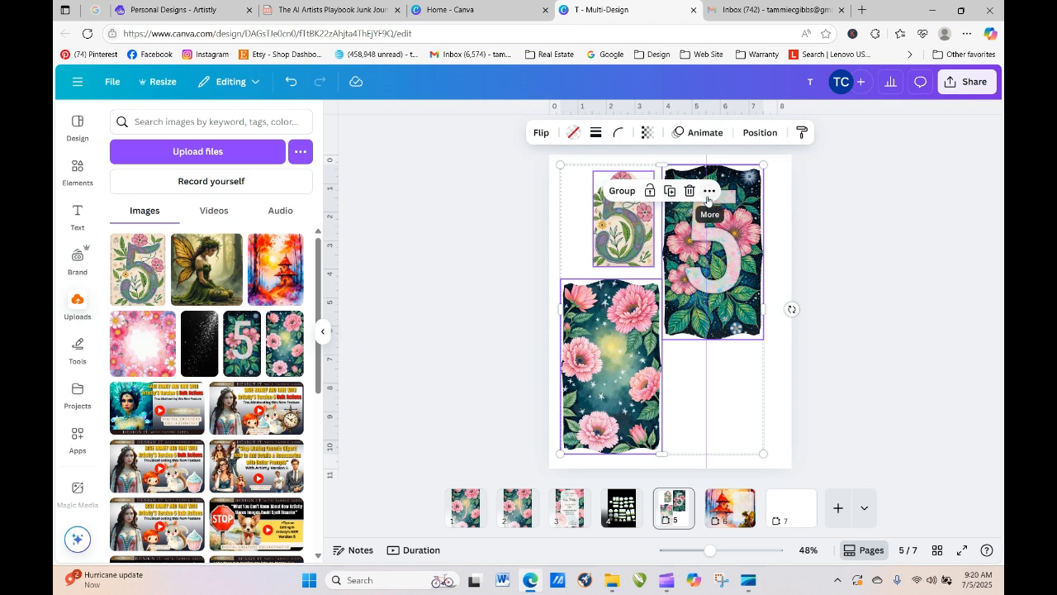
left_click_drag(643, 261, 793, 508)
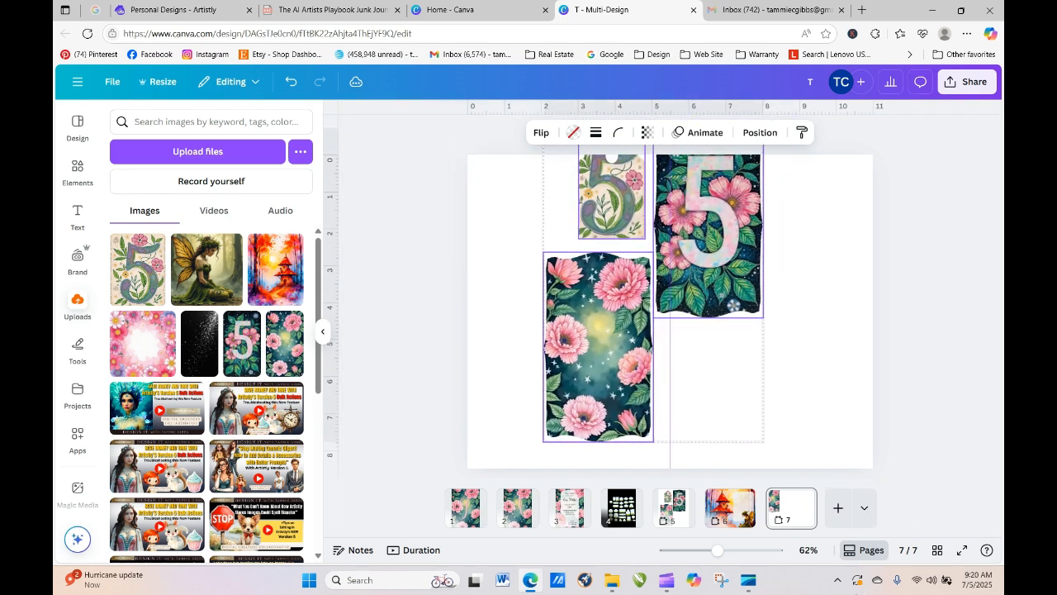
left_click_drag(743, 243, 733, 267)
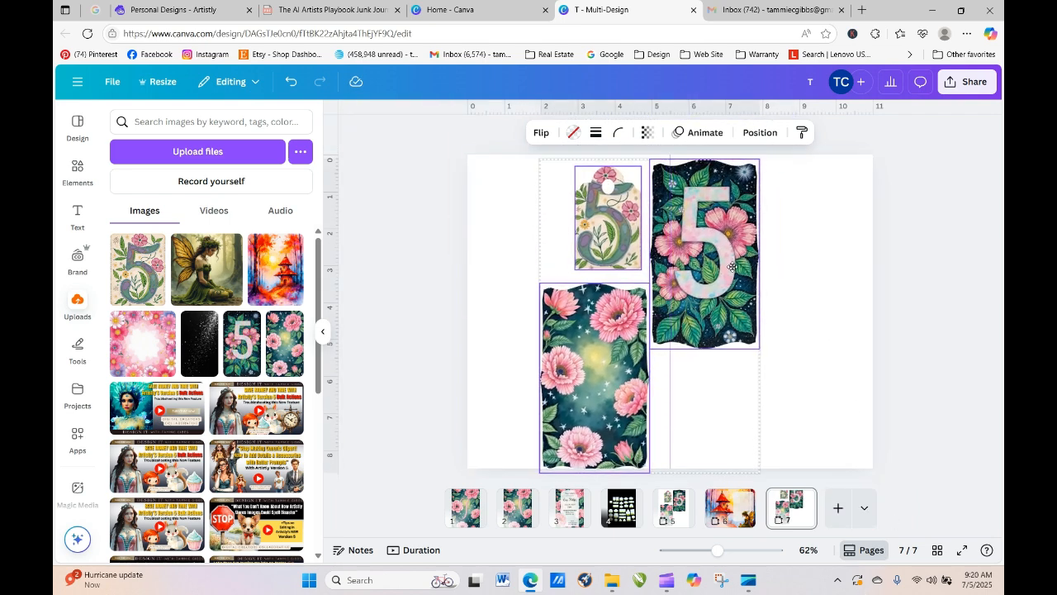
left_click_drag(760, 473, 688, 375)
left_click_drag(652, 213, 602, 234)
left_click(703, 413)
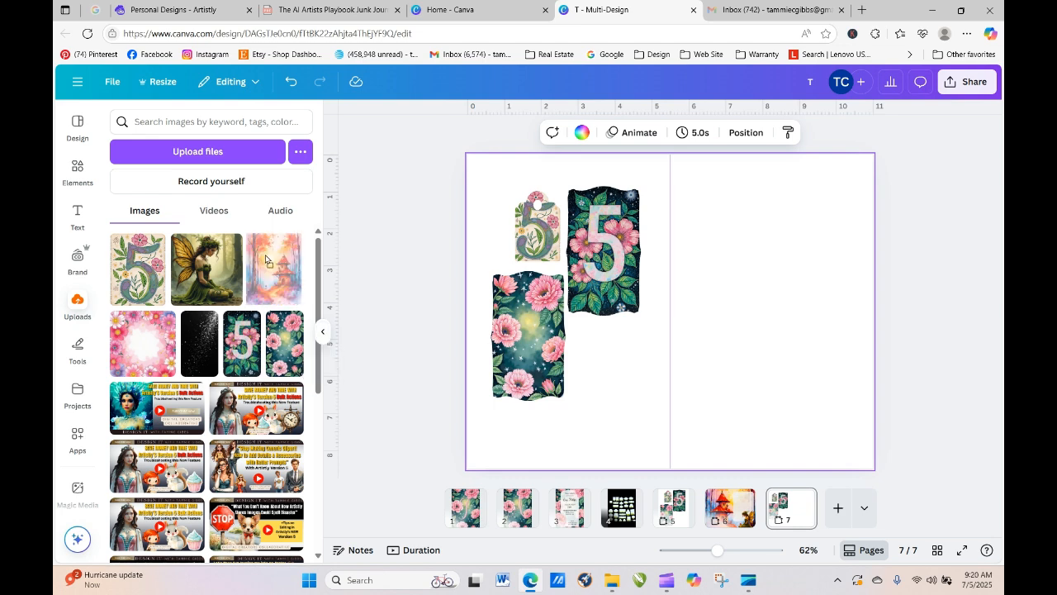
- Swap in the orange tower and pink floral images, then enlarge the pink frame on the right half
left_click(526, 359)
left_click_drag(285, 265, 505, 339)
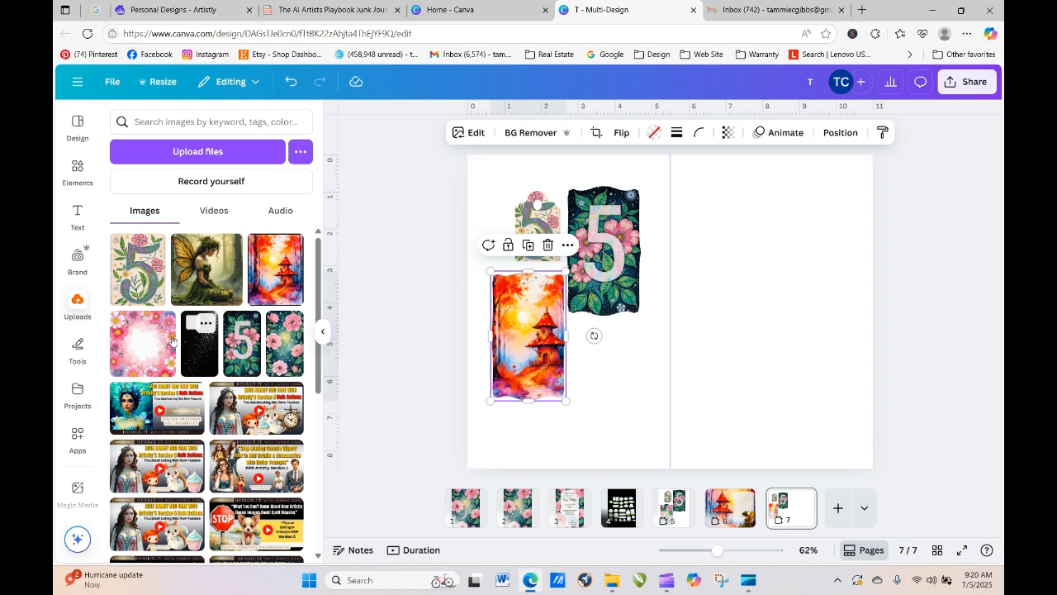
left_click_drag(162, 324, 609, 240)
left_click(822, 334)
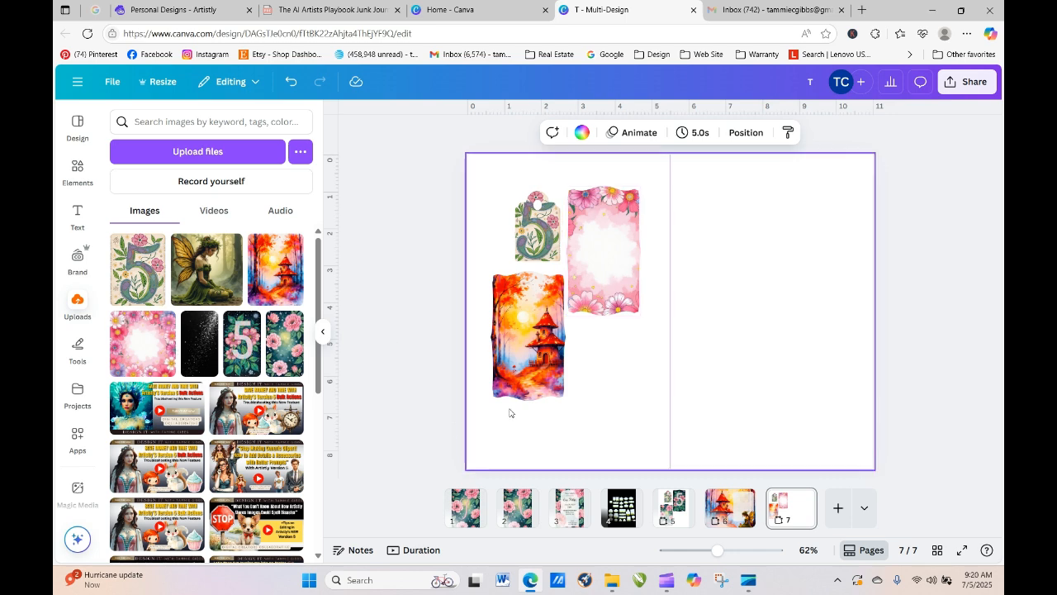
left_click(583, 278)
left_click_drag(583, 278, 729, 283)
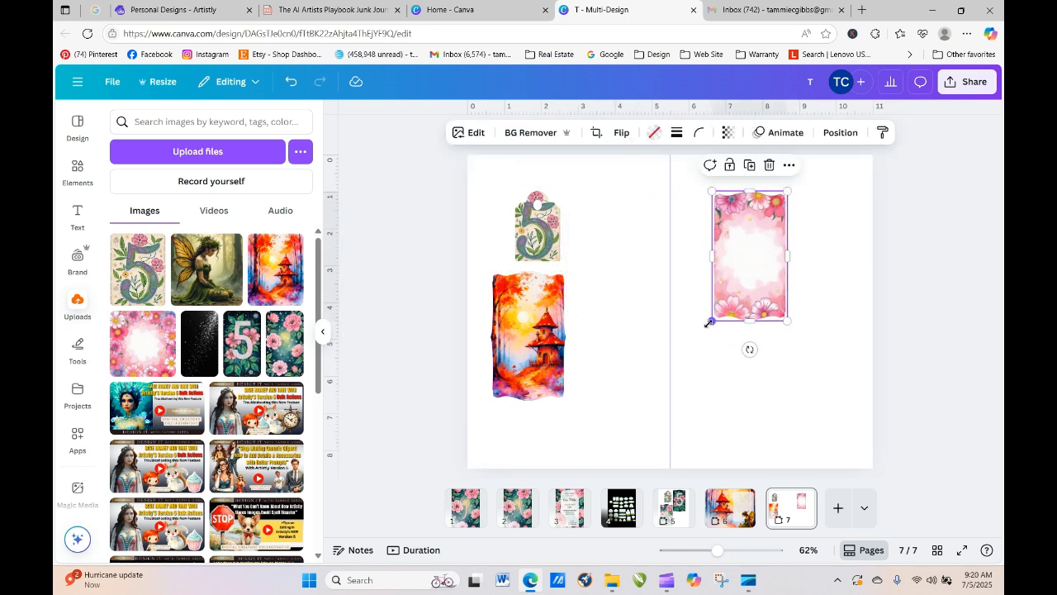
left_click_drag(705, 318, 770, 308)
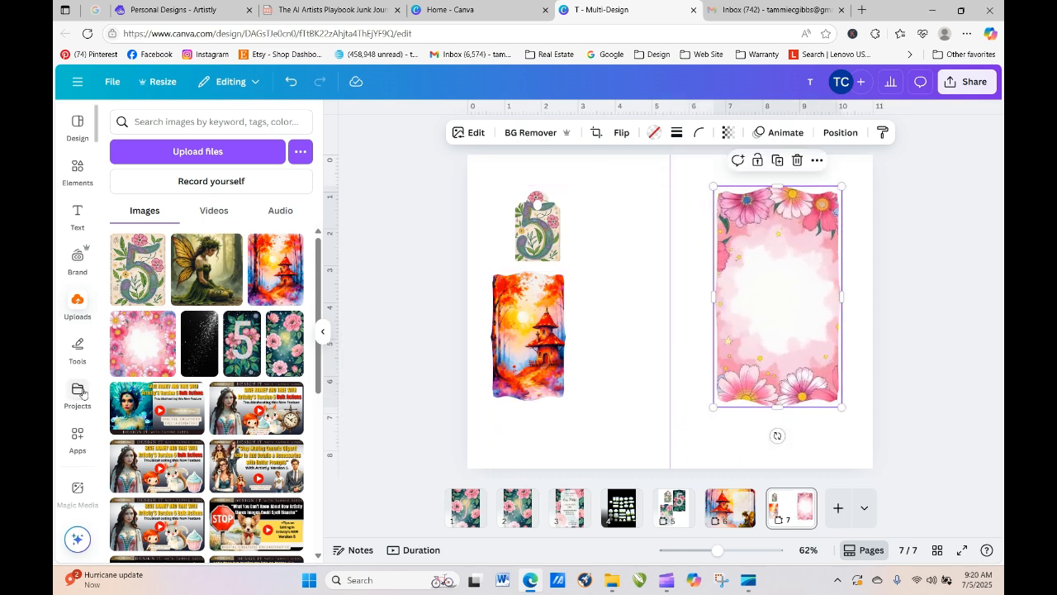
- Add a subheading text box and move it to the centre of page 7
left_click(77, 213)
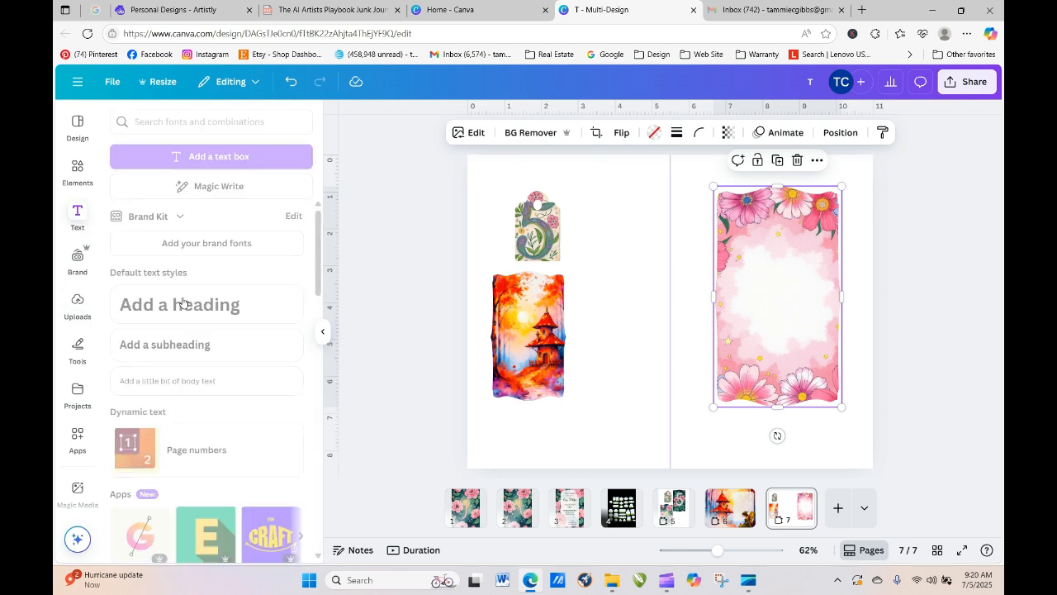
left_click(180, 345)
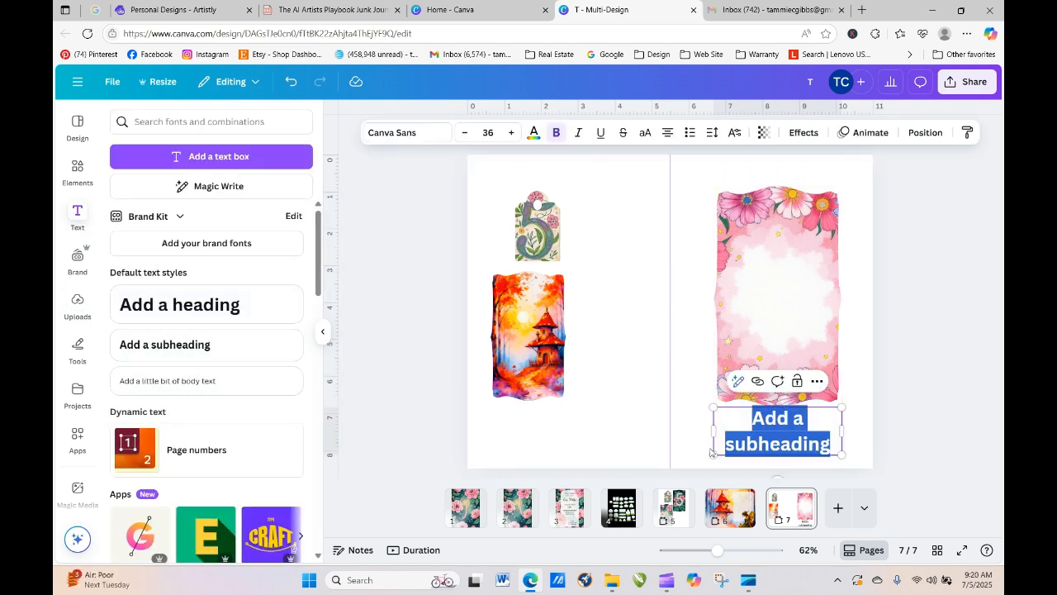
left_click(944, 323)
left_click_drag(803, 437, 667, 291)
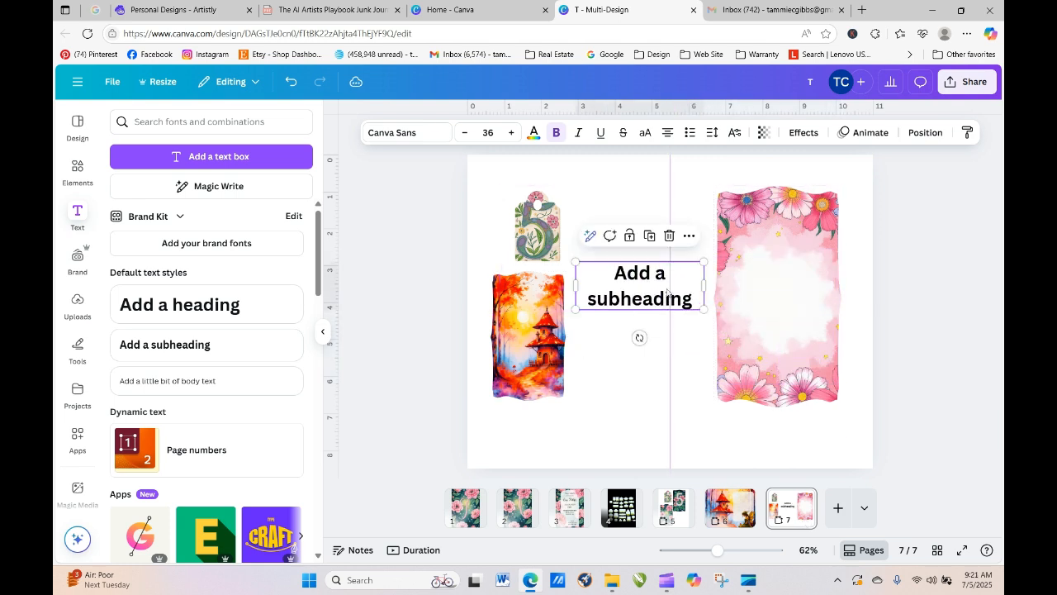
- Replace the placeholder with 'To:' and, a few lines below, the sender's name
double_click(610, 271)
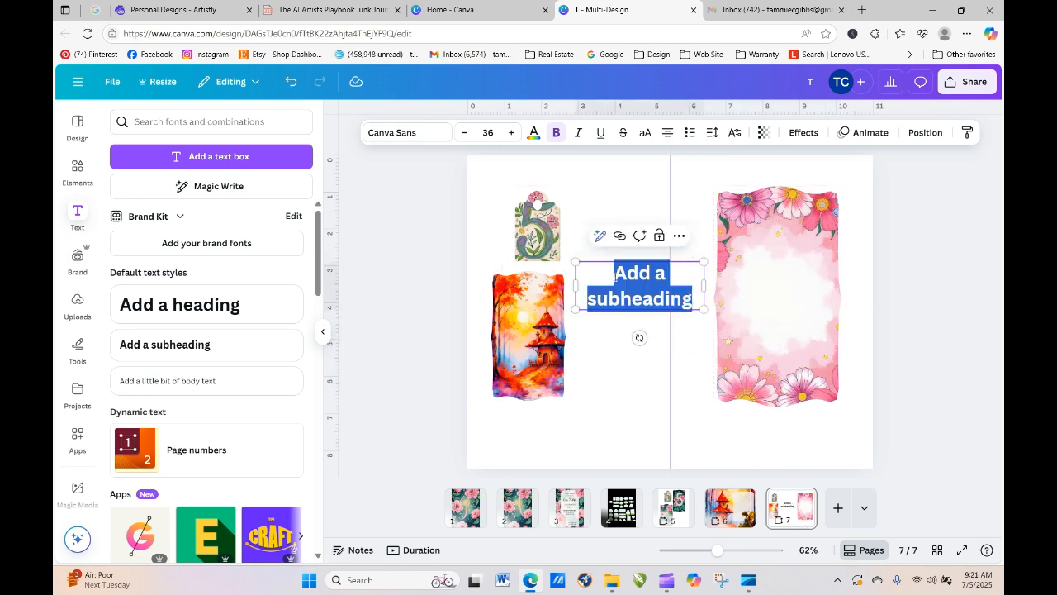
type("To:")
key("Return")
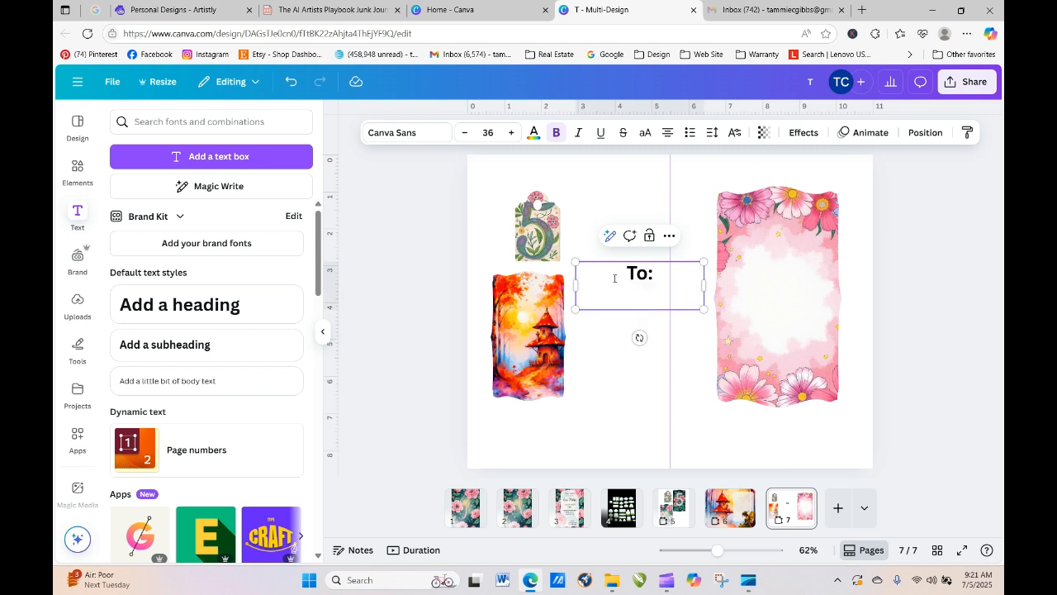
key("Return")
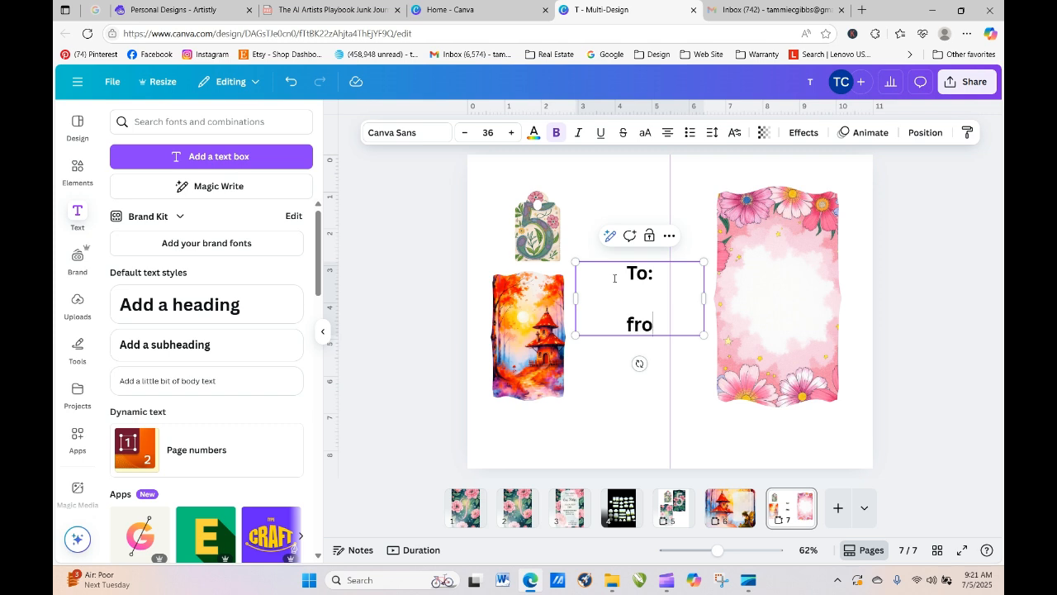
key("Return")
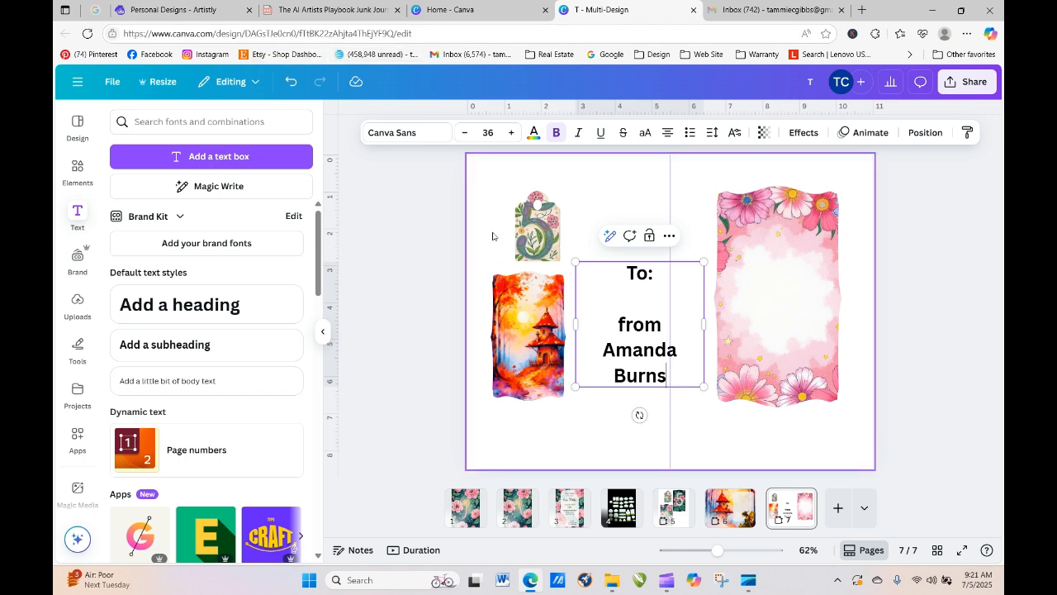
- Turn off bold on the To/from text box
left_click(556, 132)
key("Escape")
left_click(556, 134)
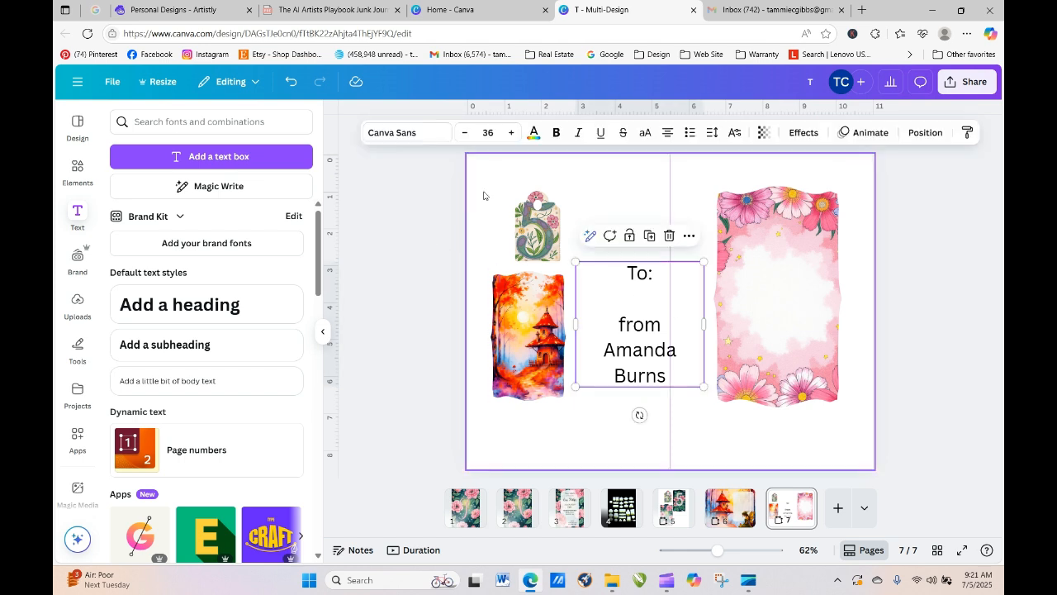
left_click(409, 132)
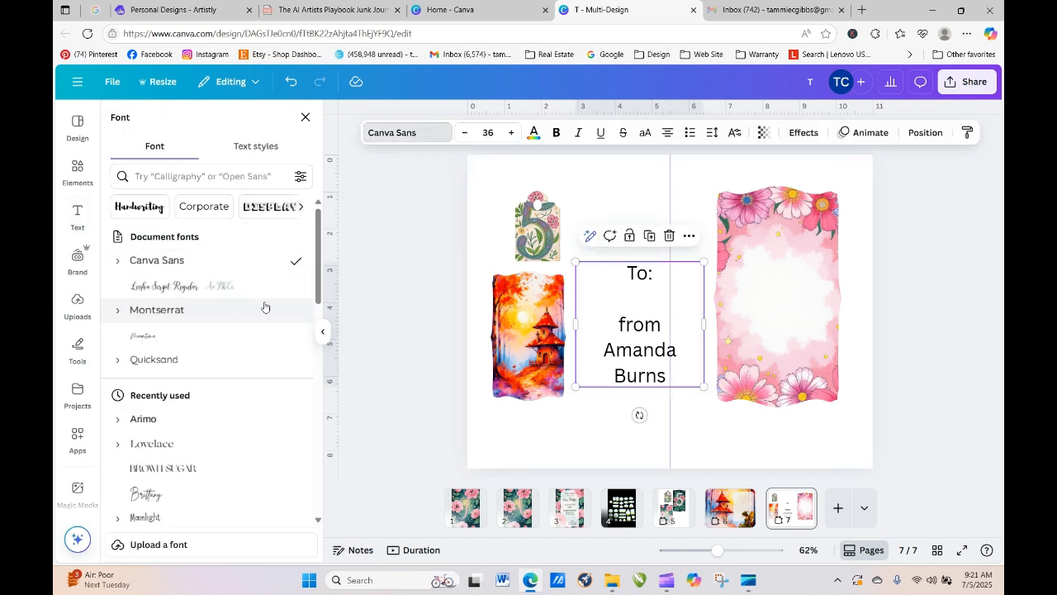
- Set the To/from text in Leisha Script Regular and place it on the pink floral frame
left_click(214, 287)
left_click_drag(611, 287, 746, 259)
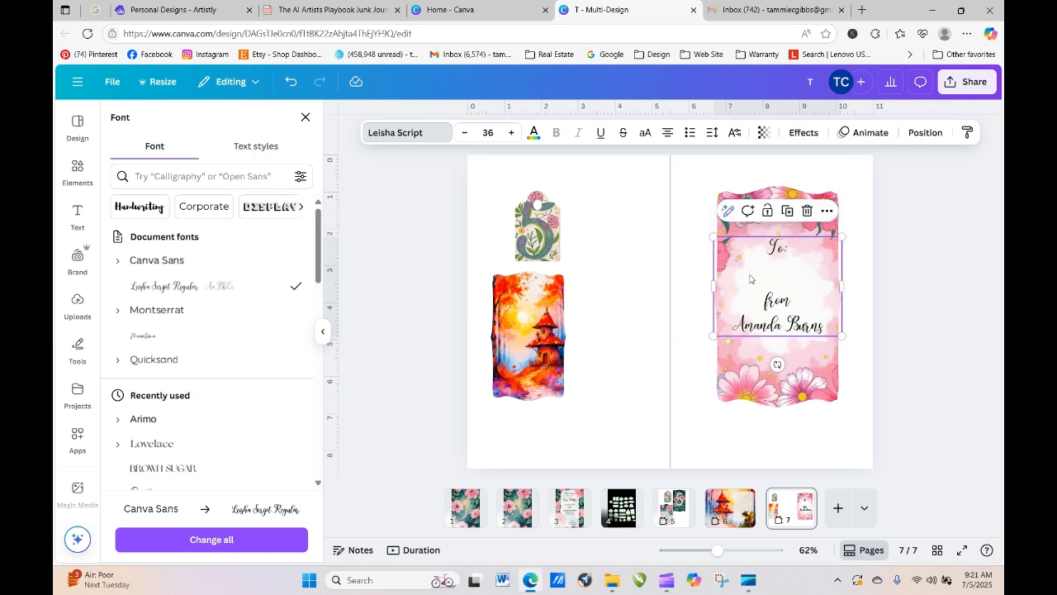
left_click(858, 361)
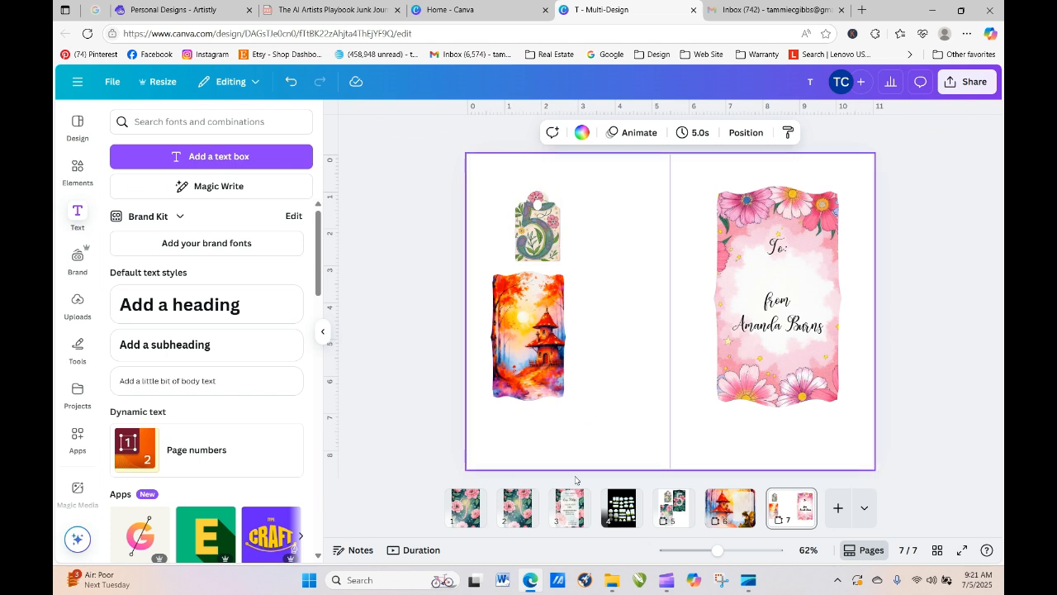
- Duplicate the tower frame on page 7 and move the copy beside the centre line
left_click(551, 320)
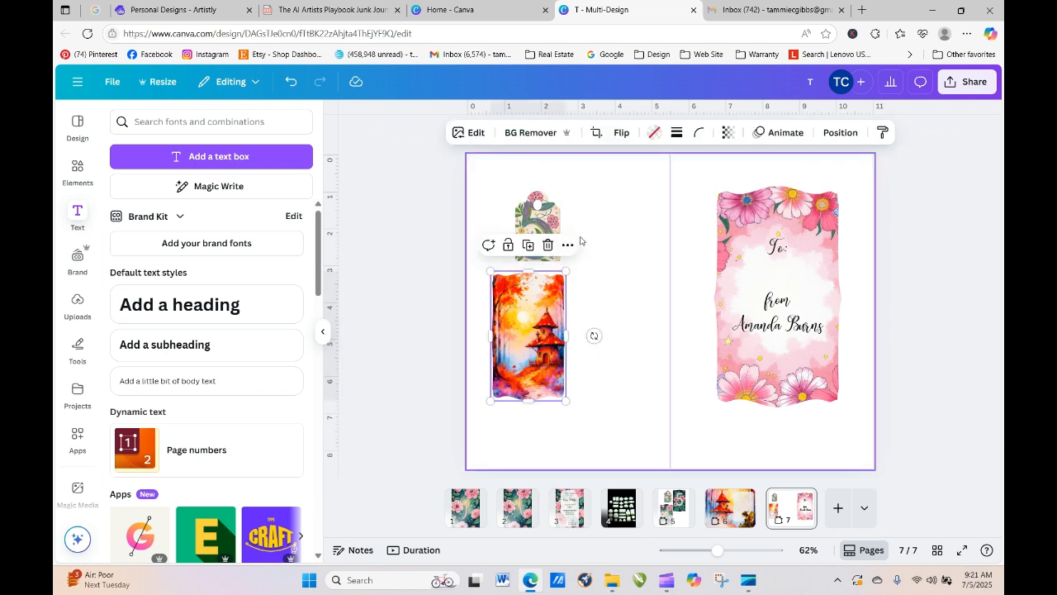
left_click(528, 245)
left_click_drag(546, 380, 627, 275)
left_click(479, 241)
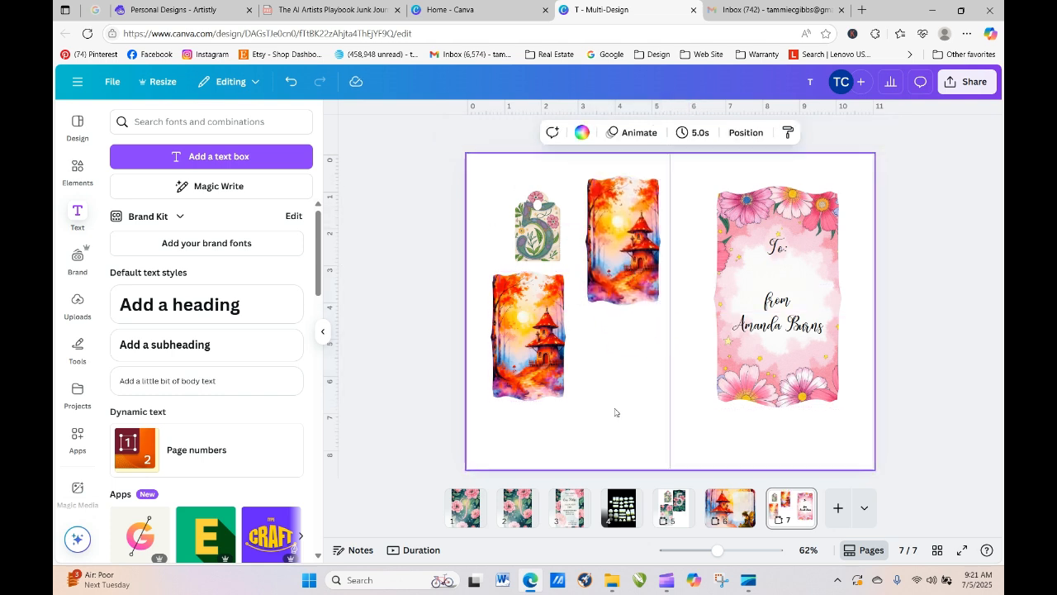
- Fill the copied frame with the floral '5' upload, then show page 4
left_click(77, 304)
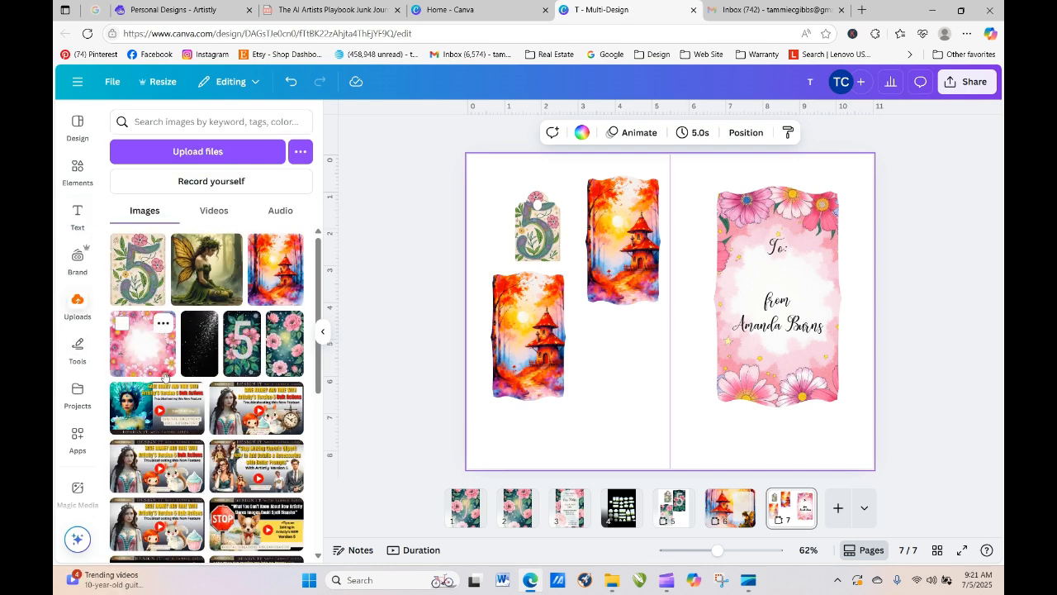
left_click_drag(149, 252, 596, 252)
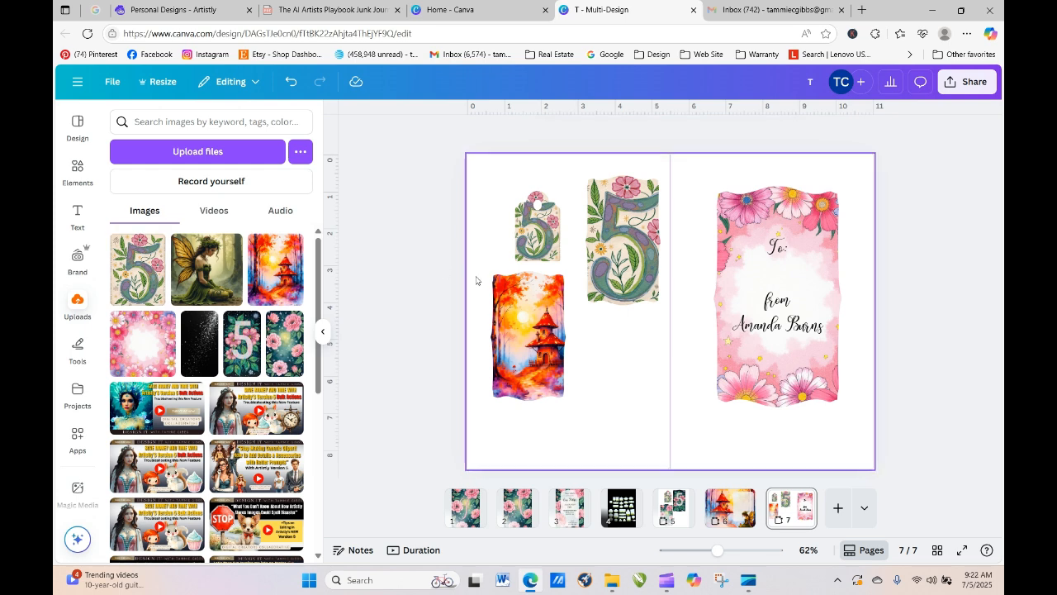
left_click(647, 389)
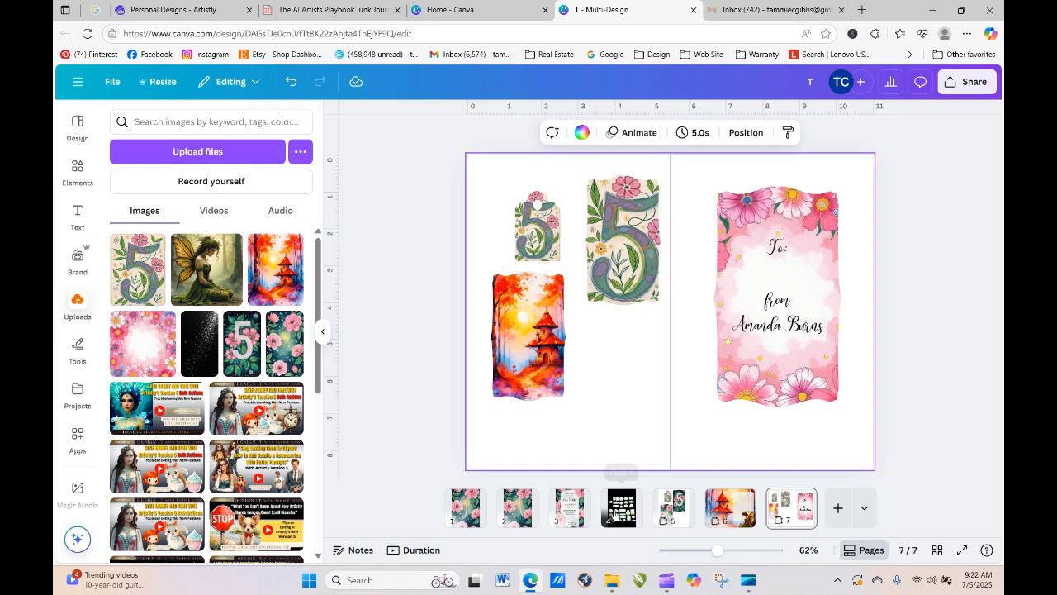
left_click(621, 508)
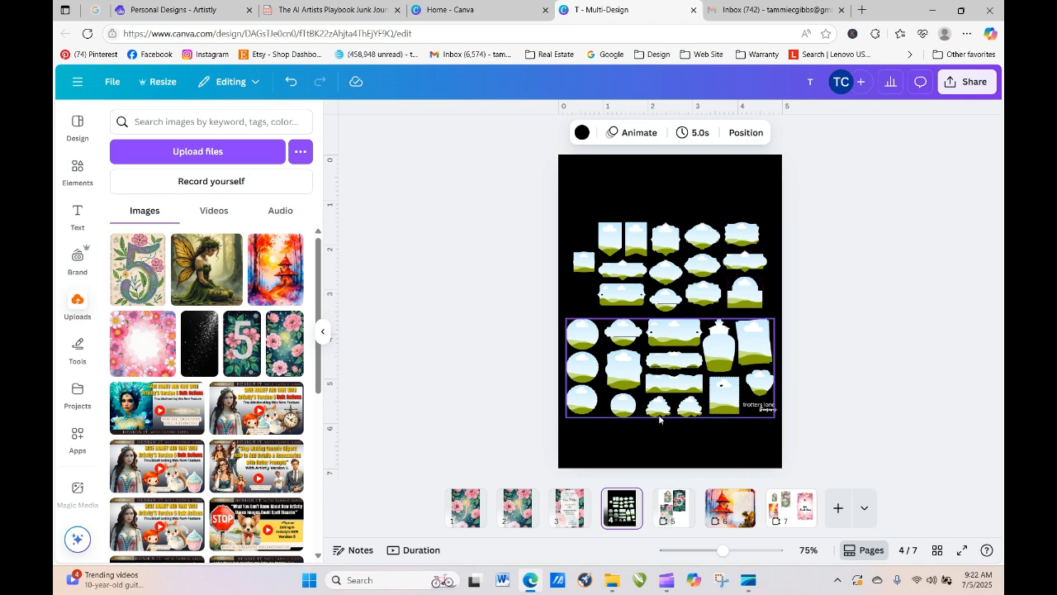
- Ungroup the bottom group of frame shapes on page 4
left_click(576, 373)
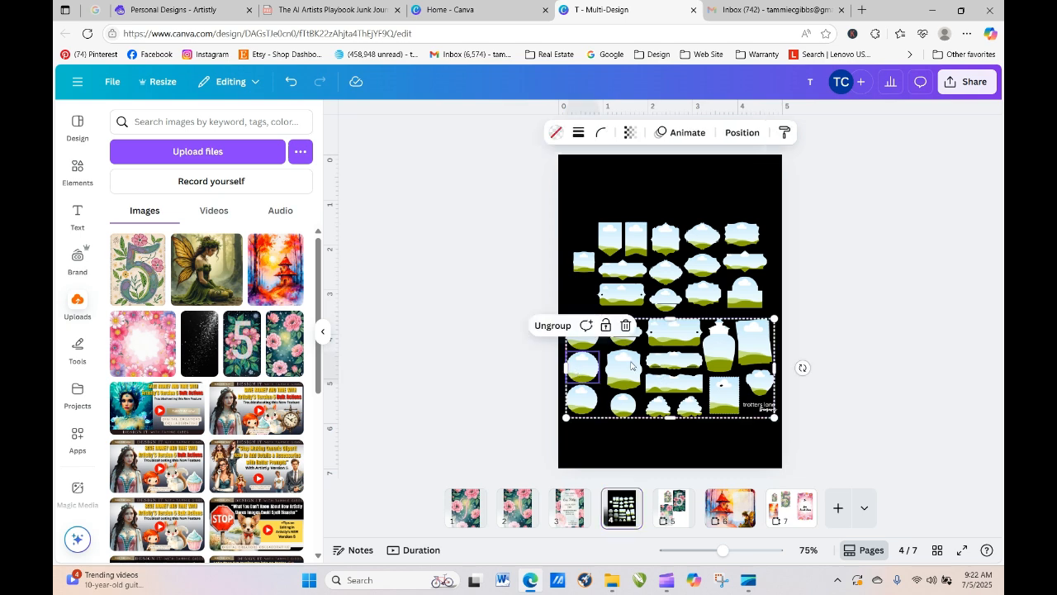
left_click(553, 325)
left_click(628, 421)
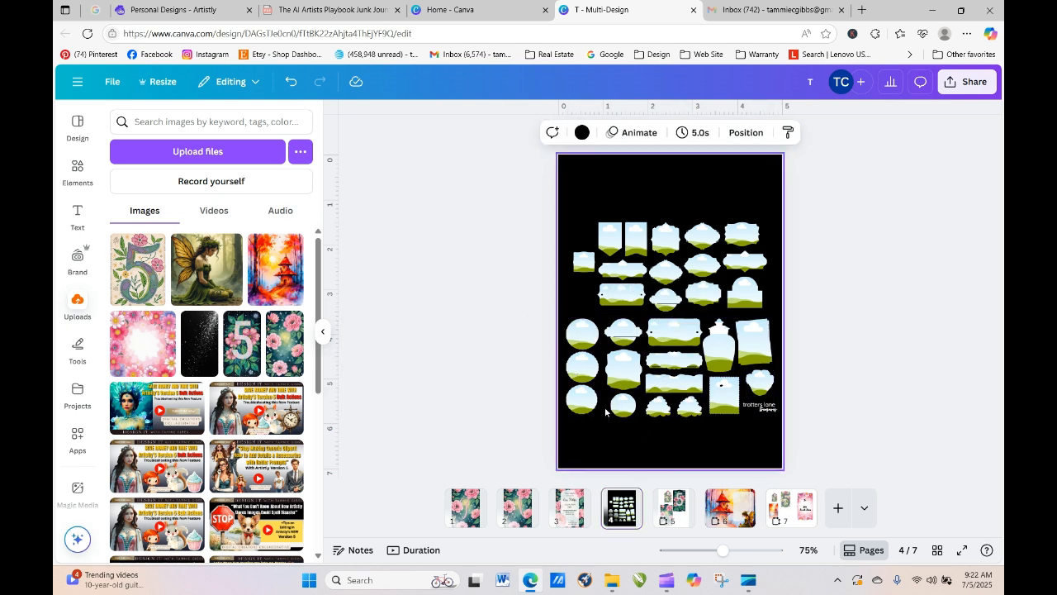
- Add a round frame to page 7, fill it with the pink floral image, enlarge and centre it
left_click(791, 514)
left_click_drag(660, 460, 633, 367)
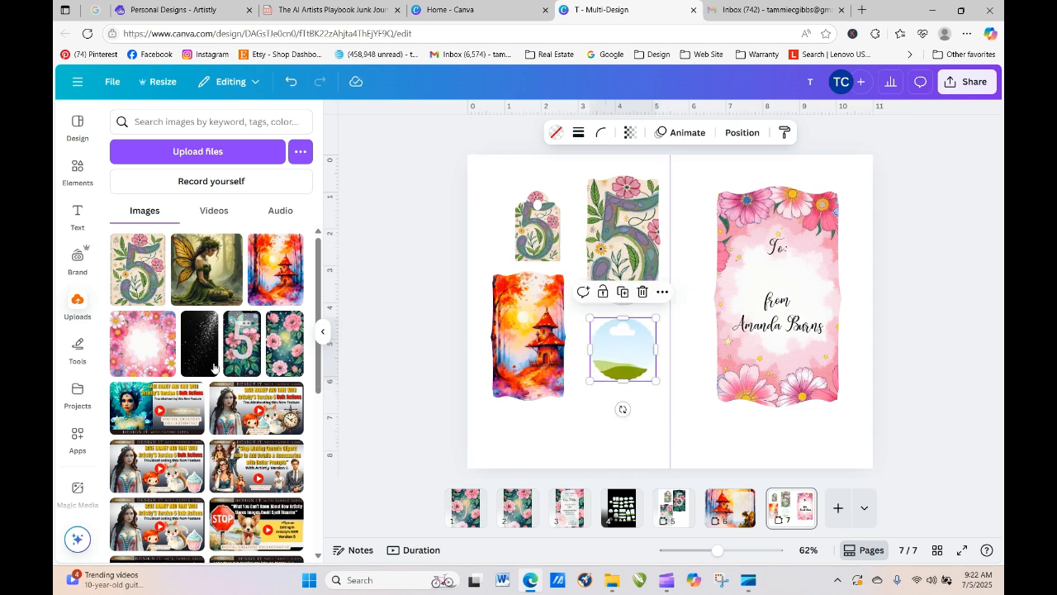
left_click_drag(285, 346, 598, 349)
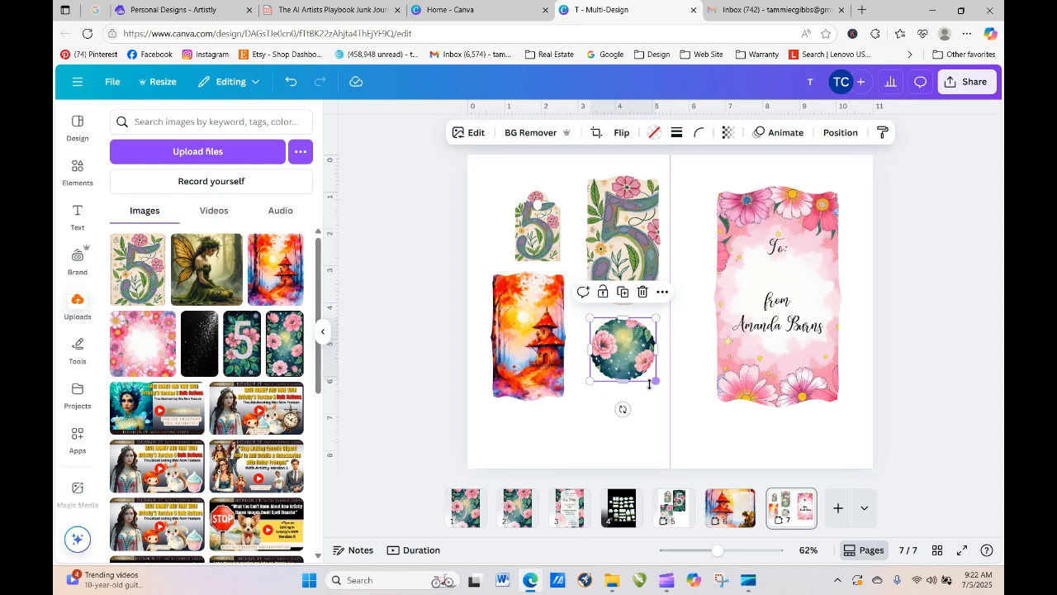
mouse_move(656, 381)
left_mouse_down()
mouse_move(689, 422)
mouse_move(699, 418)
mouse_move(634, 382)
mouse_move(641, 392)
left_mouse_up()
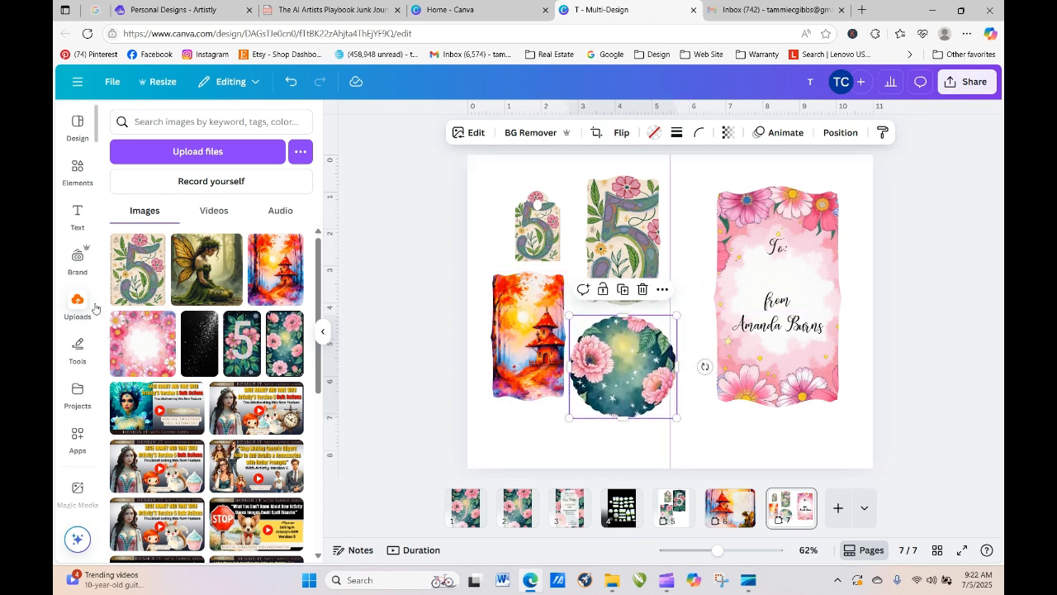
- Copy the pink script J from page 1
left_click(464, 529)
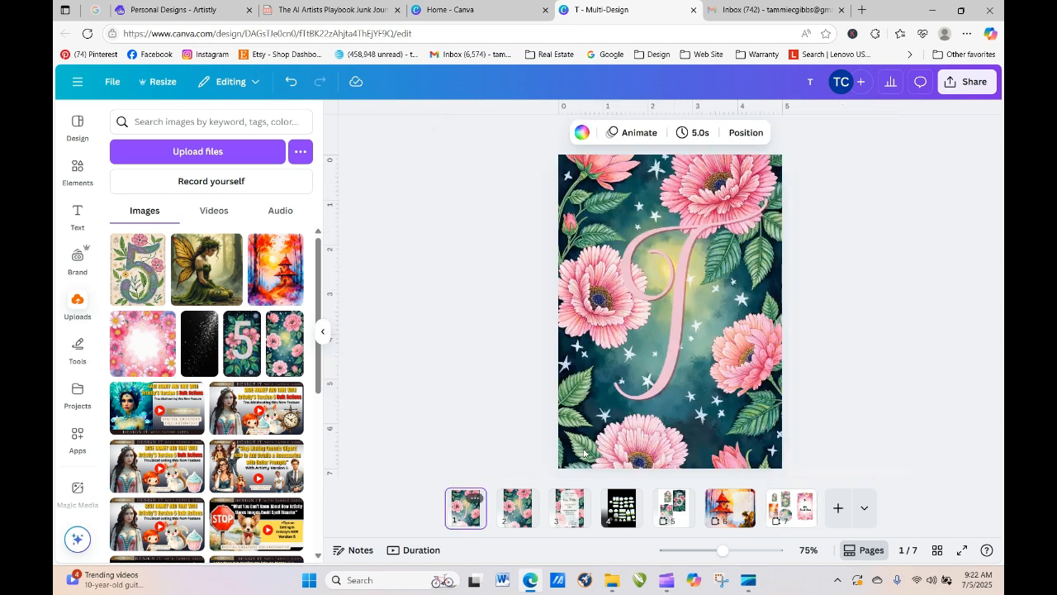
right_click(669, 359)
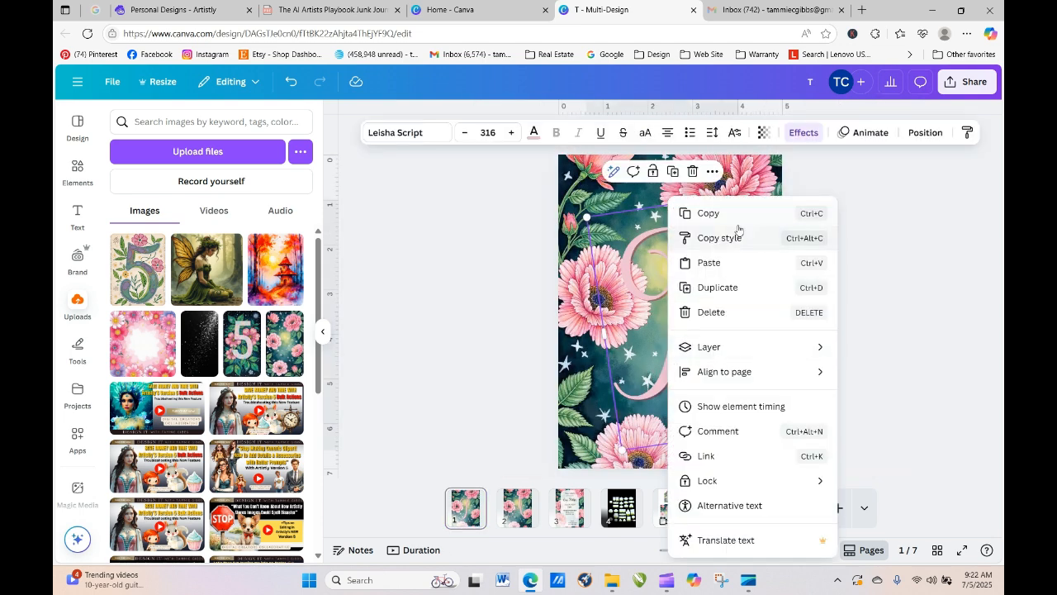
left_click(710, 210)
- Paste the J onto page 7, shrink it over the floral circle, and add blank page 8
left_click(791, 508)
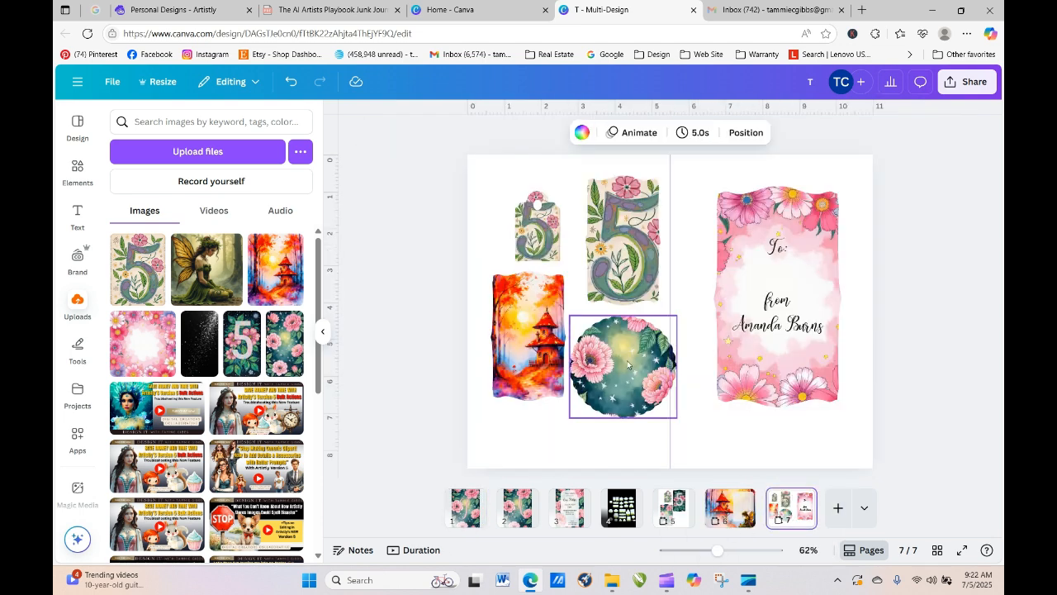
right_click(628, 366)
left_click(664, 238)
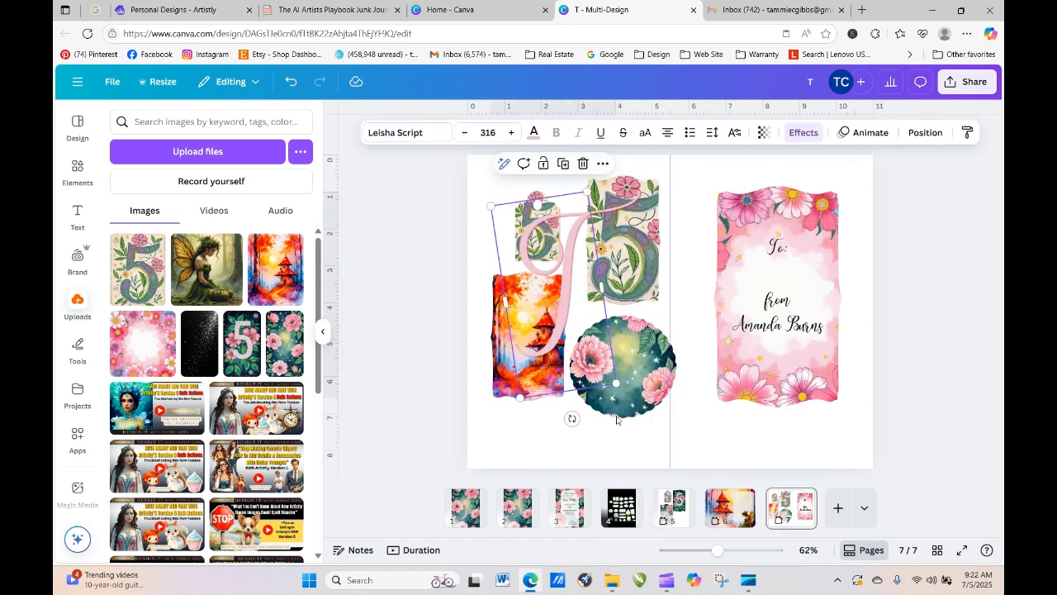
left_click_drag(490, 205, 621, 372)
left_click(692, 271)
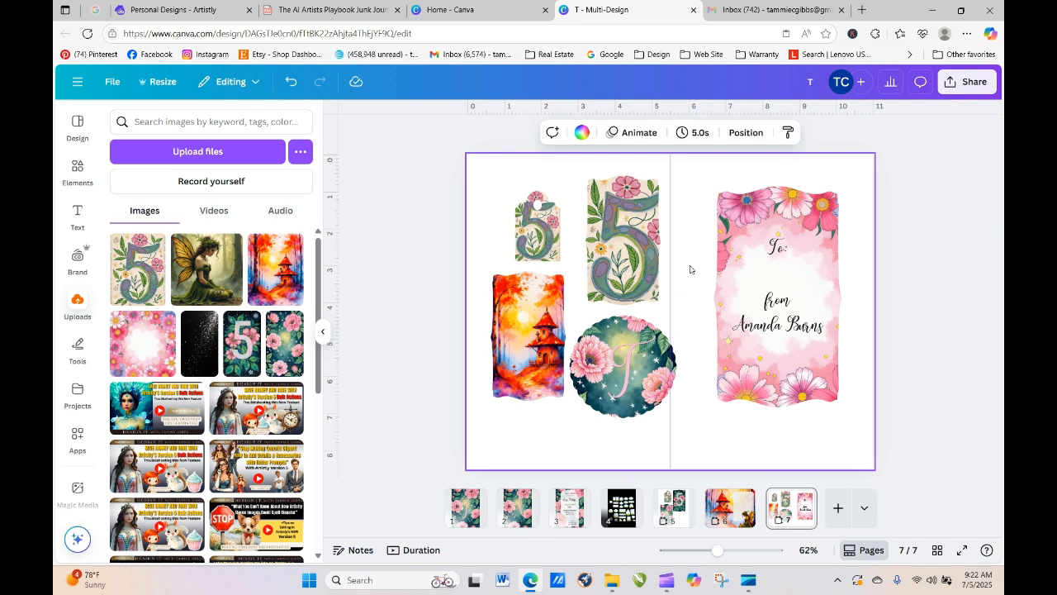
left_click(839, 509)
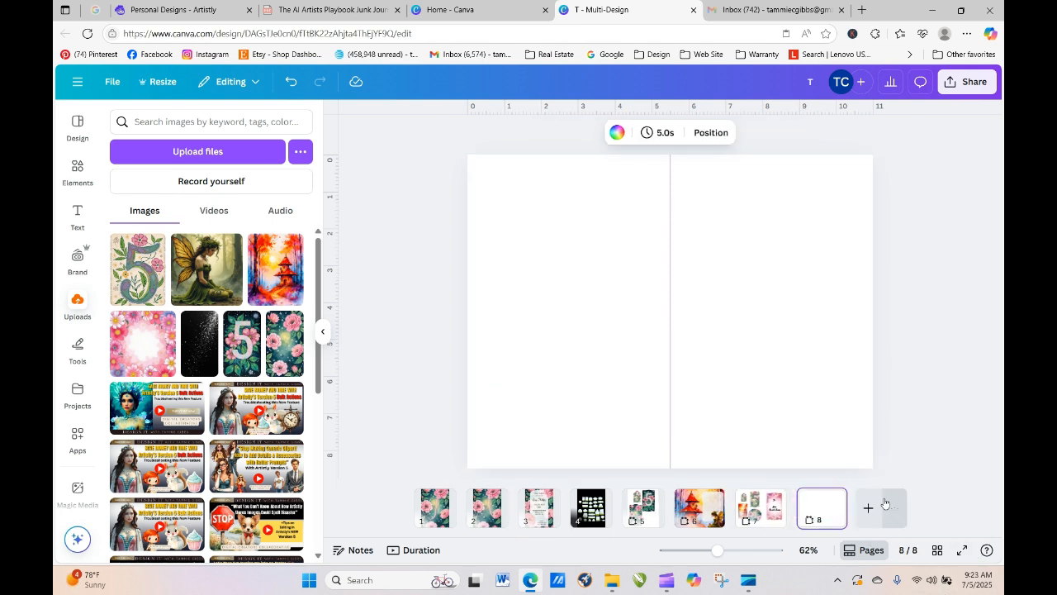
- Insert a new page after page 5 and place the floral starry image at its top-left
left_click(643, 507)
left_click(648, 499)
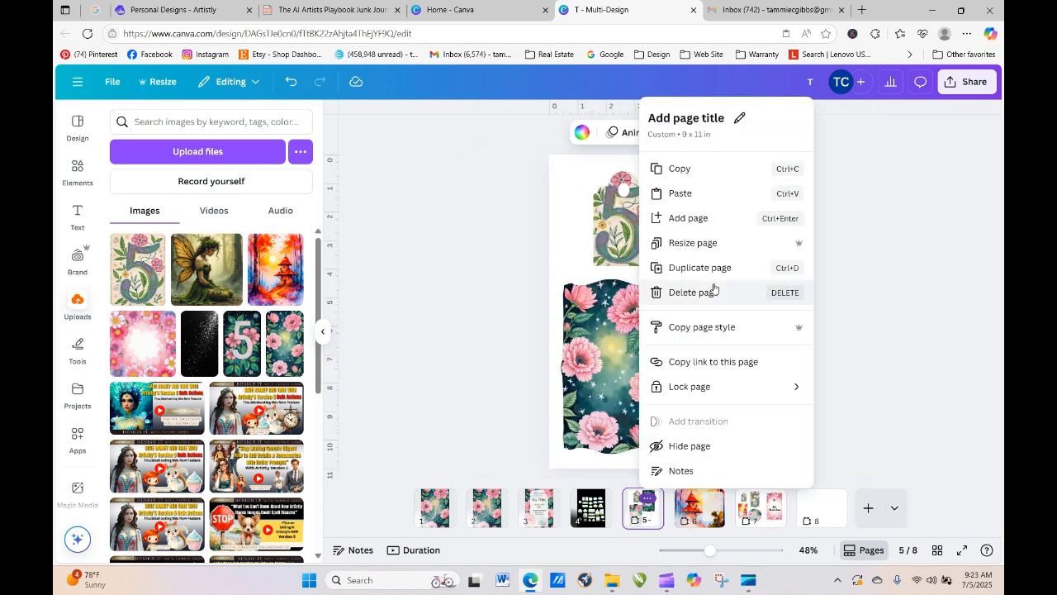
left_click(689, 218)
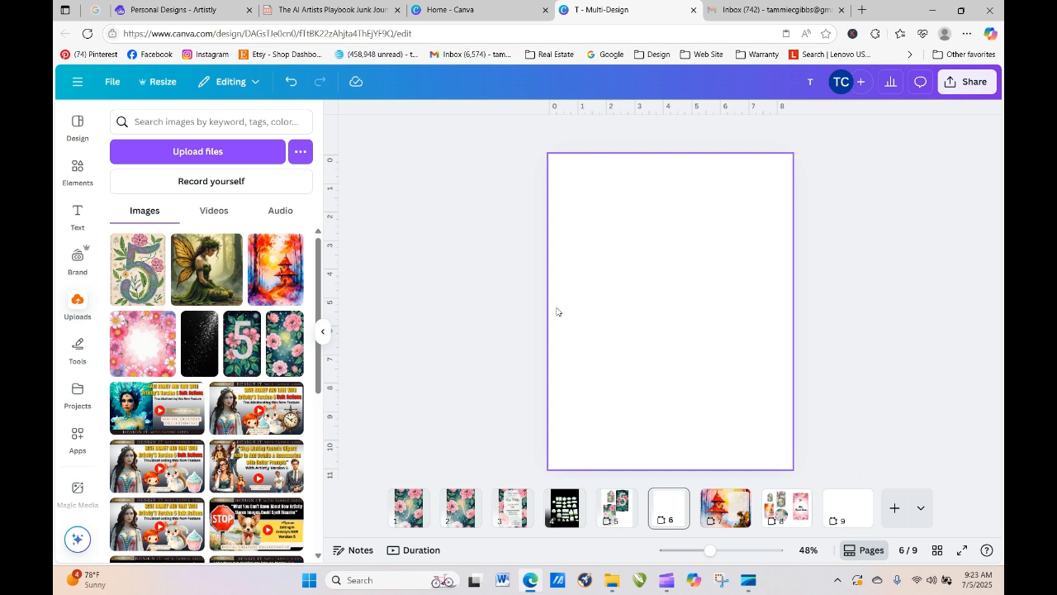
left_click(294, 348)
left_click_drag(678, 321, 605, 127)
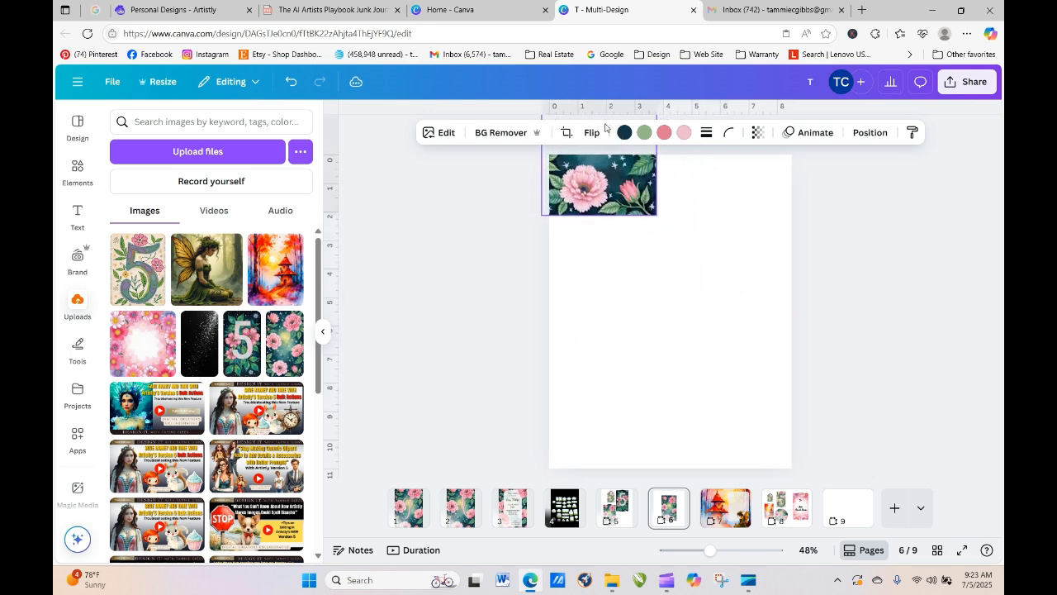
- Stretch the floral image and a duplicate so they cover all of page 6, then show page 3
left_click_drag(657, 185, 801, 194)
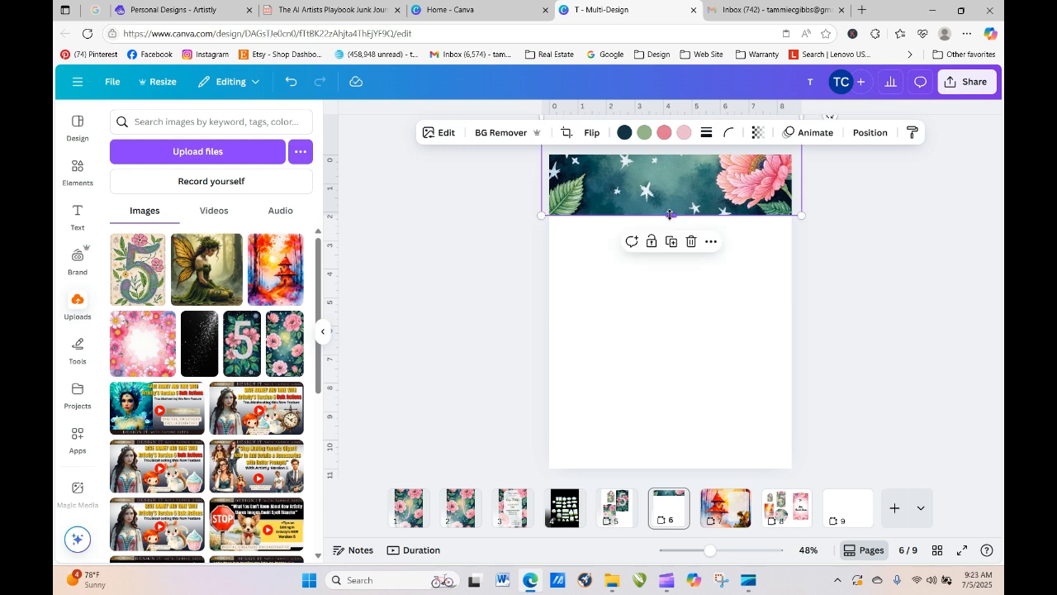
left_click_drag(671, 212, 668, 177)
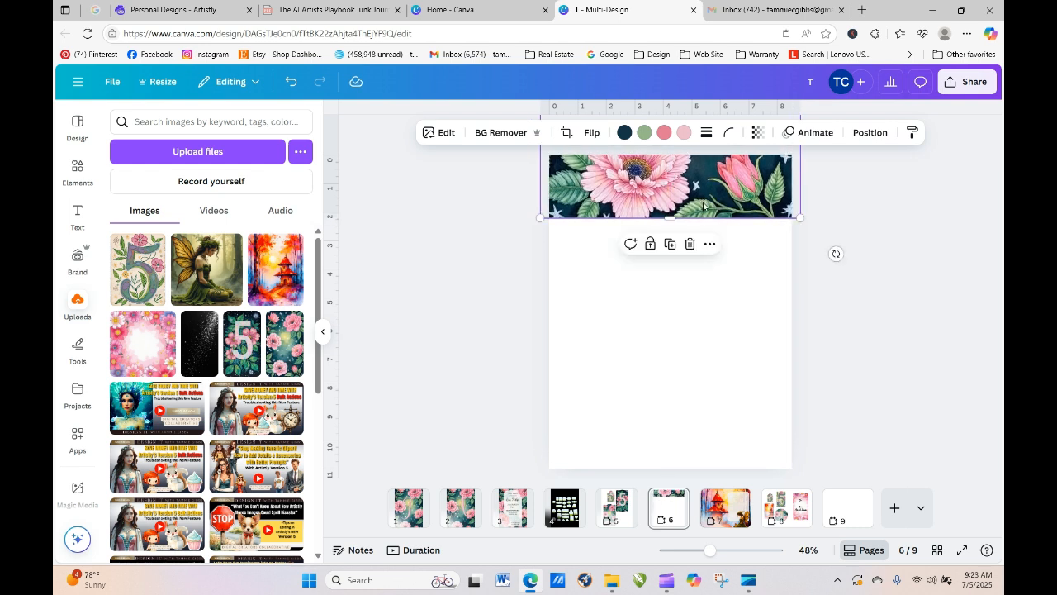
left_click(670, 246)
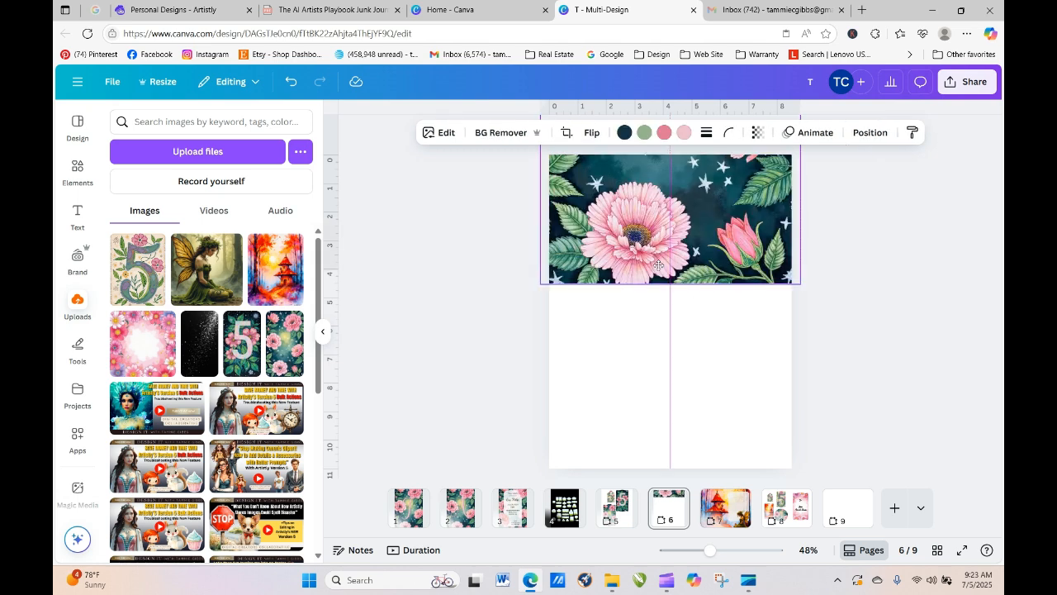
left_click_drag(678, 571, 665, 436)
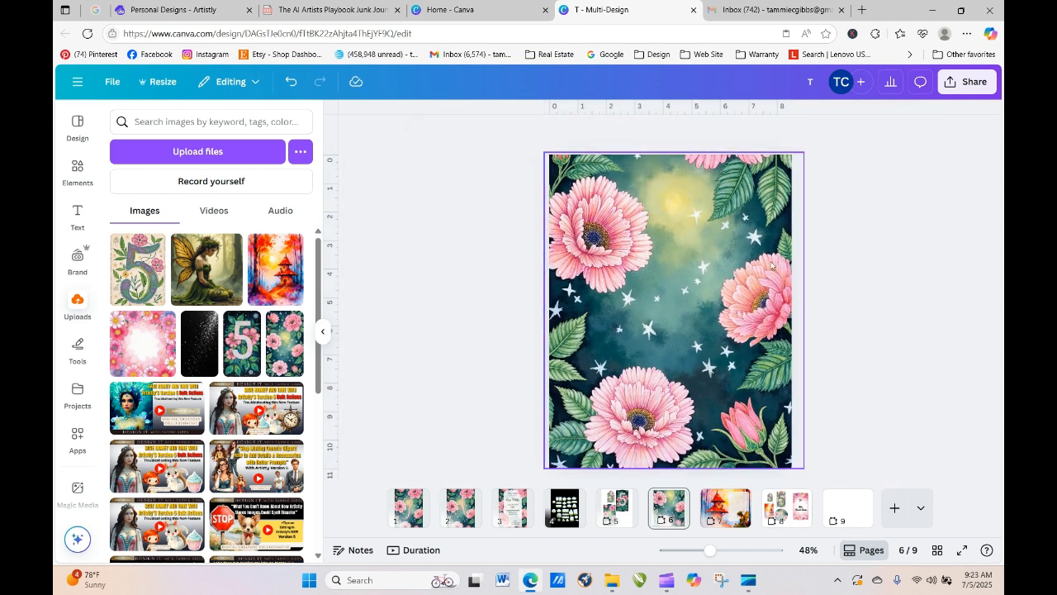
left_click(512, 518)
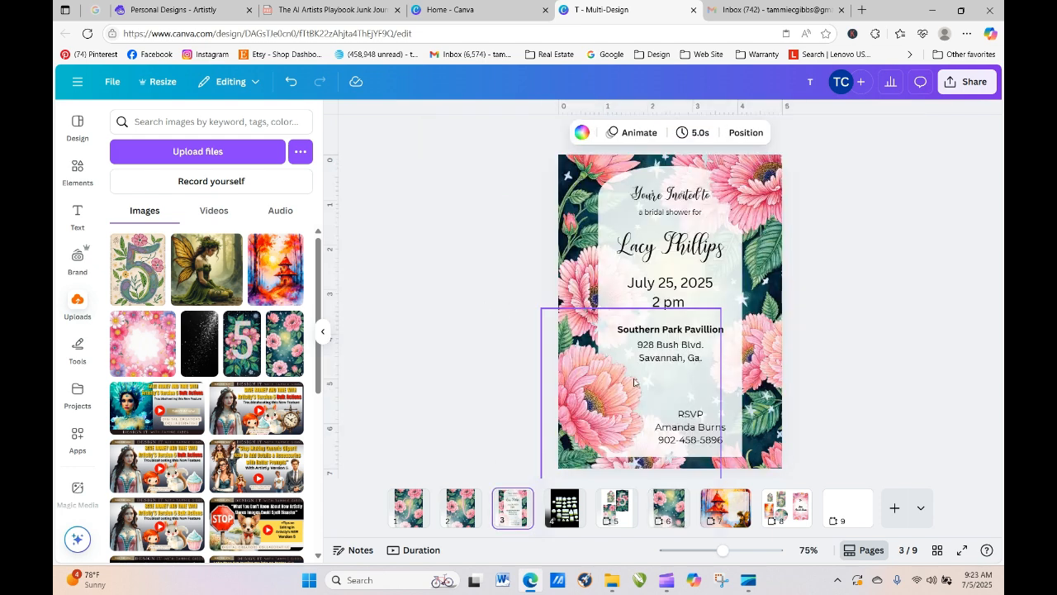
- Copy the bridal invitation's arch frame from page 3 and paste it onto page 6
left_click(618, 183)
right_click(618, 182)
key("Escape")
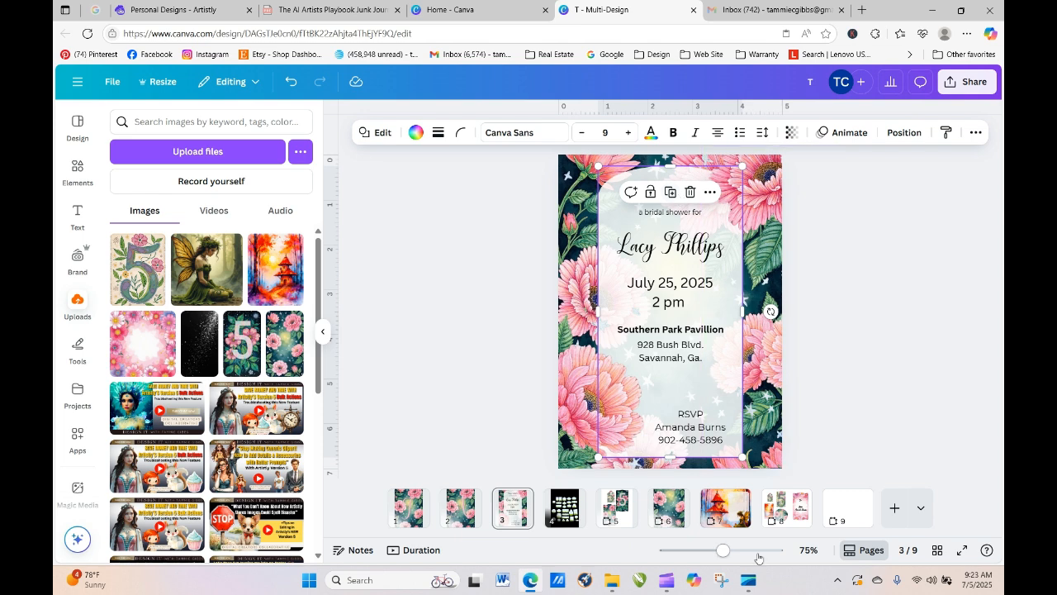
left_click(685, 520)
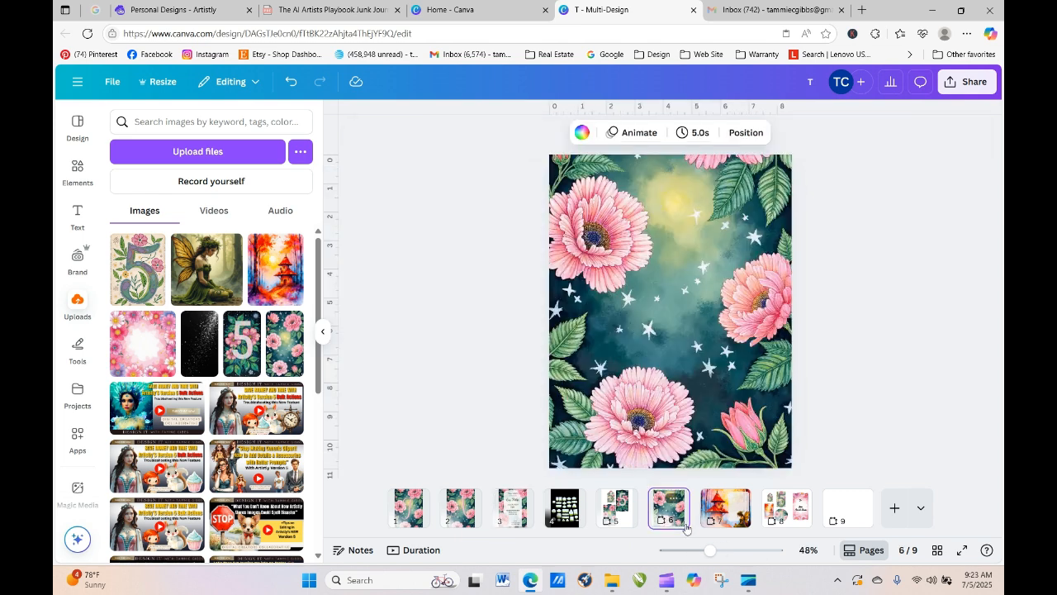
right_click(662, 223)
left_click(702, 210)
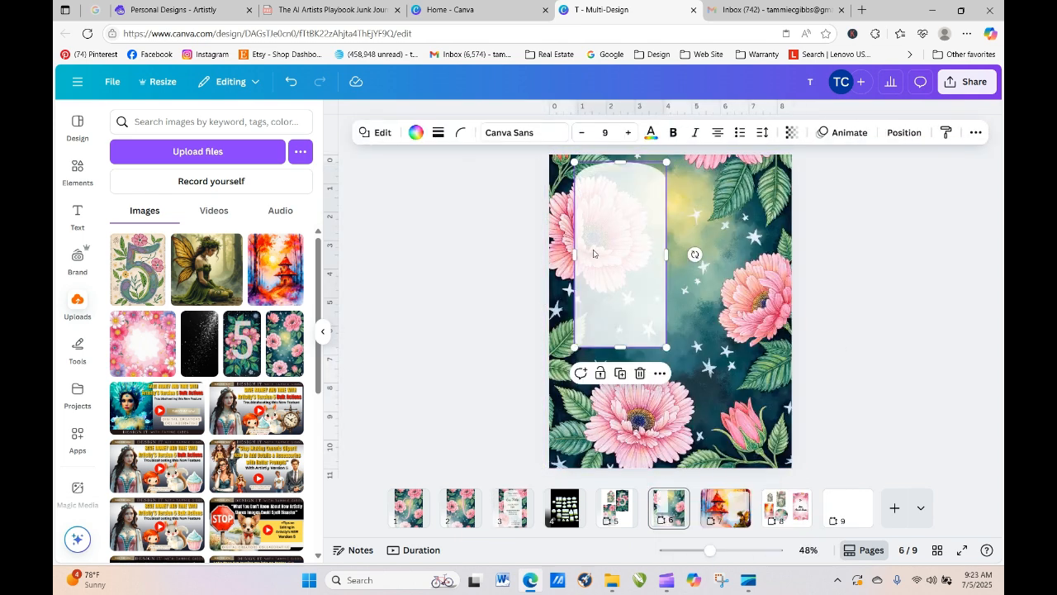
- Resize and centre the arch frame on page 6, then delete it
left_click_drag(604, 259, 579, 264)
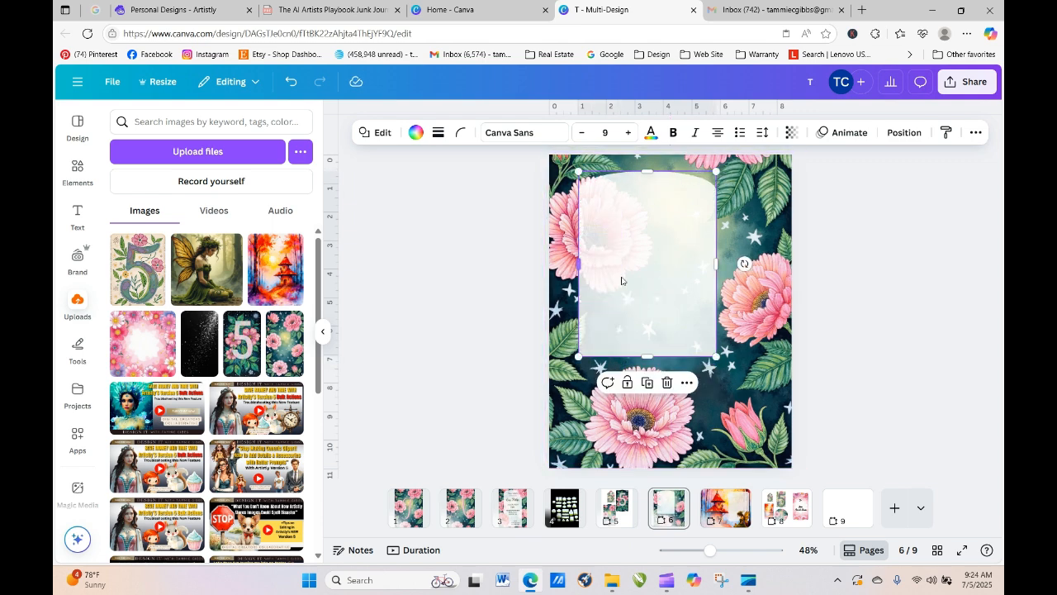
left_click_drag(716, 263, 745, 265)
left_click_drag(665, 360, 666, 453)
left_click_drag(675, 342, 684, 339)
key("Delete")
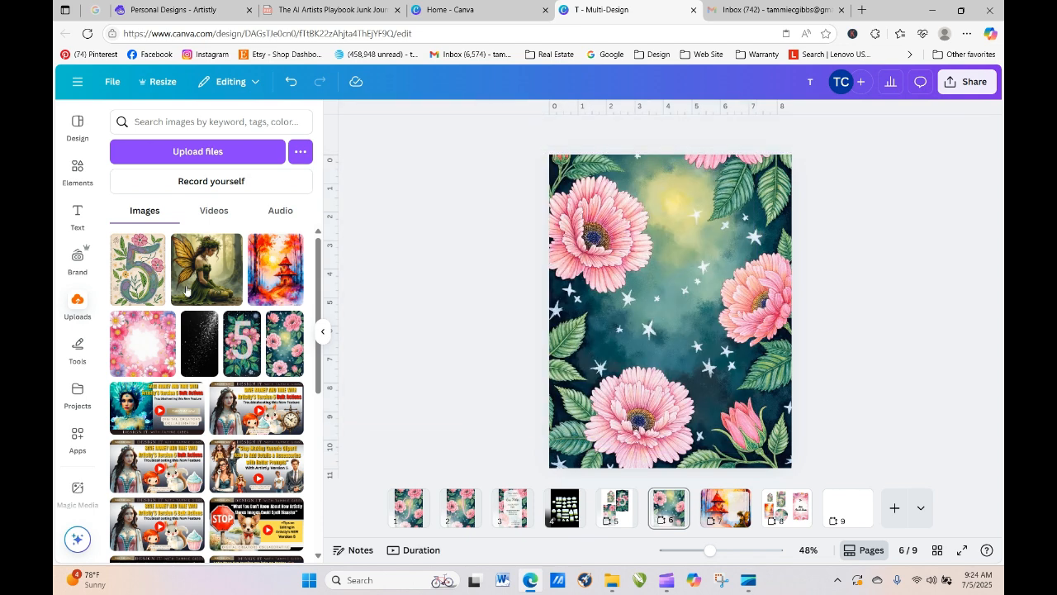
left_click(79, 175)
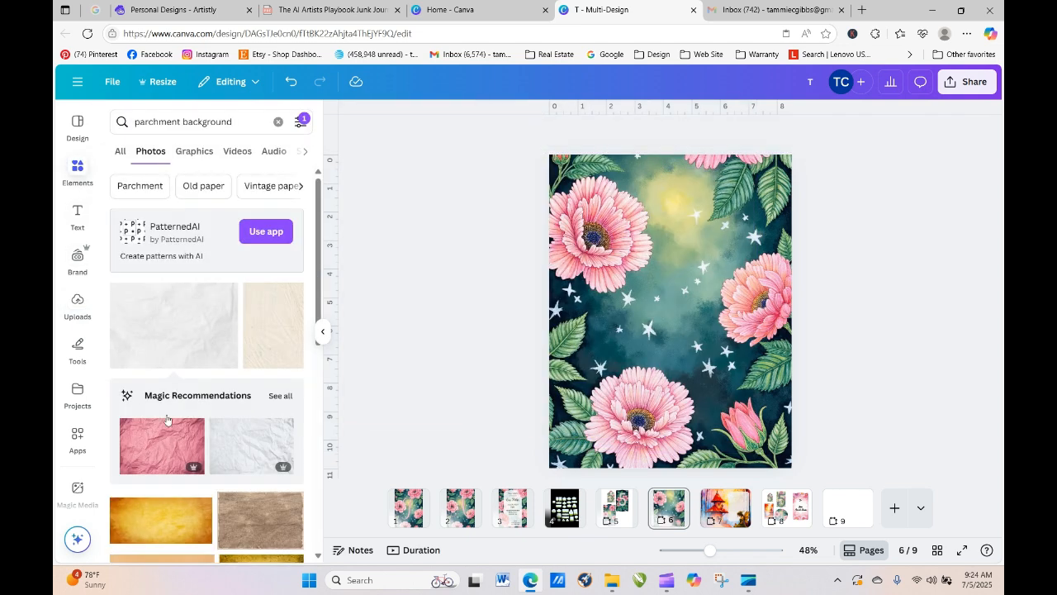
- Clear the parchment search and add a Square shape from Elements to page 6
left_click(120, 154)
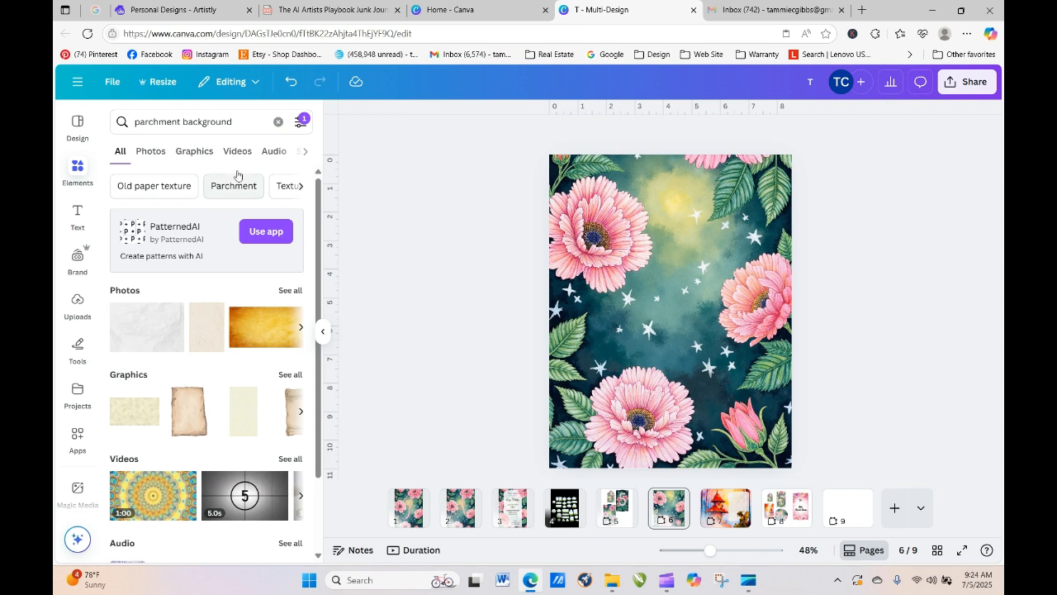
left_click(278, 123)
left_click(133, 294)
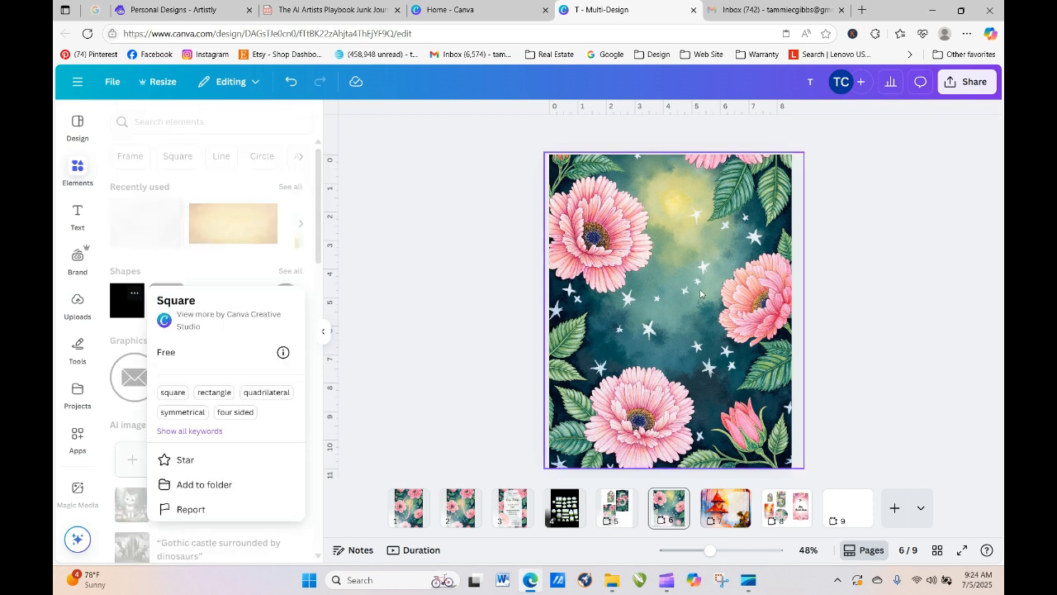
left_click(122, 312)
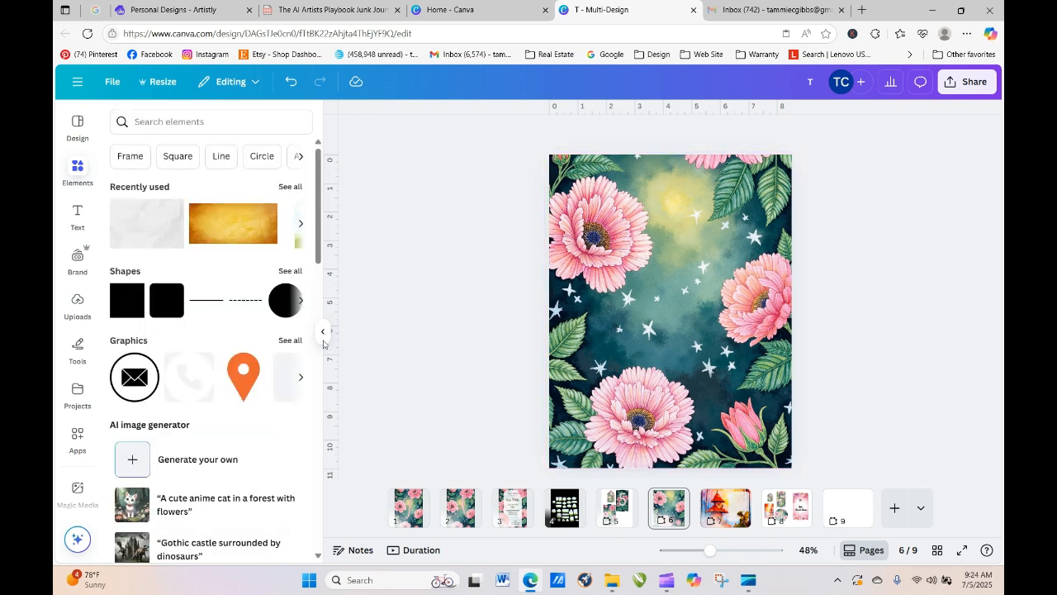
left_click(126, 304)
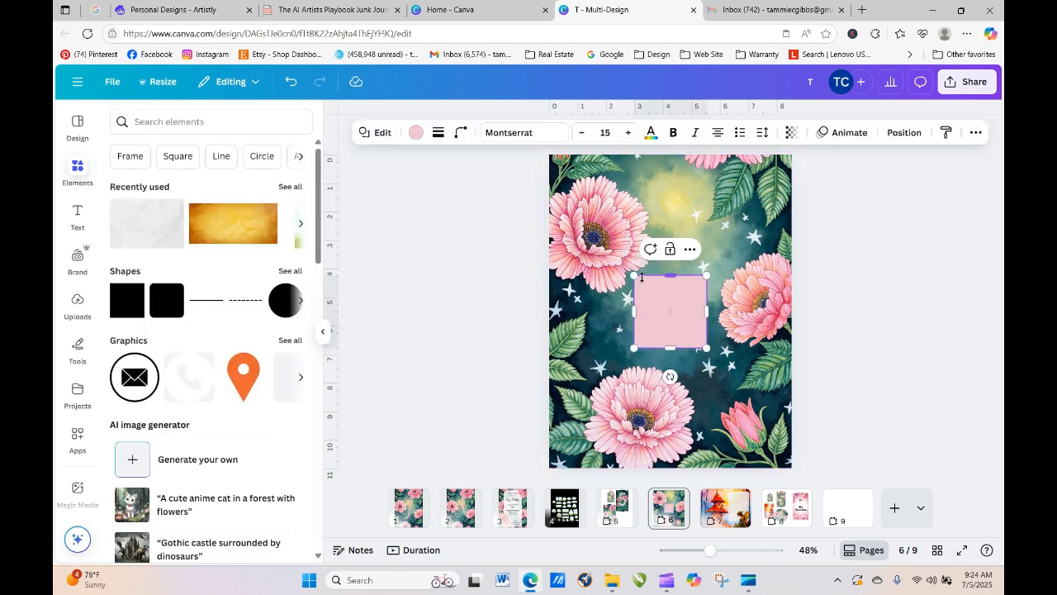
- Stretch the square into a large centred rectangle leaving a floral border
left_click_drag(668, 274, 657, 178)
left_click_drag(634, 263, 582, 263)
left_click_drag(706, 262, 760, 267)
left_click_drag(671, 346, 675, 445)
left_click_drag(673, 366, 676, 358)
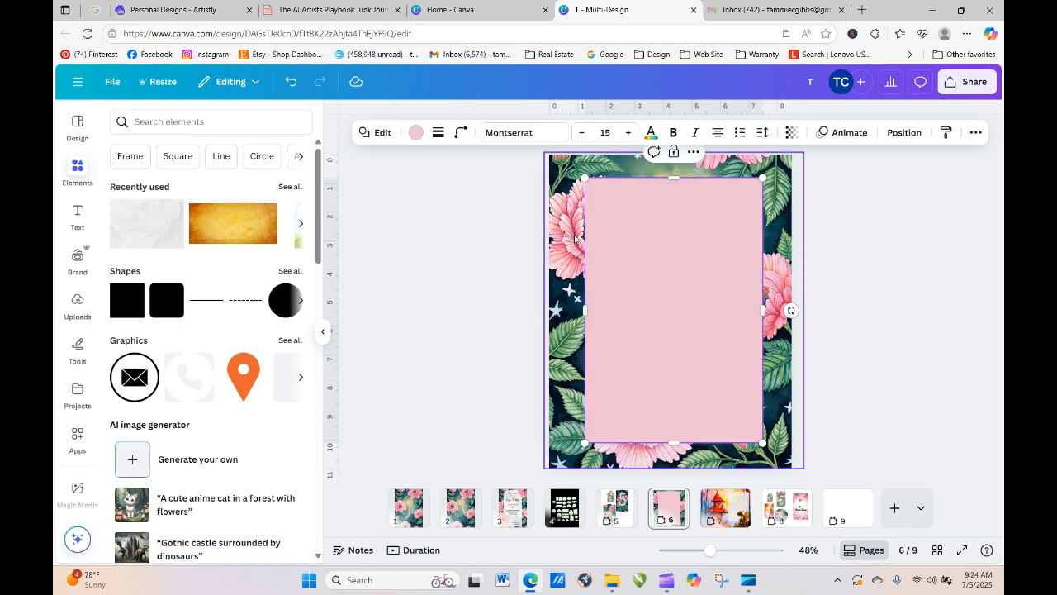
left_click_drag(716, 347, 711, 341)
- Change the rectangle's fill colour from pink to white, then show page 1
left_click(850, 360)
left_click(695, 339)
left_click(846, 396)
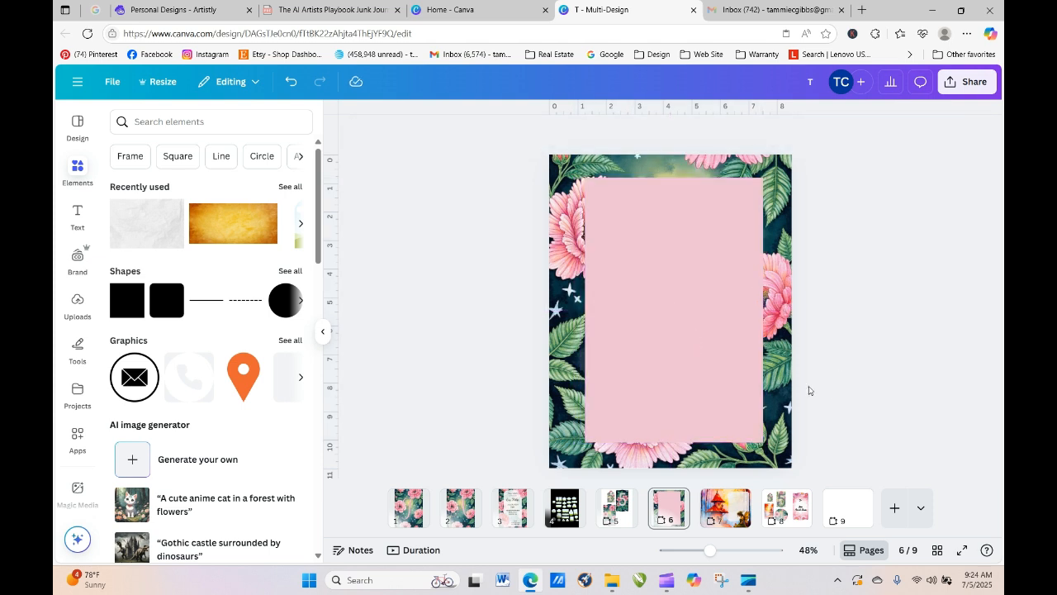
left_click(706, 334)
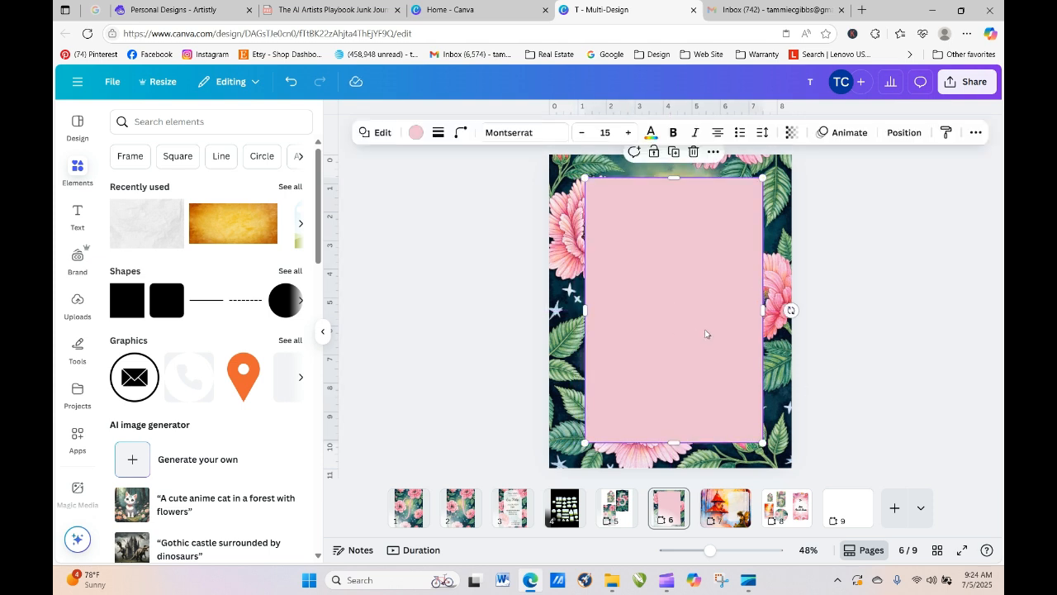
double_click(635, 252)
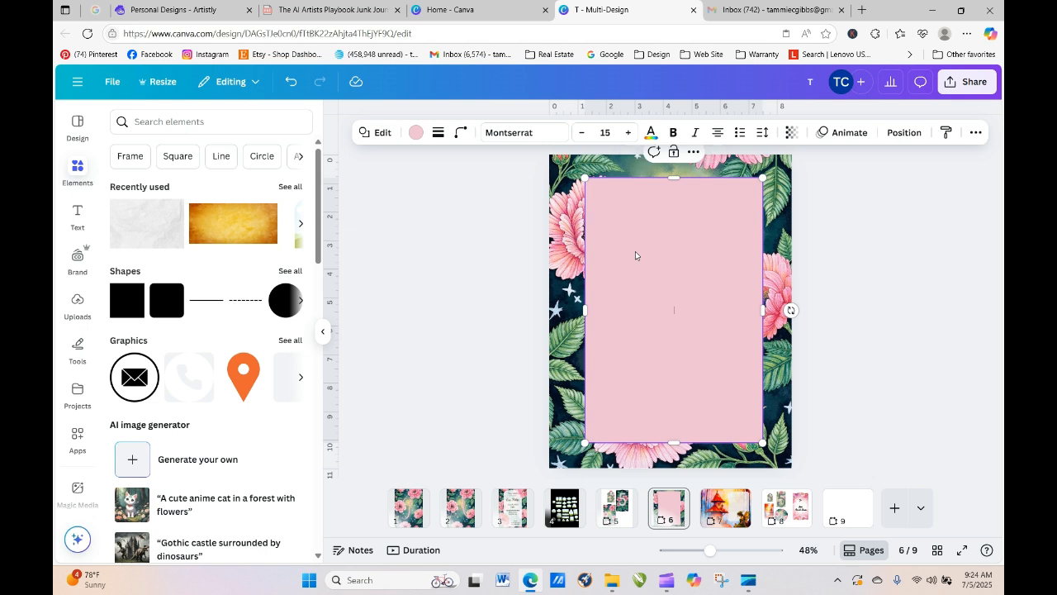
left_click(416, 132)
left_click(263, 208)
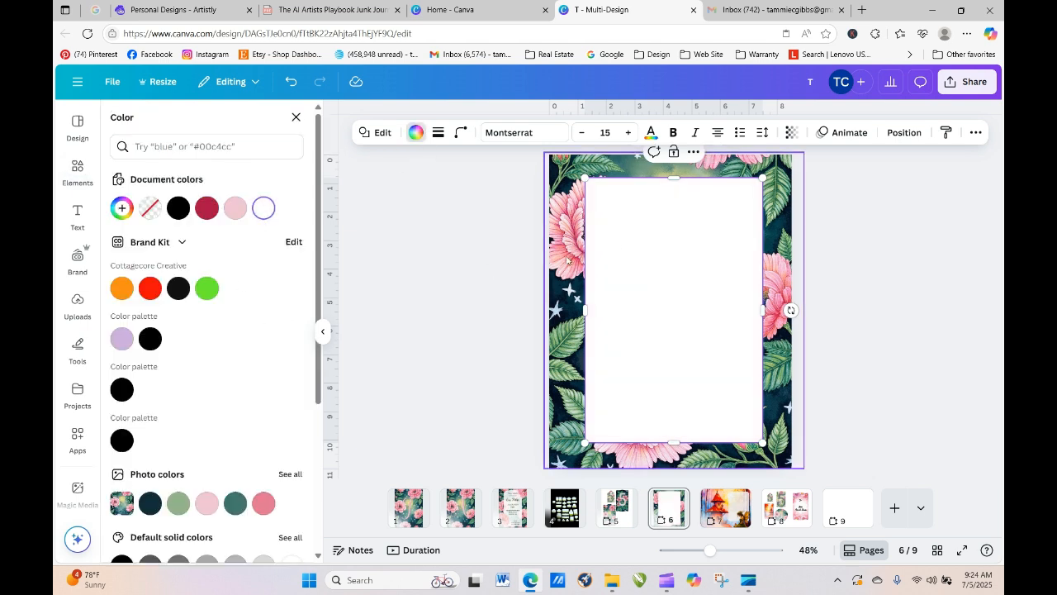
key("Escape")
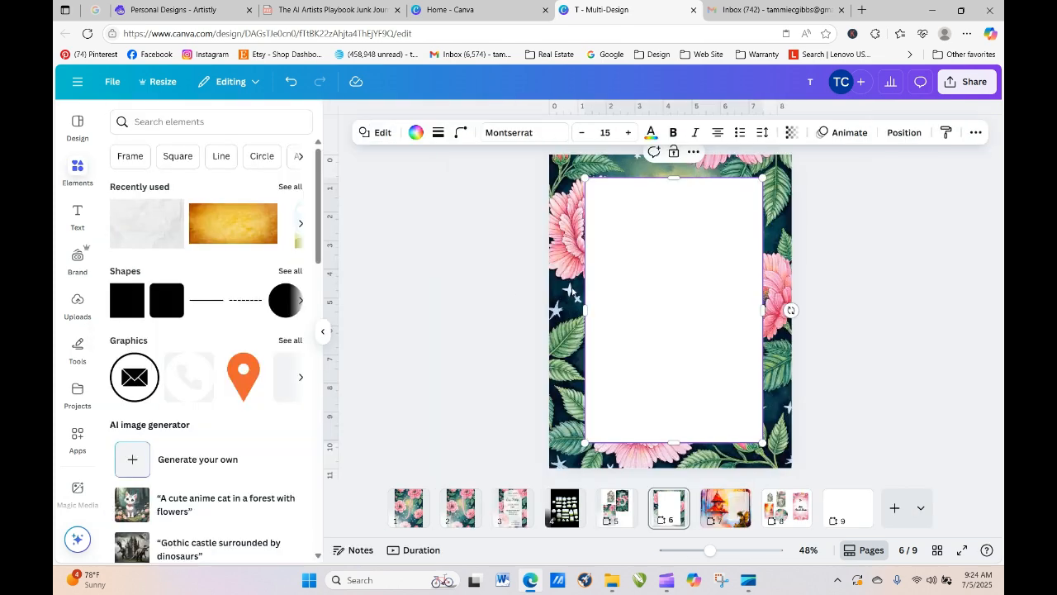
left_click(477, 293)
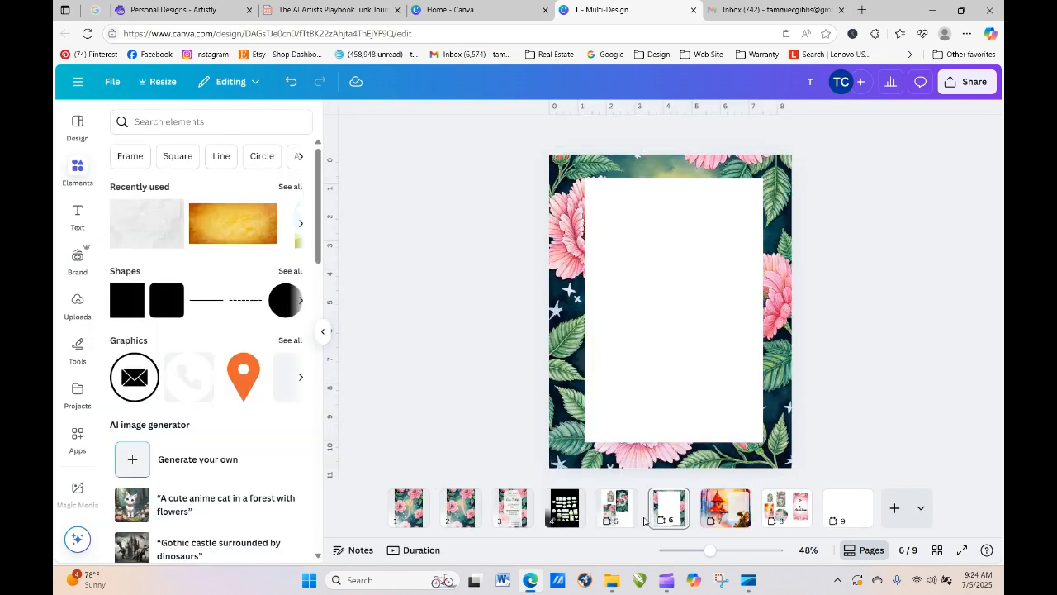
left_click(407, 512)
- Copy the pink script T from page 1 and paste it onto page 6
left_click(681, 335)
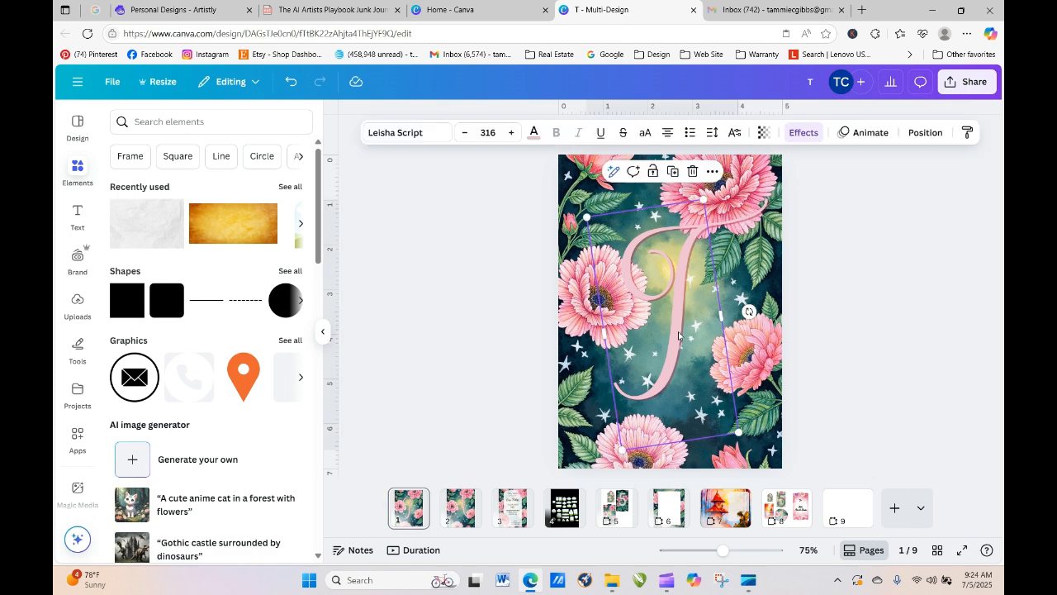
right_click(681, 335)
left_click(732, 216)
left_click(669, 508)
right_click(622, 221)
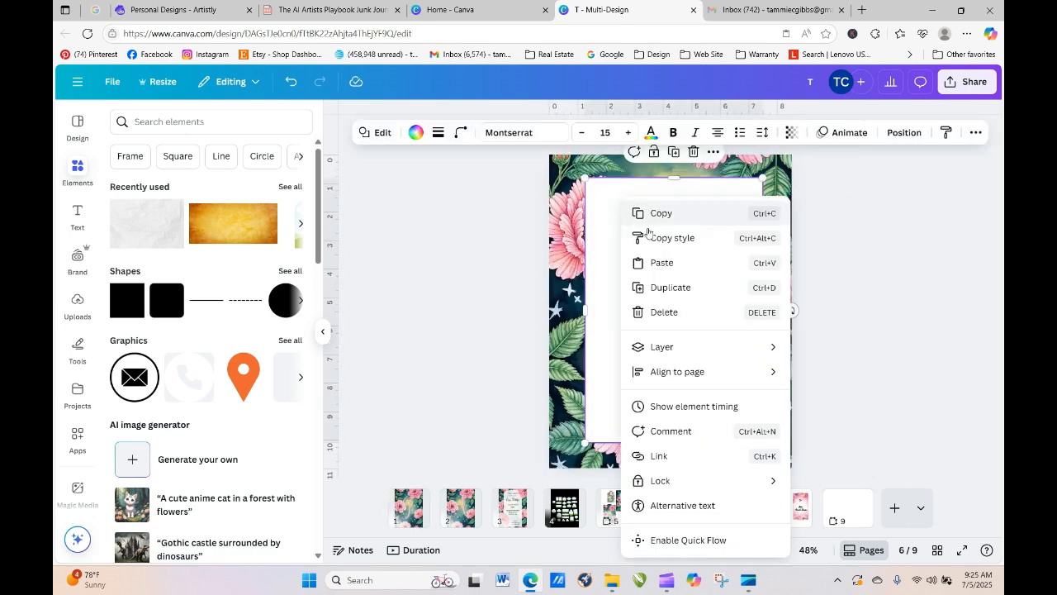
left_click(661, 263)
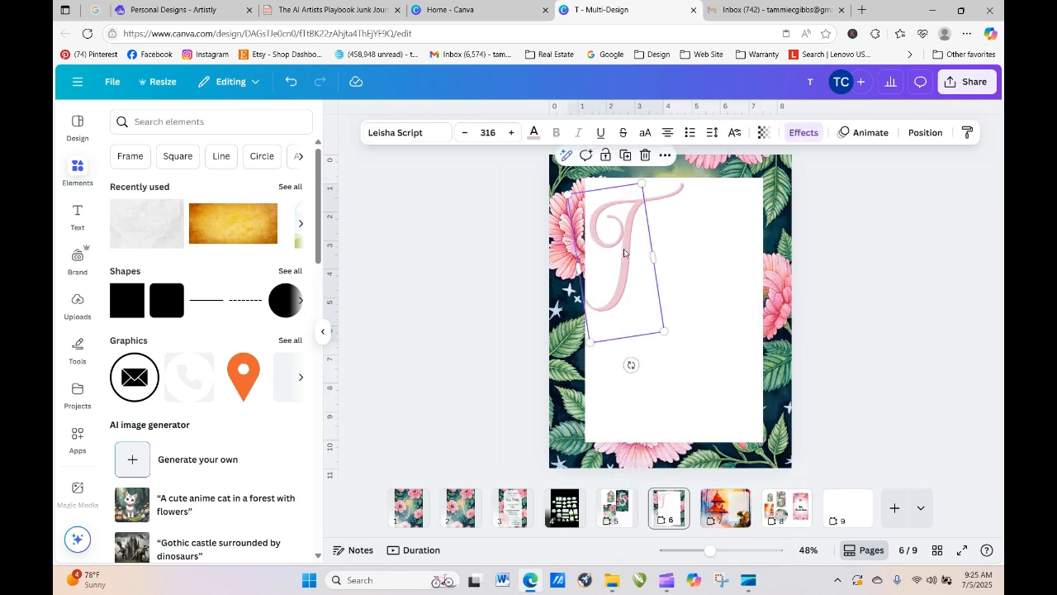
- Shrink the T from 316 to 149 and place it at the white panel's lower centre
double_click(626, 282)
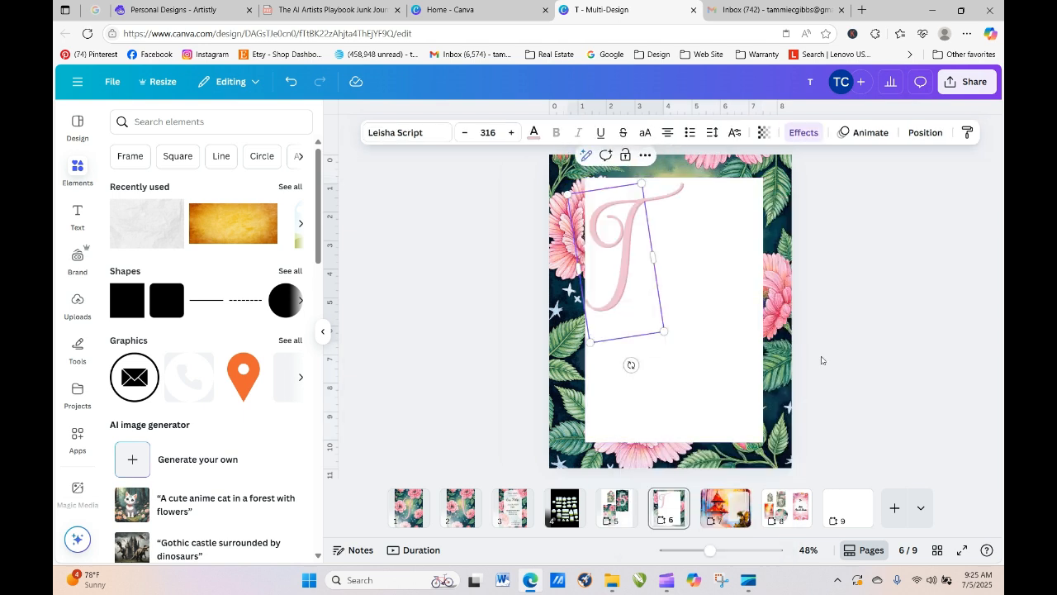
left_click_drag(633, 291, 599, 421)
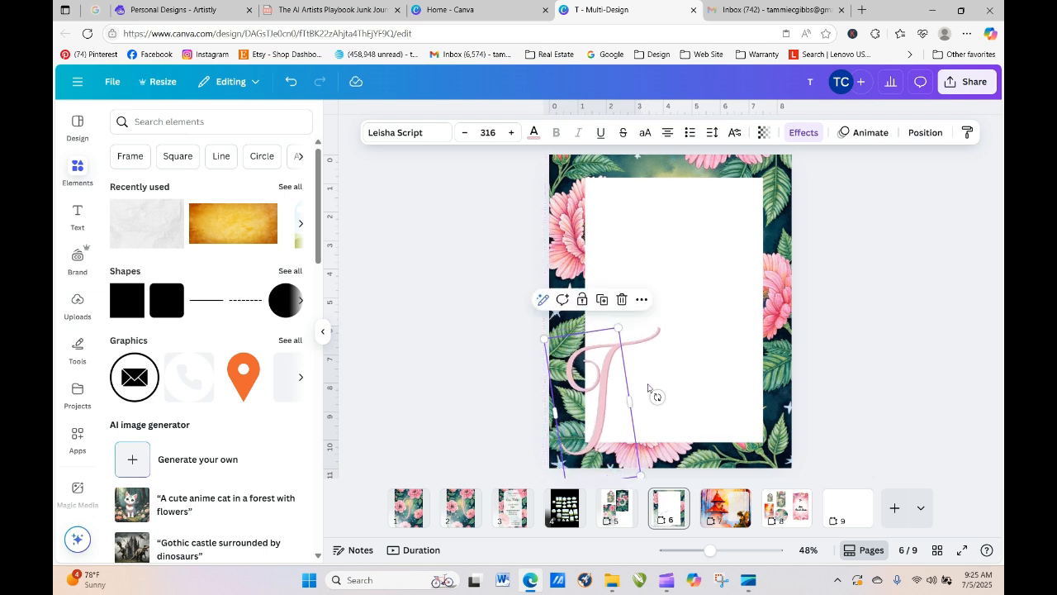
left_click_drag(619, 328, 592, 411)
left_click_drag(583, 461, 680, 402)
left_click(890, 397)
left_click(690, 408)
left_click(828, 400)
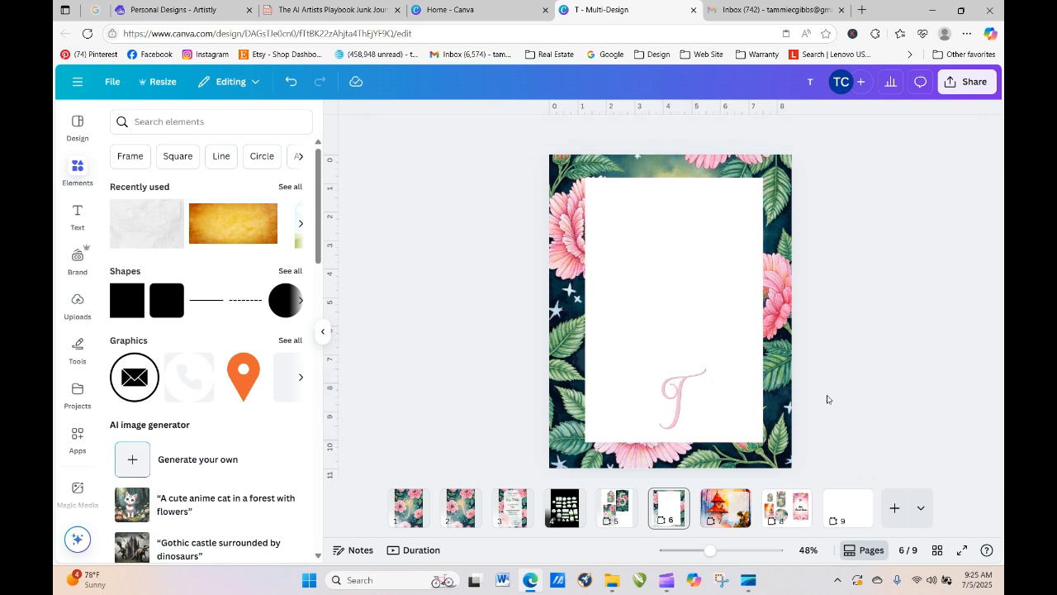
left_click(838, 501)
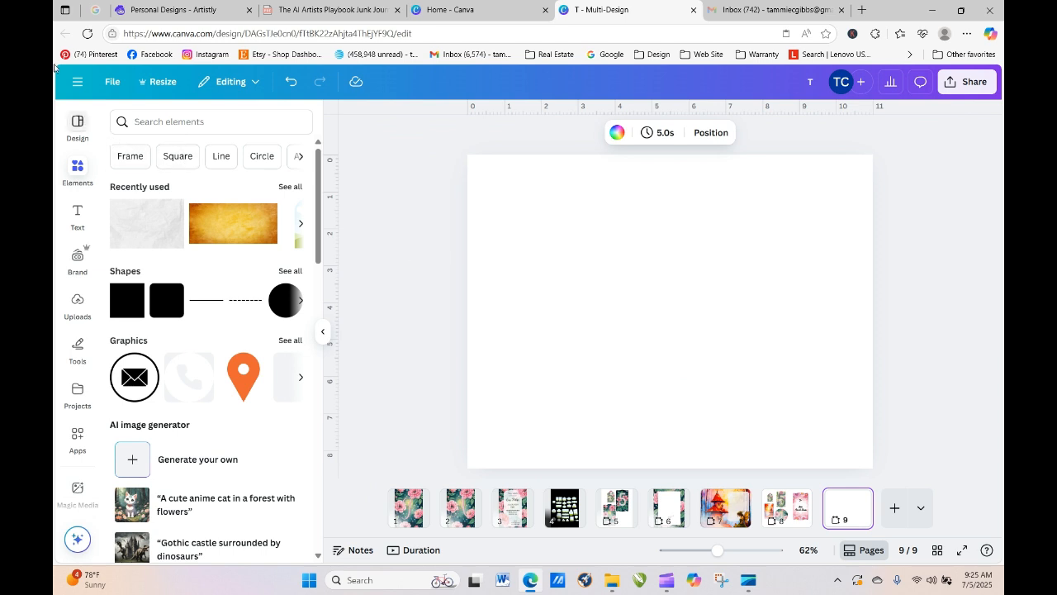
- Look over the Artistly and mail inbox tabs, return to Canva, and close the mail tab
left_click(116, 9)
mouse_move(334, 319)
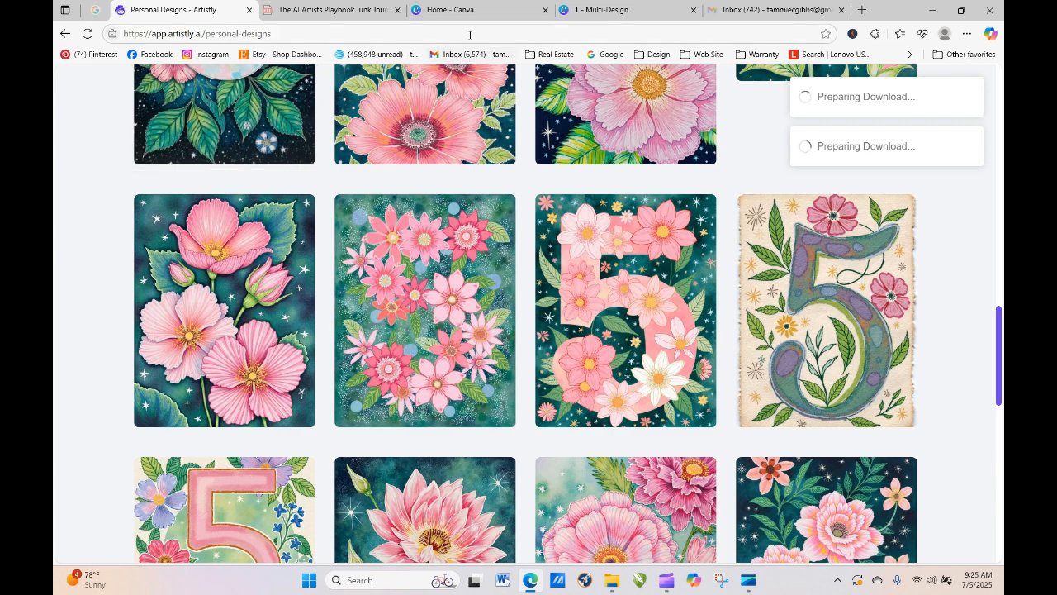
left_click(761, 8)
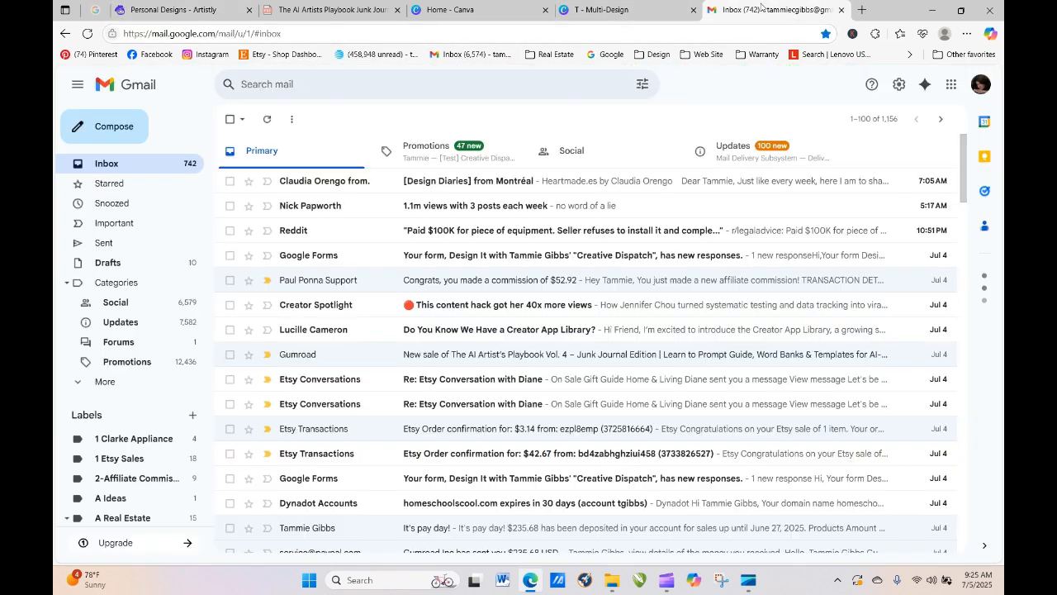
left_click(661, 9)
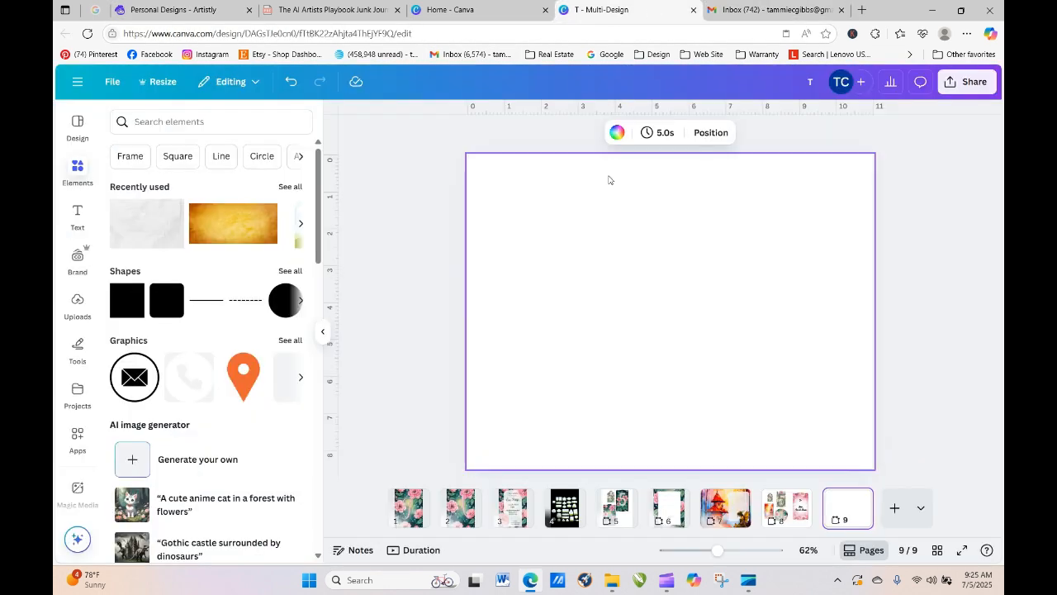
left_click(842, 10)
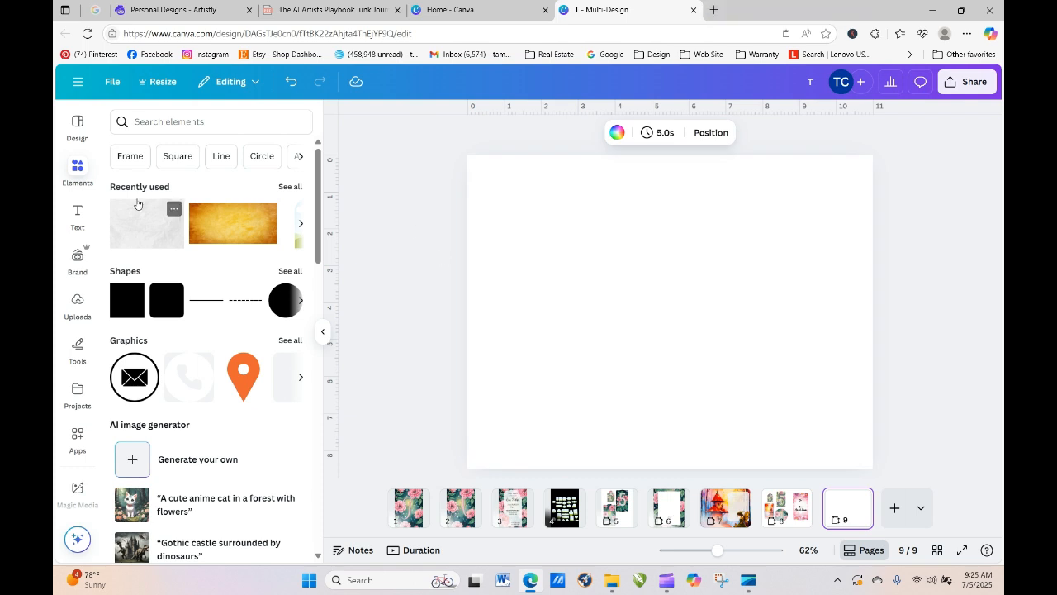
left_click(132, 155)
- Search Elements for 'Frame sticker' and browse all the frame results
double_click(185, 121)
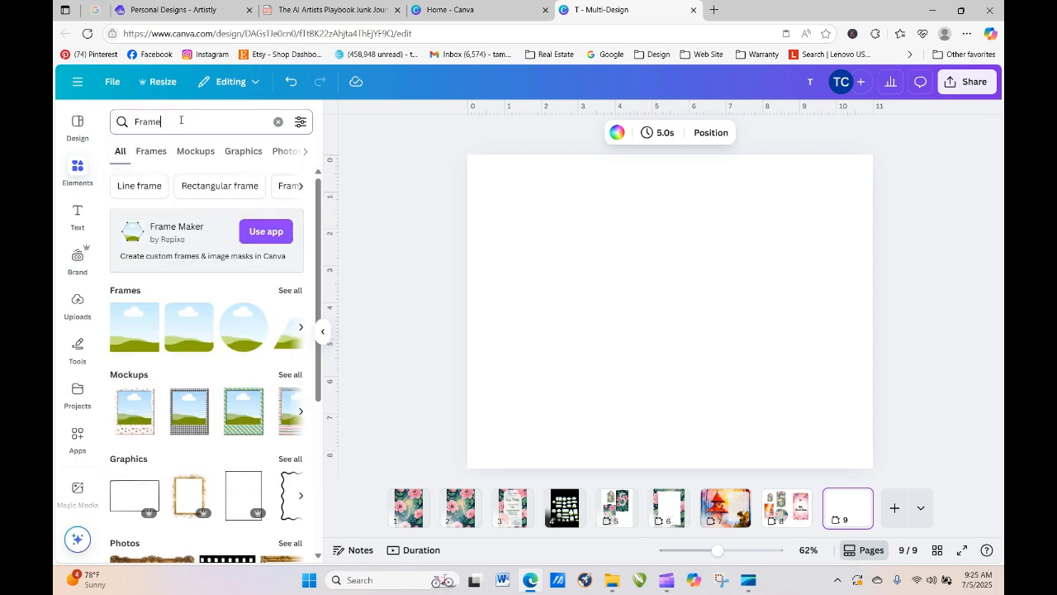
type("sticker")
key("Return")
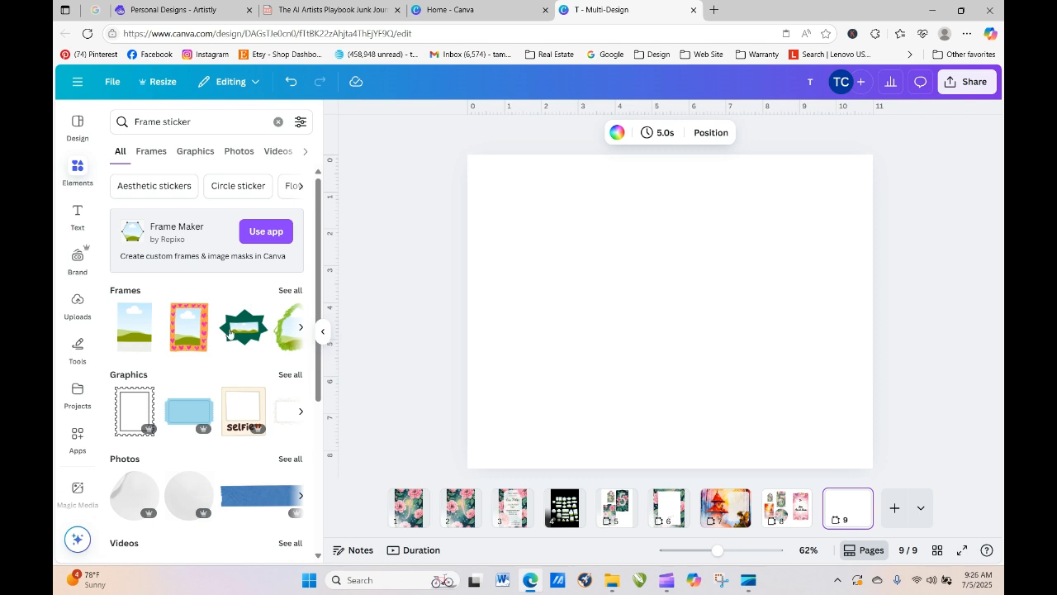
left_click(289, 291)
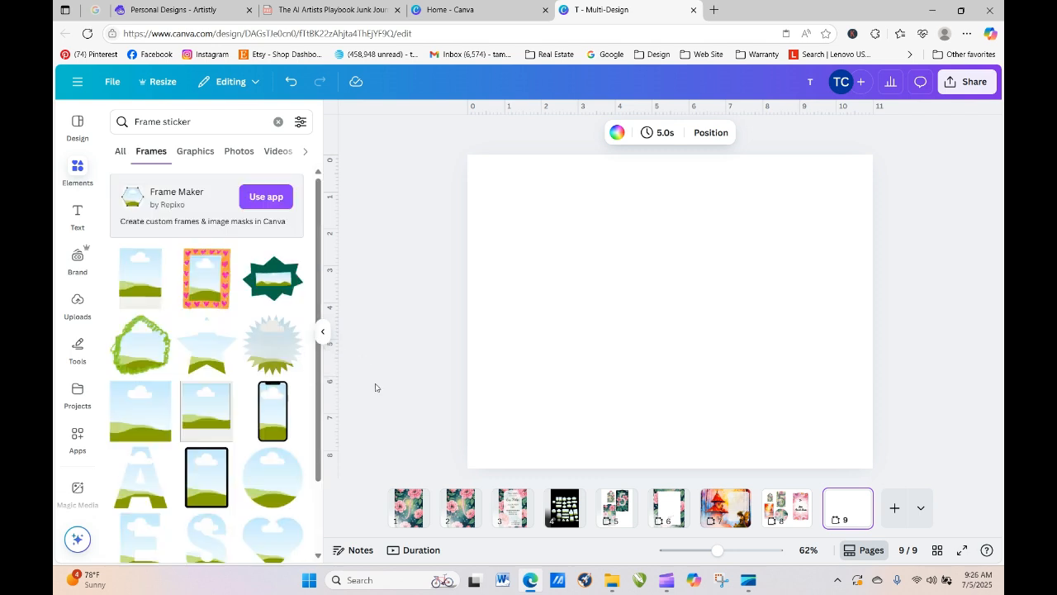
left_click_drag(320, 296, 347, 593)
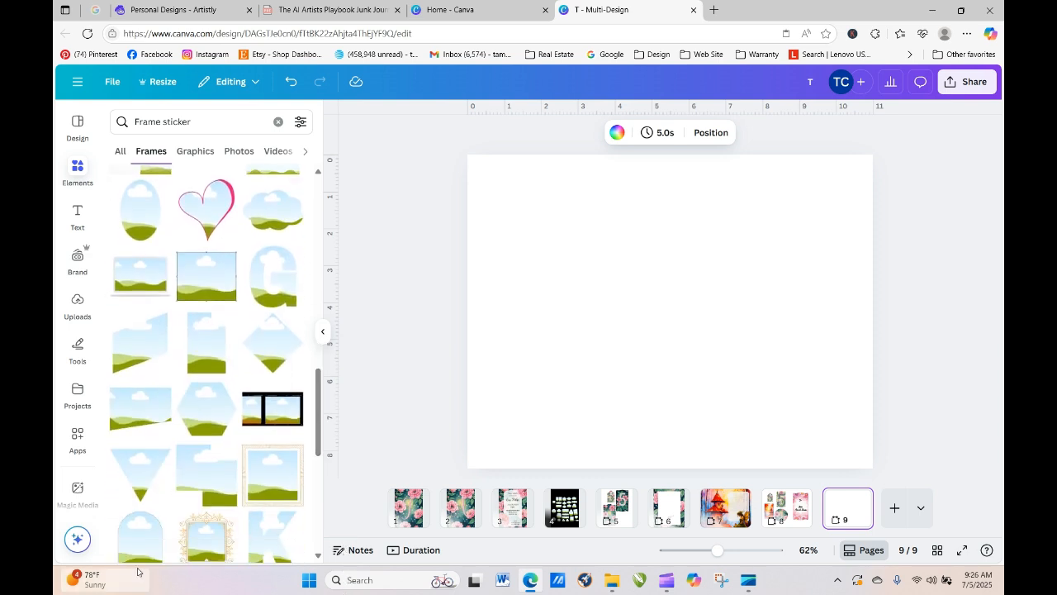
- Search again for 'sticker frame' and scroll through the results
left_click_drag(192, 121, 83, 122)
type("stickder")
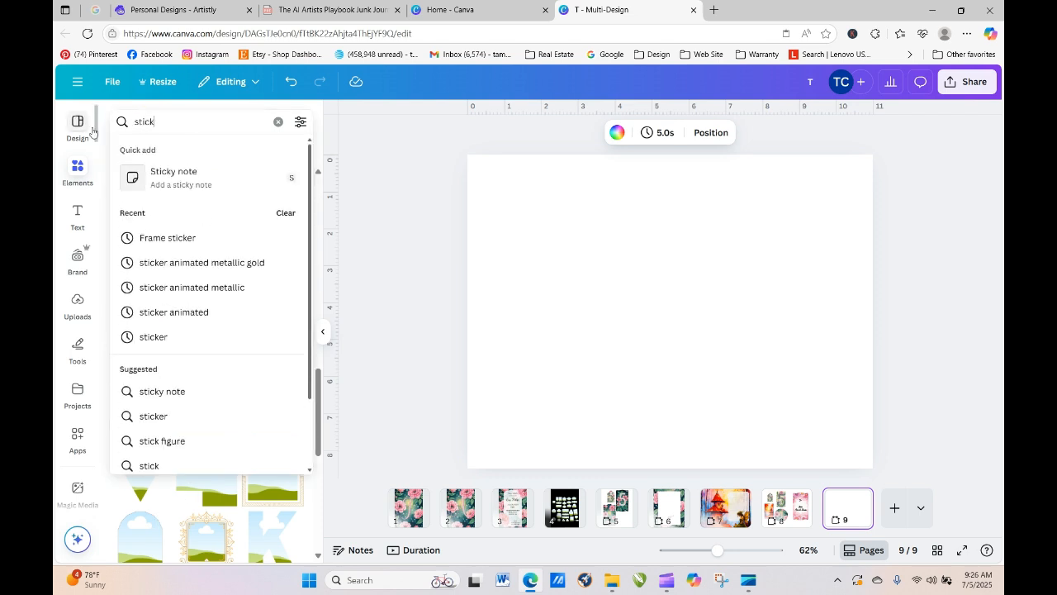
key("BackSpace")
type("er")
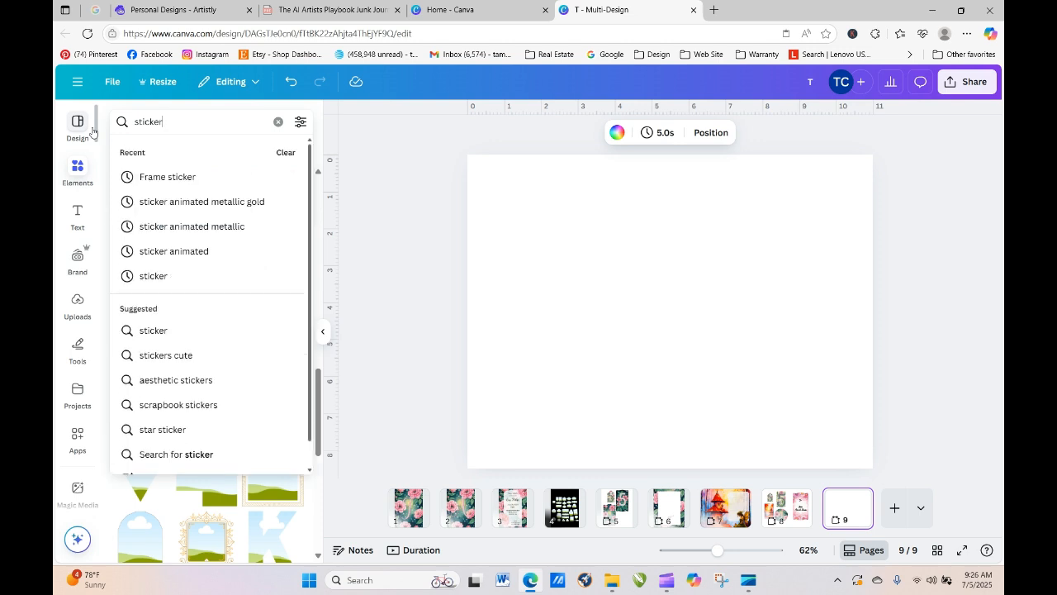
type(" frame")
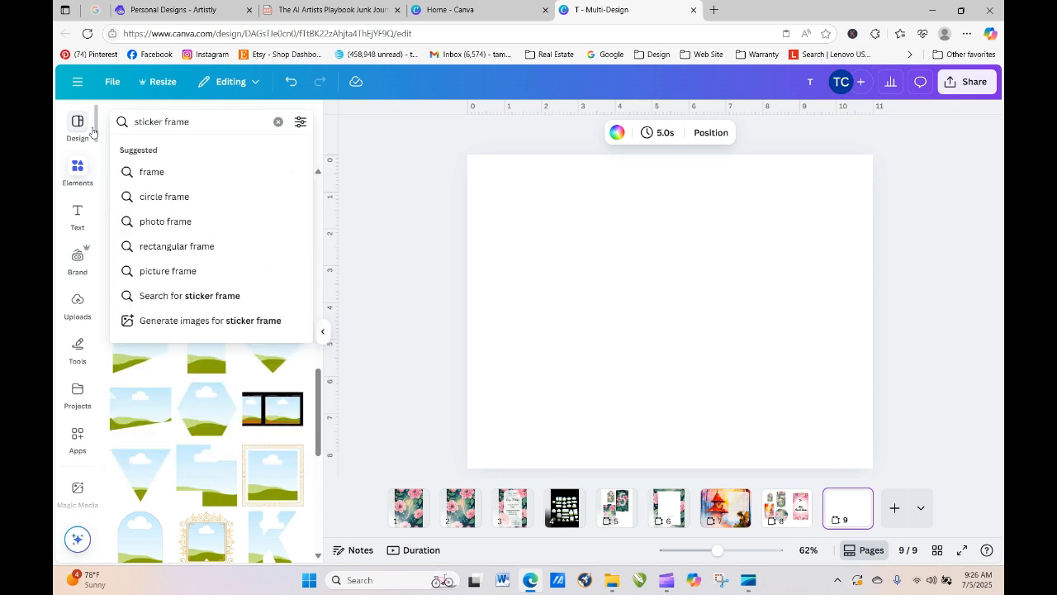
key("Return")
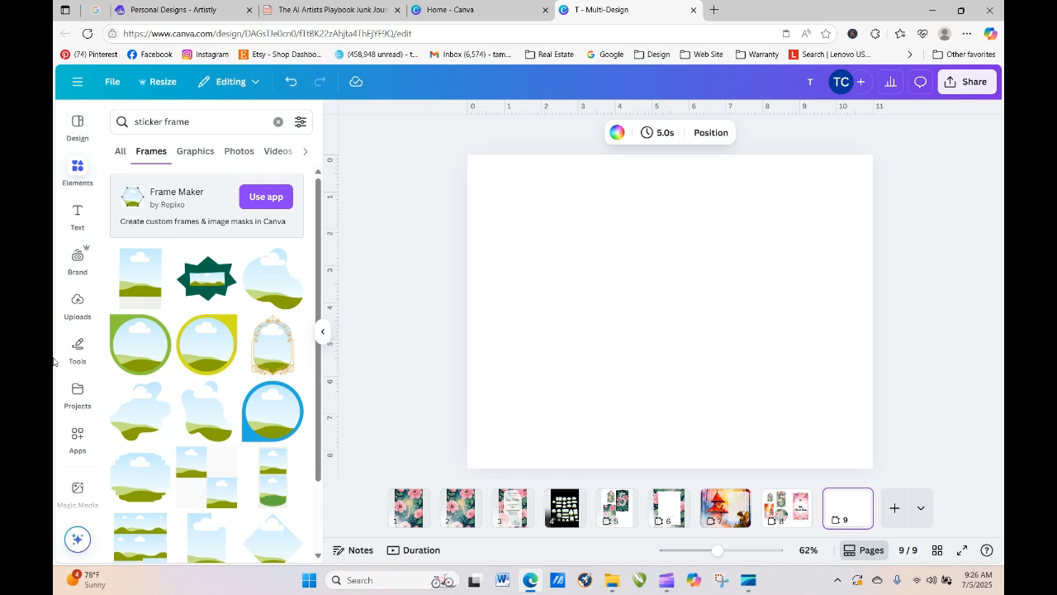
left_click_drag(318, 260, 332, 594)
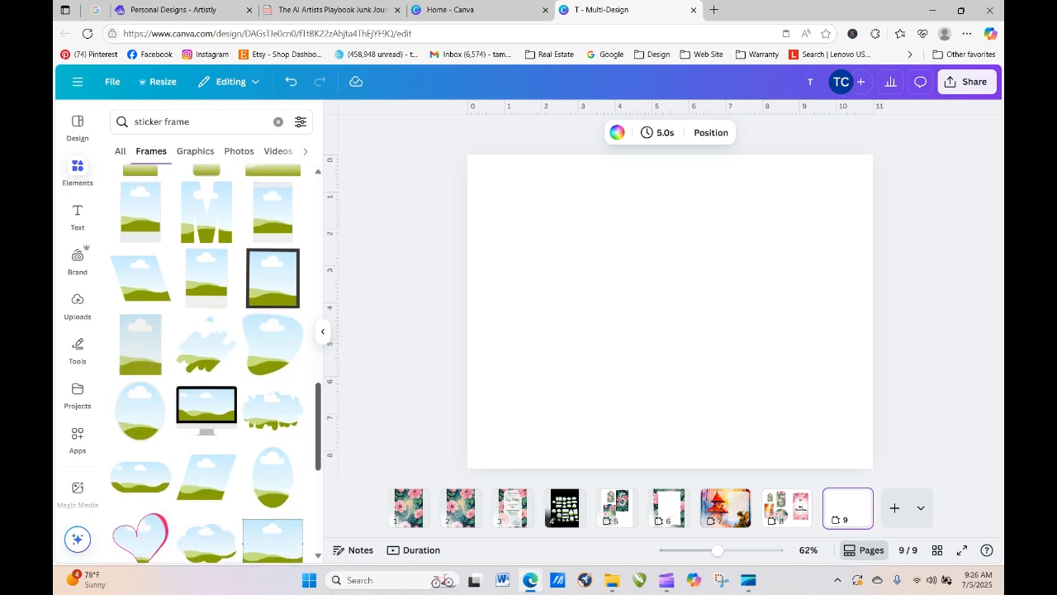
- Add the oval sky-and-grass frame to page 9 near the upper centre, then clear the search
left_click(265, 479)
left_click_drag(678, 289, 666, 235)
left_click(558, 255)
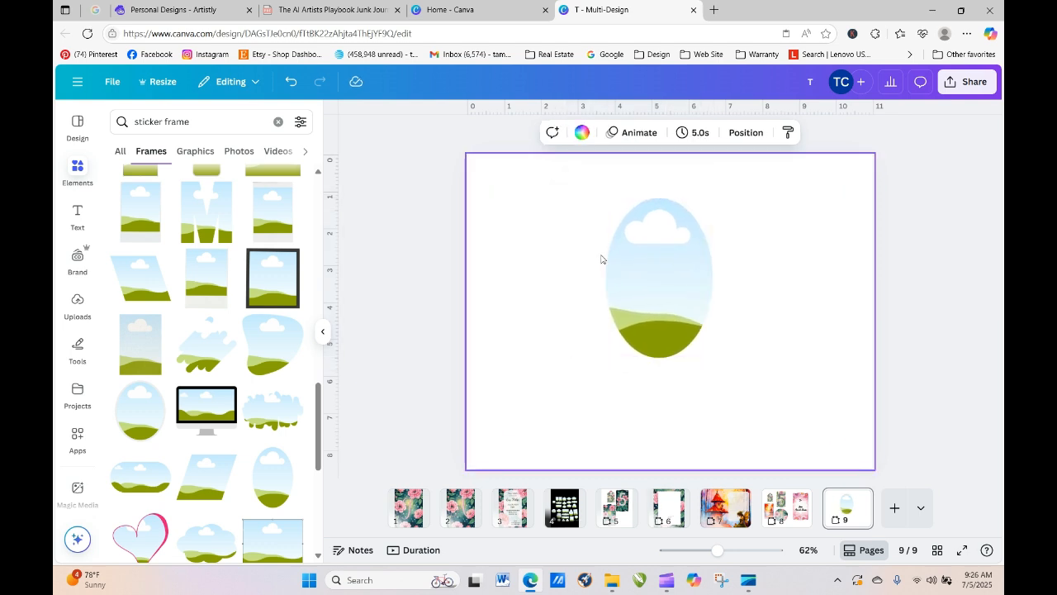
left_click(625, 261)
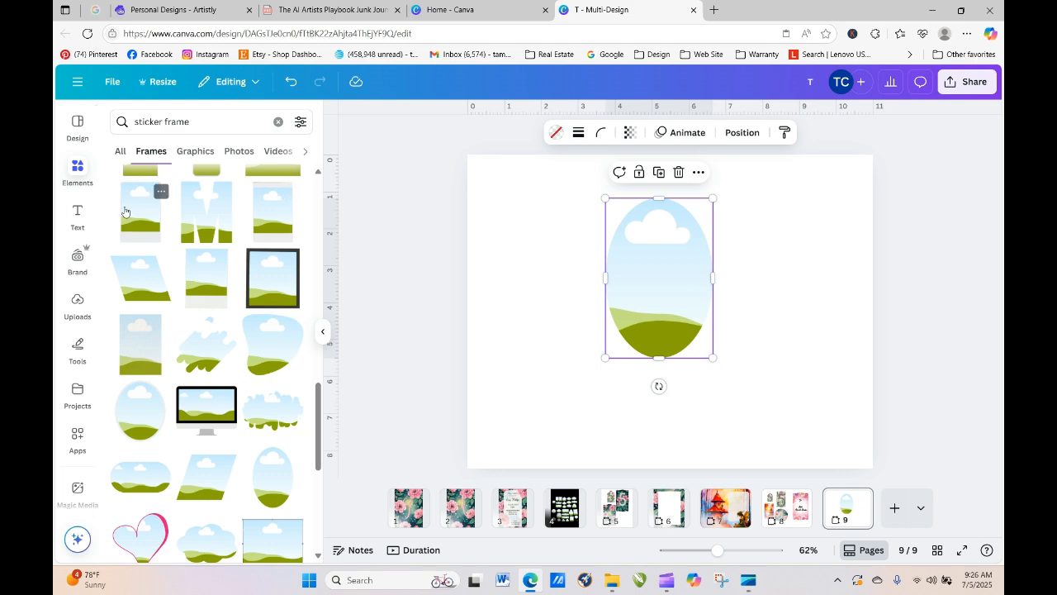
left_click(81, 171)
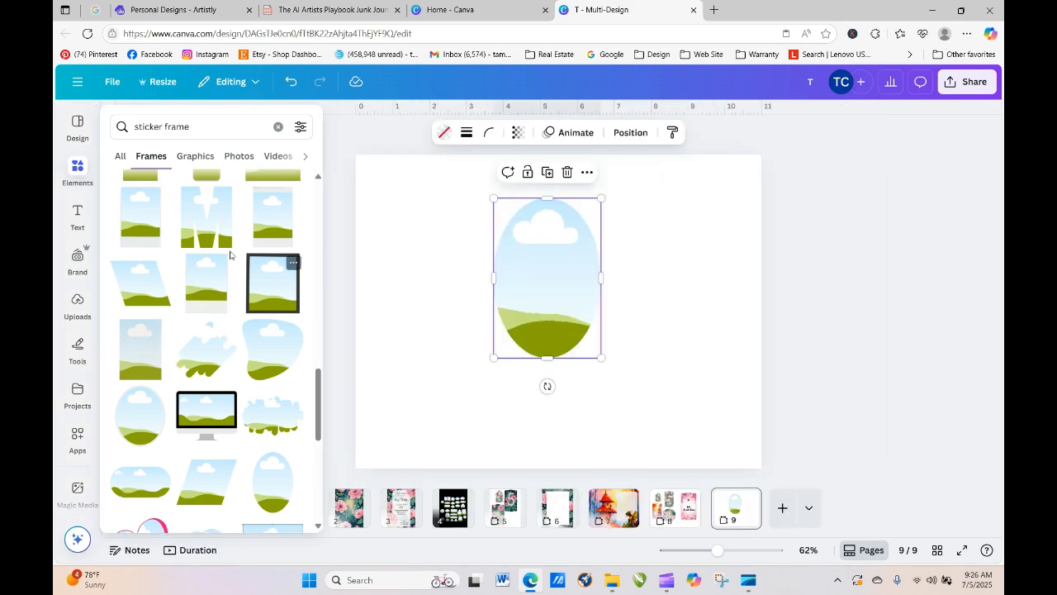
mouse_move(78, 305)
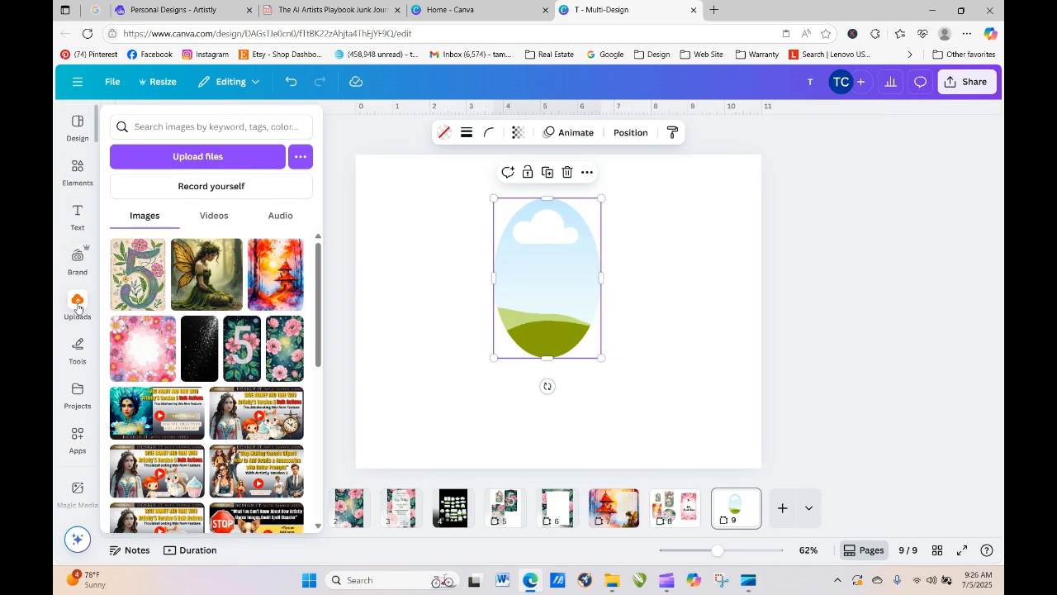
left_click(80, 185)
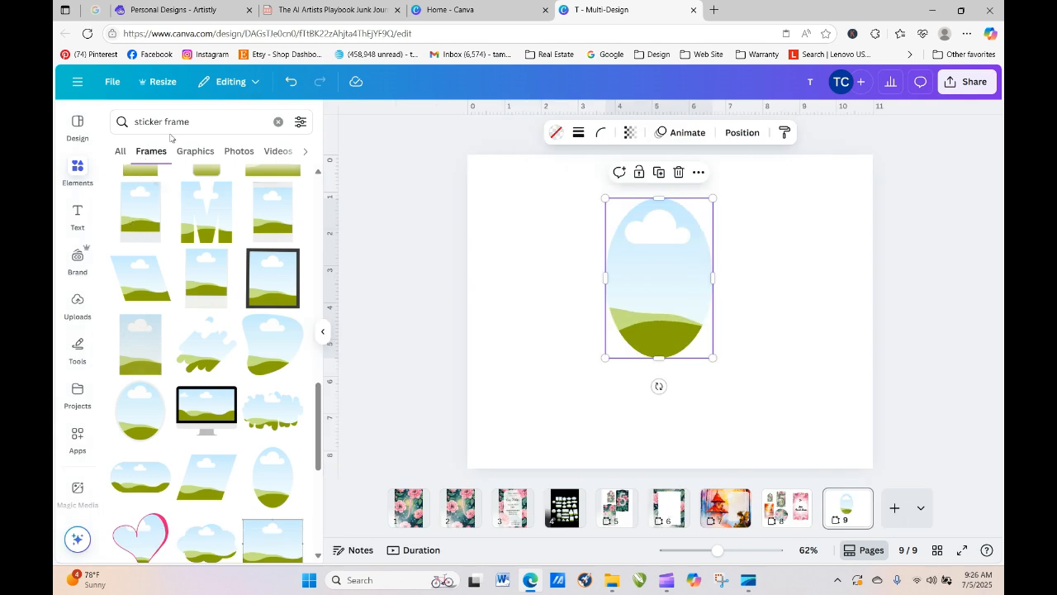
left_click(279, 121)
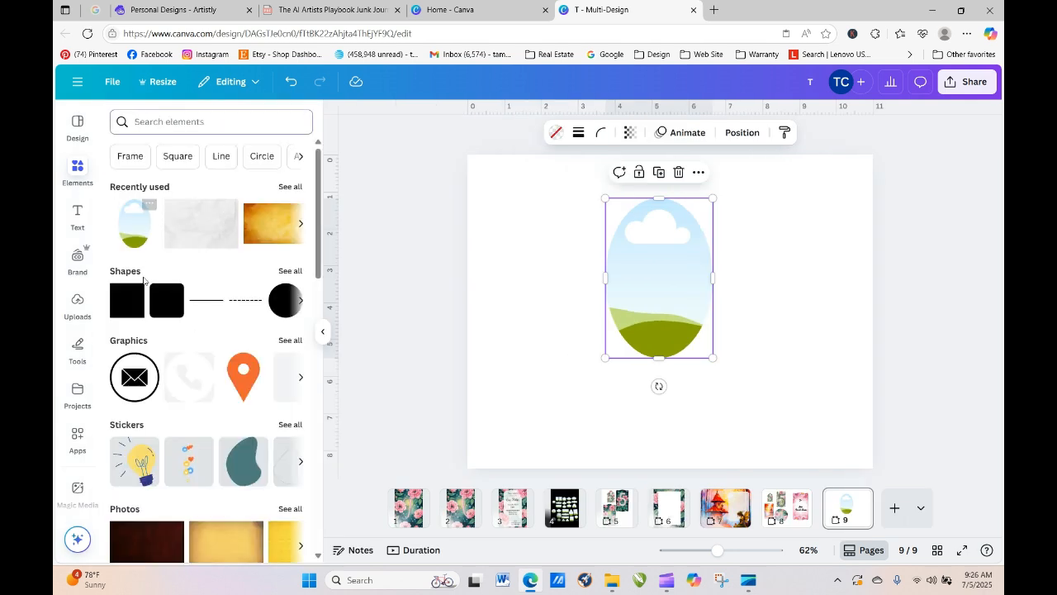
- Add a circle shape, stretch it into a tall green oval, and move it beside the sky picture frame
left_click(290, 272)
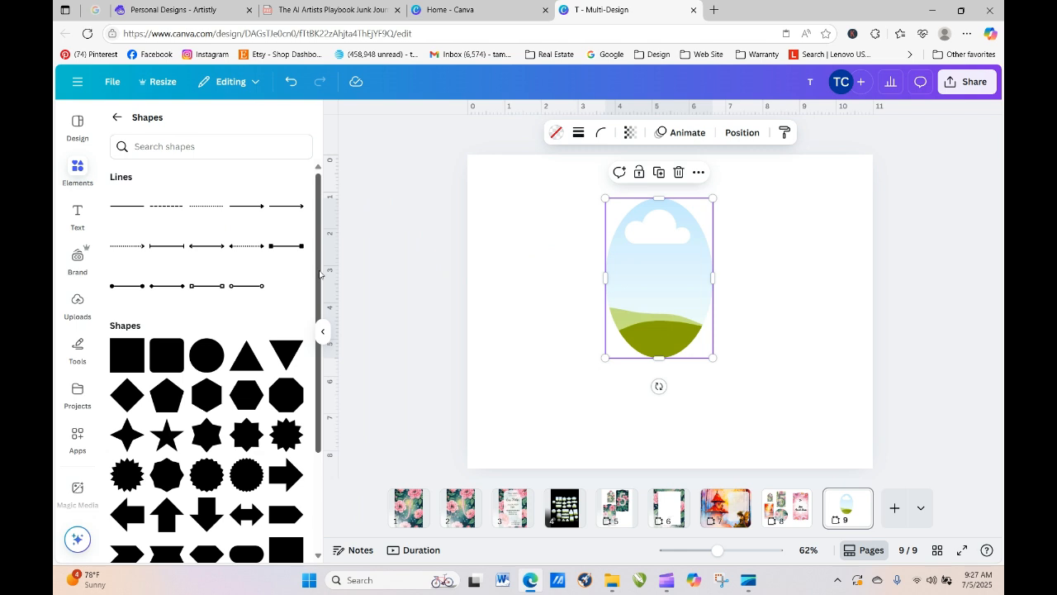
left_click_drag(320, 274, 322, 419)
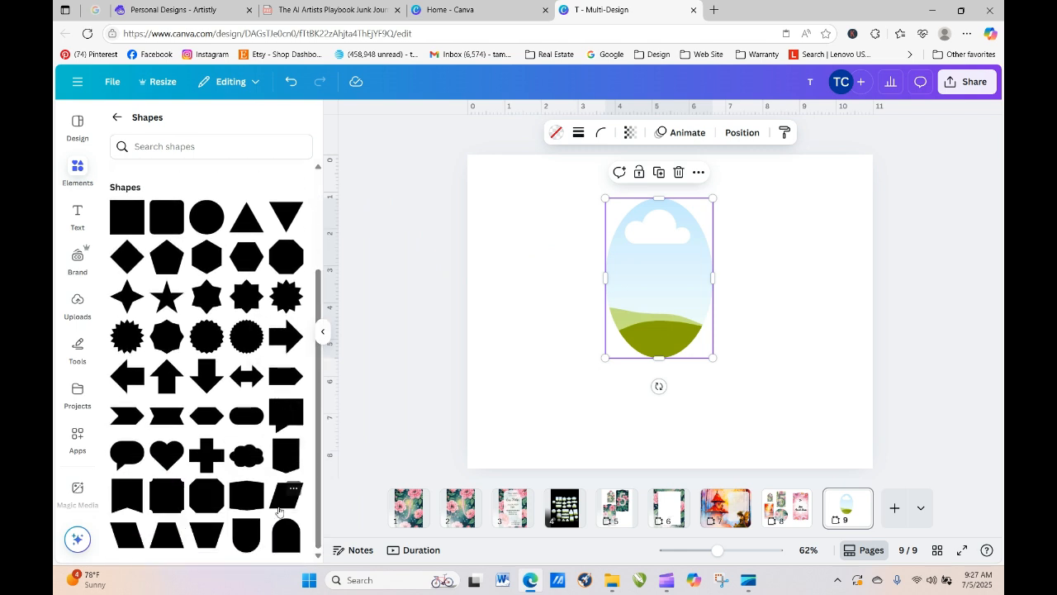
left_click(206, 221)
left_click_drag(670, 264, 651, 191)
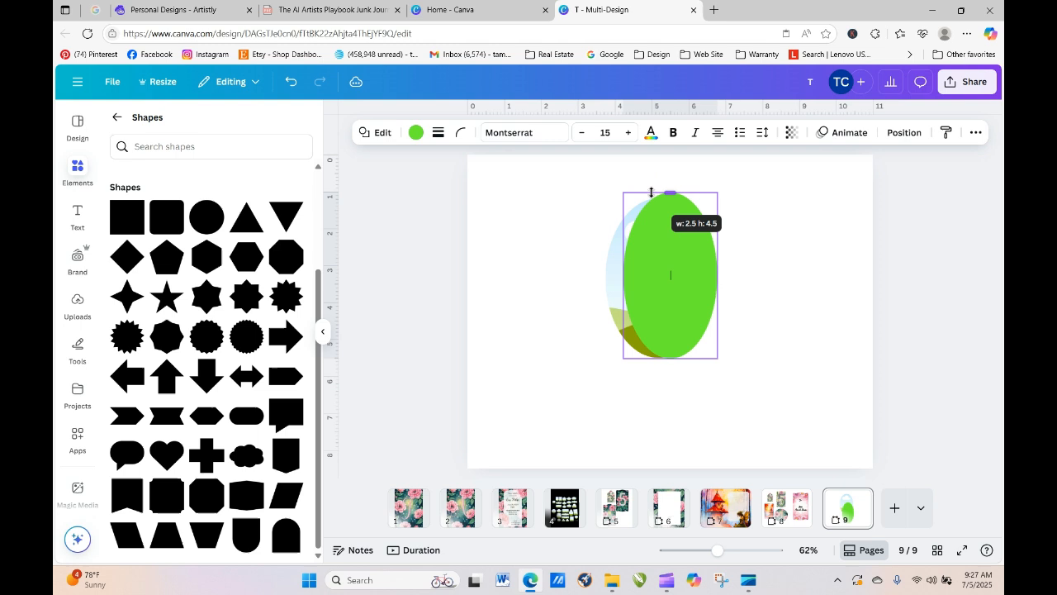
left_click_drag(670, 258, 647, 255)
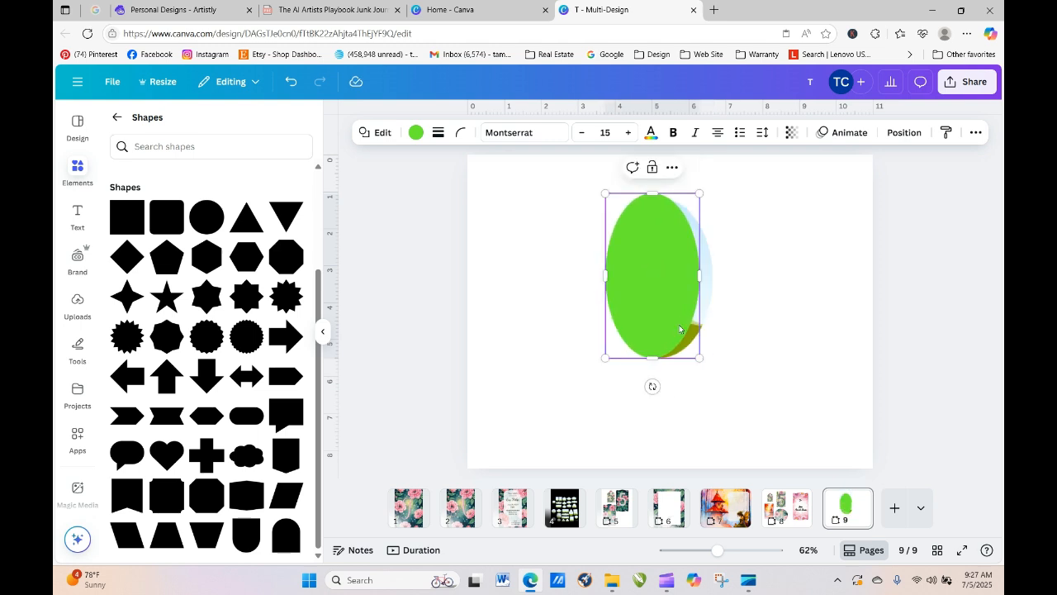
left_click_drag(699, 358, 742, 379)
mouse_move(672, 342)
left_mouse_down()
mouse_move(746, 331)
mouse_move(674, 328)
left_mouse_up()
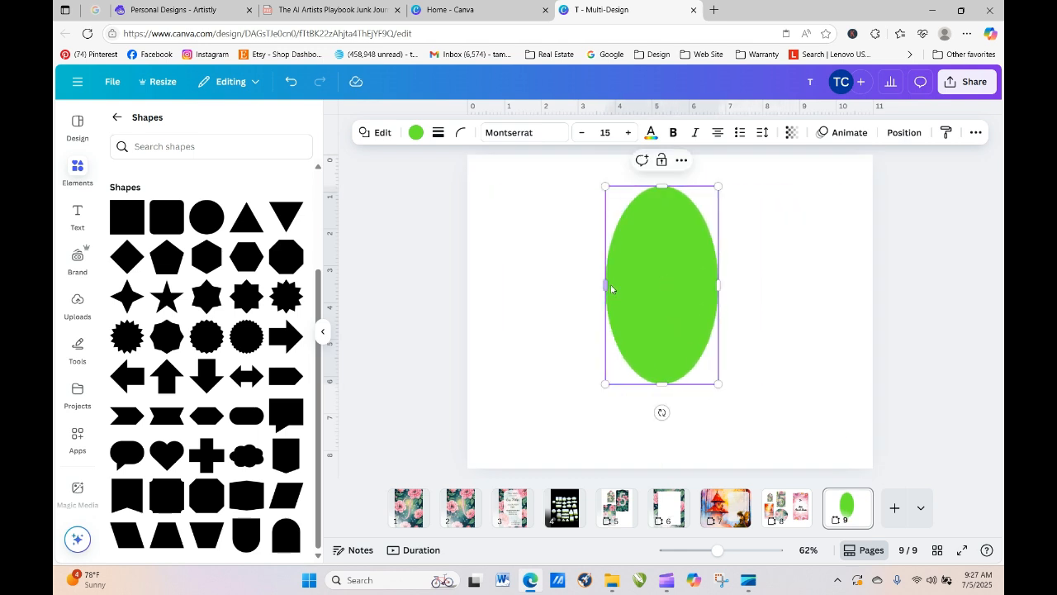
left_click_drag(604, 284, 594, 284)
left_click_drag(692, 325, 816, 323)
- Place the sky picture frame on the oval, bring it to the front, and fit it inside
left_click(679, 321)
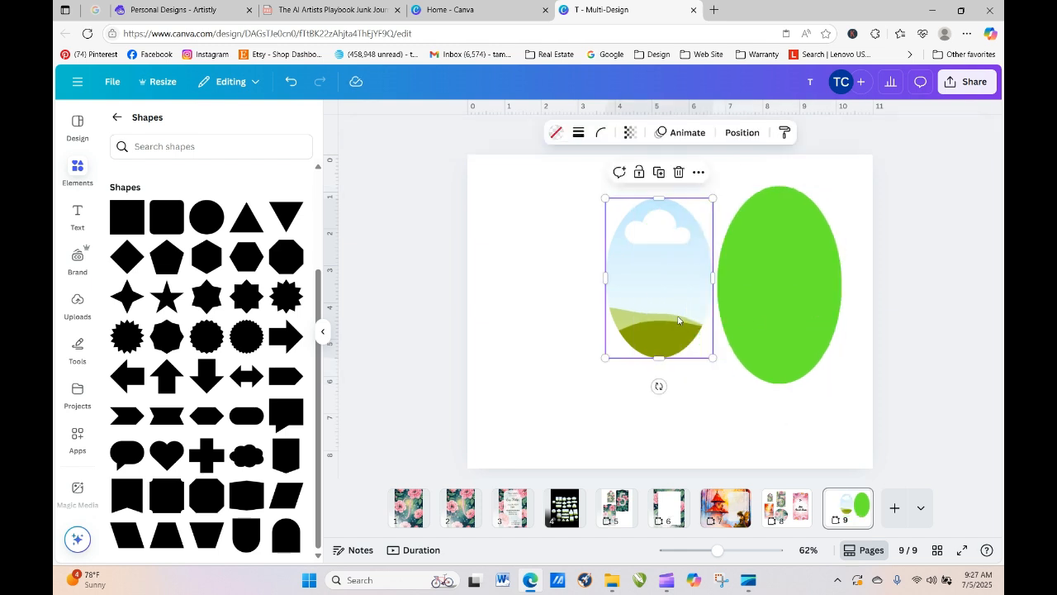
left_click(757, 302)
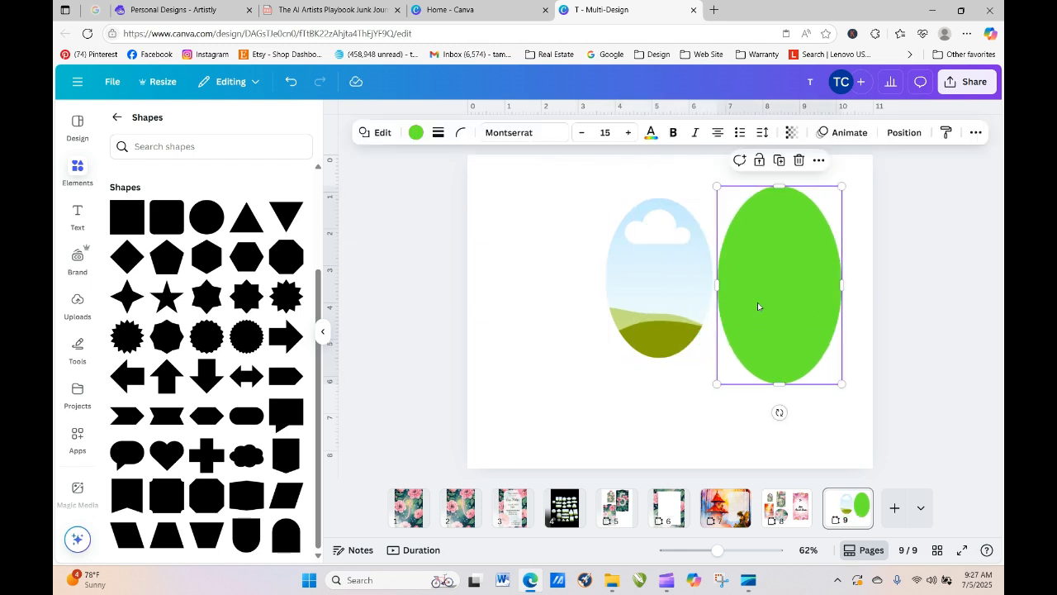
left_click(613, 248)
left_click_drag(621, 255, 743, 266)
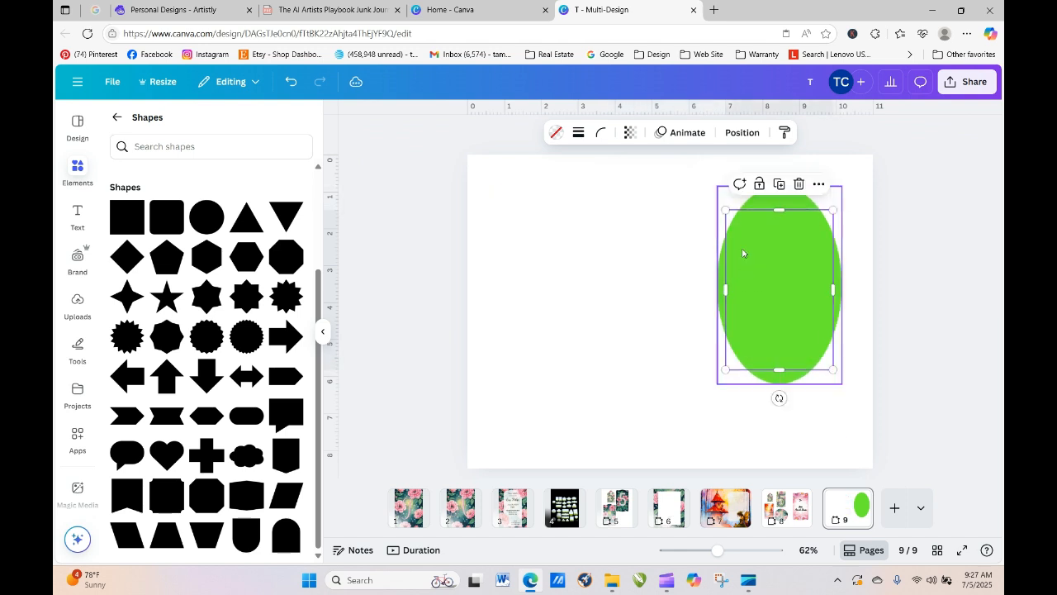
left_click(742, 132)
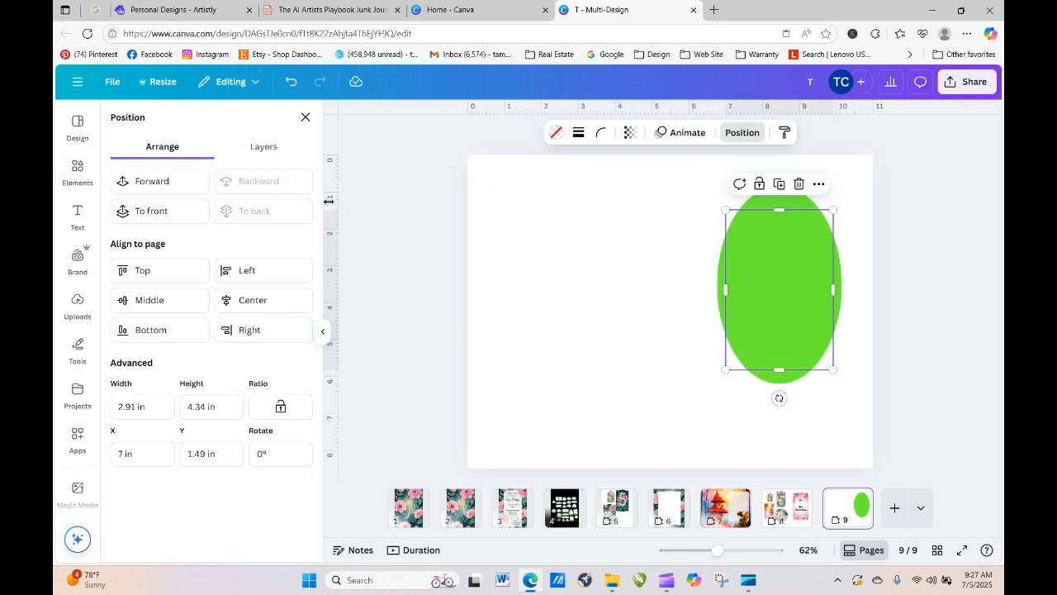
left_click(177, 218)
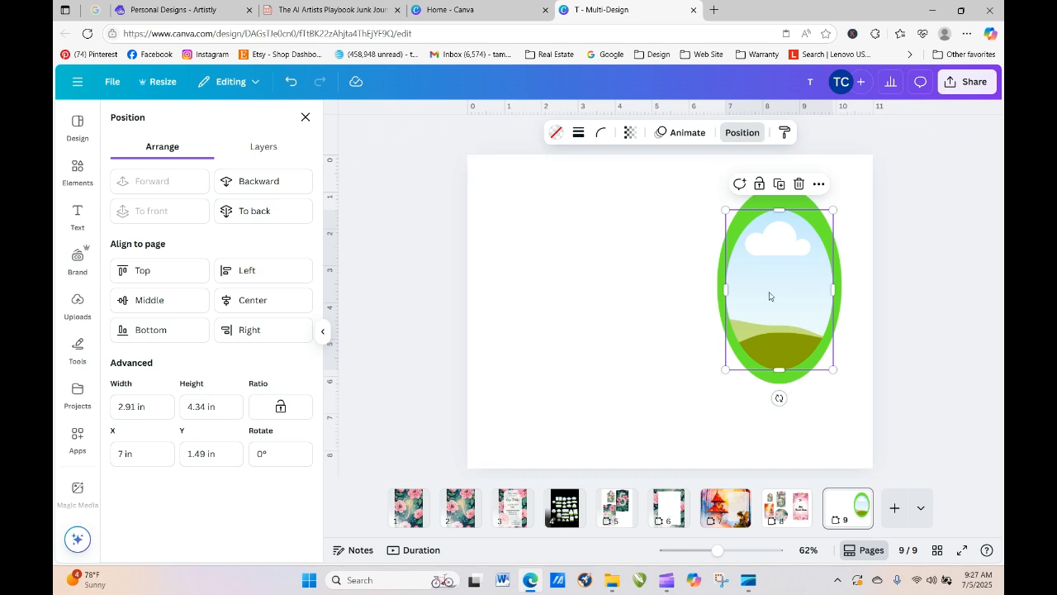
left_click_drag(776, 304, 774, 283)
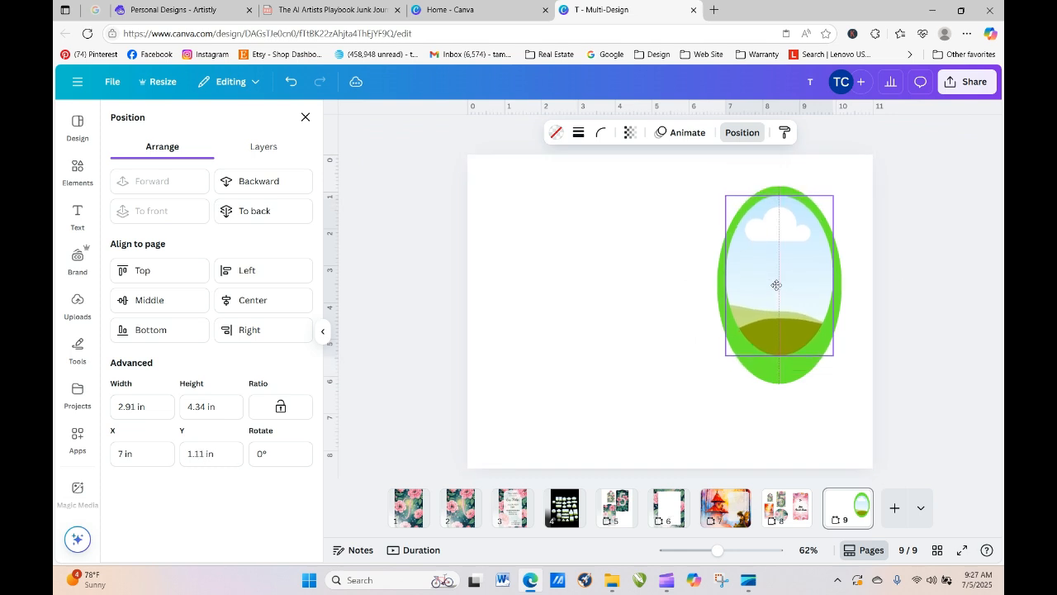
left_click_drag(782, 359, 788, 378)
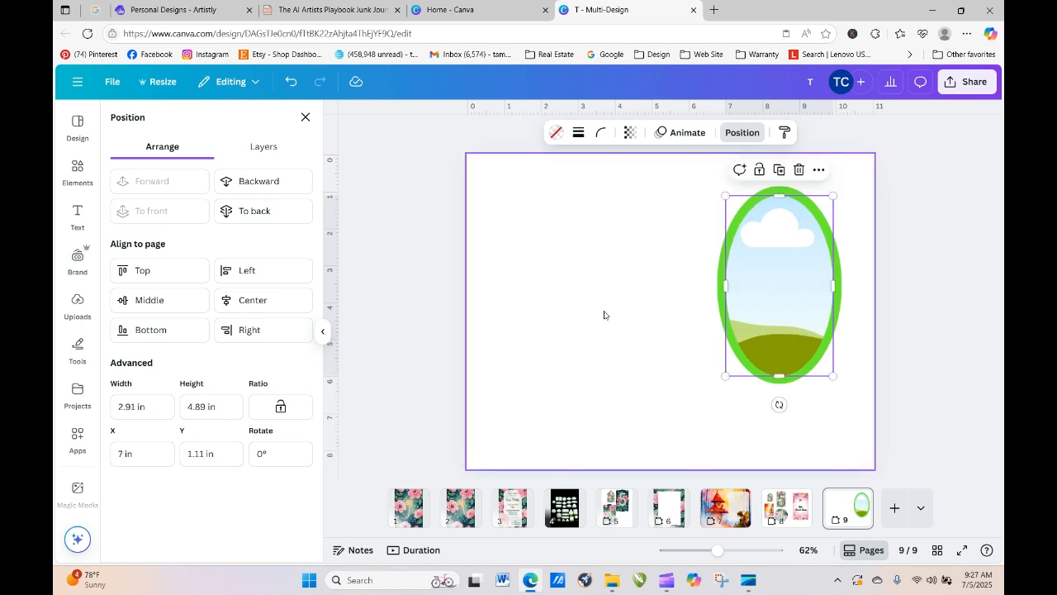
- Recolour the oval outline to White after trying Light pink
left_click(761, 194)
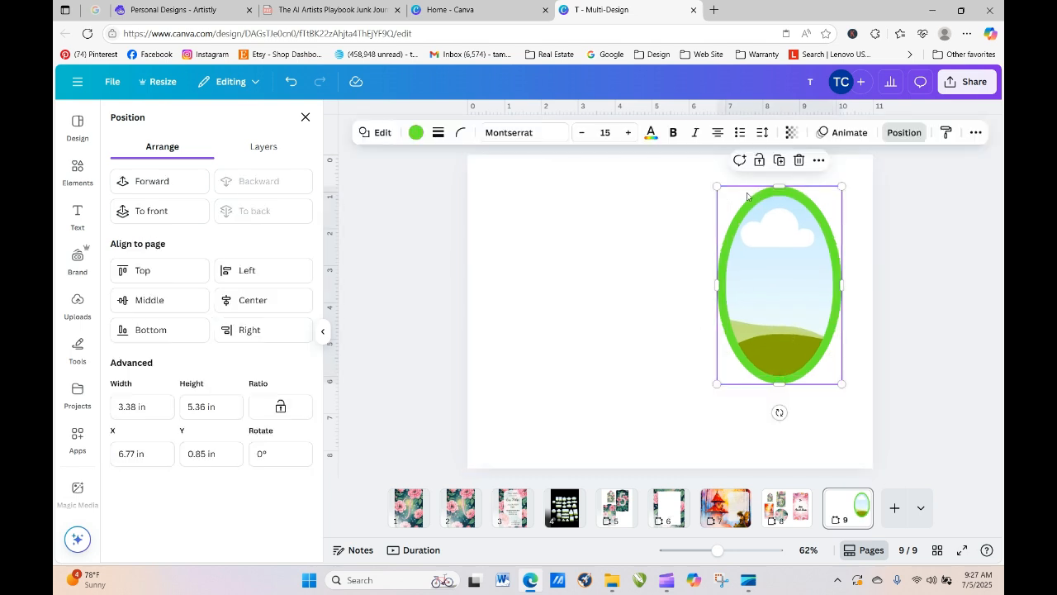
left_click(417, 132)
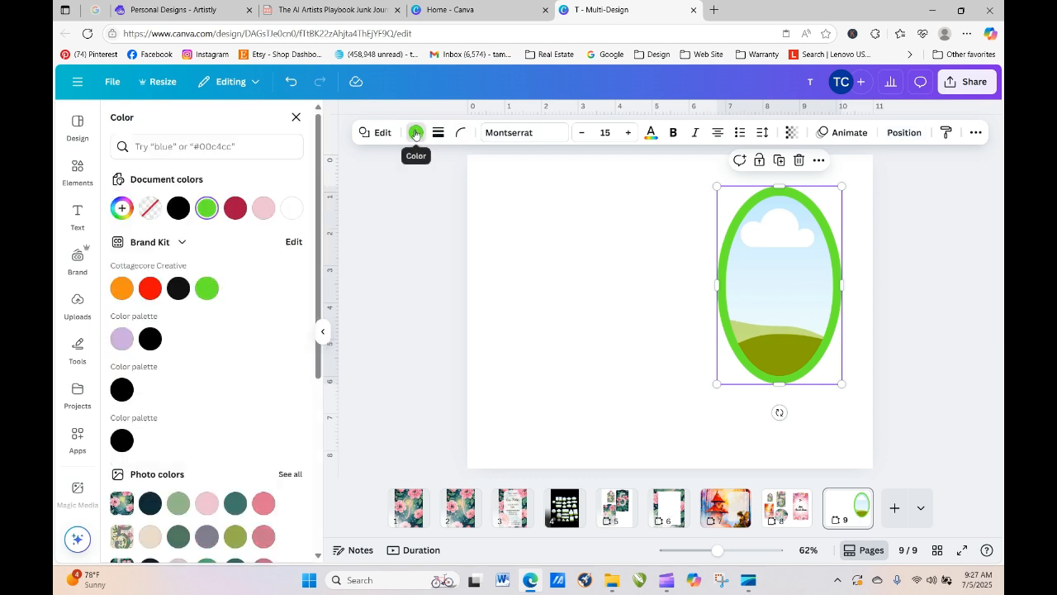
left_click(264, 209)
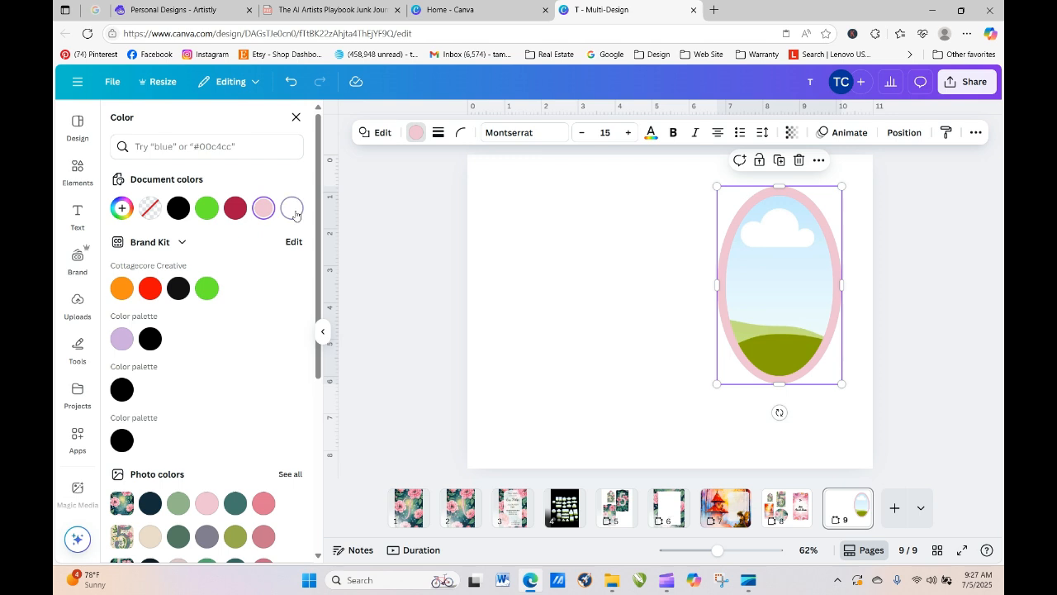
left_click(293, 209)
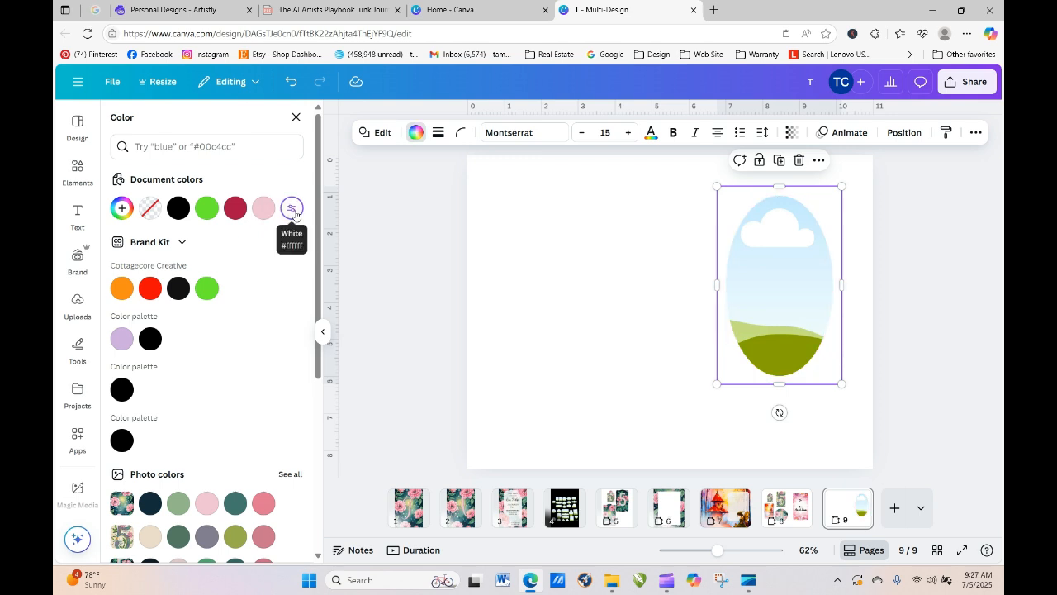
left_click(604, 282)
left_click(588, 138)
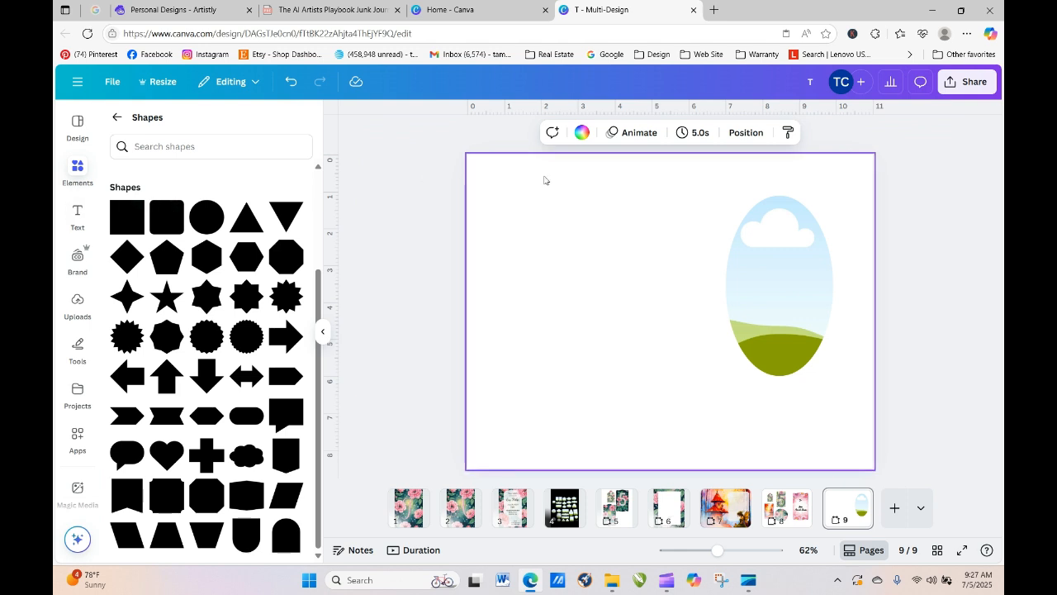
- Make the page background black and shrink the white oval slightly to about 3.3 × 5.3
left_click(583, 132)
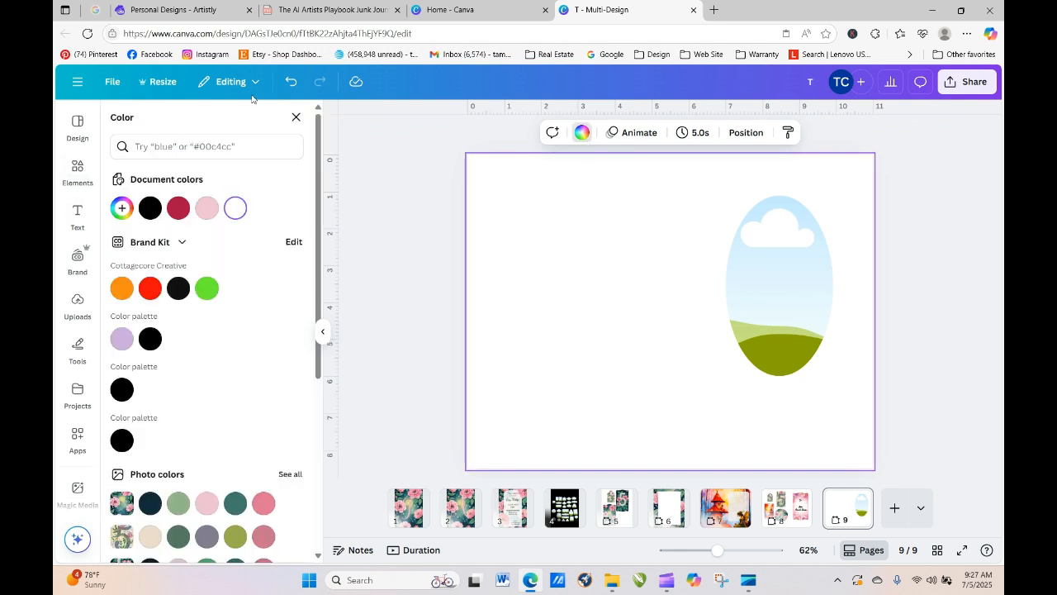
left_click(149, 207)
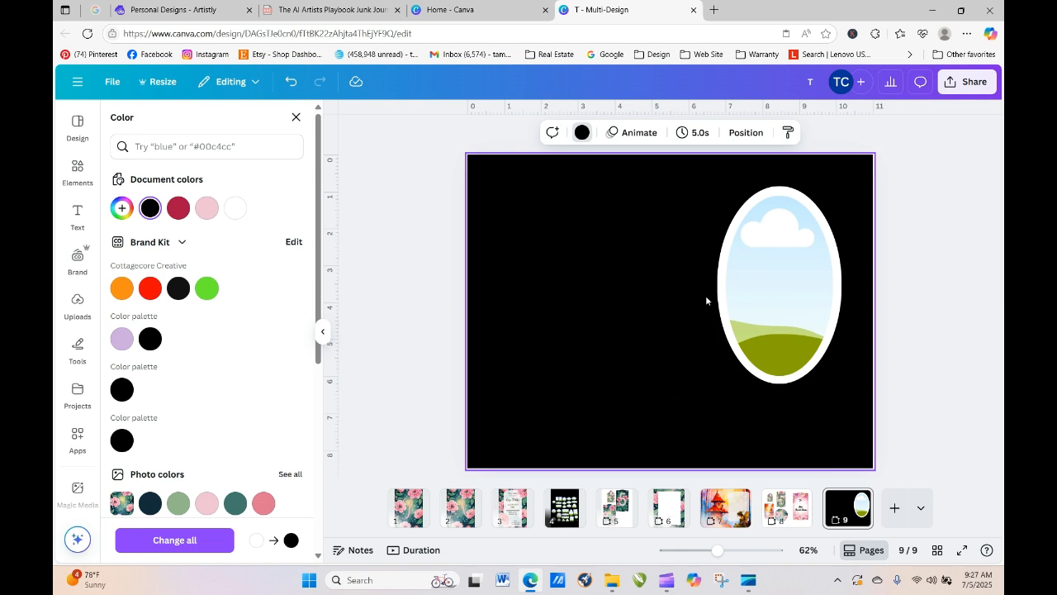
left_click(748, 228)
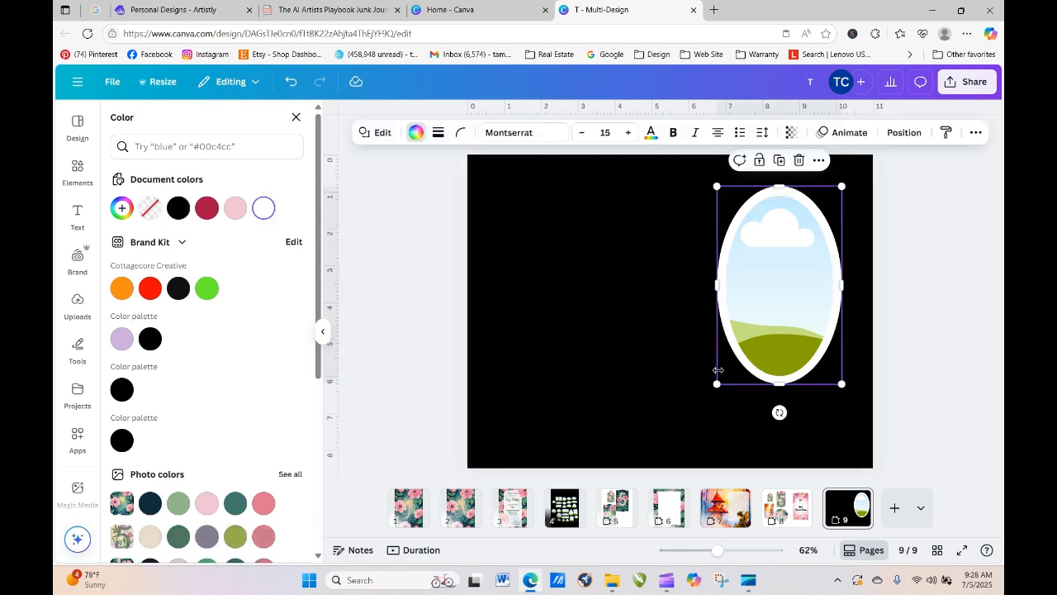
left_click_drag(719, 382, 720, 381)
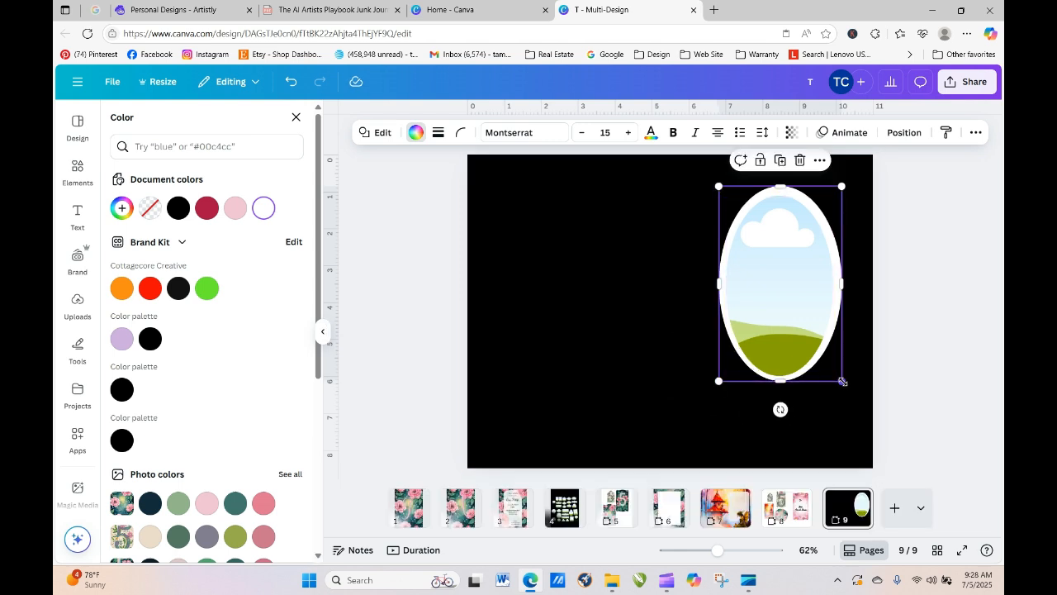
left_click_drag(842, 381, 839, 383)
left_click(802, 328)
left_click_drag(802, 327, 799, 327)
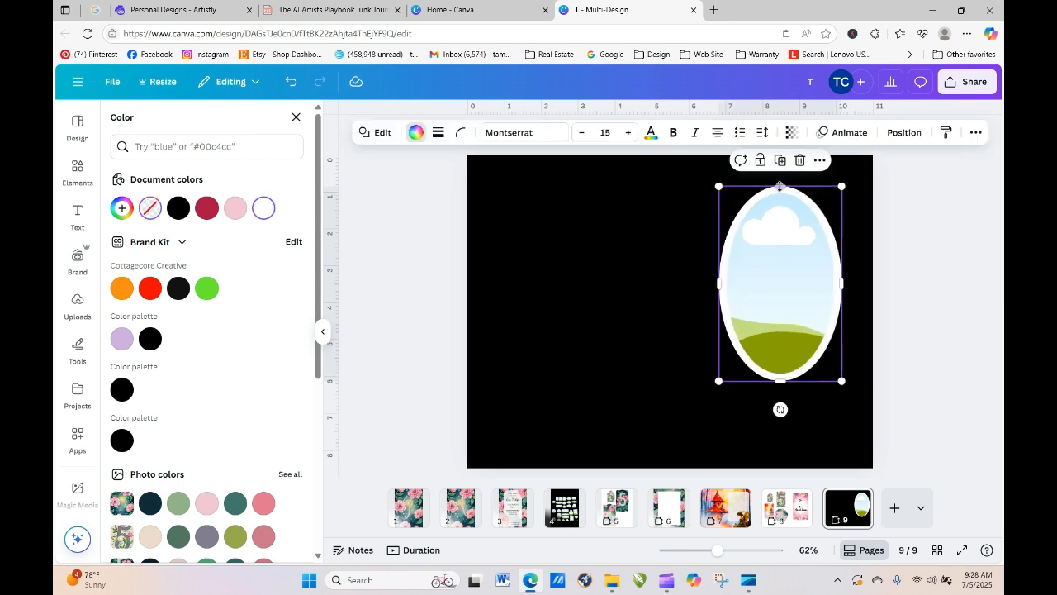
- Finish sizing the oval and drop the pink floral upload into the oval frame
left_click_drag(842, 189, 842, 188)
left_click(909, 250)
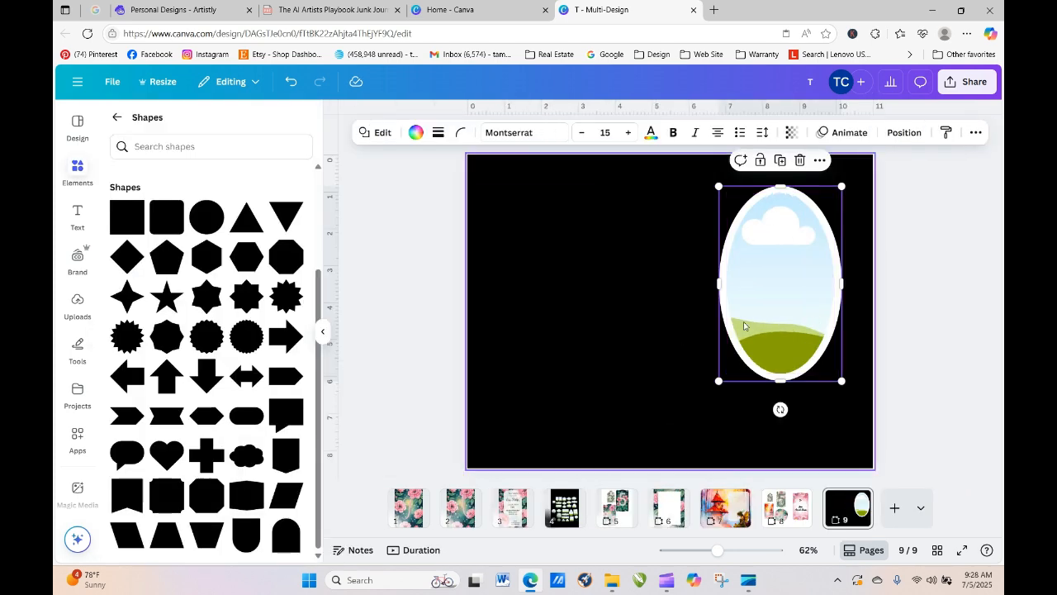
left_click(846, 429)
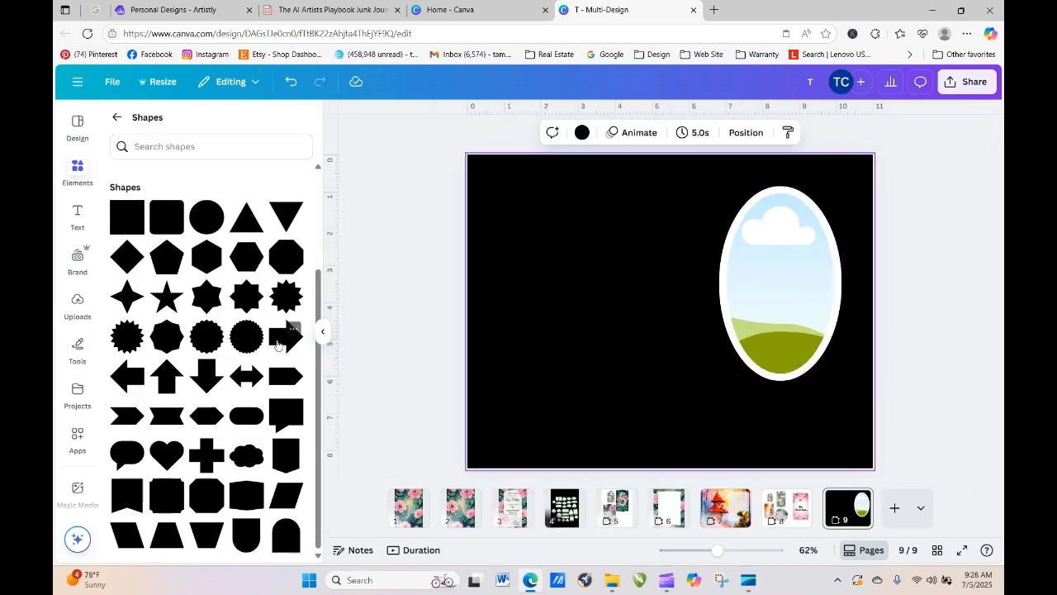
left_click(71, 317)
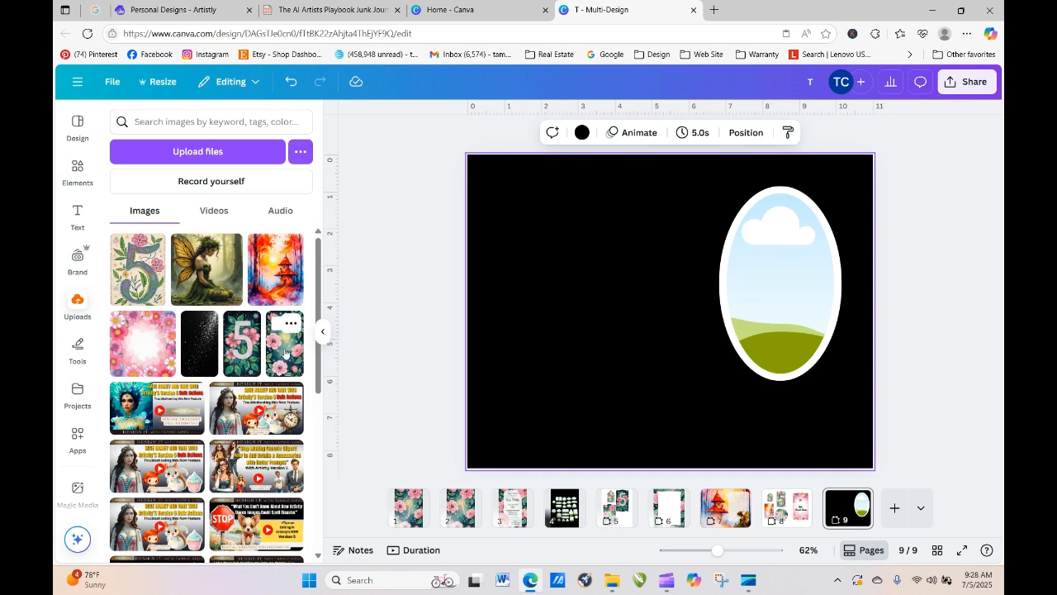
left_click_drag(285, 351, 728, 265)
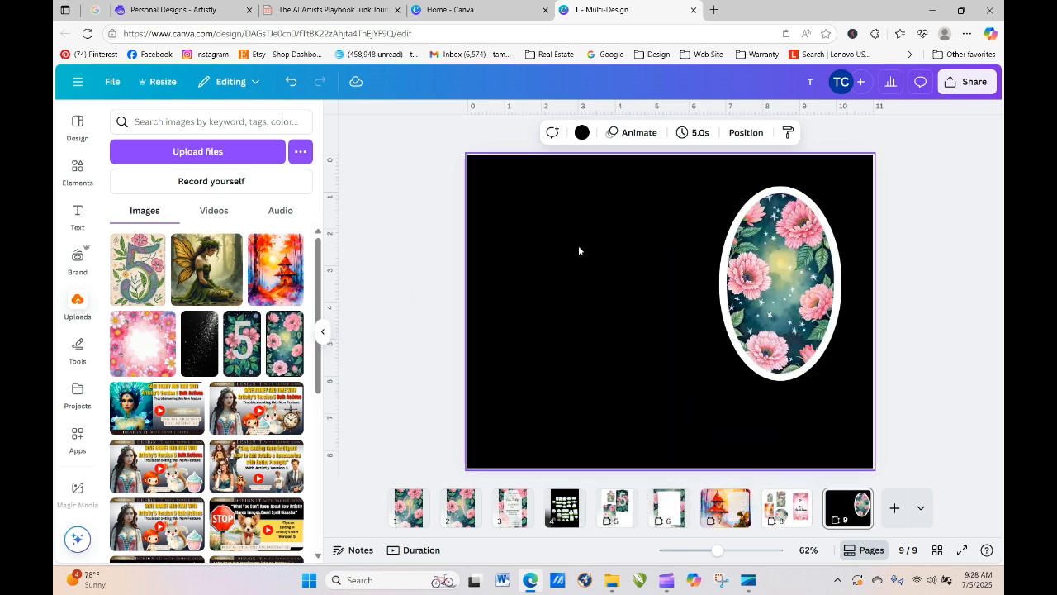
- Group the floral frame with its white oval border
left_click_drag(937, 200, 752, 256)
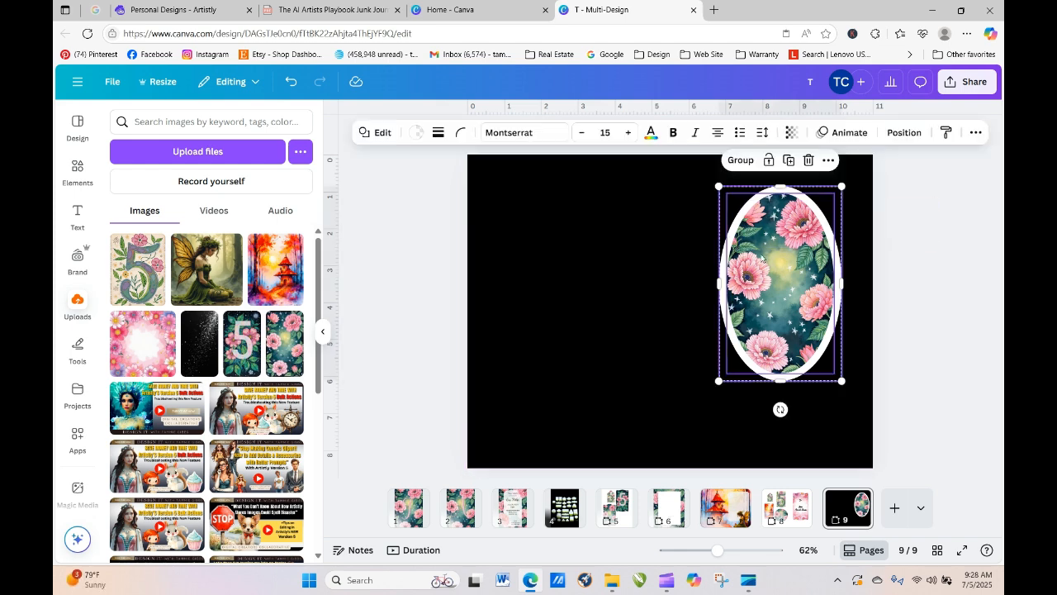
left_click(741, 159)
left_click(937, 281)
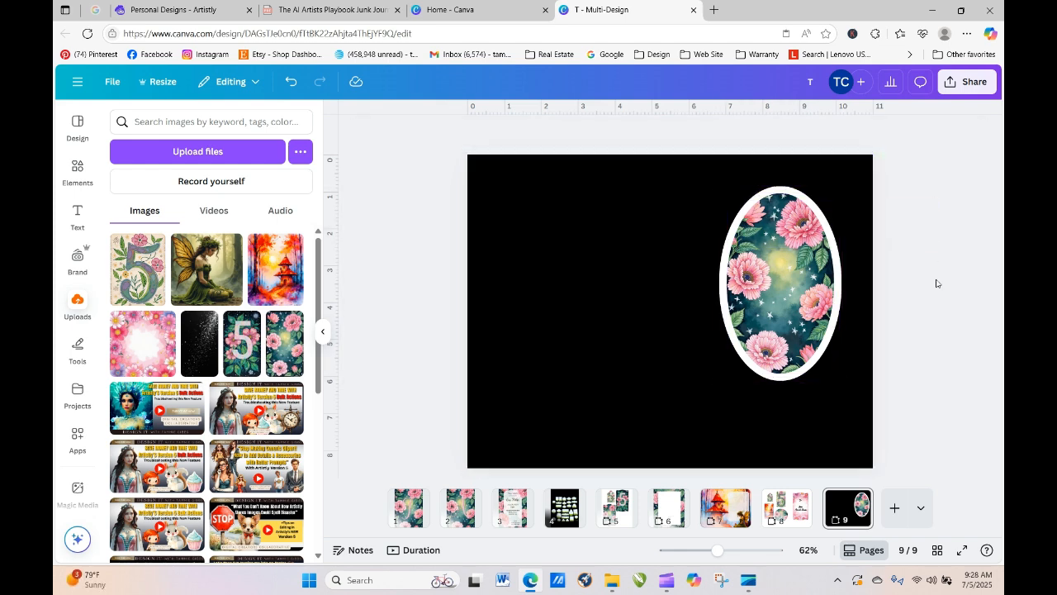
left_click(785, 263)
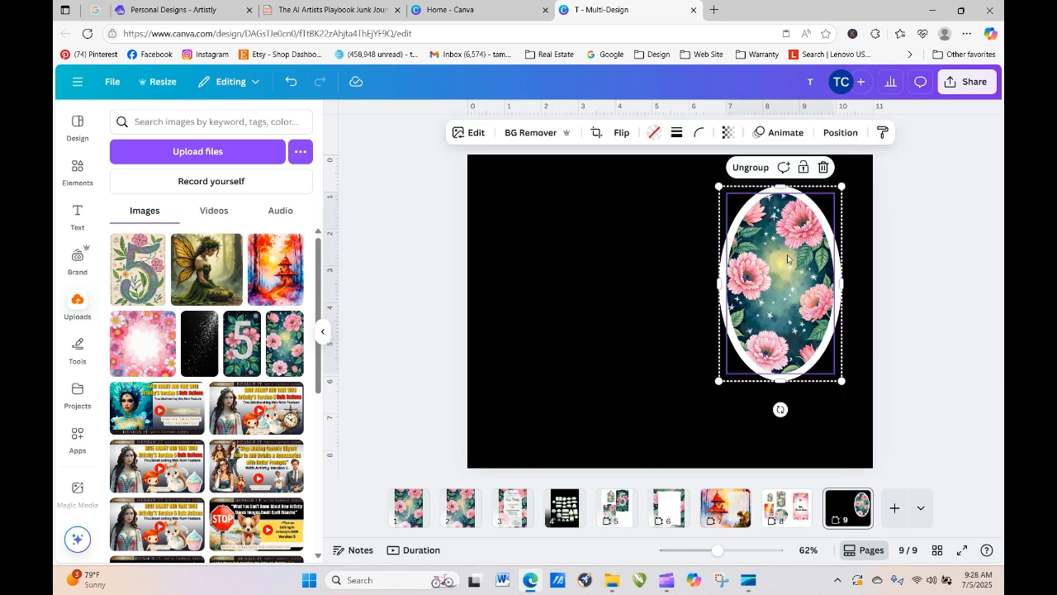
- Duplicate the floral oval to make three matching, aligned ovals in a top row
right_click(812, 240)
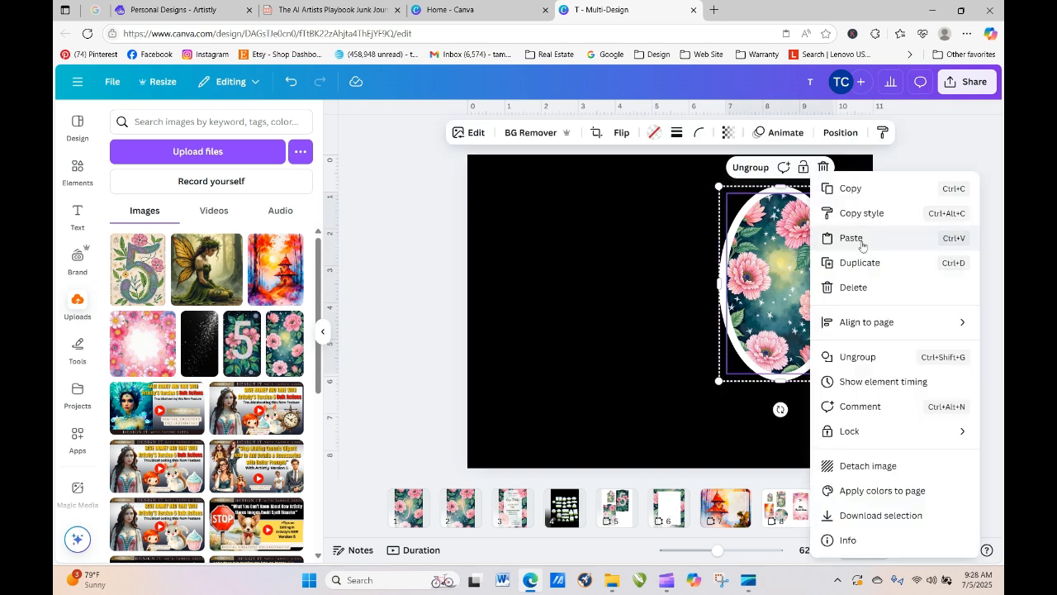
left_click(857, 262)
left_click_drag(775, 286, 522, 250)
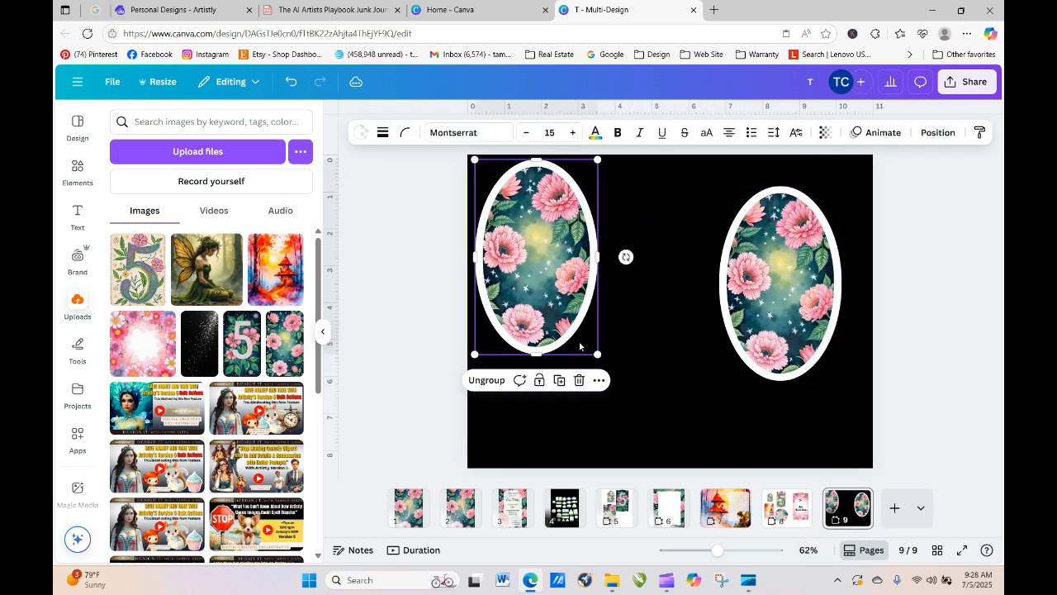
left_click_drag(597, 356, 545, 274)
left_click_drag(505, 228, 509, 238)
left_click(722, 278)
left_click_drag(719, 190, 784, 290)
left_click_drag(809, 332, 588, 218)
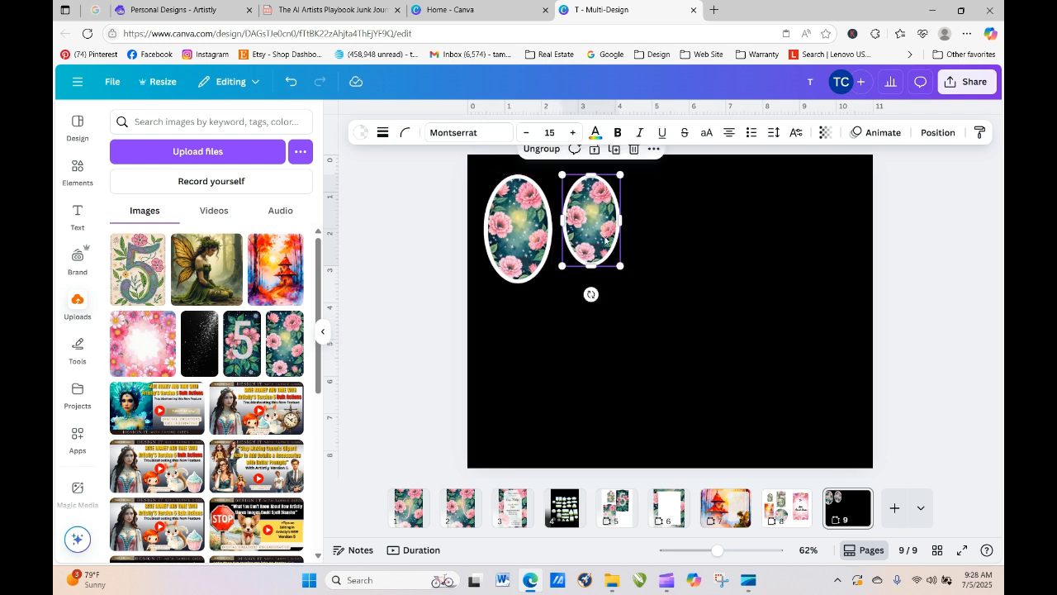
left_click_drag(622, 267, 635, 289)
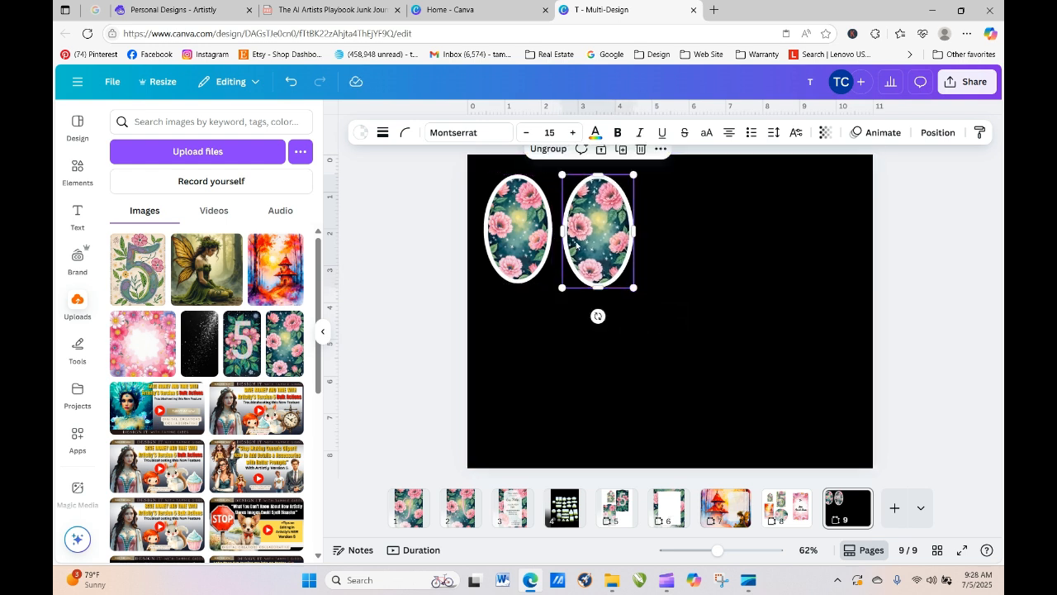
left_click_drag(588, 237, 585, 233)
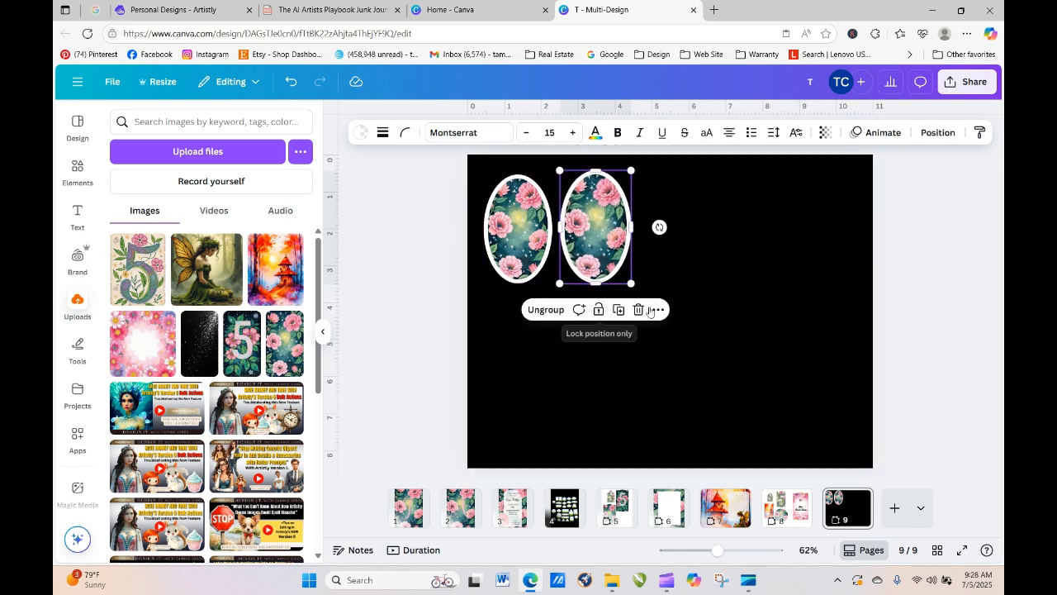
left_click(618, 311)
left_click_drag(595, 246, 674, 245)
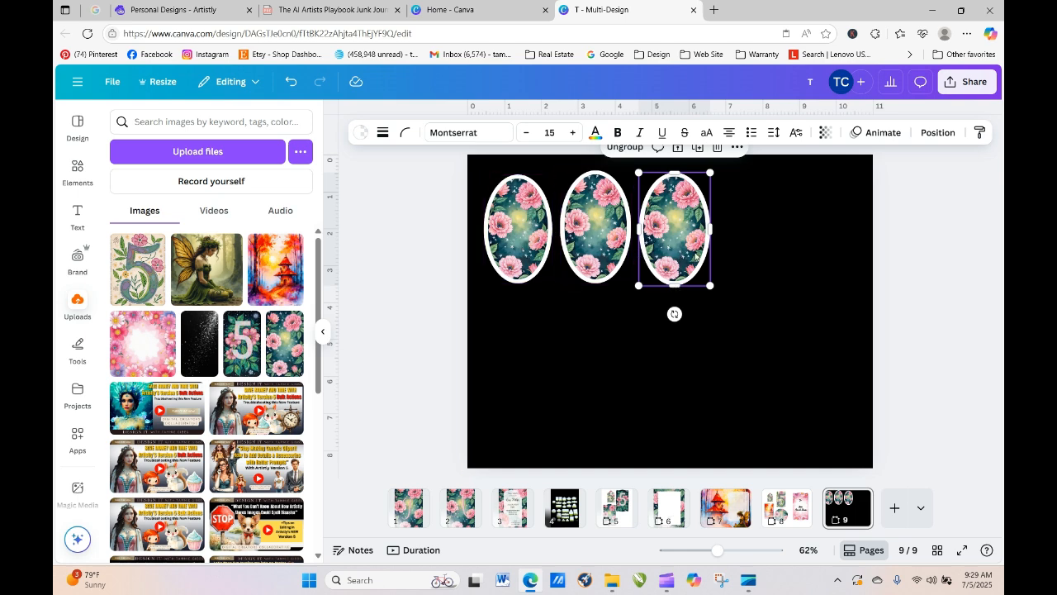
- Copy the row of three below it and put the red pagoda image in the bottom-left oval
left_click_drag(436, 235, 707, 288)
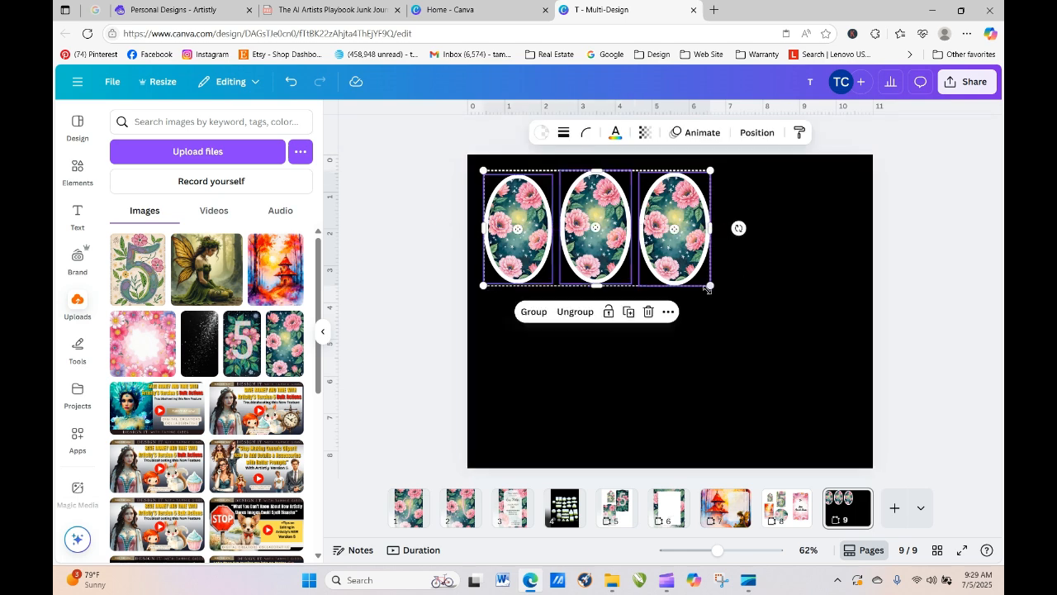
left_click(628, 312)
left_click_drag(626, 244, 613, 363)
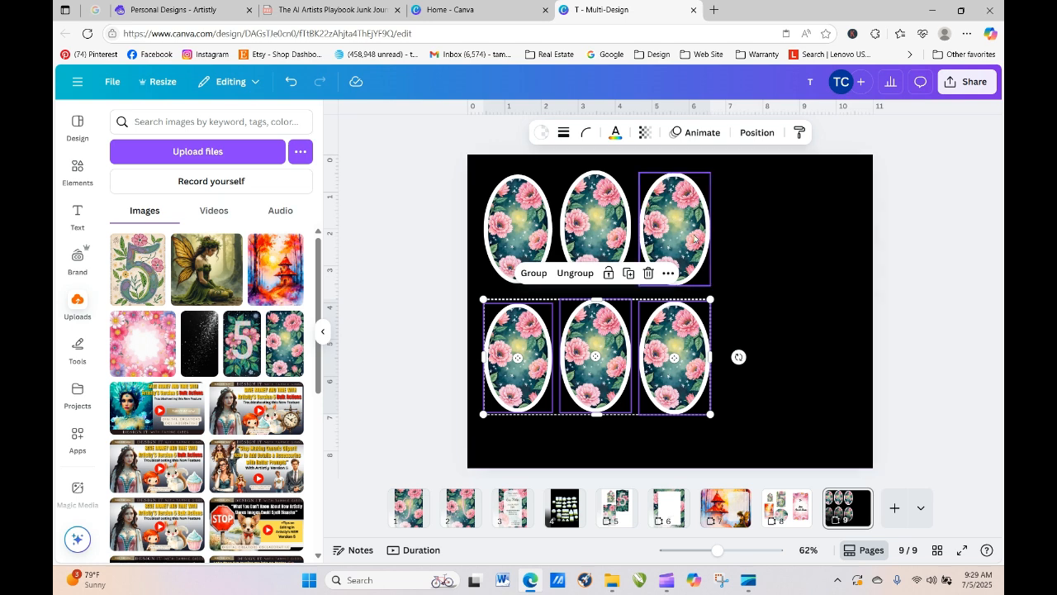
left_click(406, 297)
left_click_drag(260, 272, 496, 351)
double_click(513, 360)
- Fill the bottom-middle, top-left and top-middle ovals with the floral 5, fairy and pink floral images
left_click(424, 335)
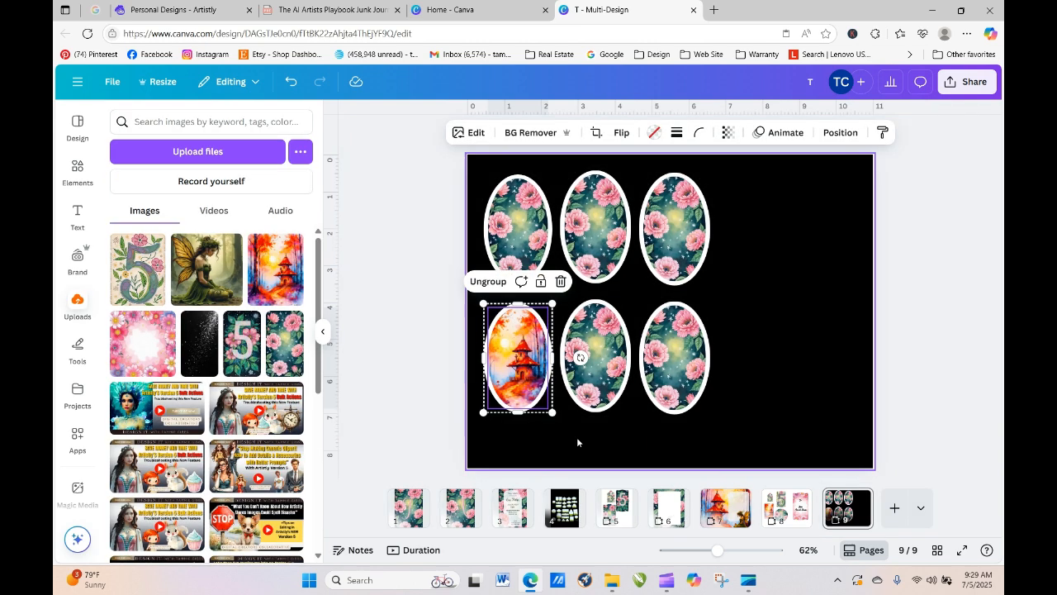
left_click(744, 365)
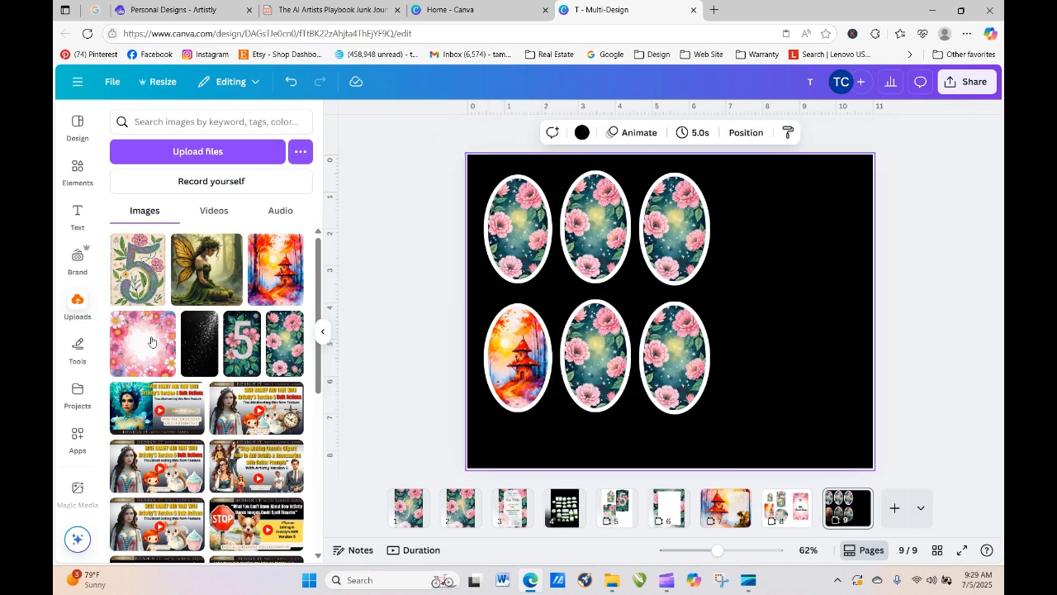
left_click_drag(140, 281, 592, 406)
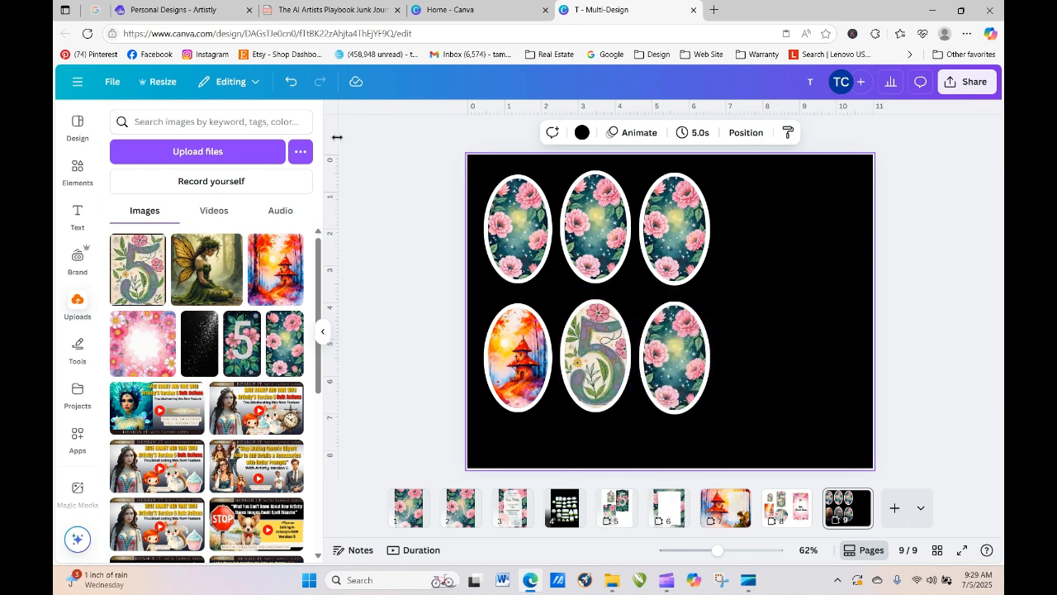
left_click_drag(206, 266, 526, 240)
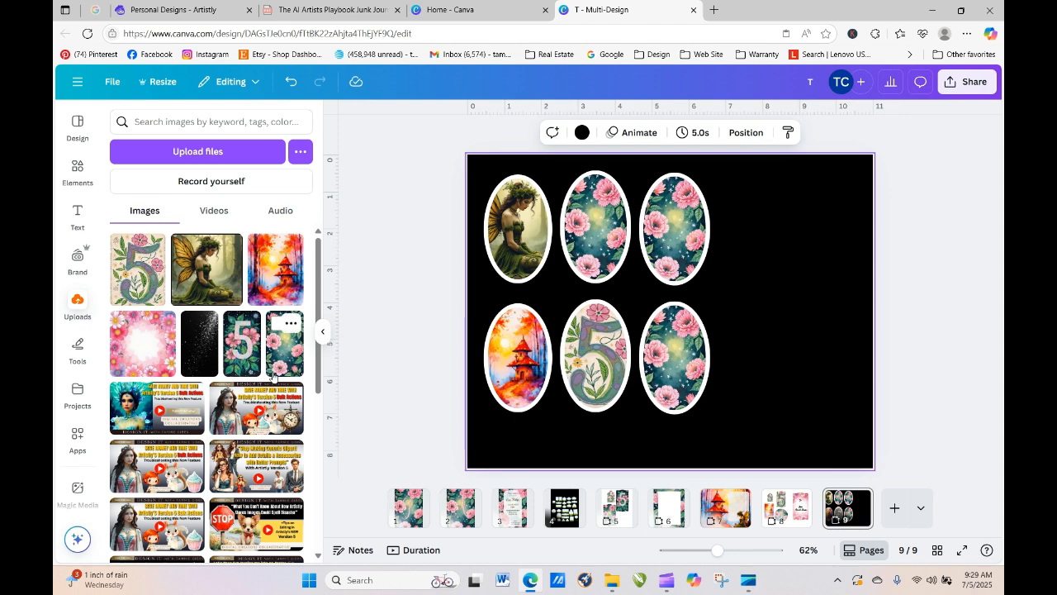
left_click_drag(143, 343, 594, 221)
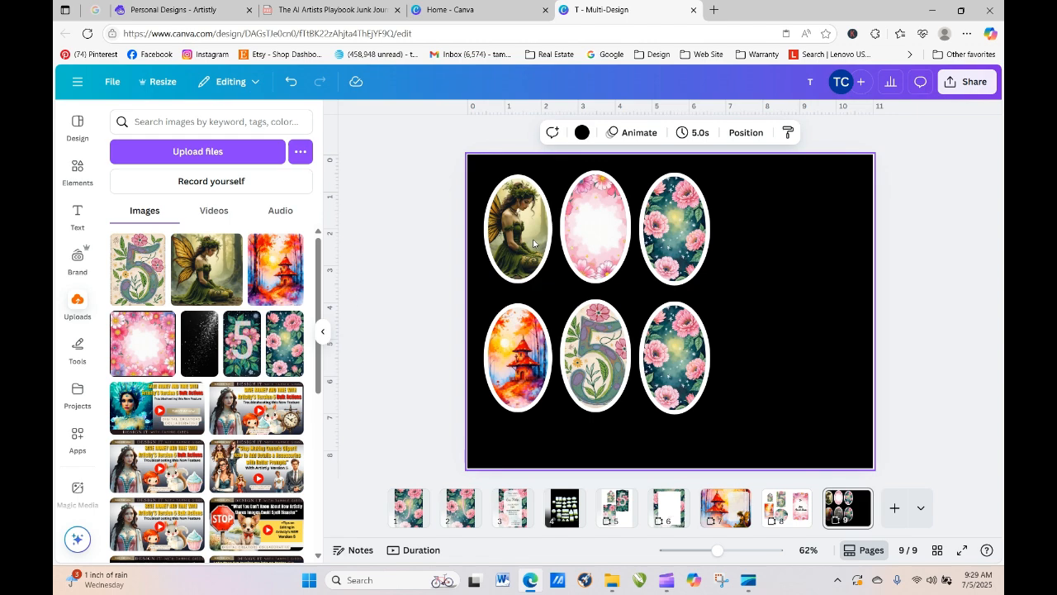
left_click(357, 296)
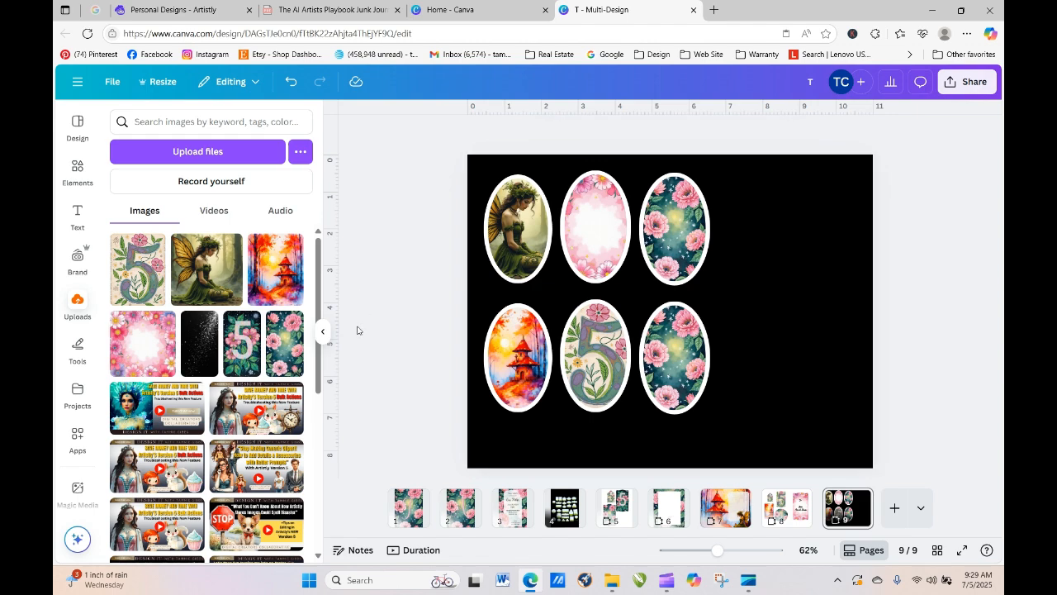
- In Artistly, load more designs and download the watercolour mushroom-and-fairy image, then return to Canva
left_click(133, 9)
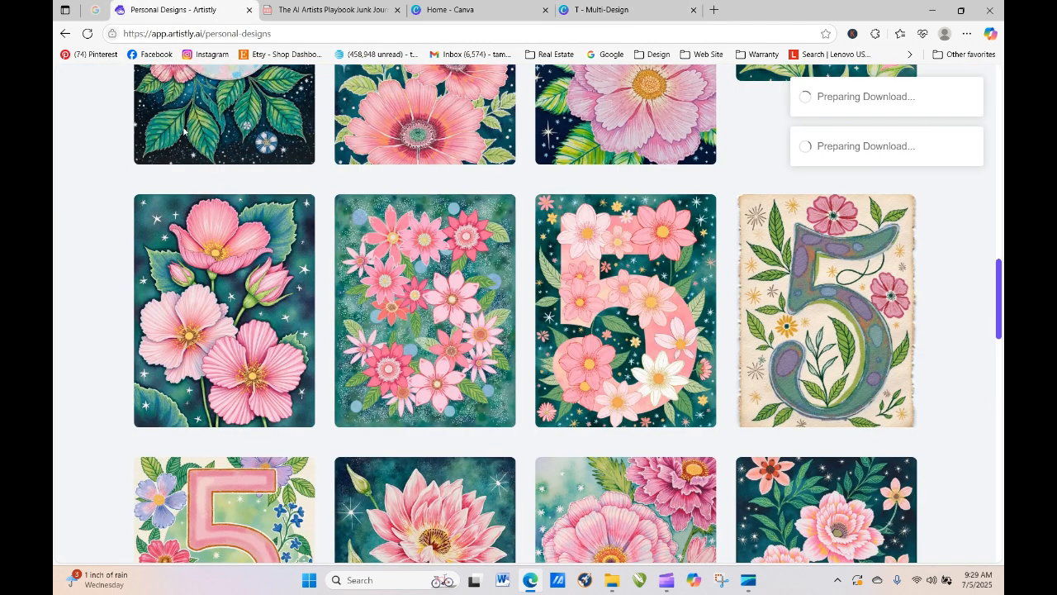
left_click_drag(1000, 378, 1000, 535)
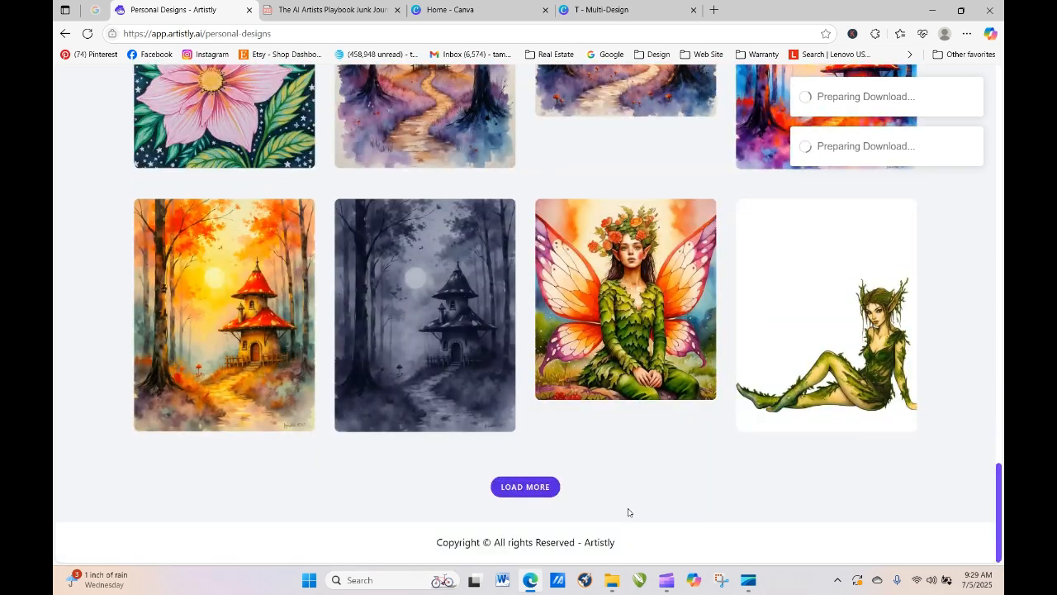
left_click(534, 487)
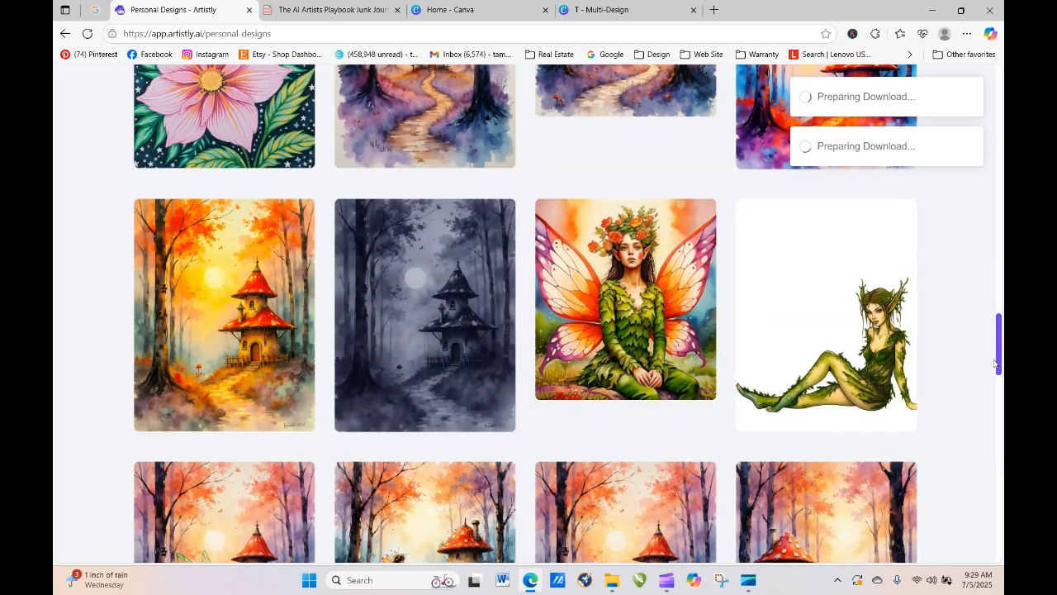
scroll(1002, 413, "down", 7)
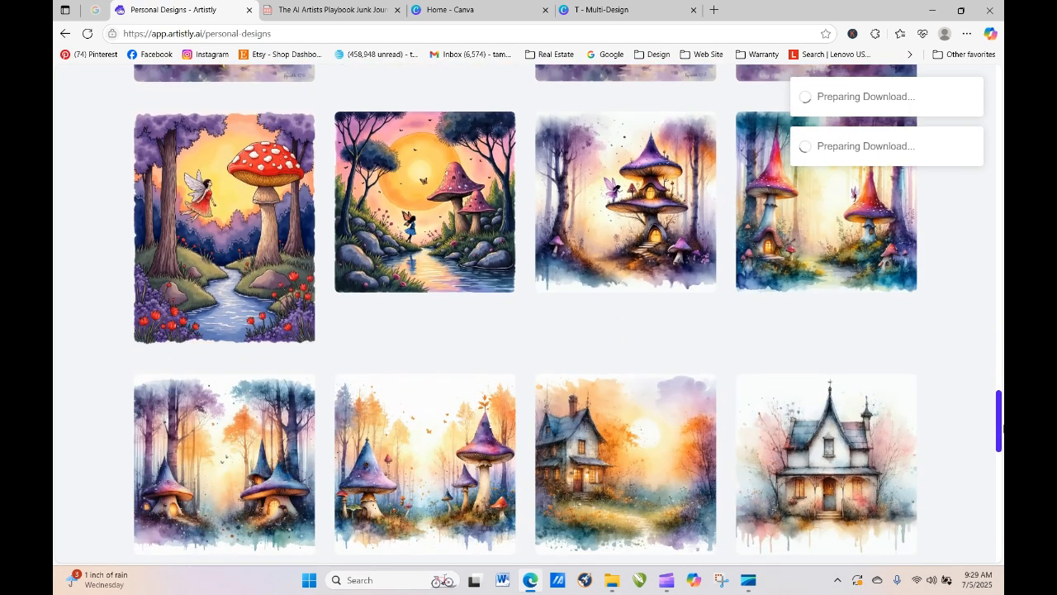
left_click(253, 228)
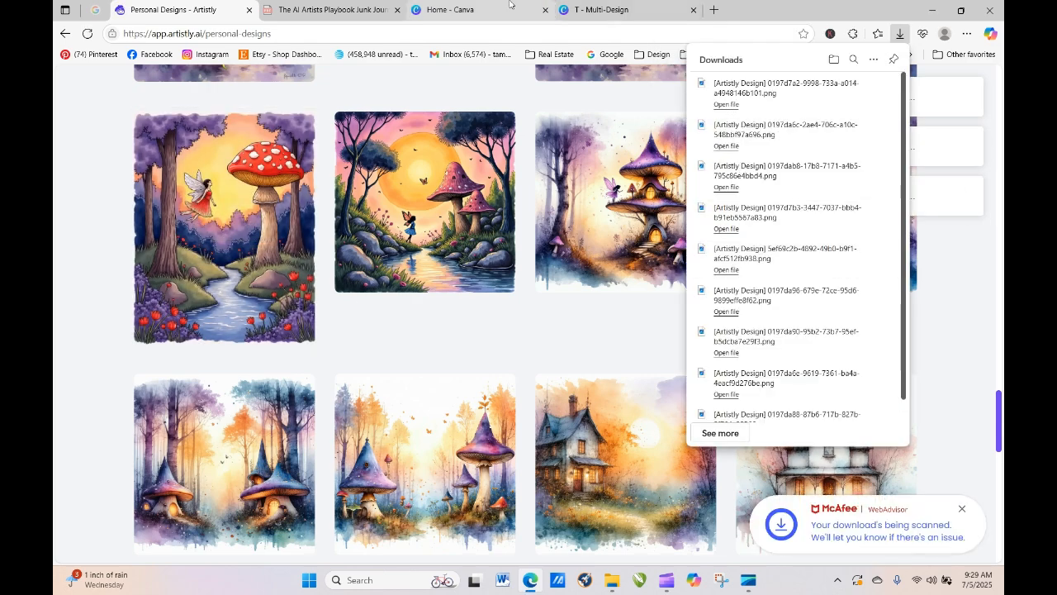
left_click(578, 9)
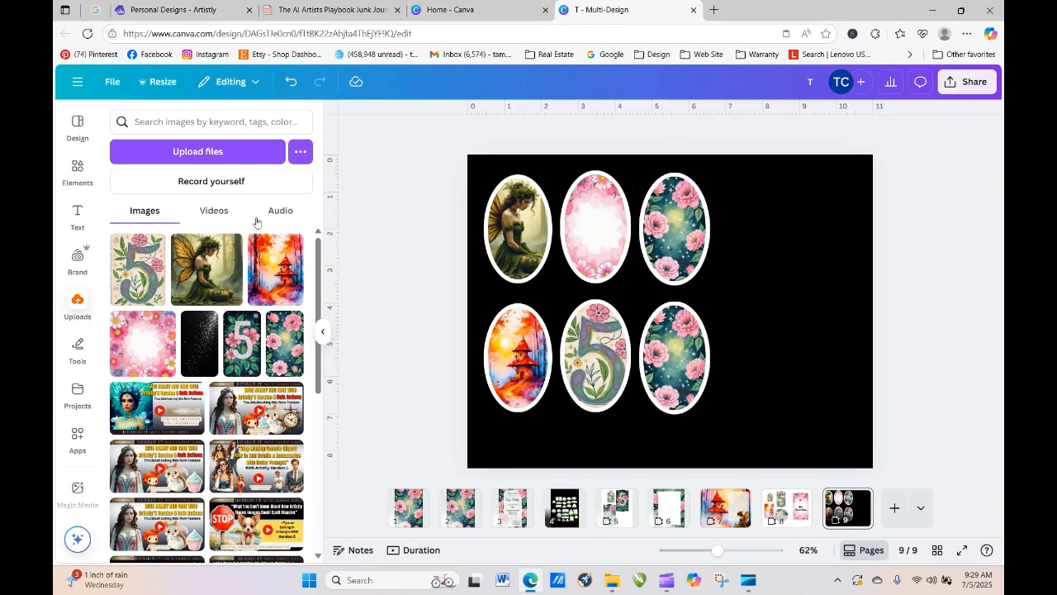
- Upload the downloaded mushroom image file to Canva
left_click(196, 151)
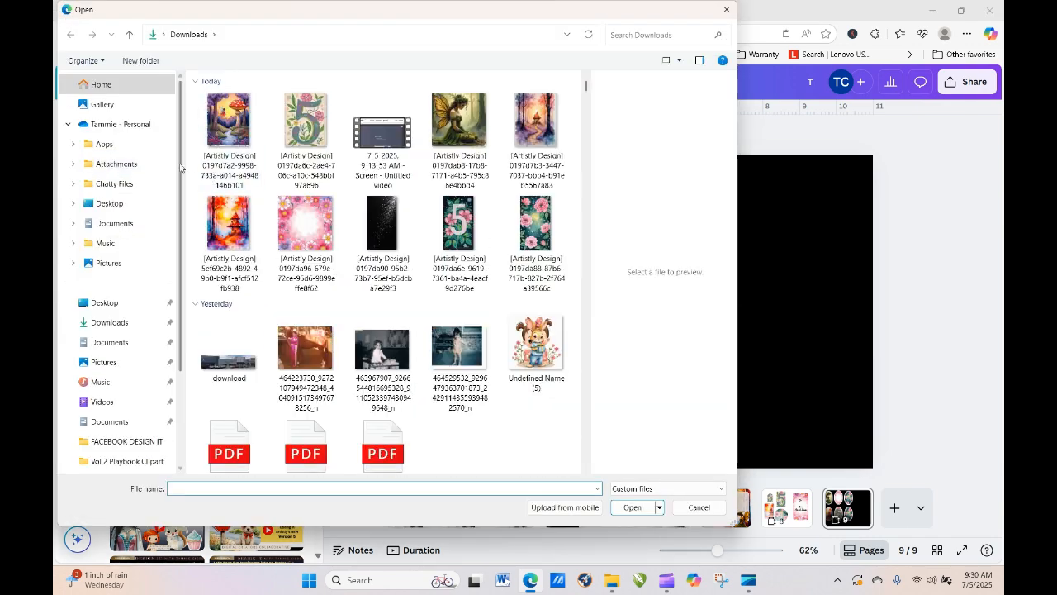
left_click(228, 124)
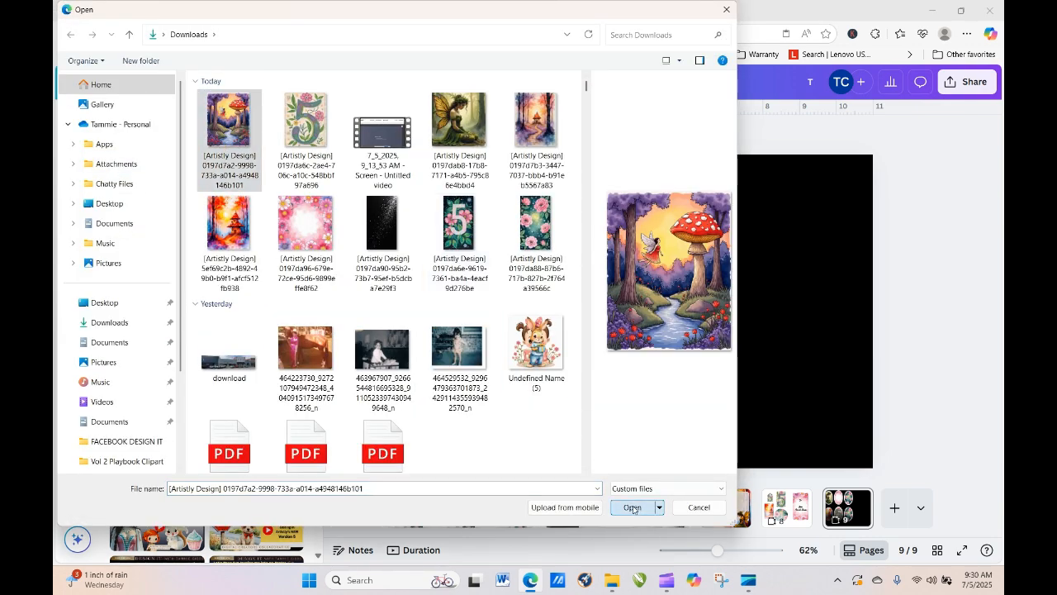
left_click(633, 507)
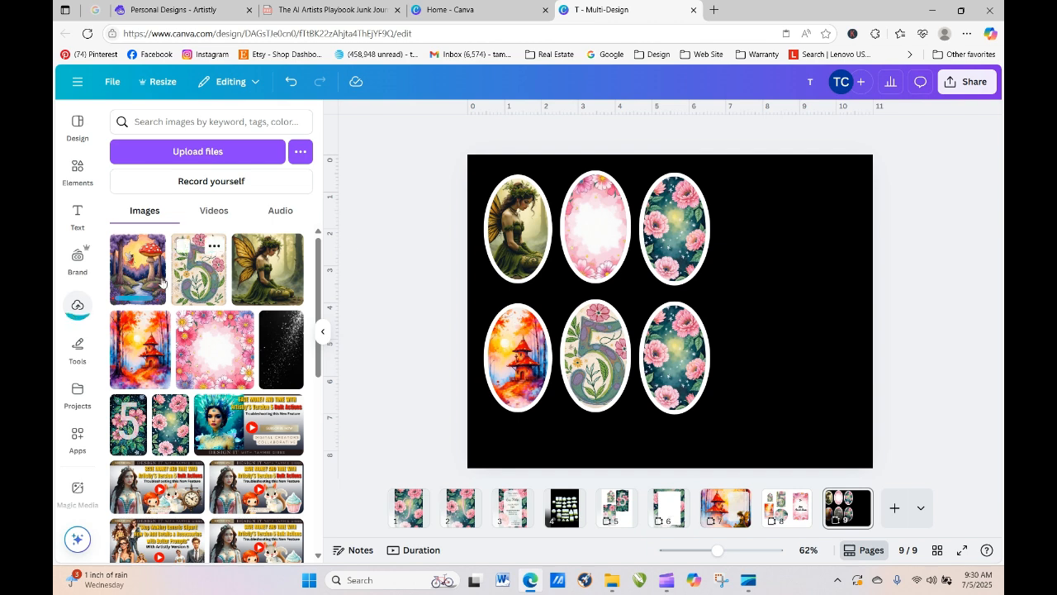
- Drop the mushroom image into the top-middle oval and shift it left within the frame
mouse_move(132, 273)
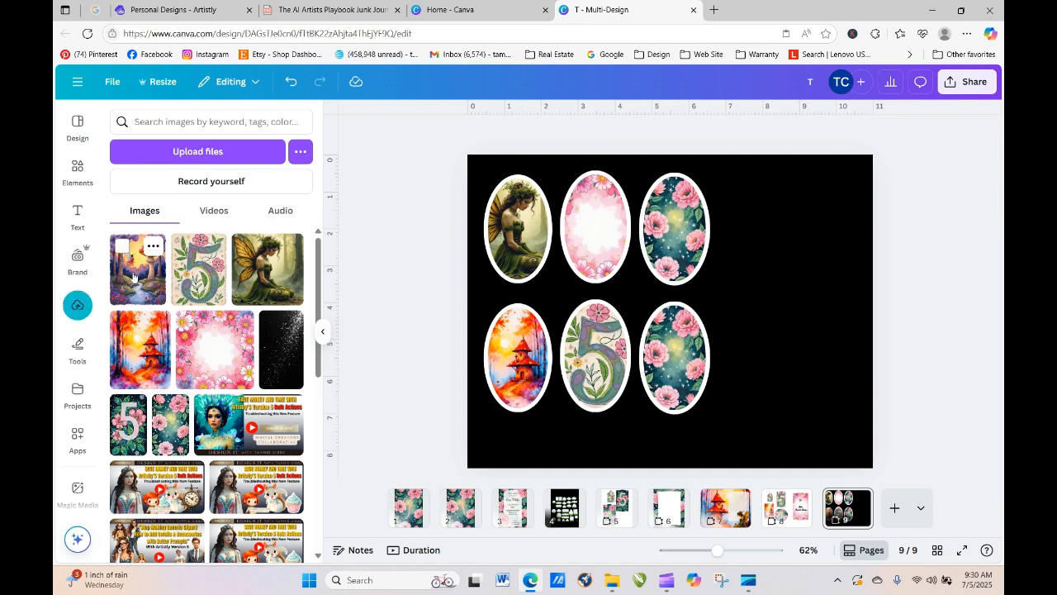
left_click_drag(133, 276, 598, 264)
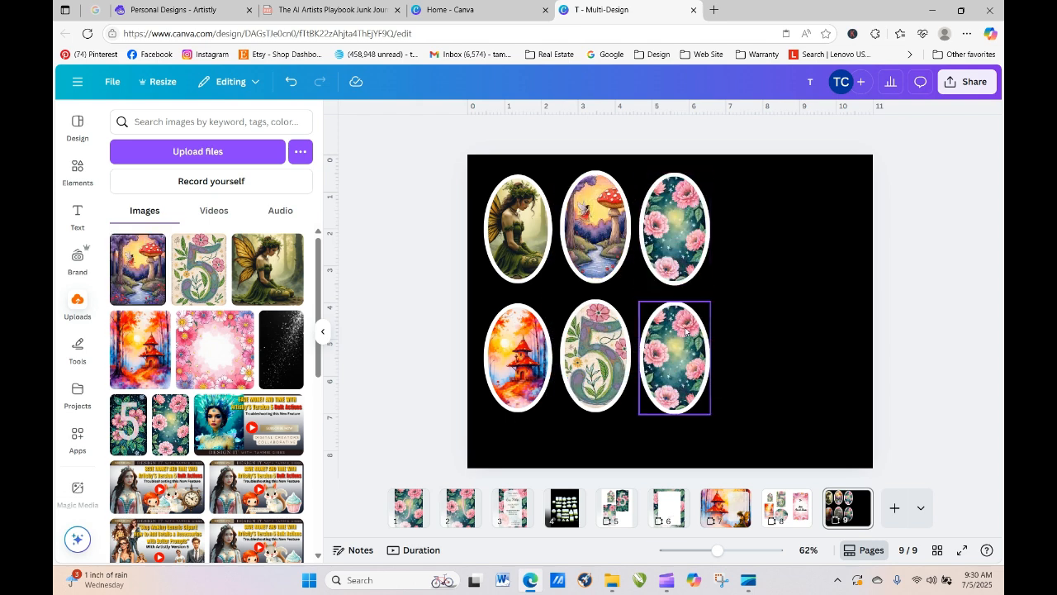
double_click(598, 238)
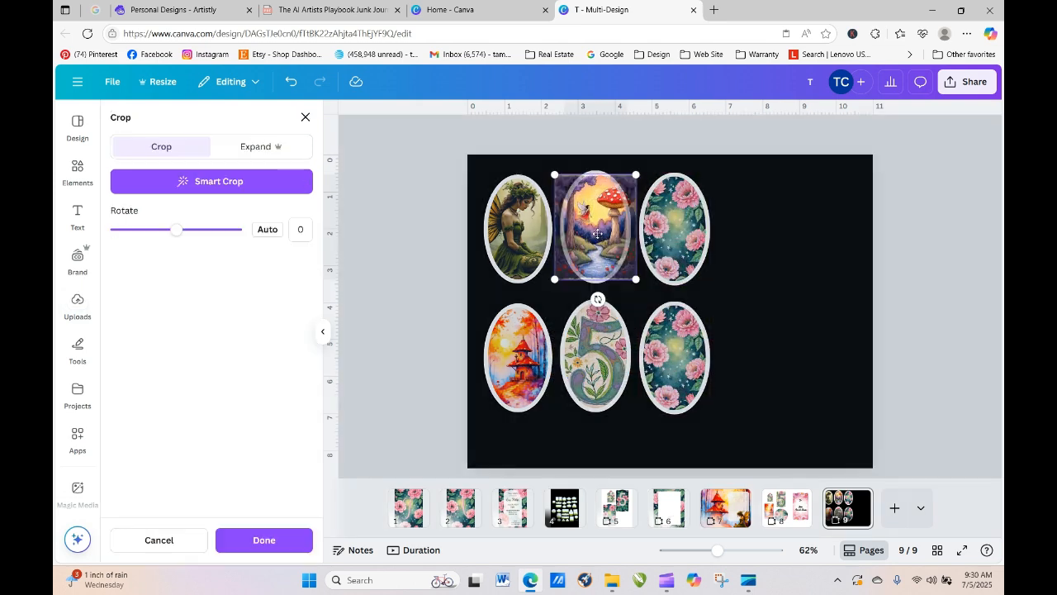
left_click_drag(598, 238, 548, 243)
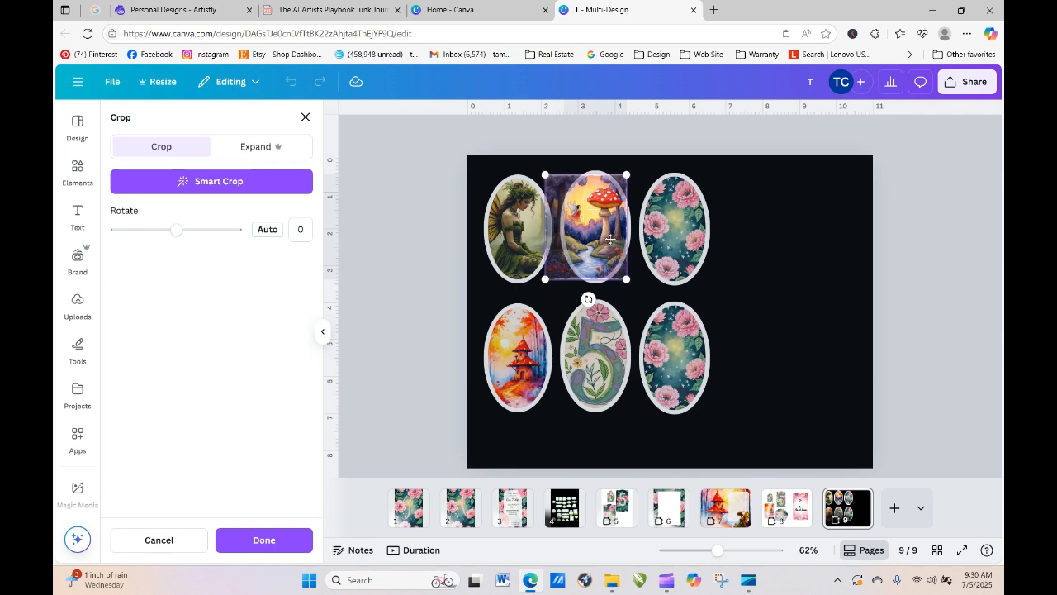
left_click(789, 264)
left_click(824, 392)
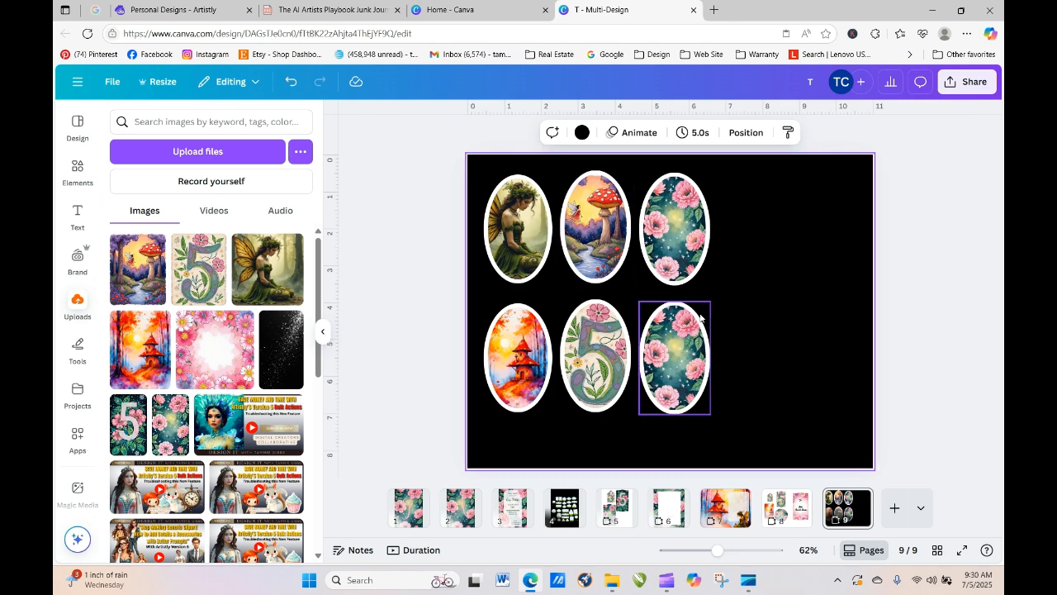
left_click(410, 512)
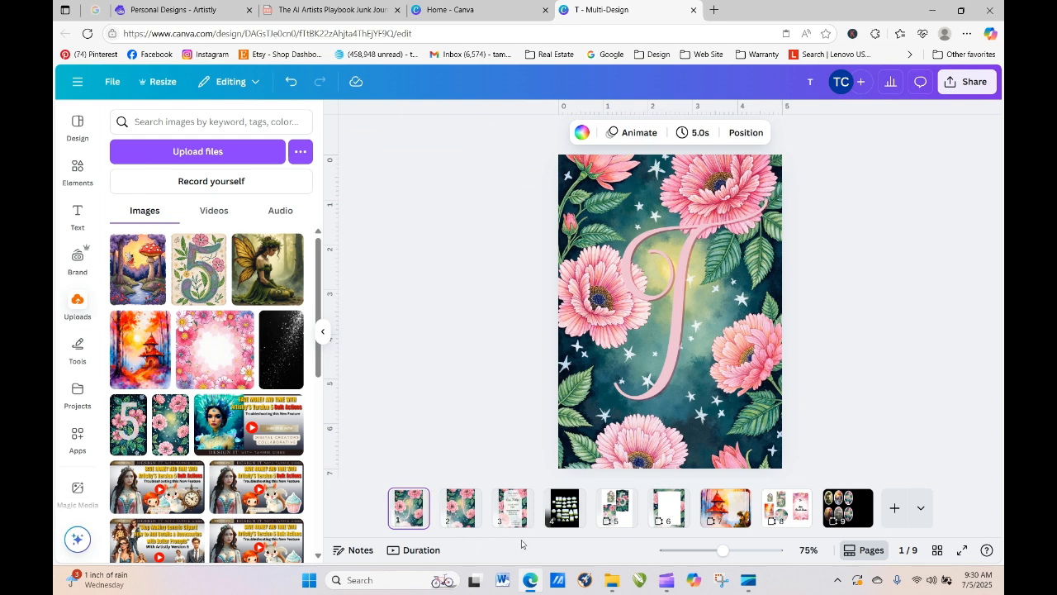
left_click(514, 513)
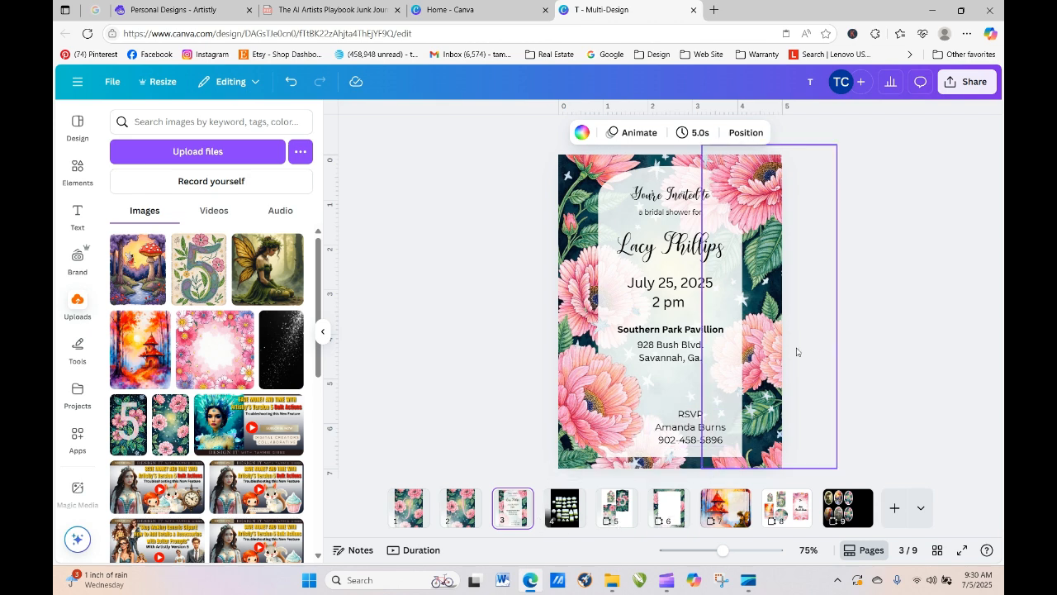
left_click(853, 341)
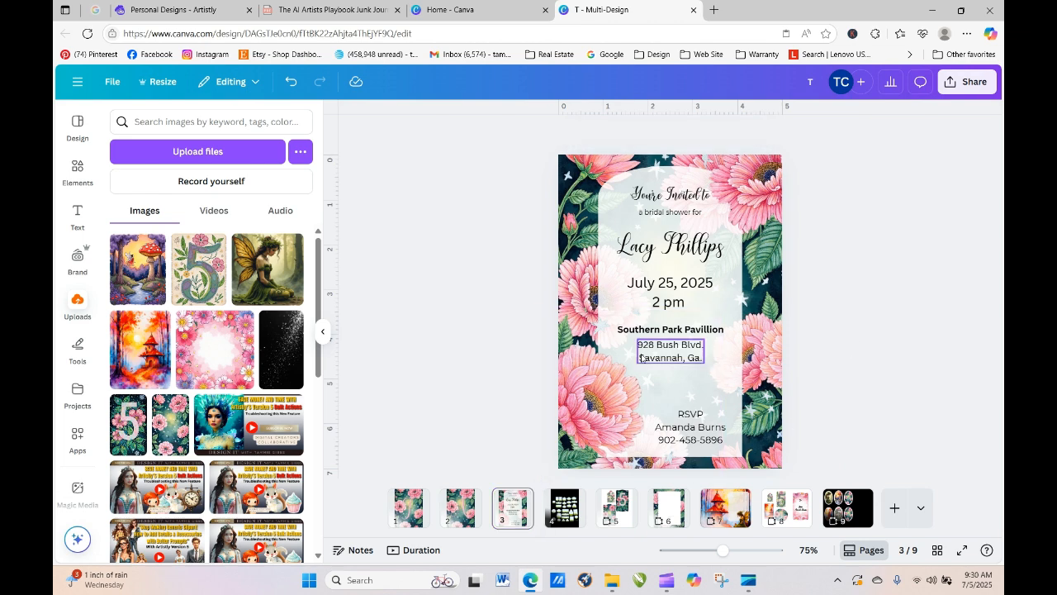
left_click(405, 512)
left_click(517, 499)
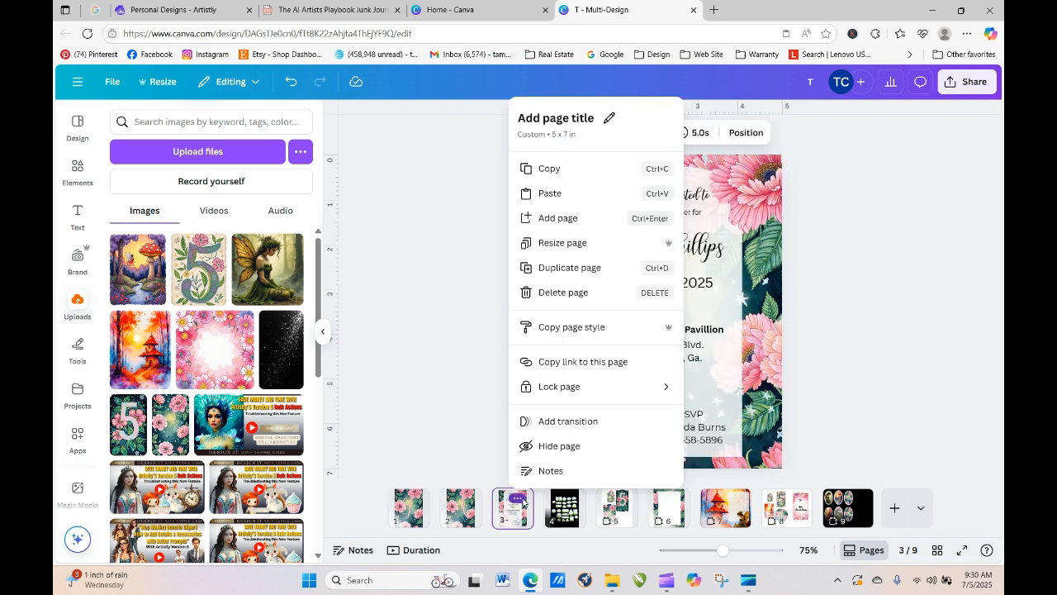
left_click(615, 513)
left_click(621, 519)
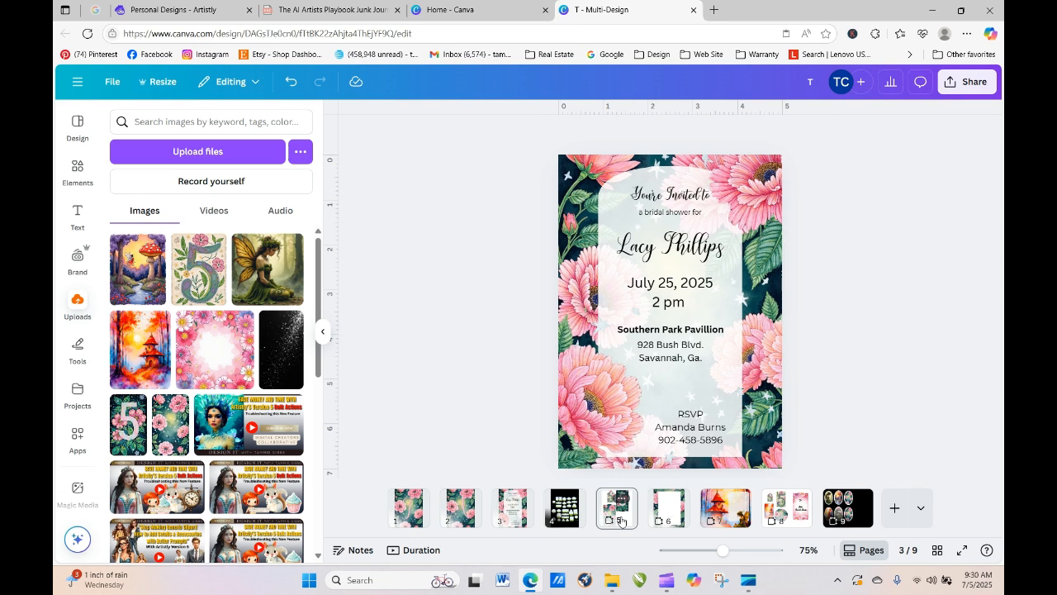
left_click(684, 525)
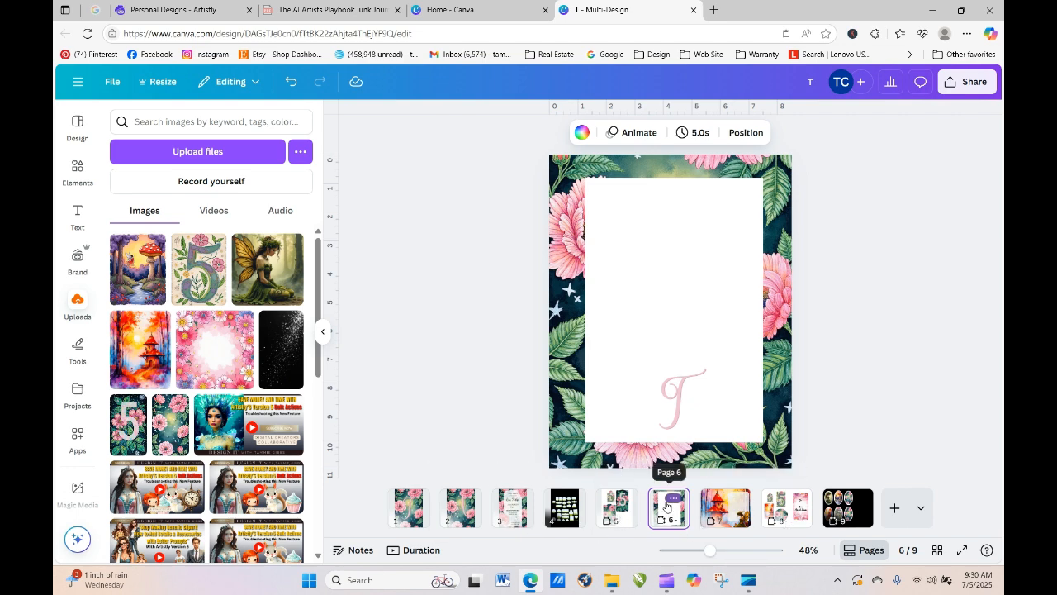
left_click(727, 508)
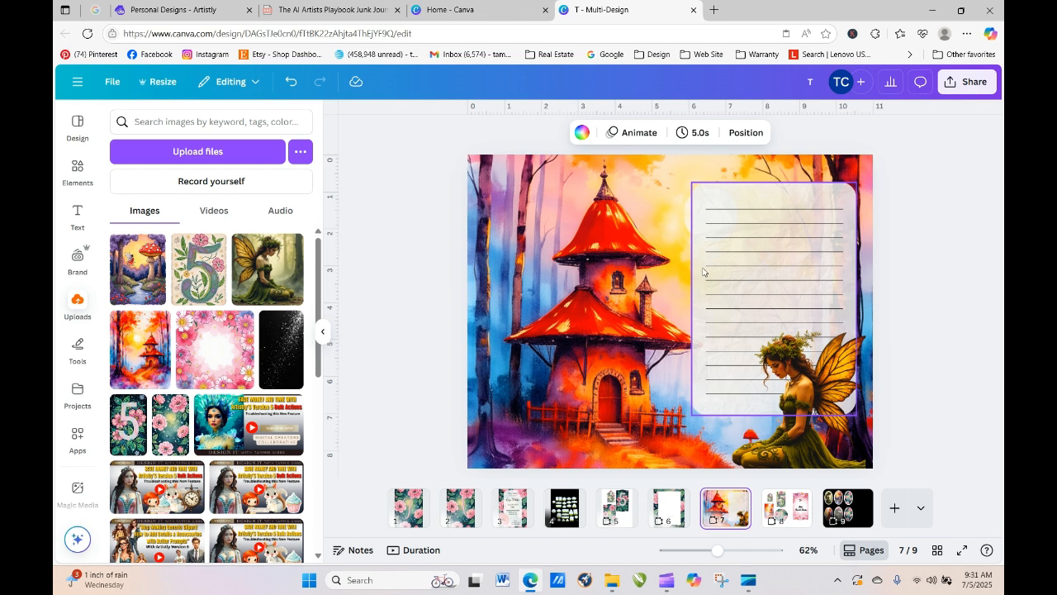
left_click(847, 512)
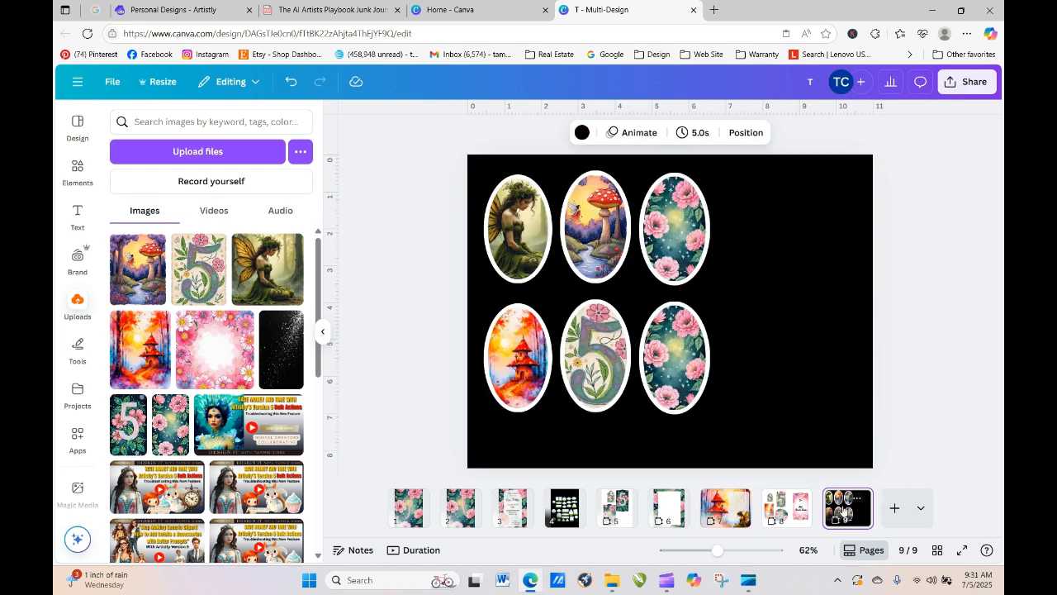
left_click(421, 238)
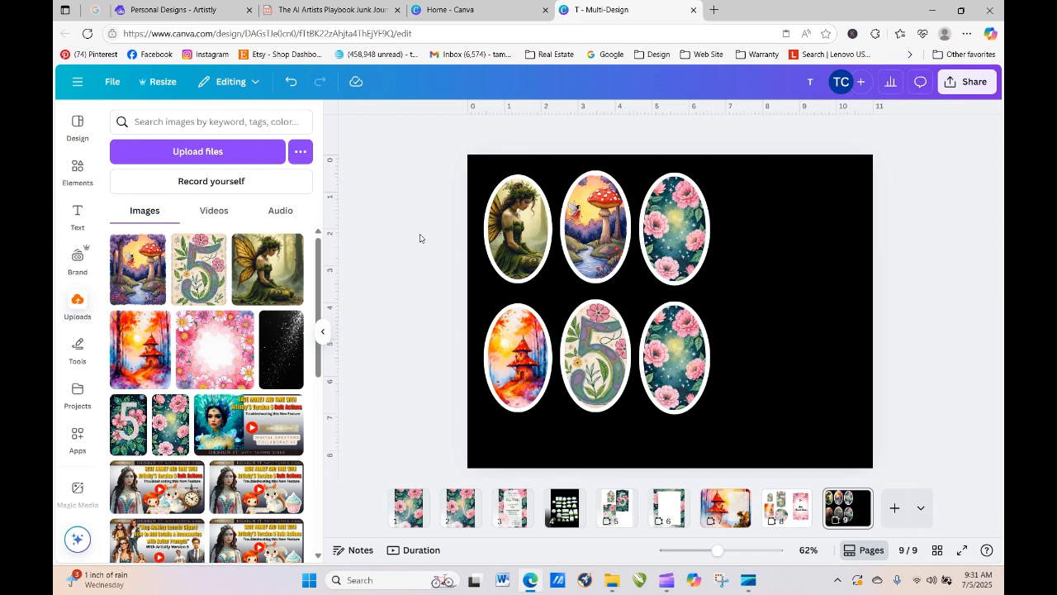
left_click(756, 259)
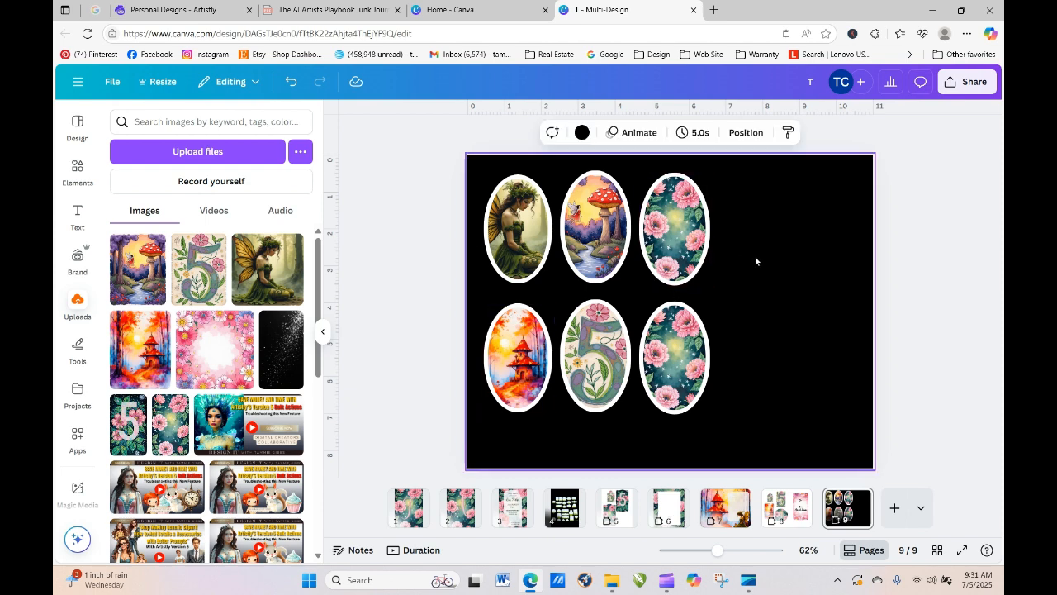